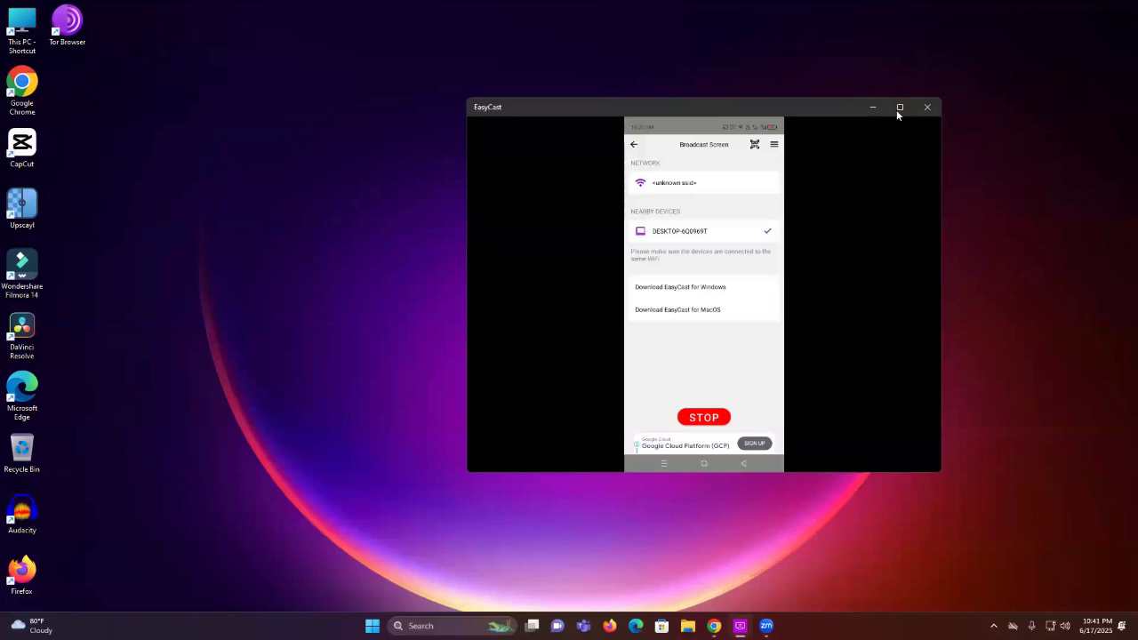
Maximize the EasyCast window so the mirrored phone fills the screen
left_click(897, 111)
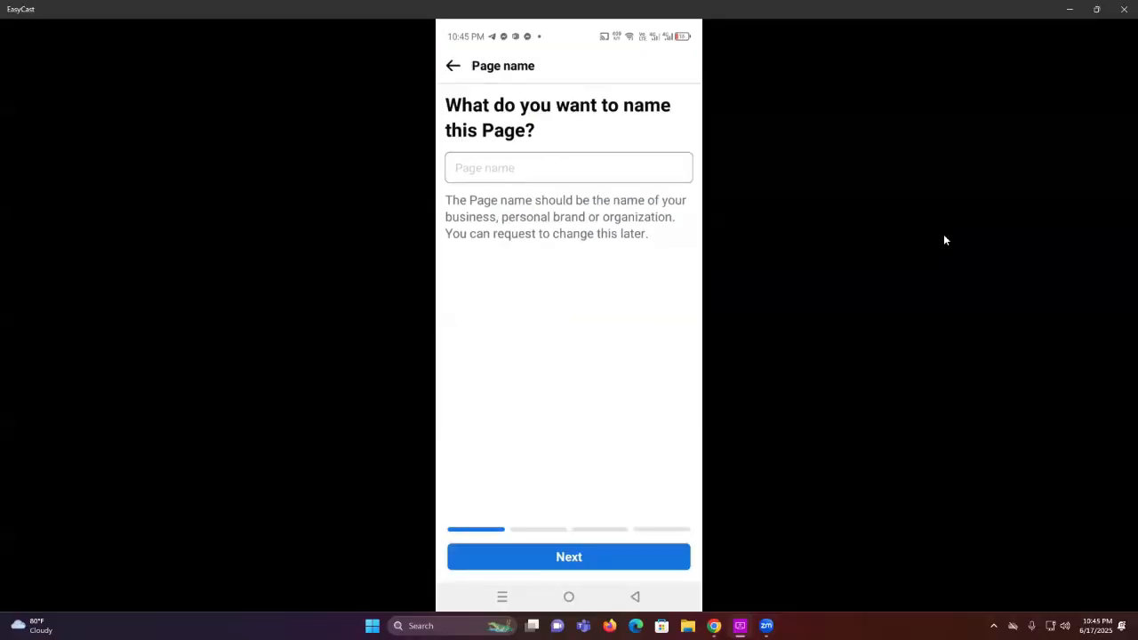
Paste 'Alhamdulillah' as the new Page's name, then minimize the EasyCast phone mirror
left_click(569, 167)
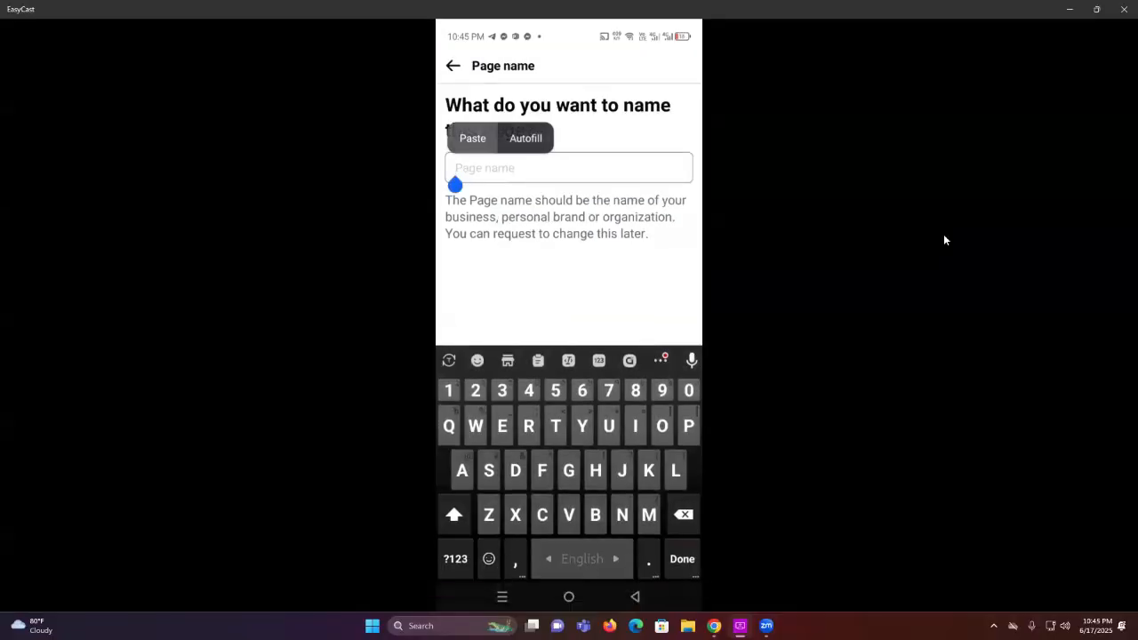
left_click(472, 137)
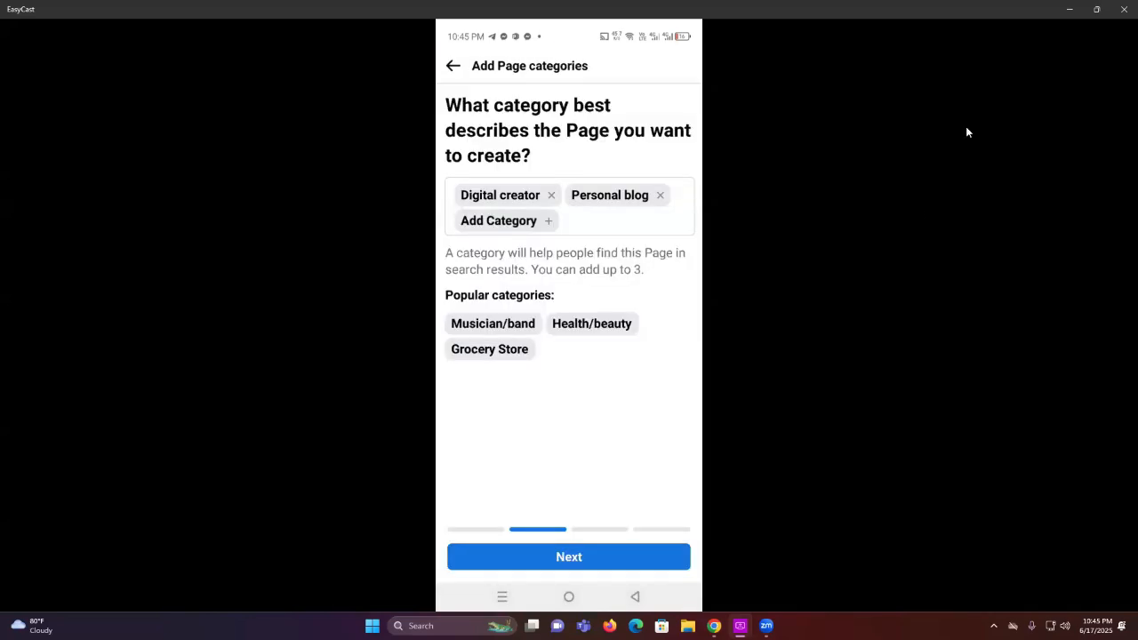
left_click(1066, 7)
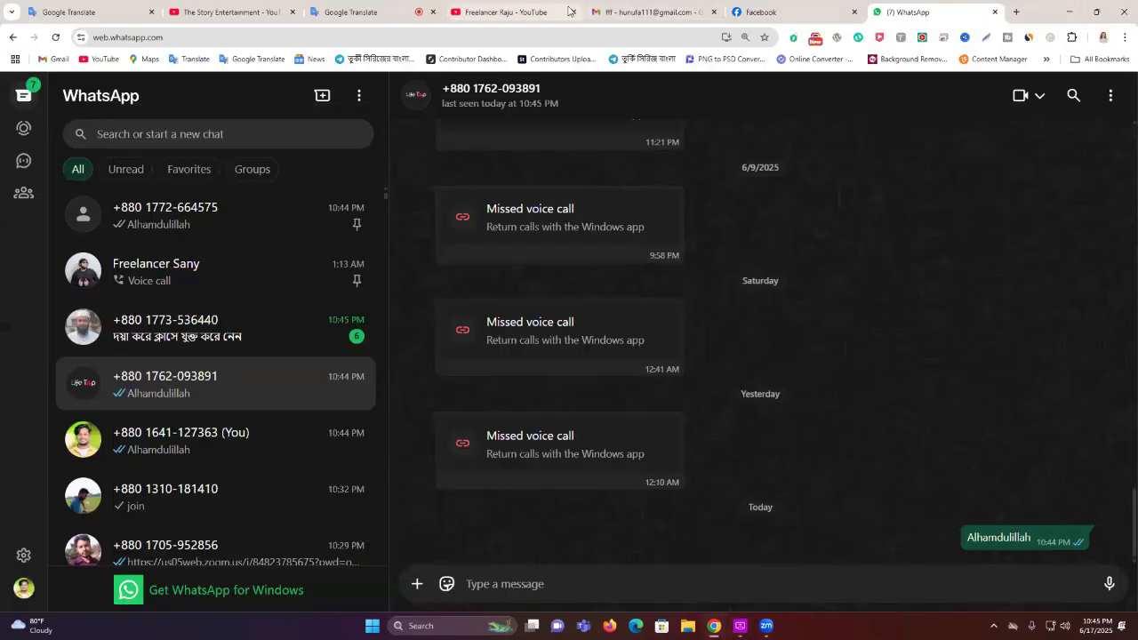
Paste Alhamdulillah into the business contact's chat, then copy the Zoom link from another chat
left_click(281, 332)
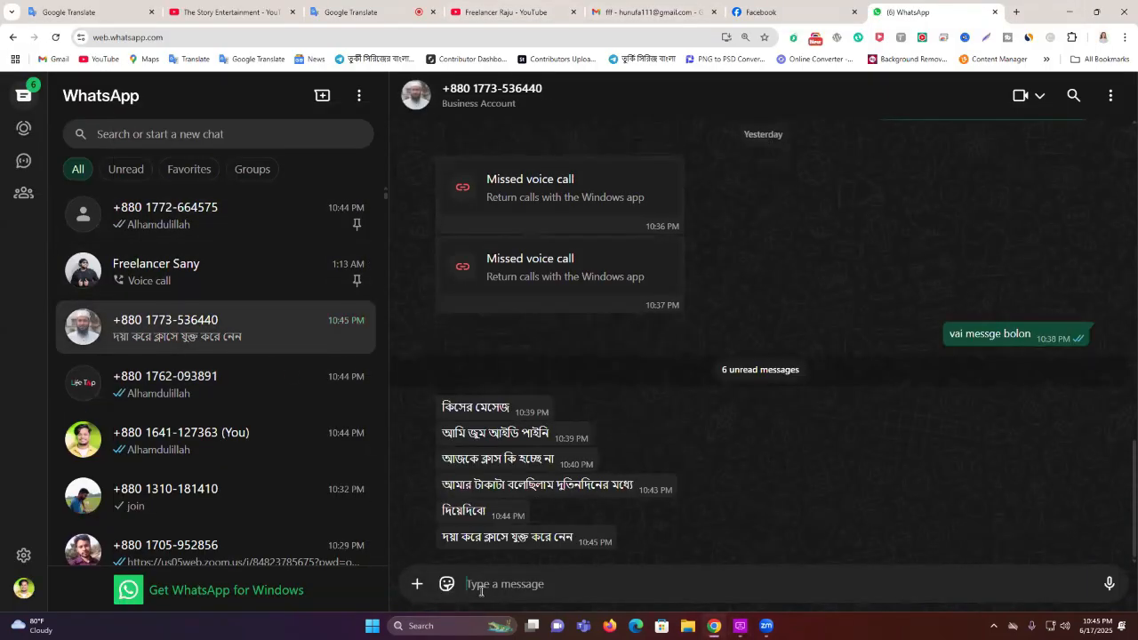
type("Alhamdulillah")
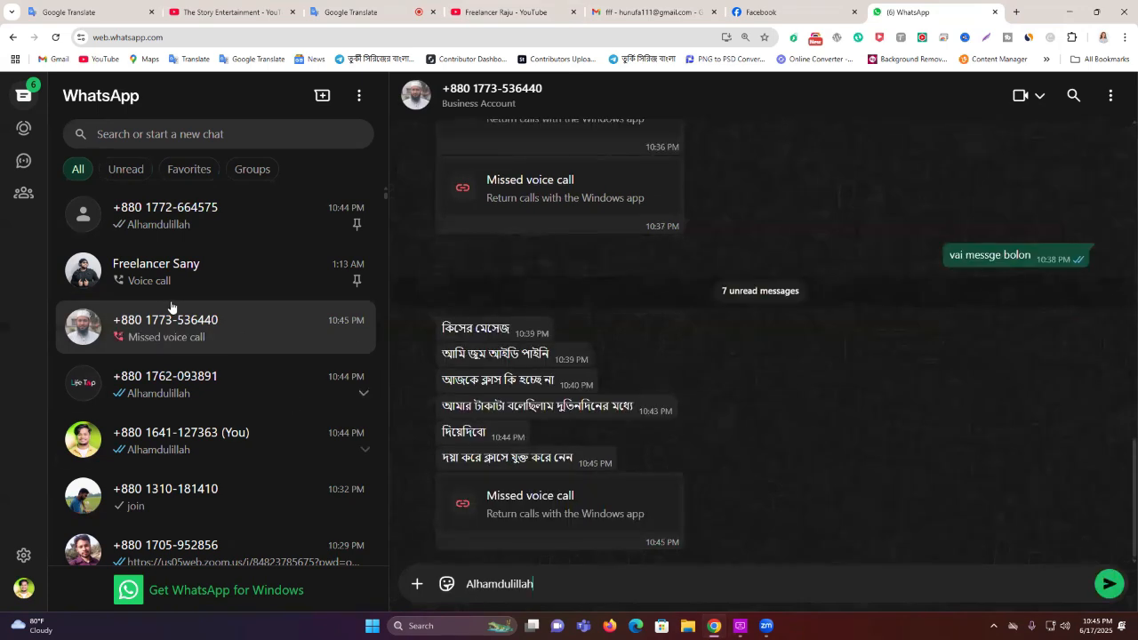
left_click(172, 487)
left_click_drag(971, 516, 911, 478)
right_click(911, 478)
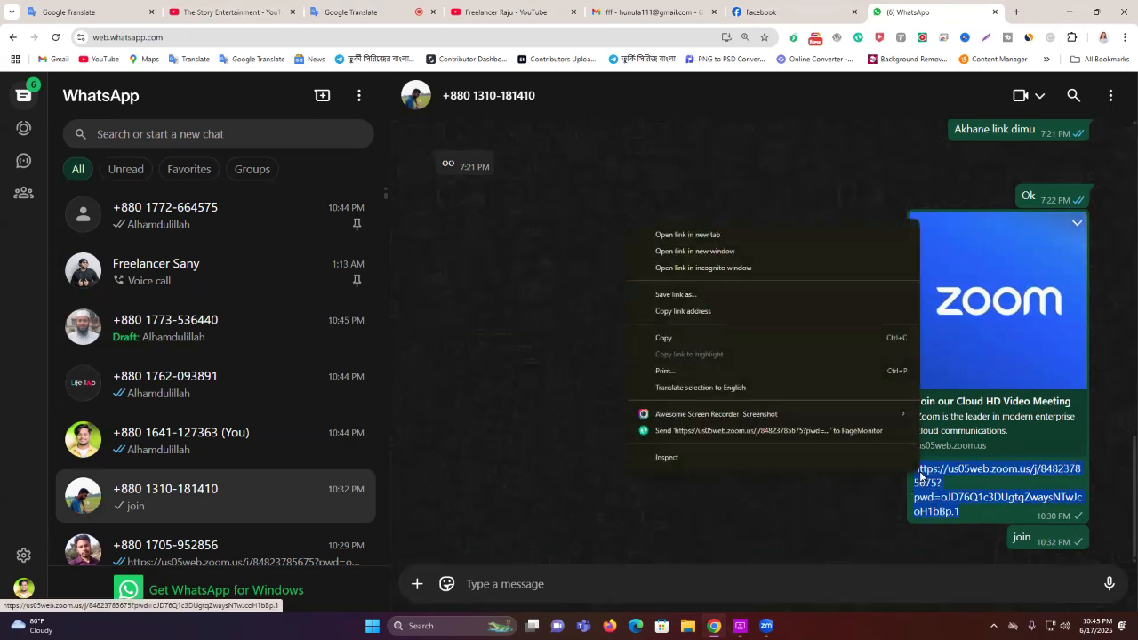
left_click(701, 338)
Replace the business contact's draft with the copied Zoom link and send it
left_click(105, 338)
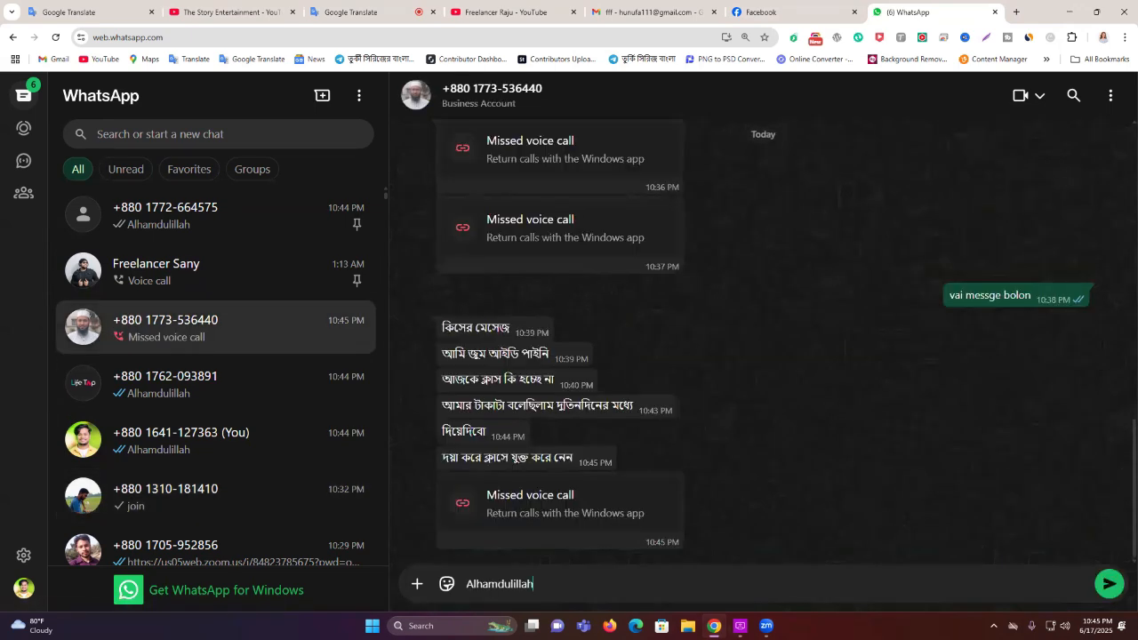
triple_click(836, 585)
key("ctrl+v")
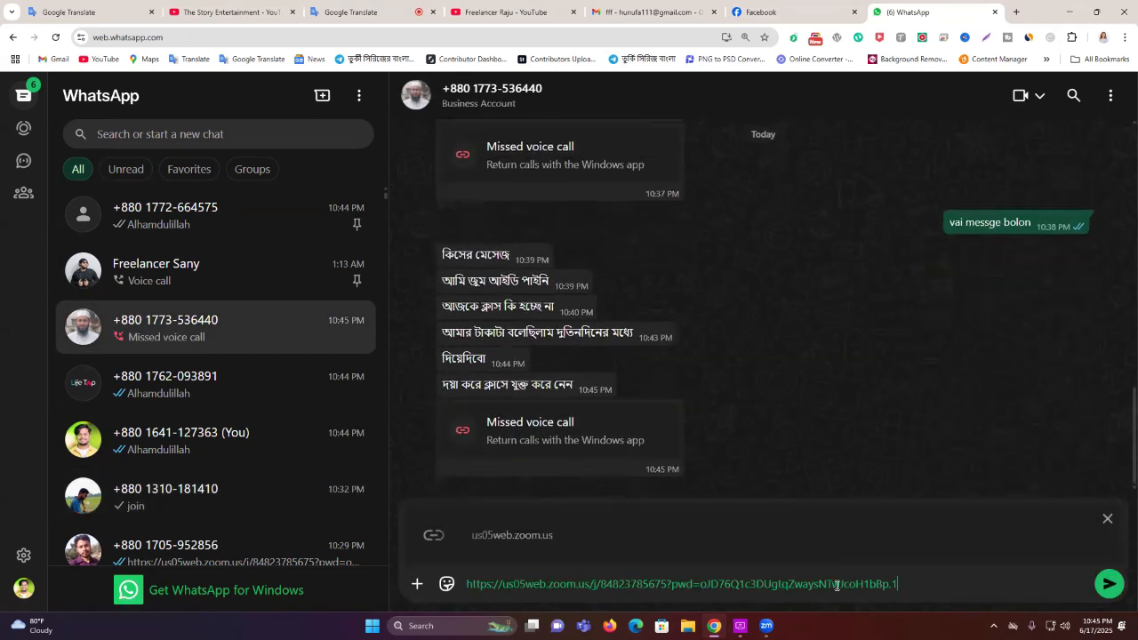
key("Return")
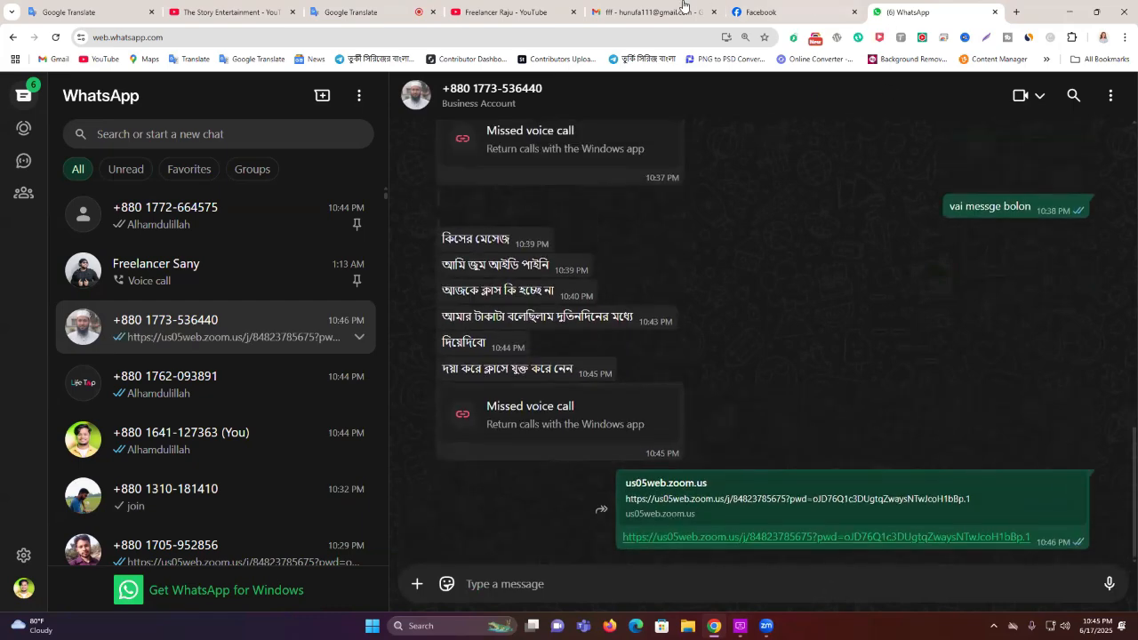
left_click(533, 12)
Switch to the Gmail tab, then bring the EasyCast phone mirror back to the front
left_click(638, 7)
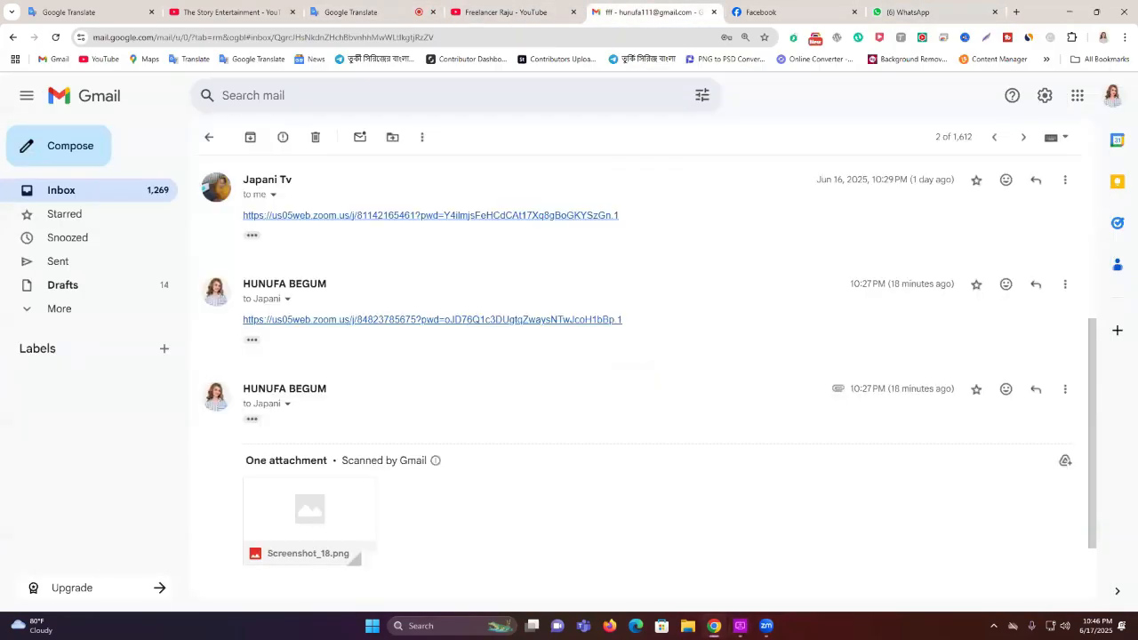
left_click(740, 626)
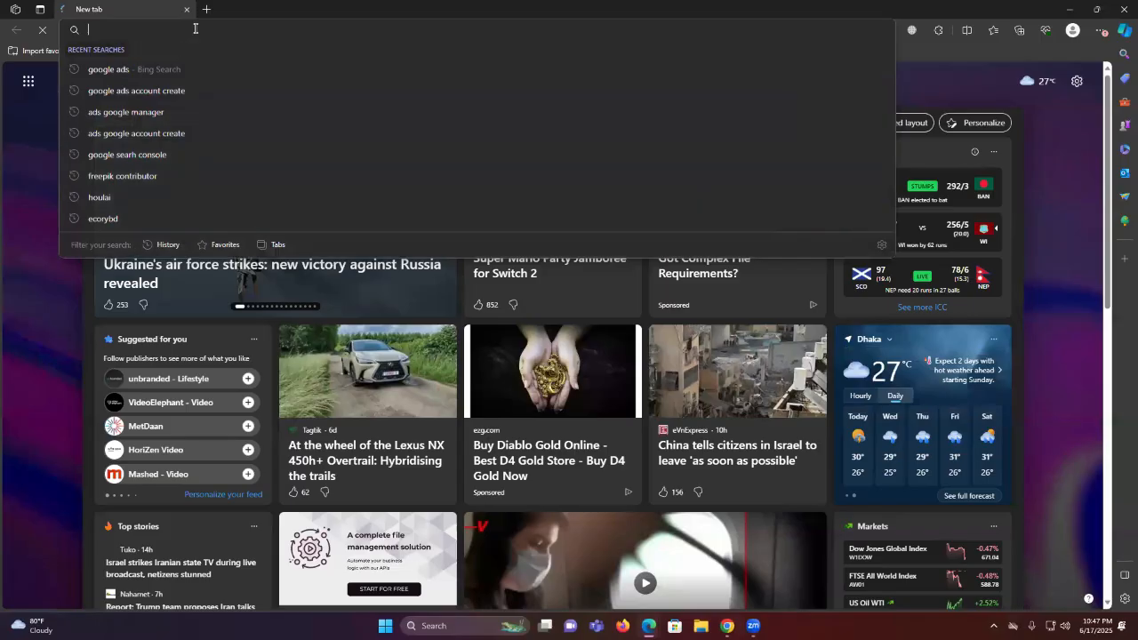
Open Facebook in Edge and switch to acting as the Alhamdulillah Page
left_click(169, 54)
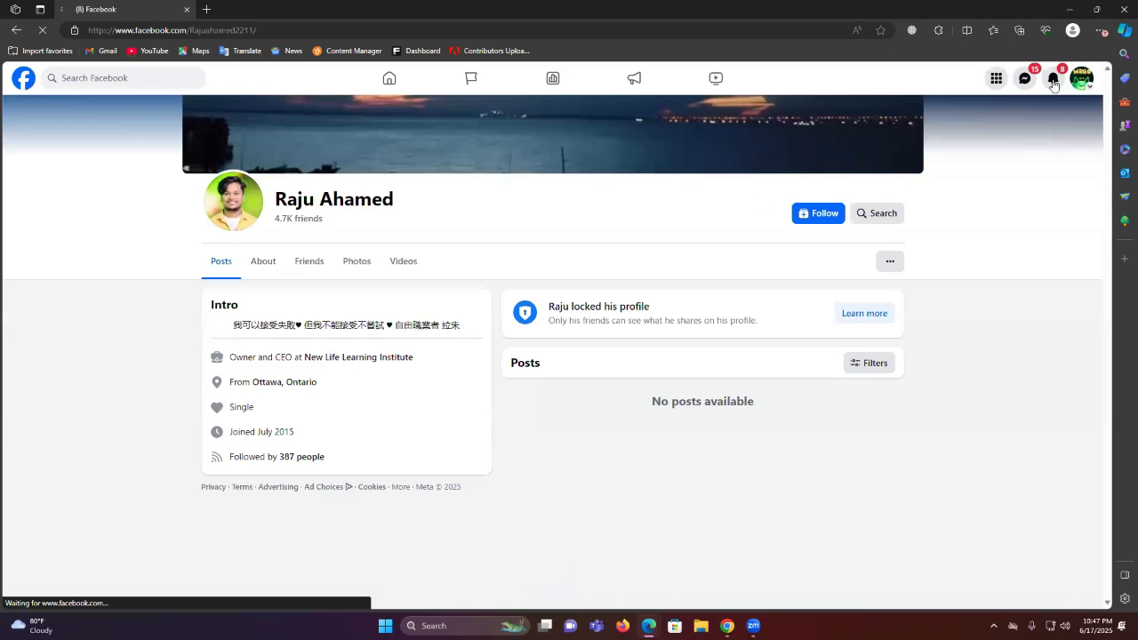
left_click(1079, 80)
left_click(1078, 80)
left_click(1077, 80)
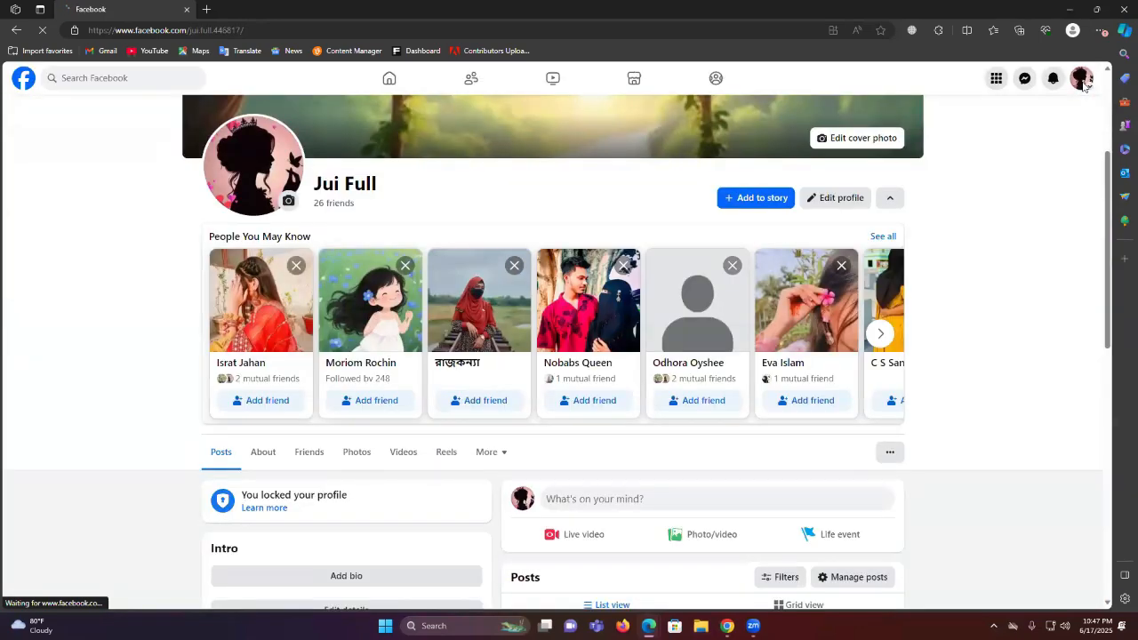
left_click(1080, 80)
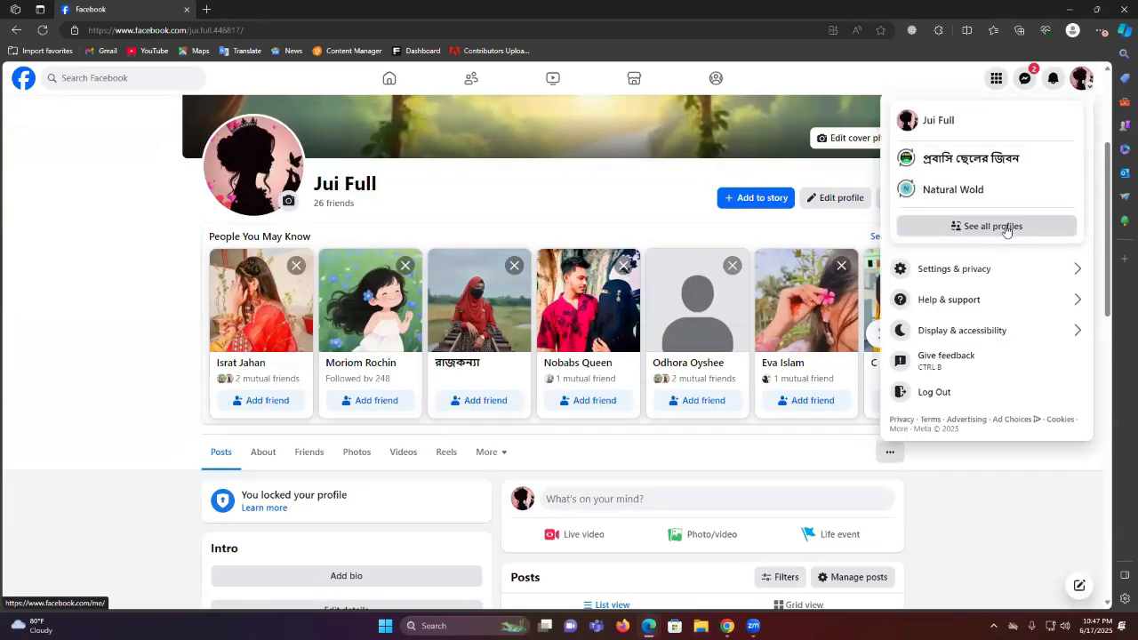
left_click(958, 227)
scroll(979, 322, "down", 1)
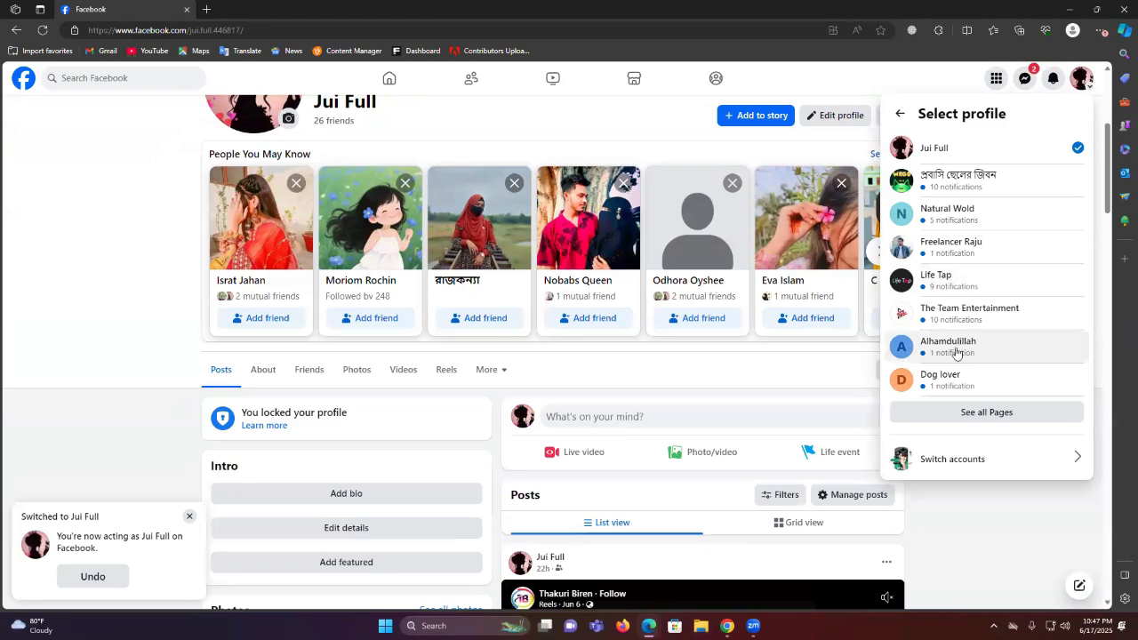
left_click(968, 351)
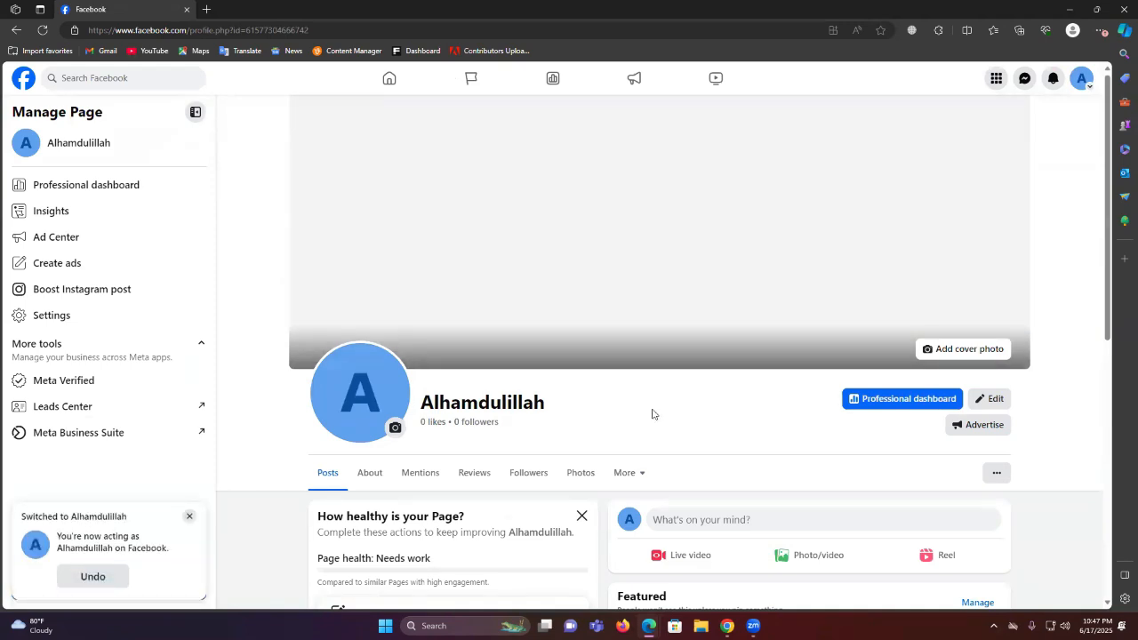
Review the Alhamdulillah Page profile, which has no likes, posts or photos yet
scroll(664, 304, "down", 3)
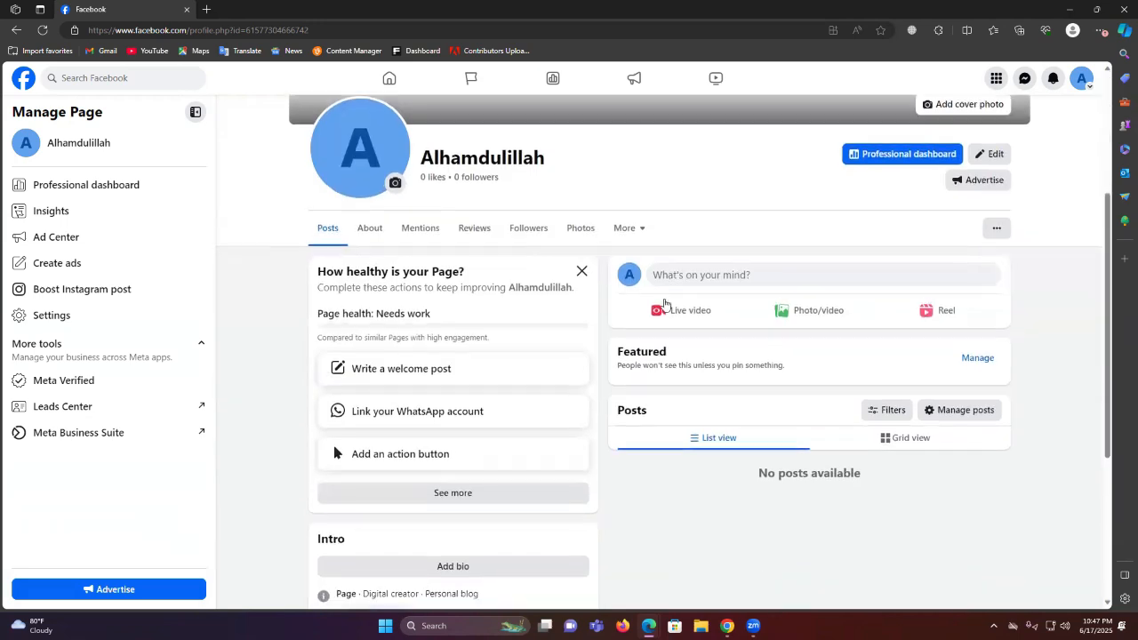
scroll(543, 290, "down", 1)
scroll(543, 290, "up", 3)
left_click(1082, 78)
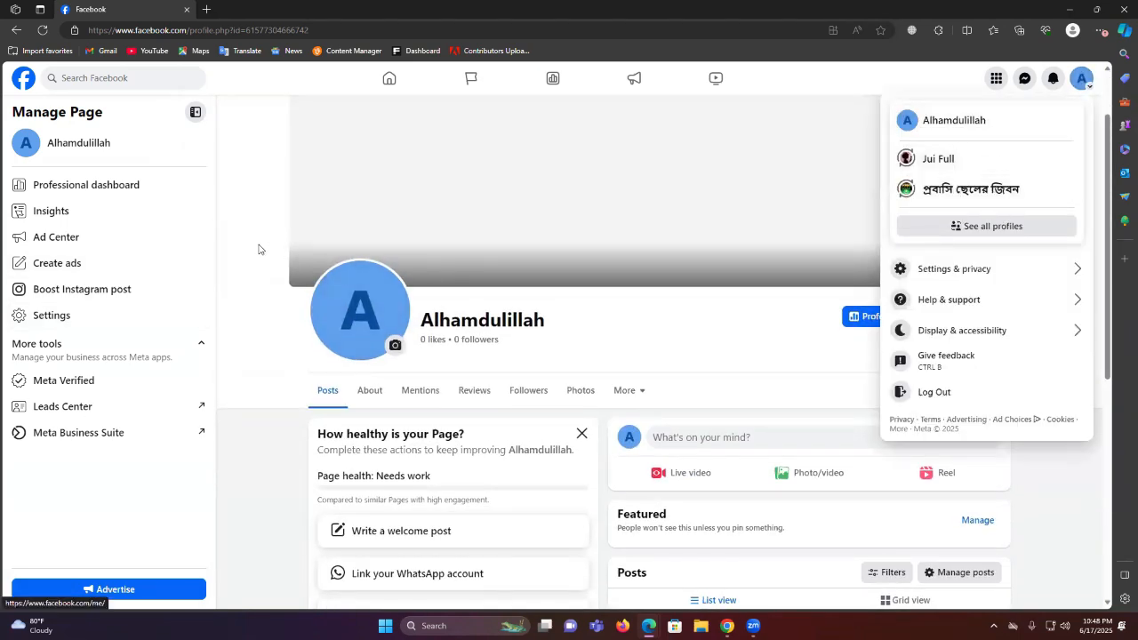
left_click(259, 249)
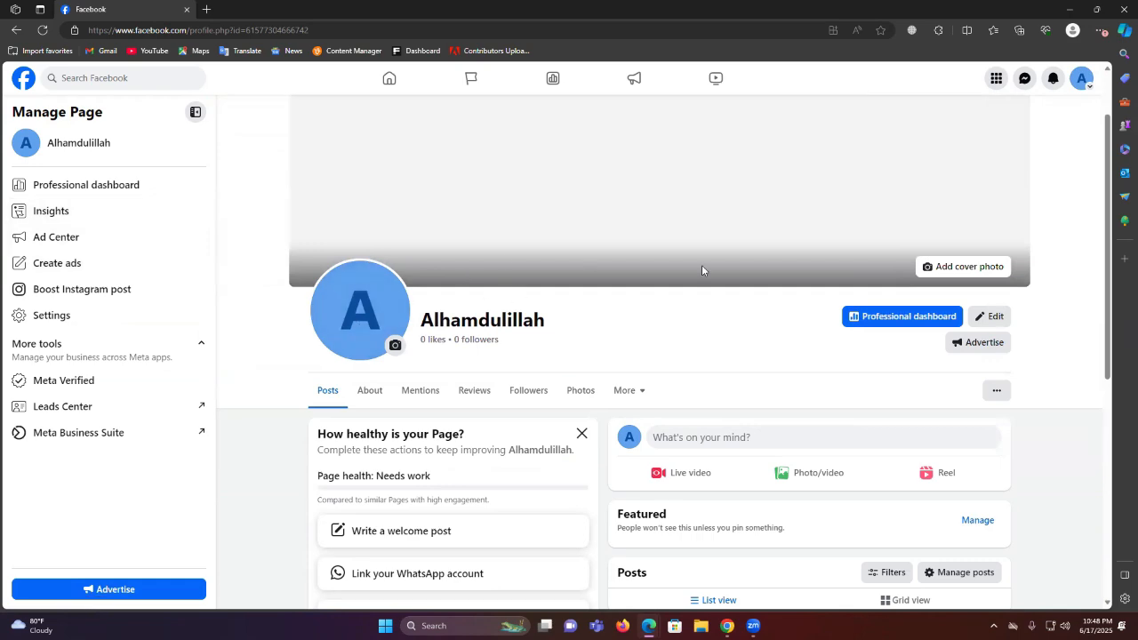
Open canva.com in a new Chrome tab
left_click(727, 626)
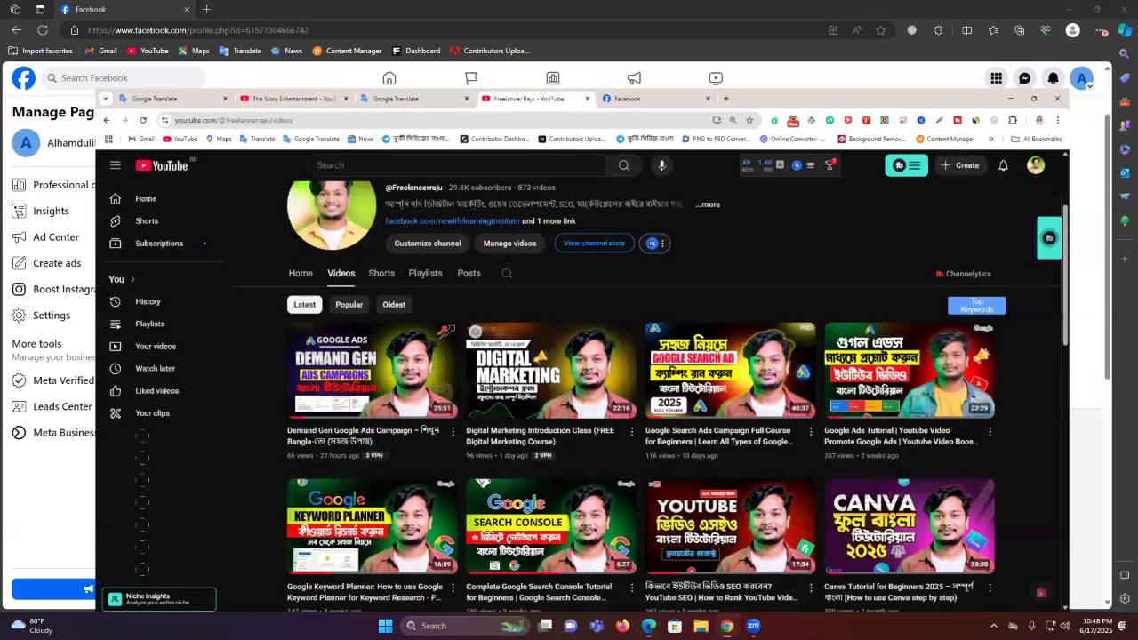
left_click(739, 13)
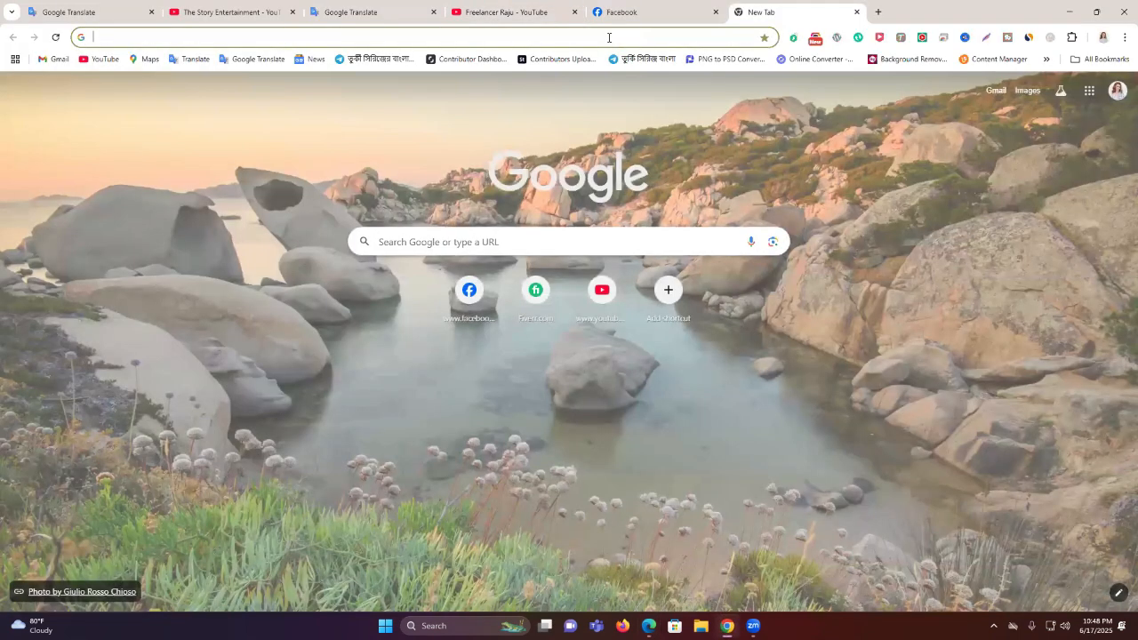
left_click(609, 38)
type("c")
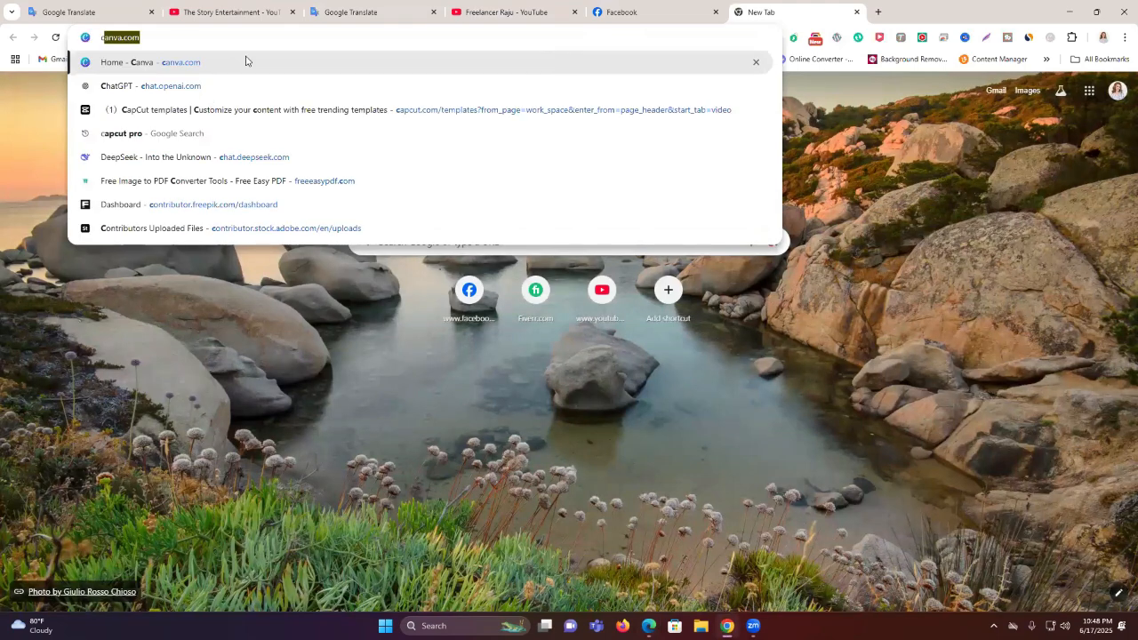
left_click(548, 69)
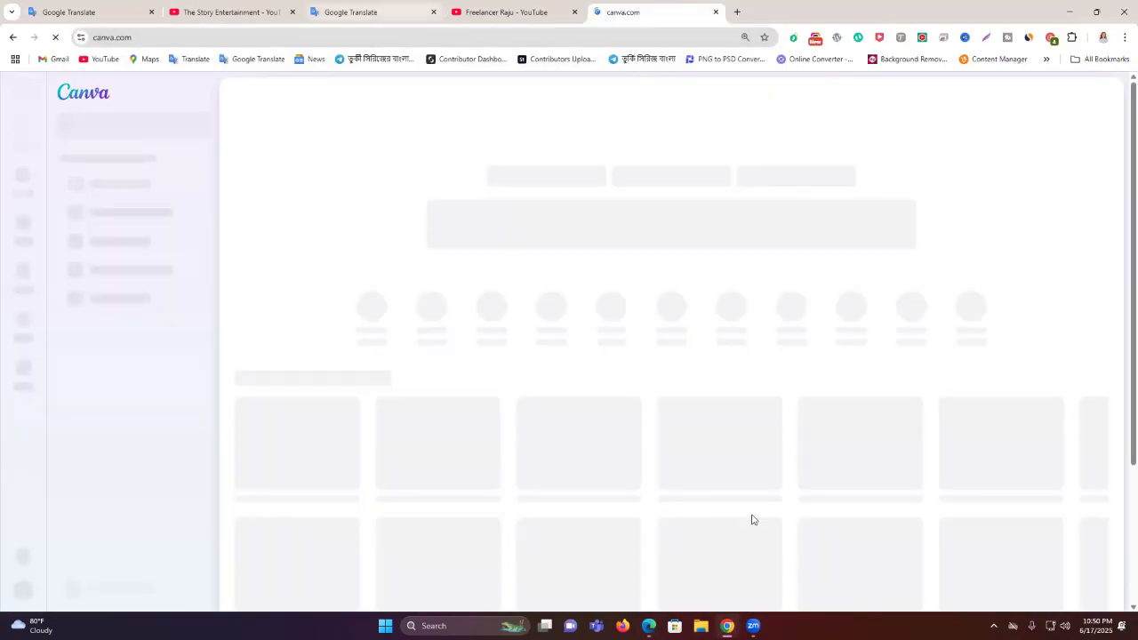
Close the duplicate Edge window and return to the loading Canva tab
mouse_move(649, 625)
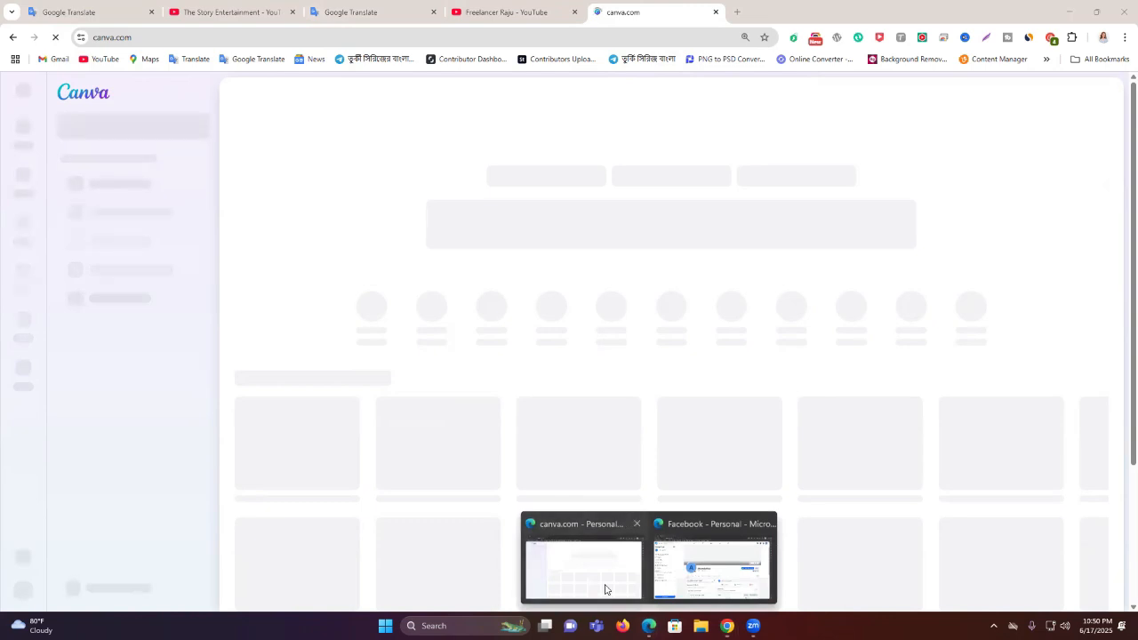
left_click(606, 590)
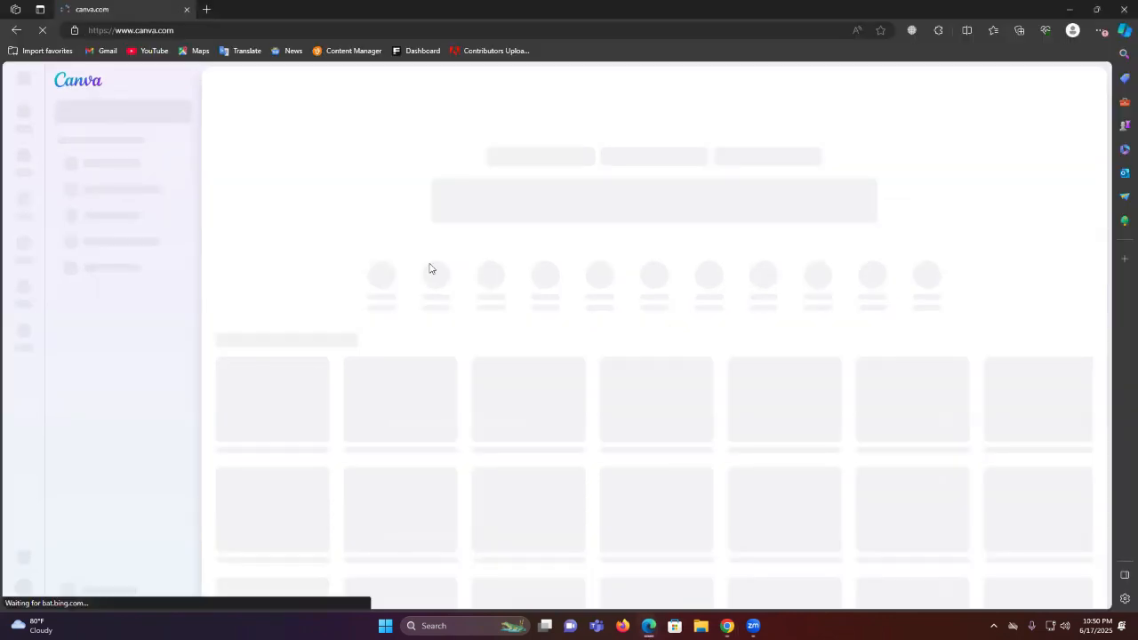
mouse_move(649, 626)
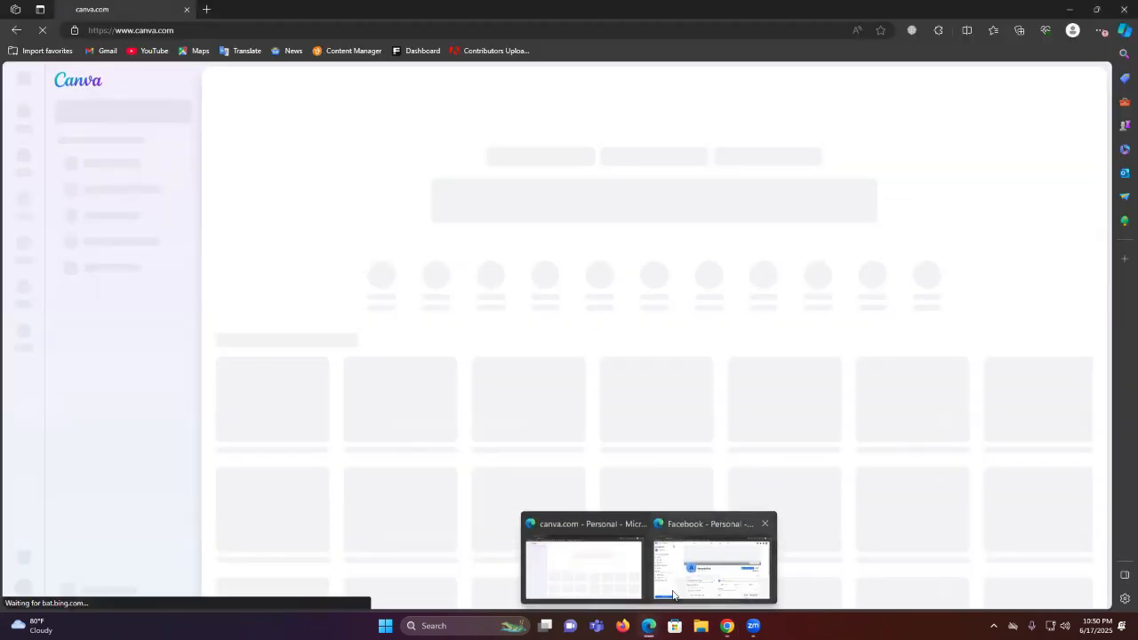
left_click(1124, 9)
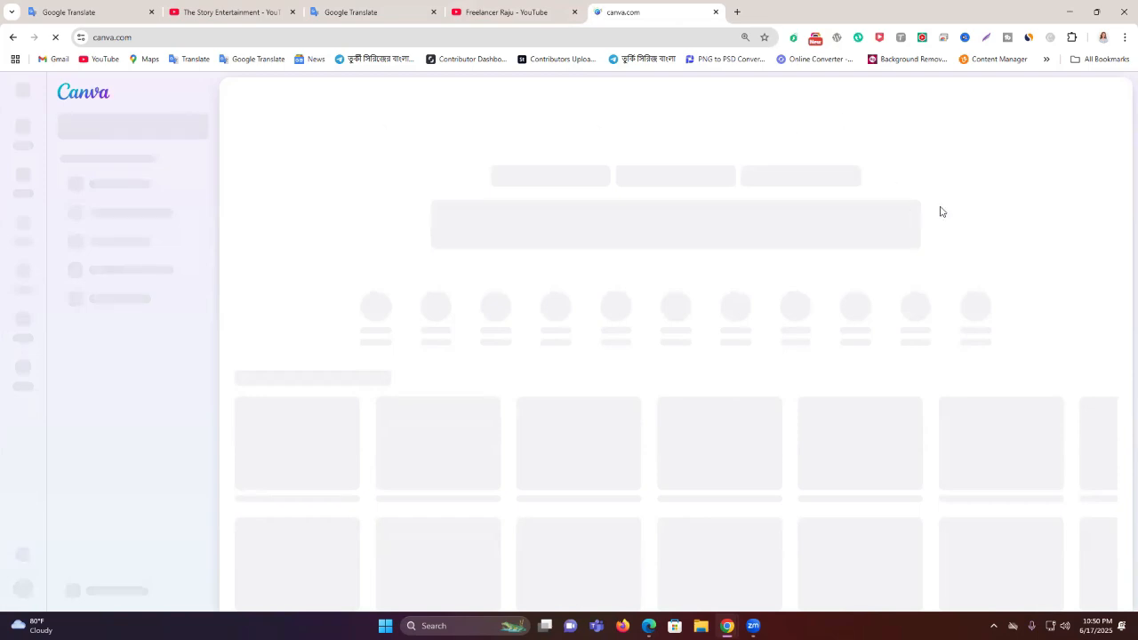
left_click(736, 11)
left_click(713, 8)
left_click(769, 8)
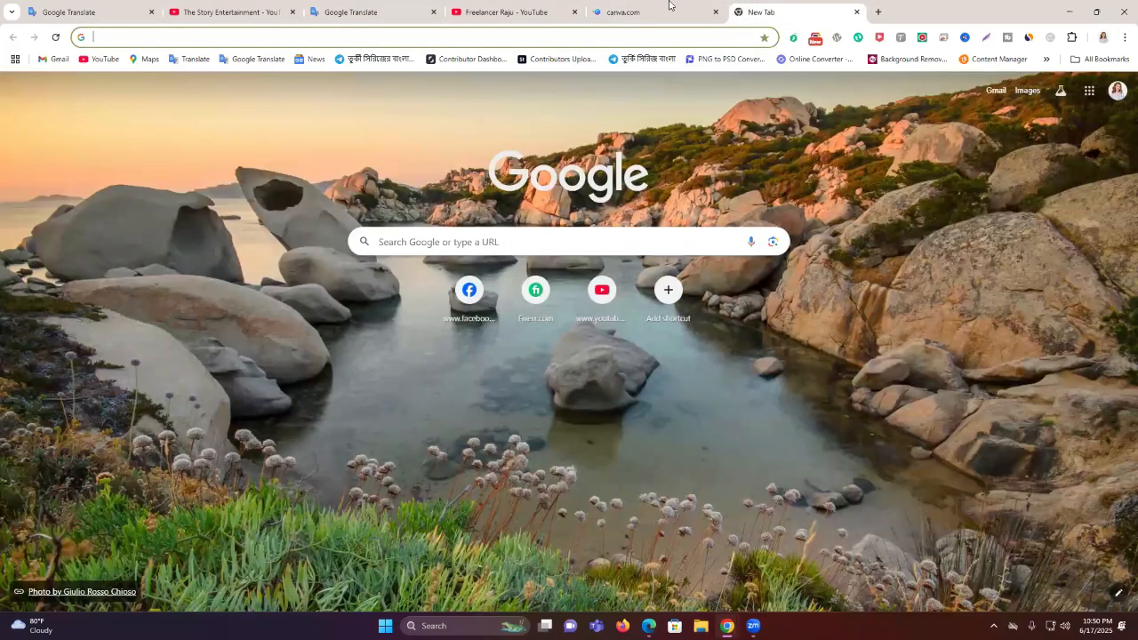
key("ctrl+shift+Tab")
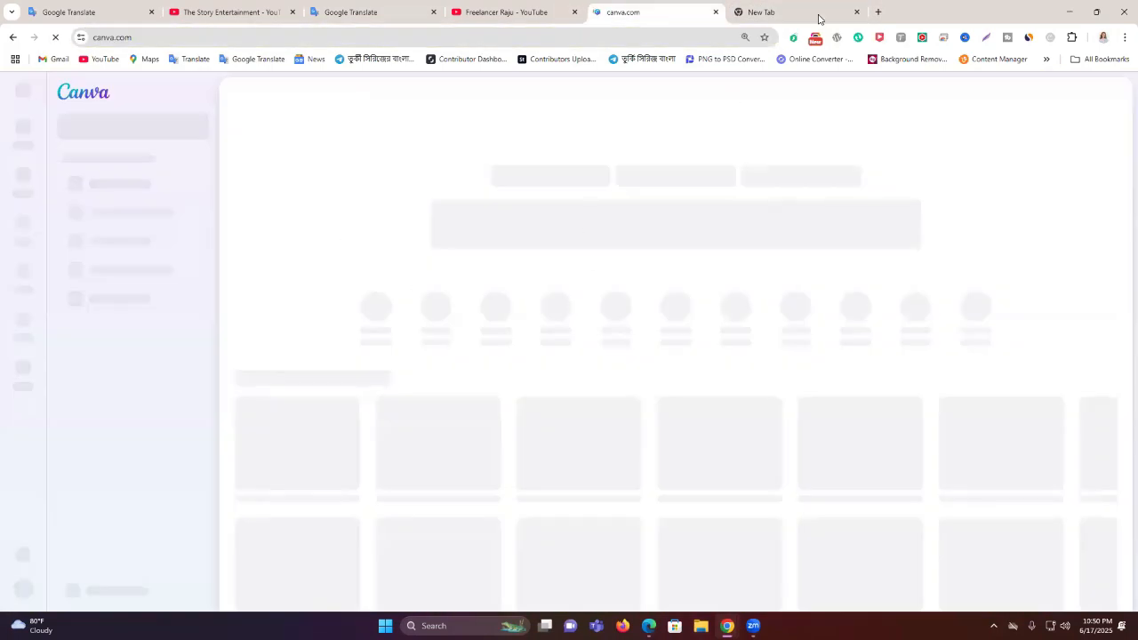
left_click(662, 11)
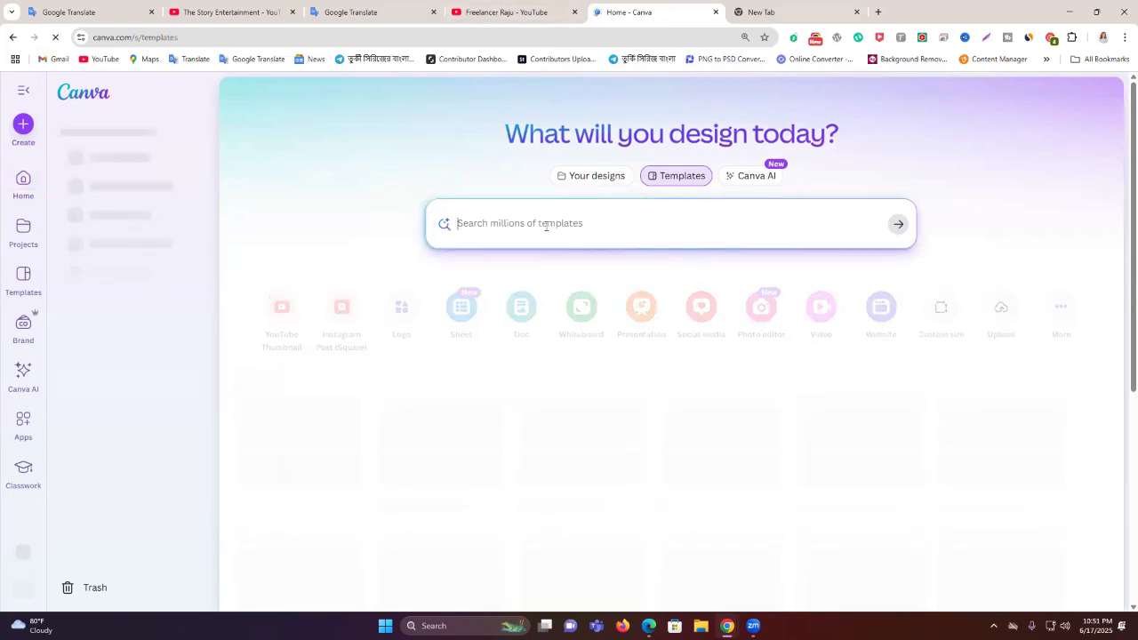
Search Canva templates for 'logo', then reopen the Create a design options
type("log")
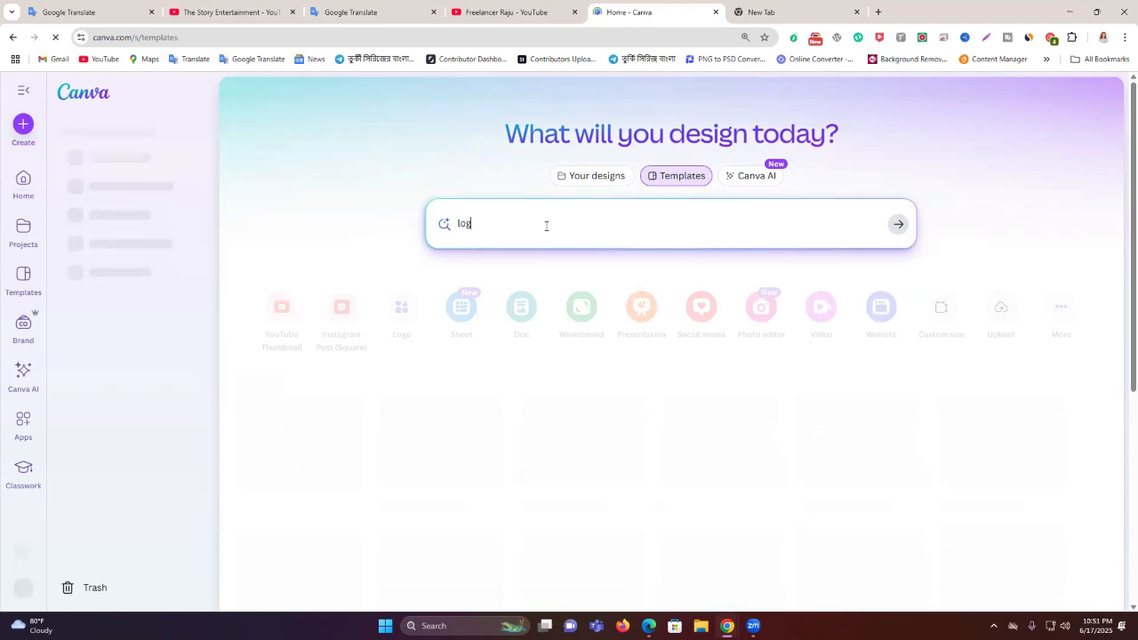
type("o")
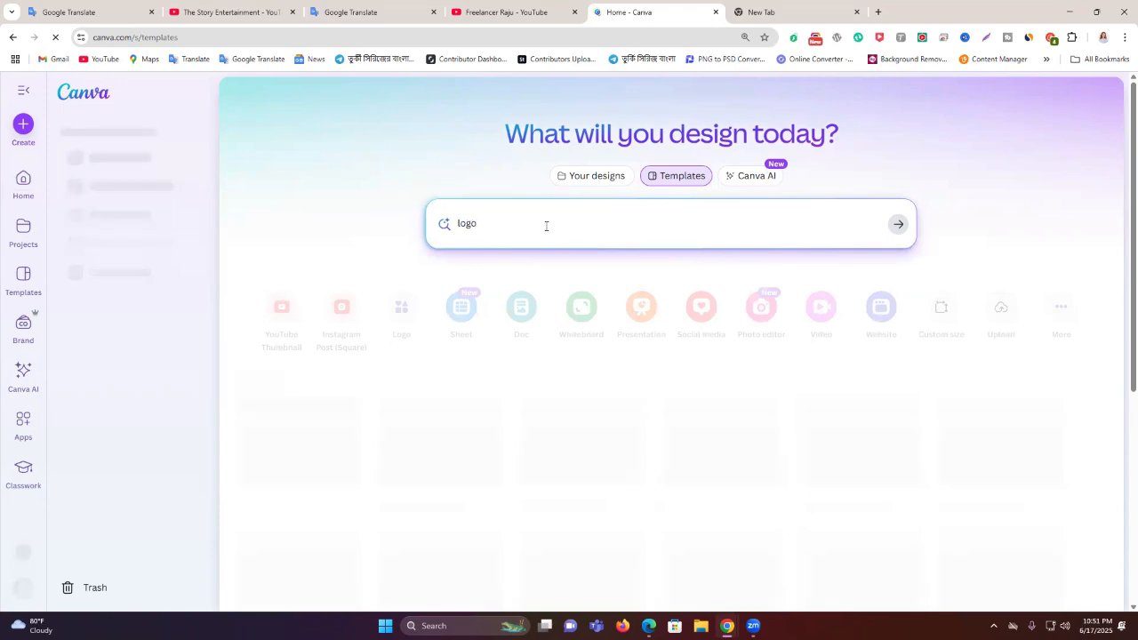
key("Return")
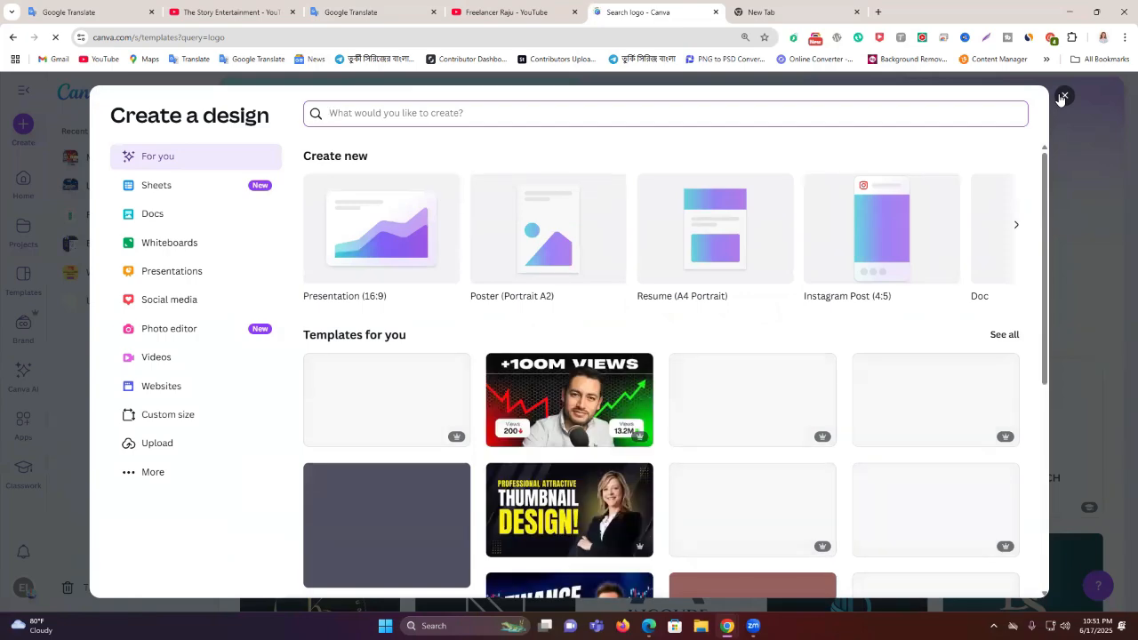
left_click(1062, 96)
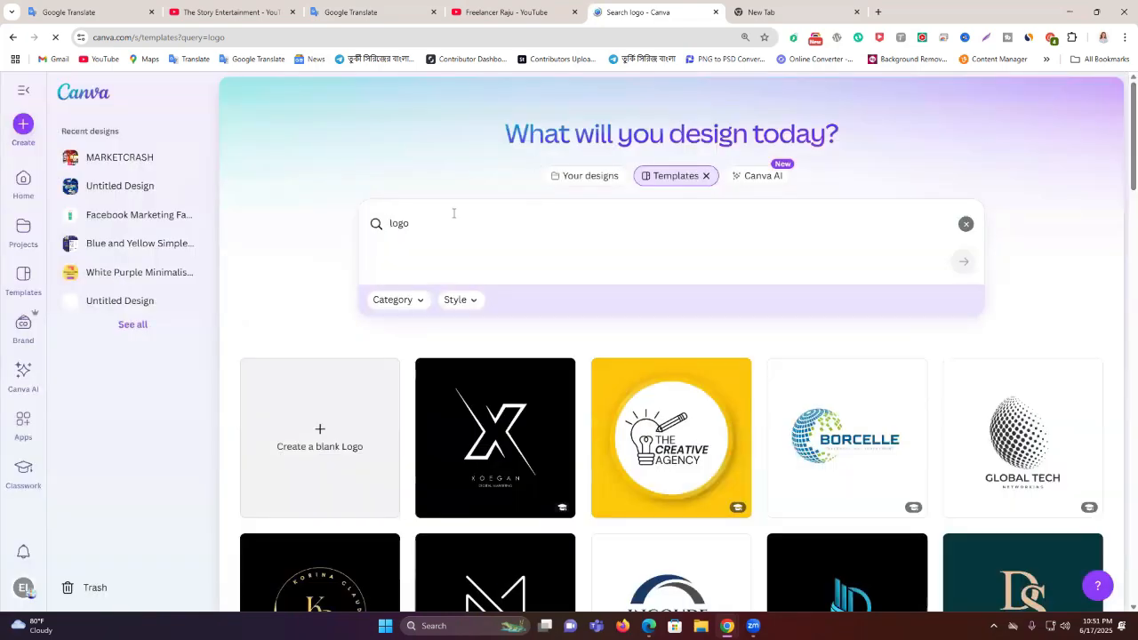
left_click(454, 214)
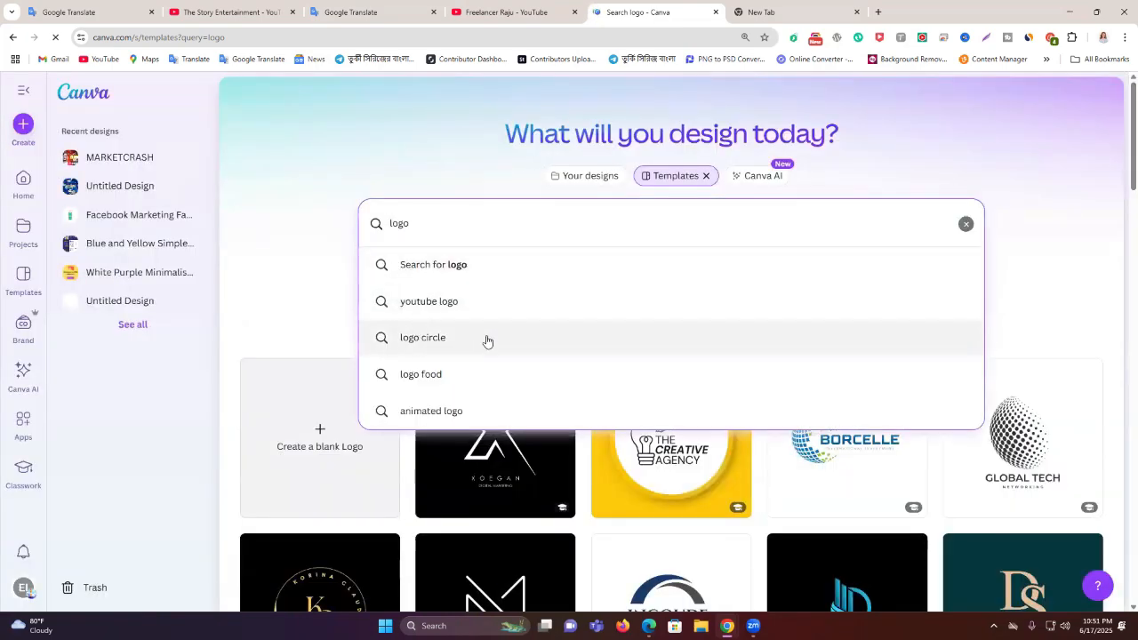
left_click(26, 129)
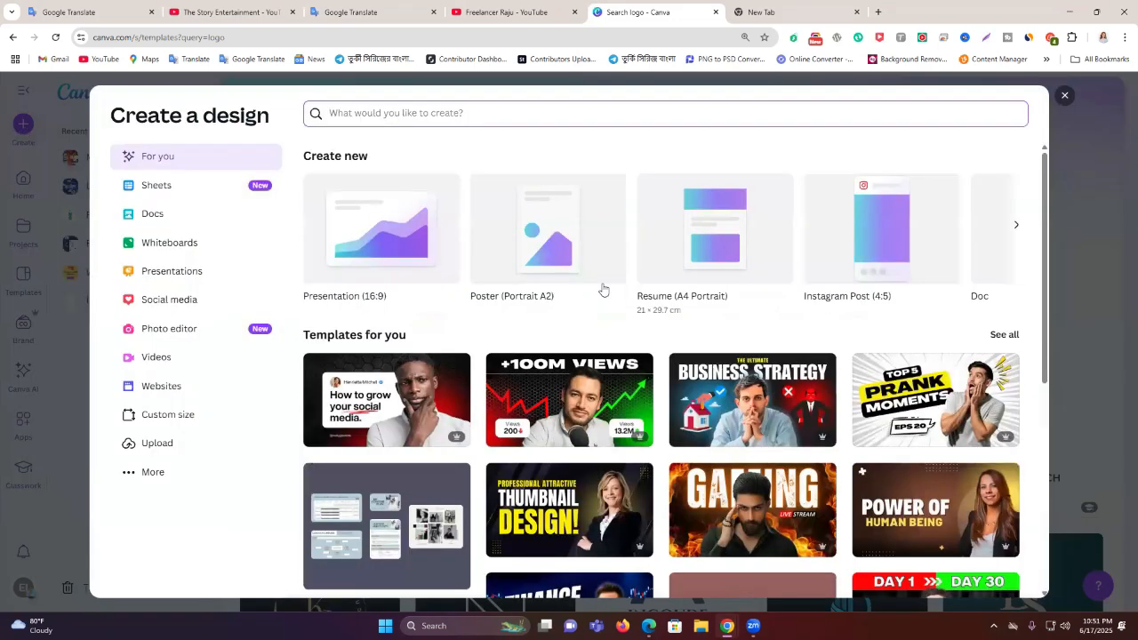
Create a new custom-size design of 500 × 500 px
left_click(164, 421)
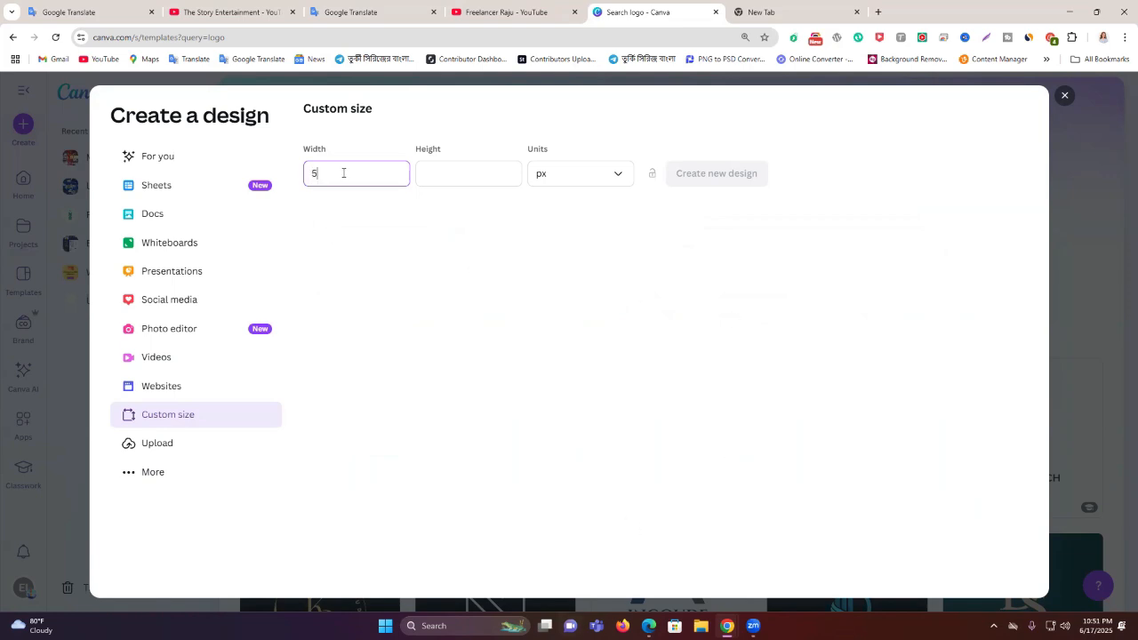
left_click(481, 172)
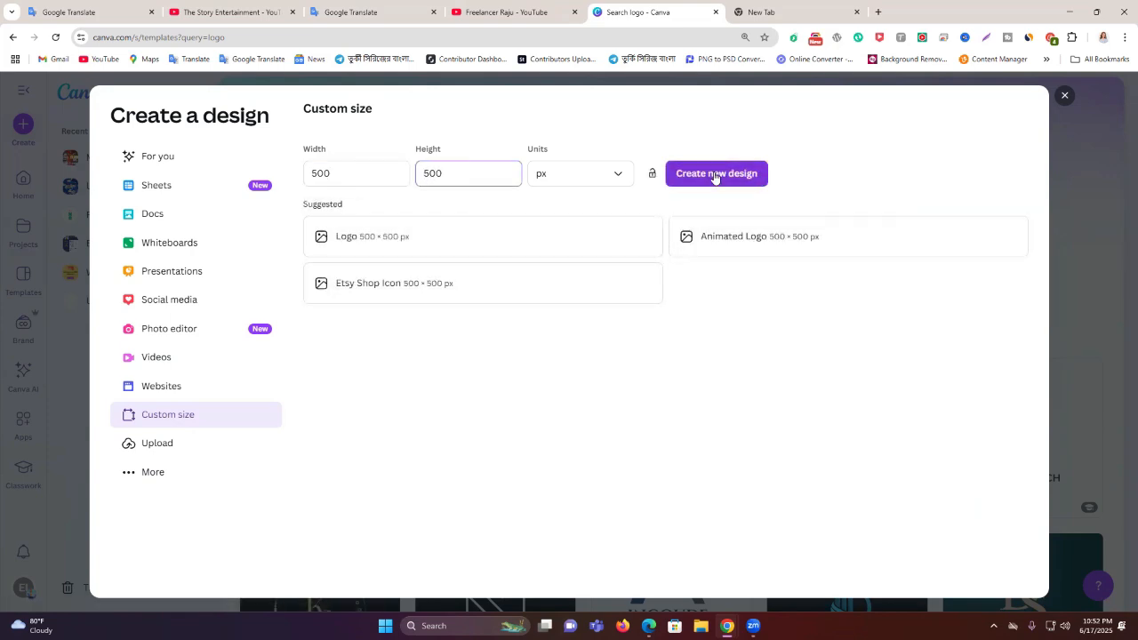
left_click(715, 174)
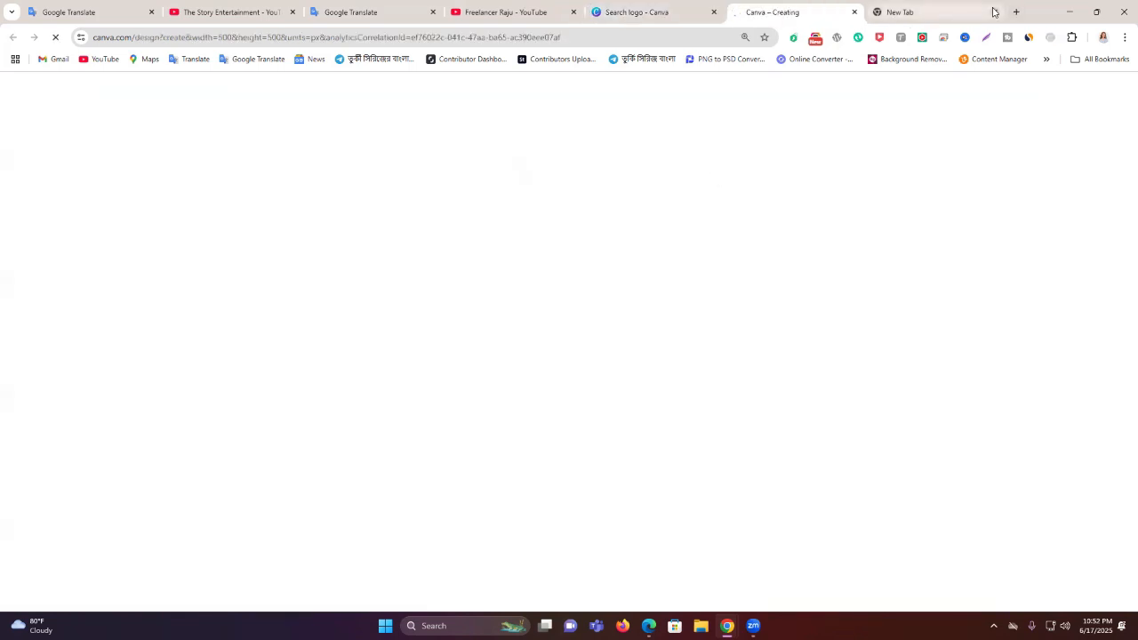
Close the spare browser tab and bring up the blank design with the Elements panel
left_click(994, 12)
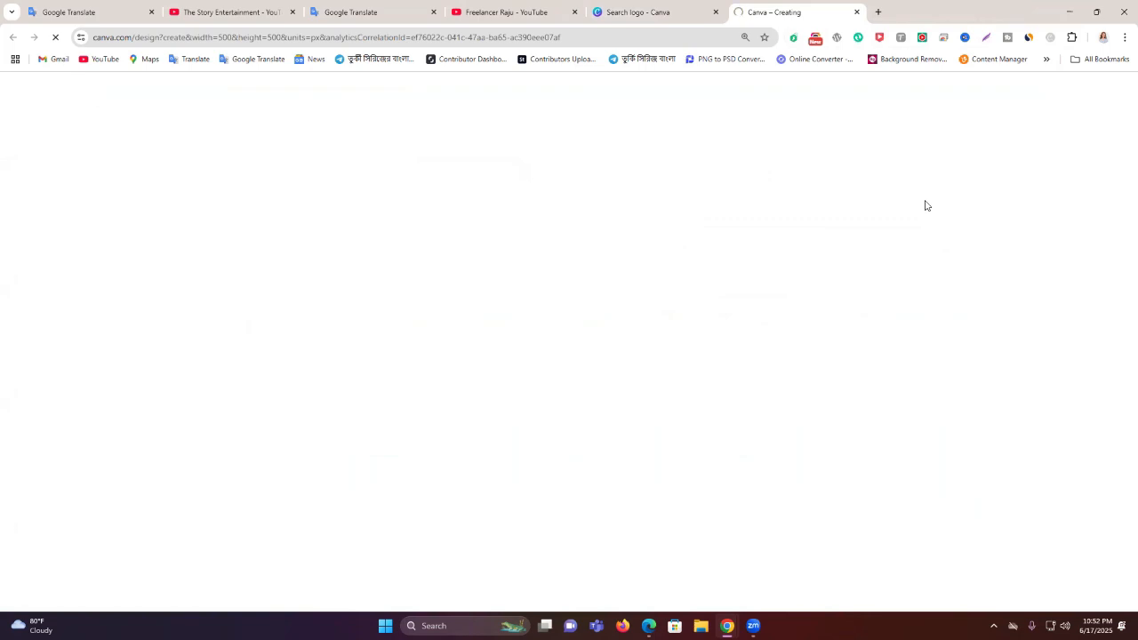
left_click(666, 8)
left_click(768, 7)
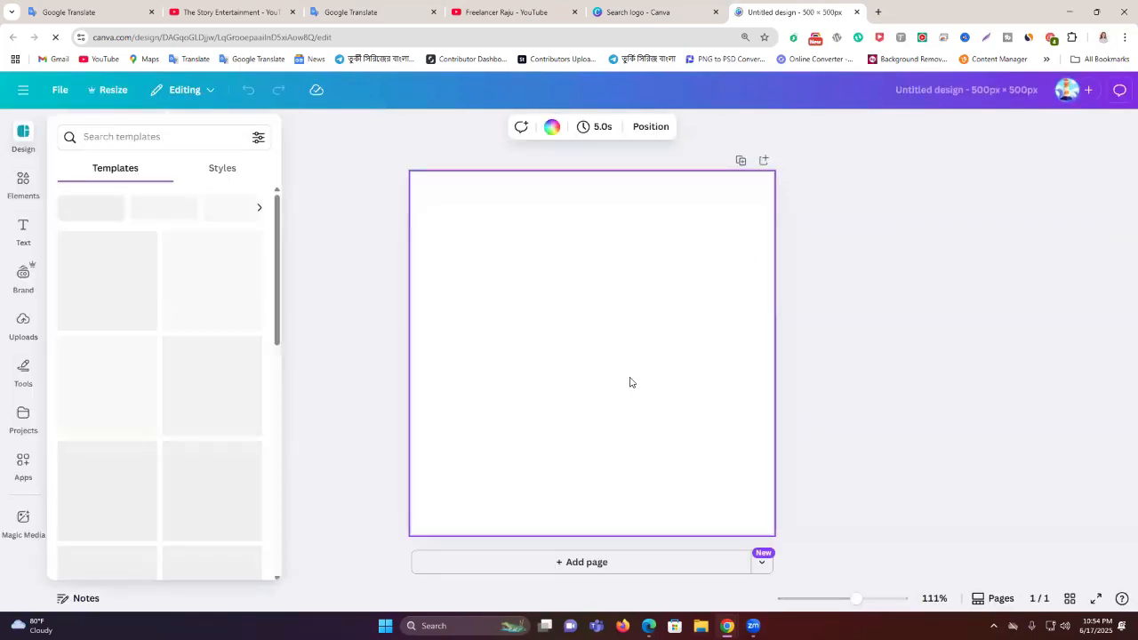
left_click(895, 294)
left_click(632, 296)
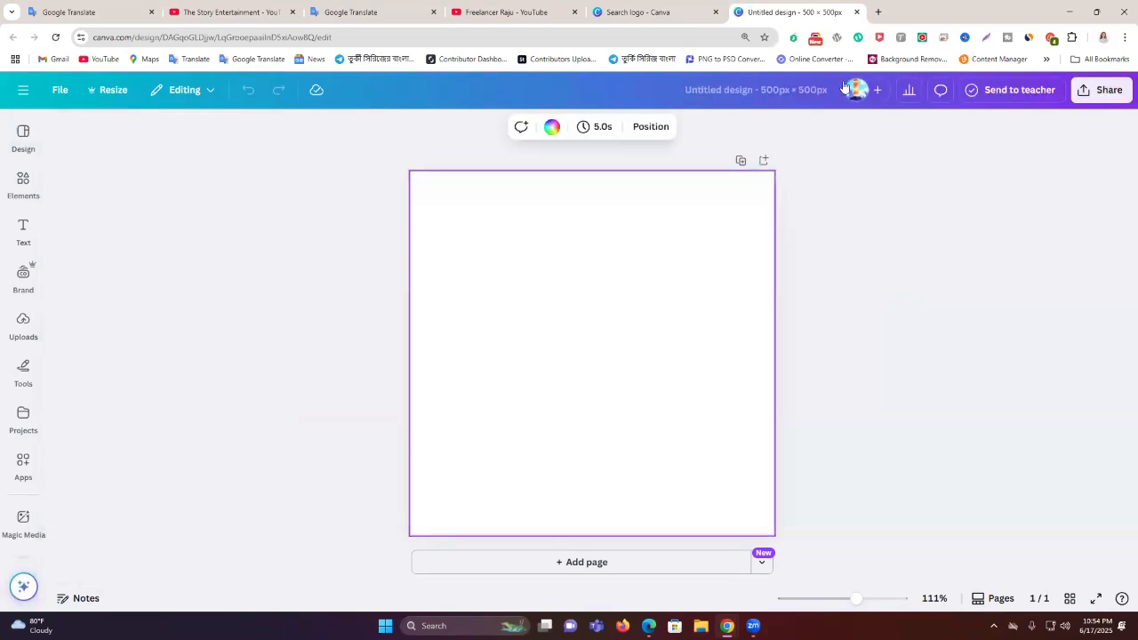
left_click(23, 229)
left_click(23, 182)
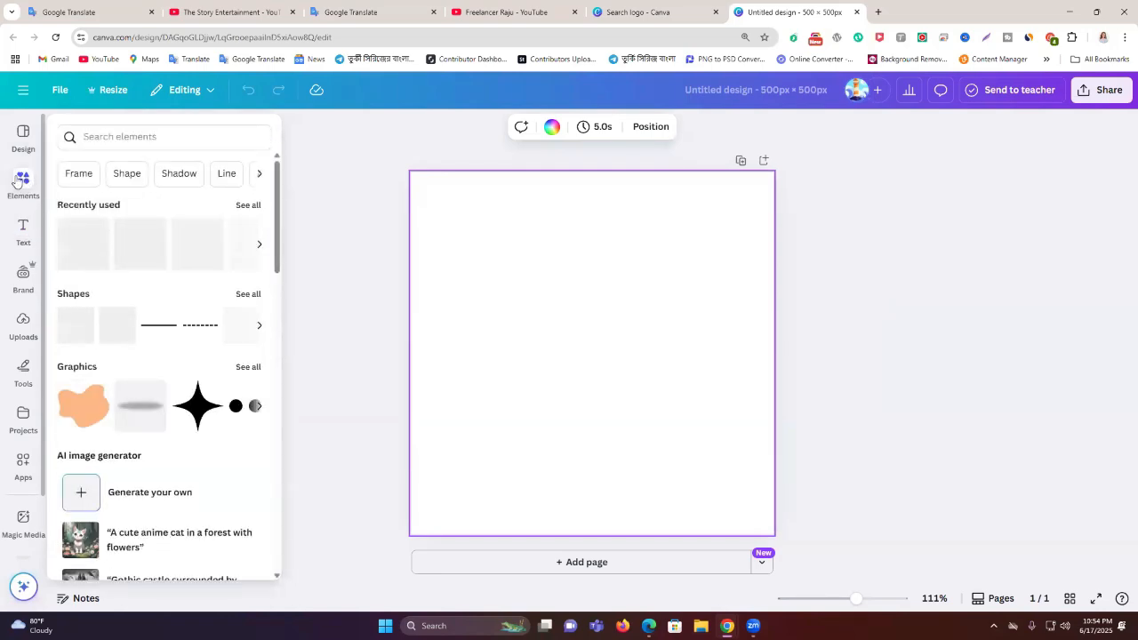
Search design elements for 'al-quran', replacing the initial 'quba' entry
left_click(344, 554)
left_click(21, 187)
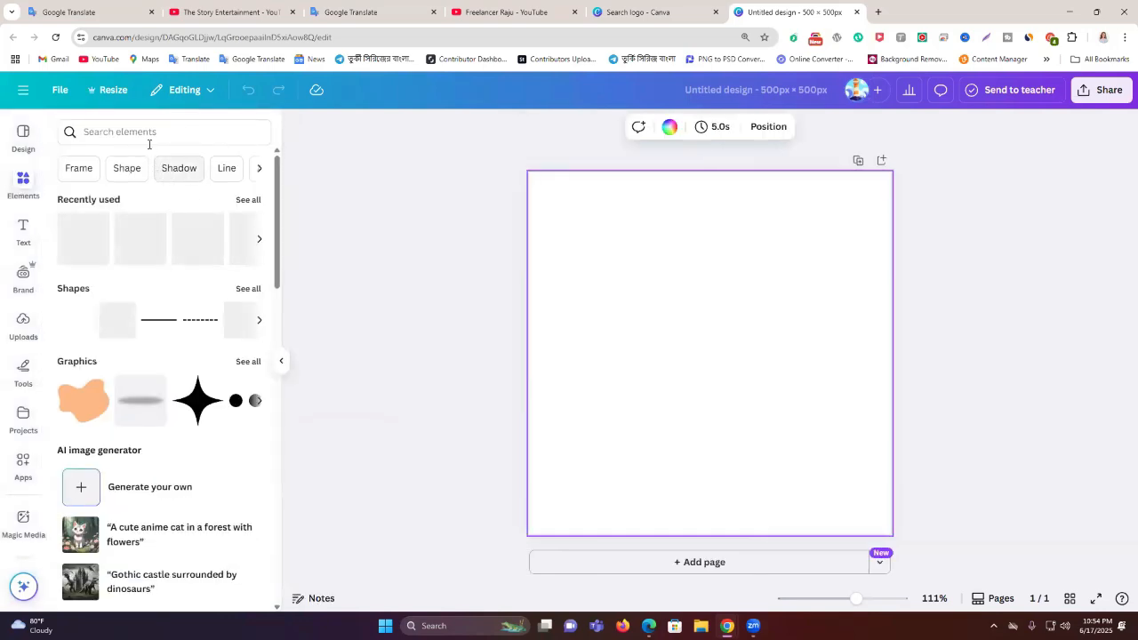
left_click(145, 133)
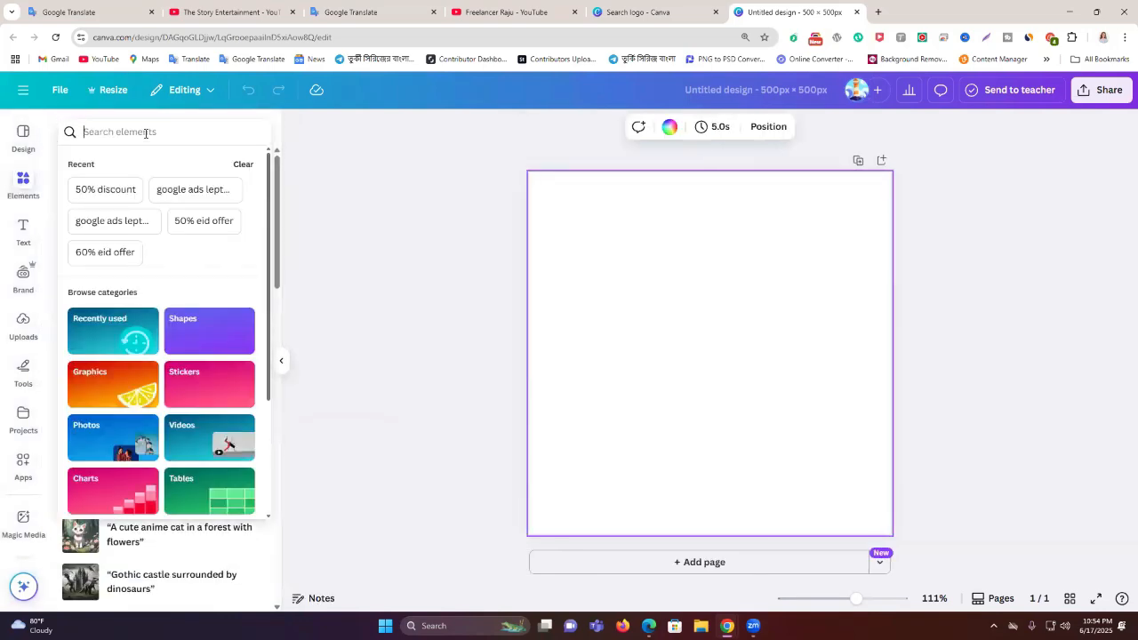
type("quba")
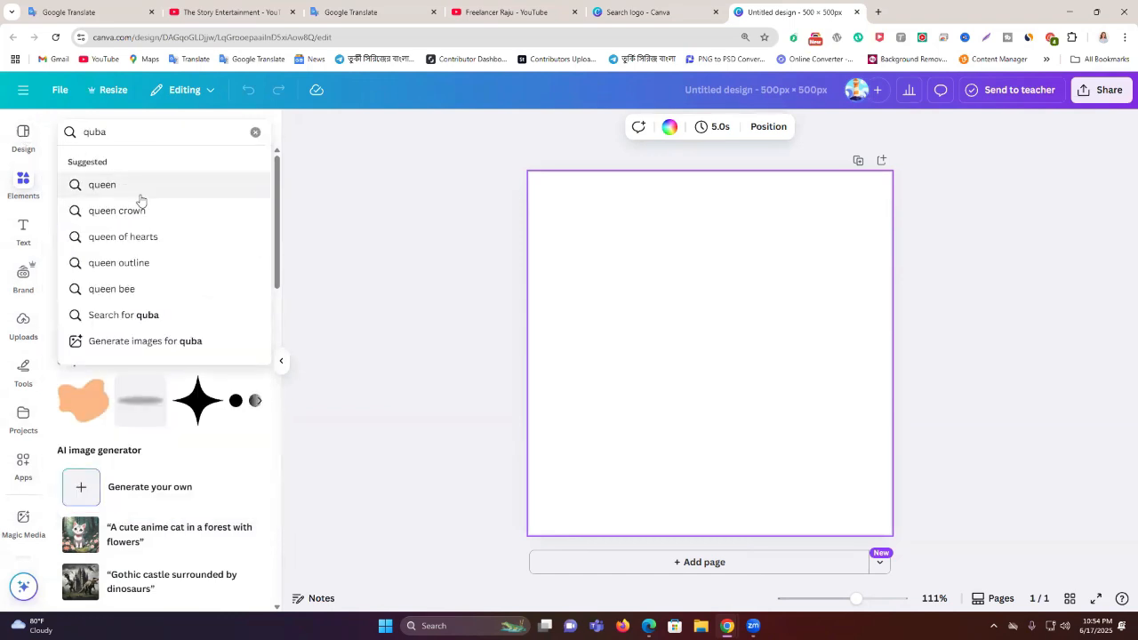
double_click(126, 139)
type("q")
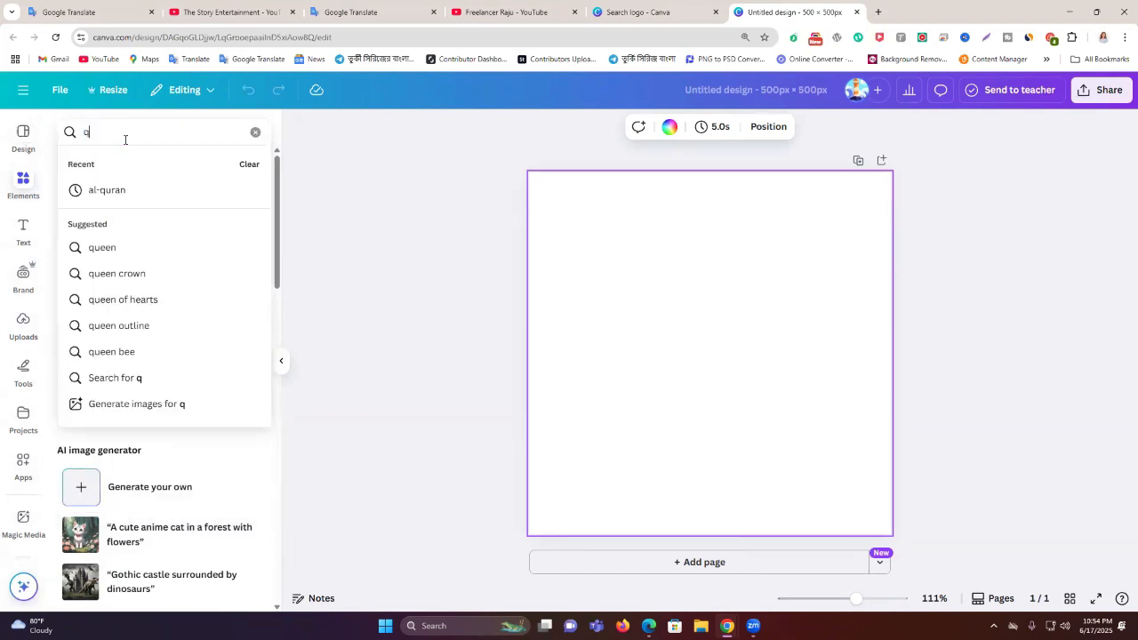
left_click(136, 191)
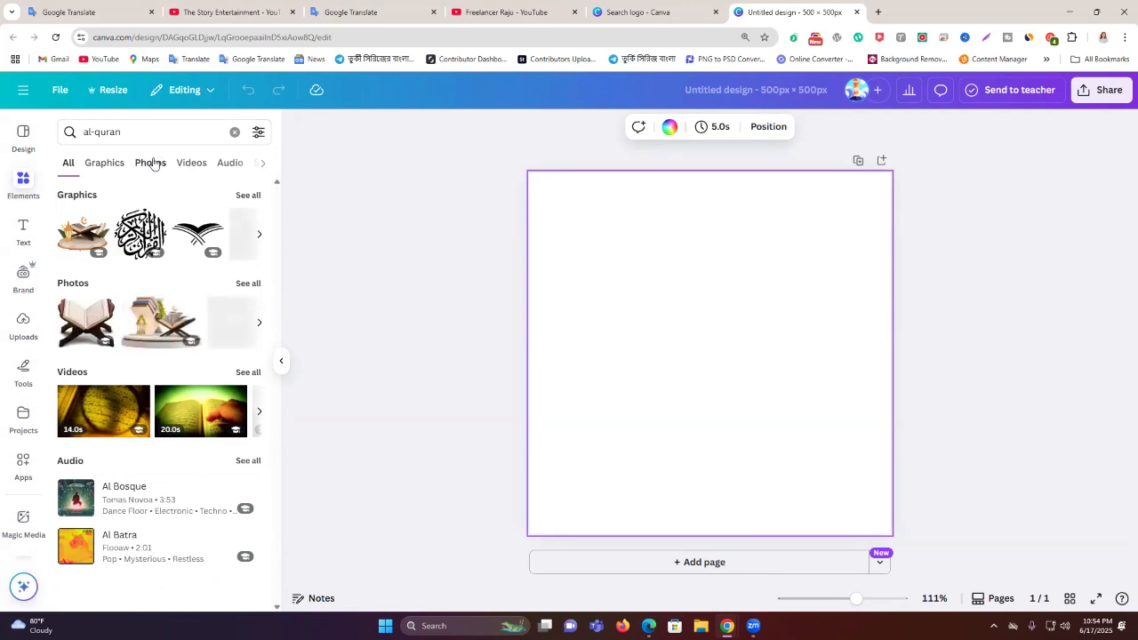
Filter the al-quran results to Photos and browse through the Quran images
left_click(87, 166)
left_click(150, 164)
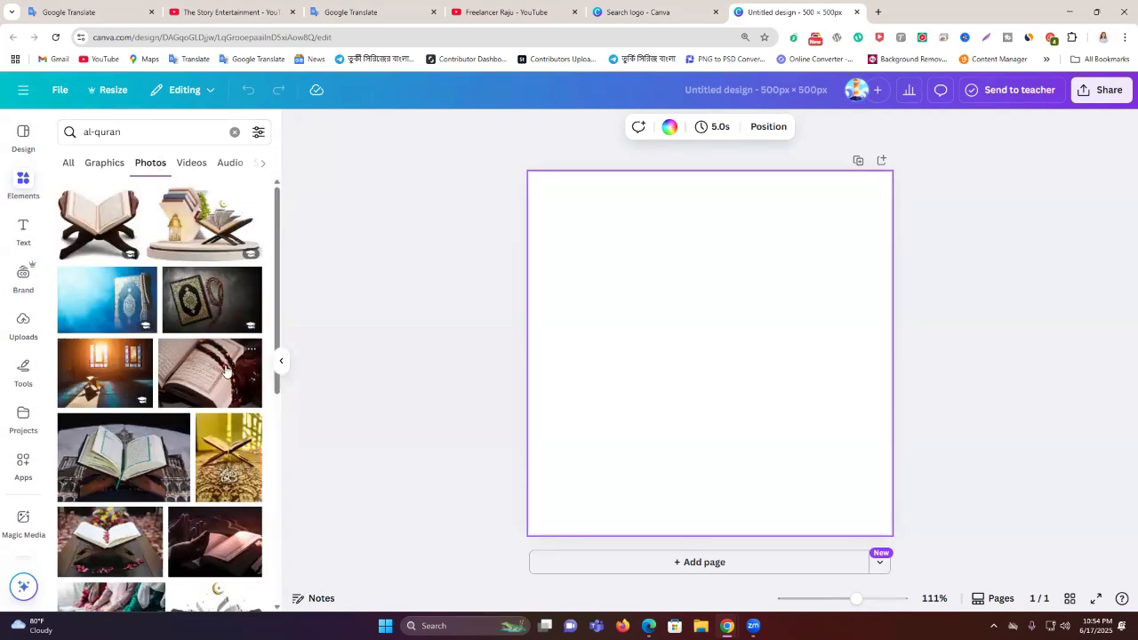
scroll(197, 374, "down", 2)
scroll(189, 406, "down", 4)
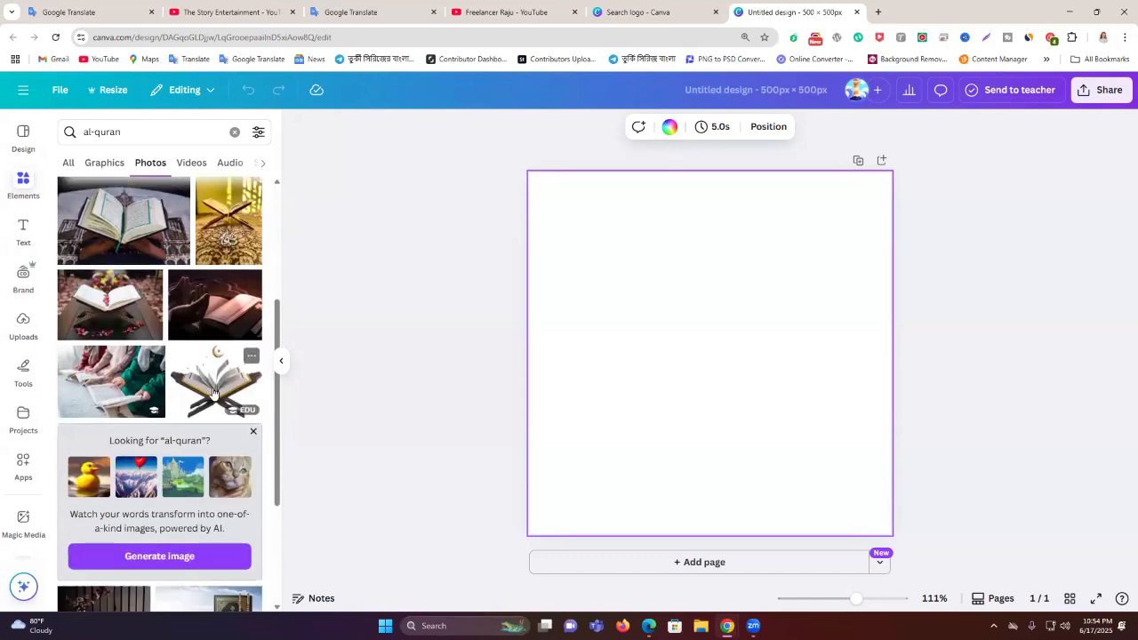
scroll(223, 391, "up", 2)
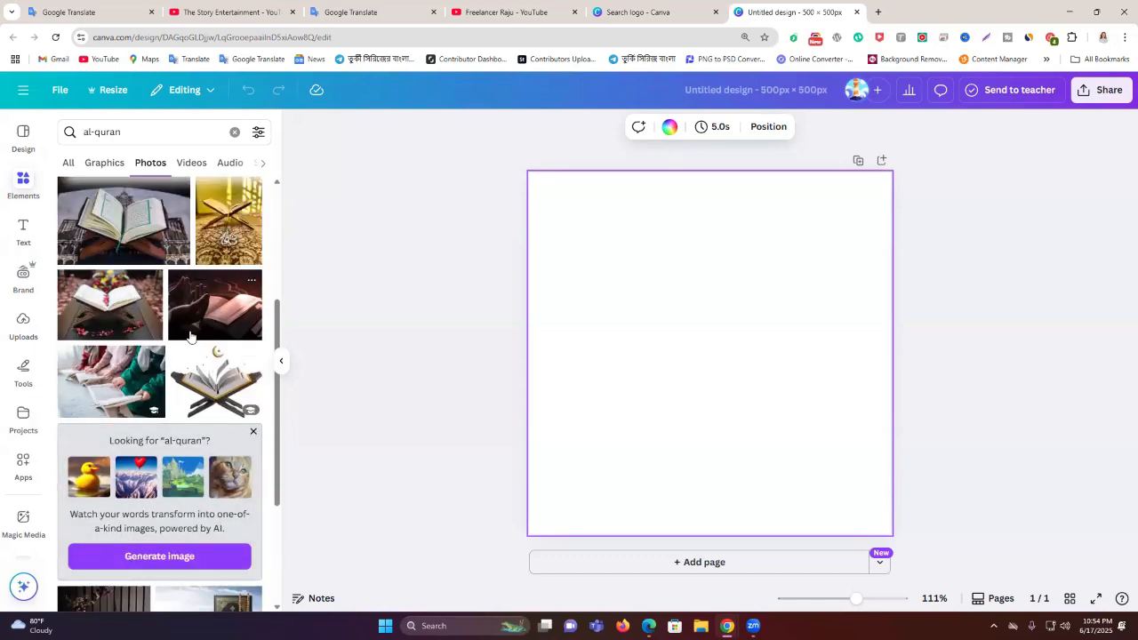
scroll(191, 333, "down", 5)
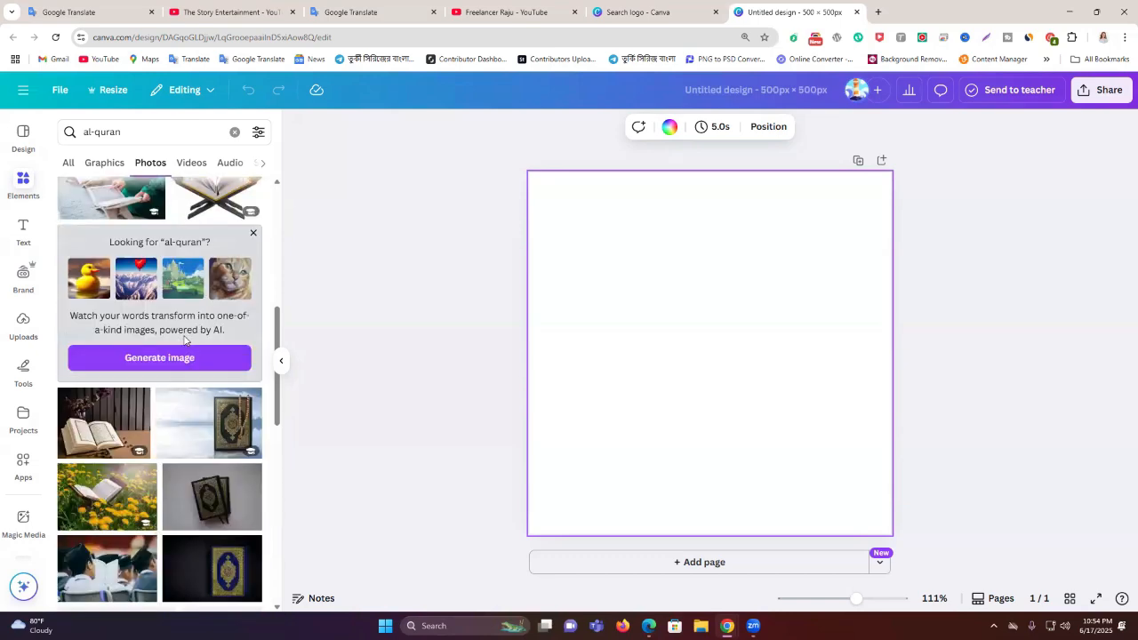
scroll(185, 339, "down", 5)
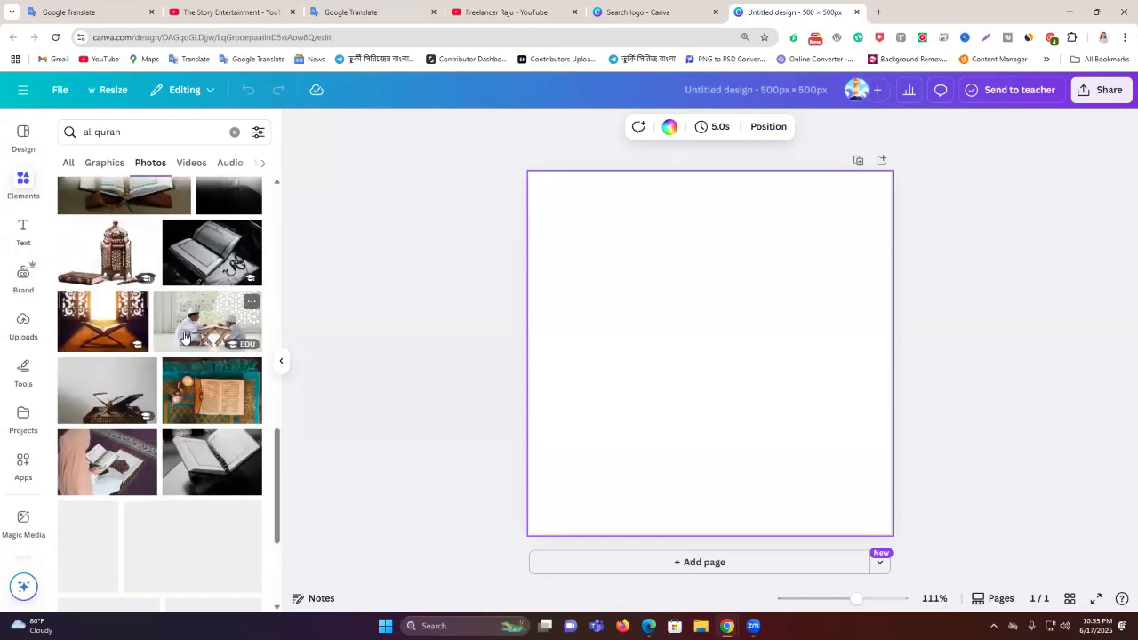
scroll(184, 335, "up", 6)
scroll(185, 339, "up", 4)
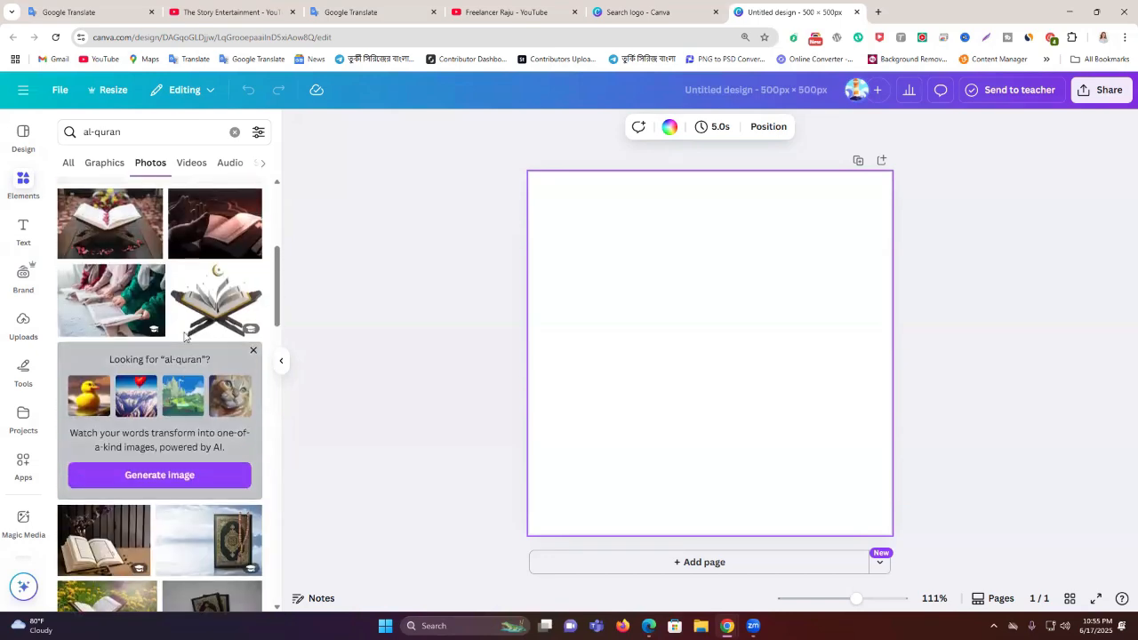
scroll(211, 346, "up", 2)
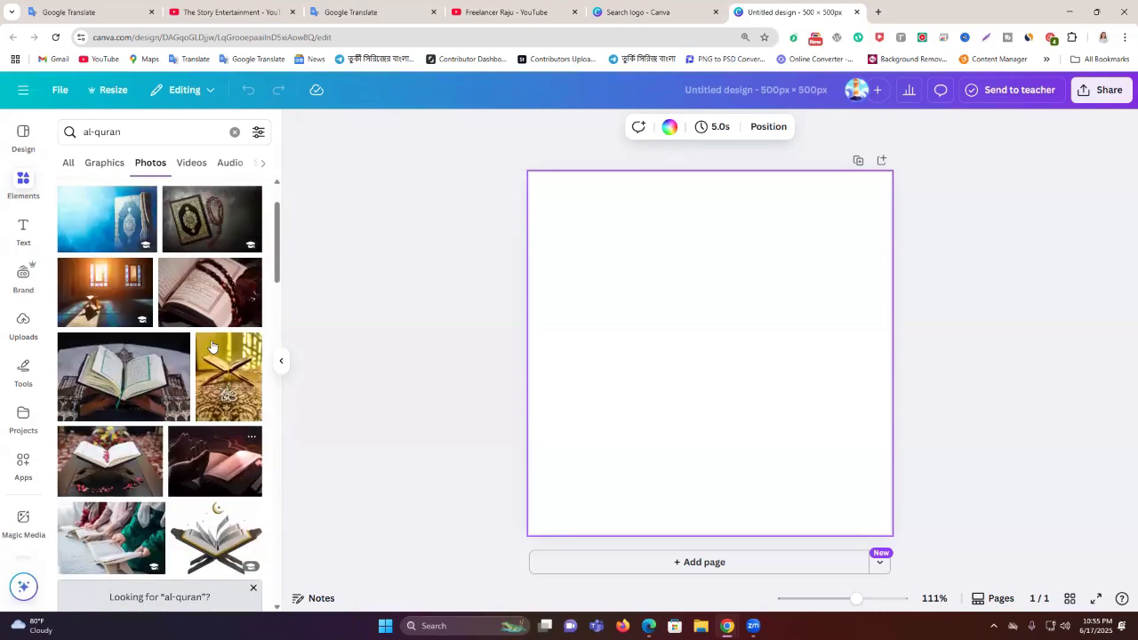
scroll(211, 349, "up", 1)
scroll(211, 354, "down", 1)
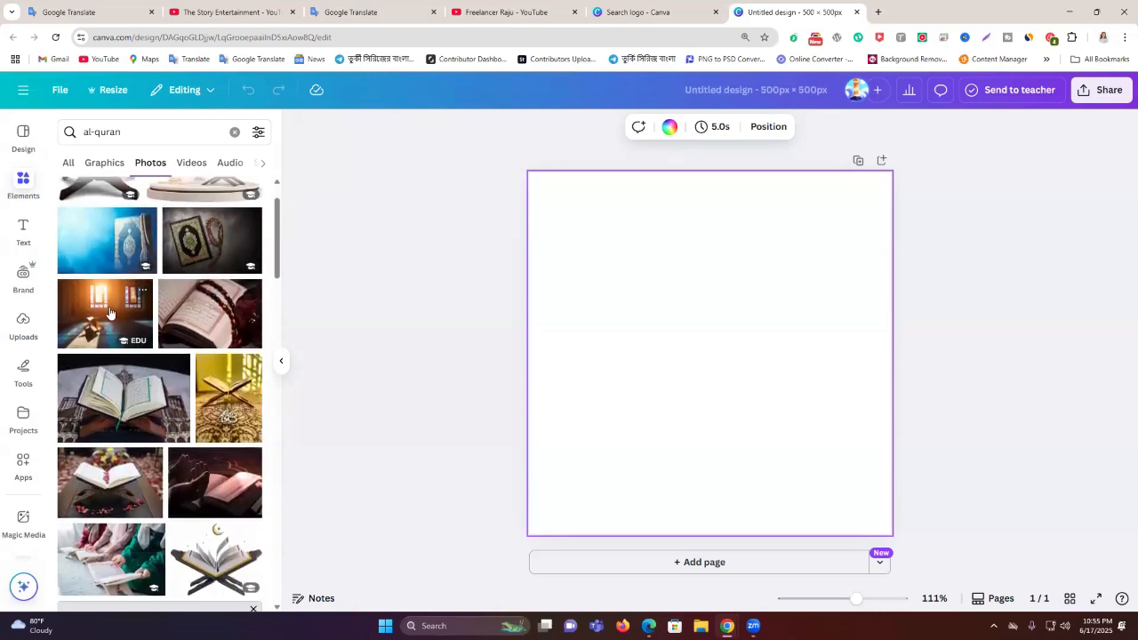
scroll(142, 374, "down", 1)
scroll(106, 294, "up", 1)
Add the window-light Quran photo, delete it, and keep browsing the photos
left_click(106, 294)
left_click_drag(703, 343, 693, 322)
key("Delete")
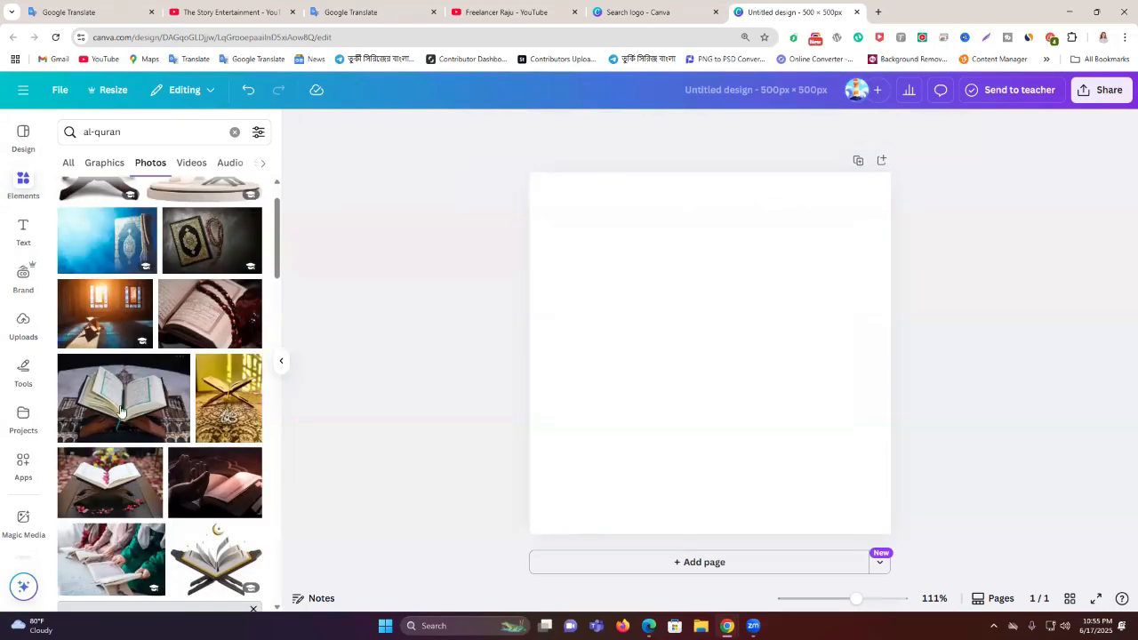
scroll(147, 403, "down", 5)
scroll(174, 406, "down", 8)
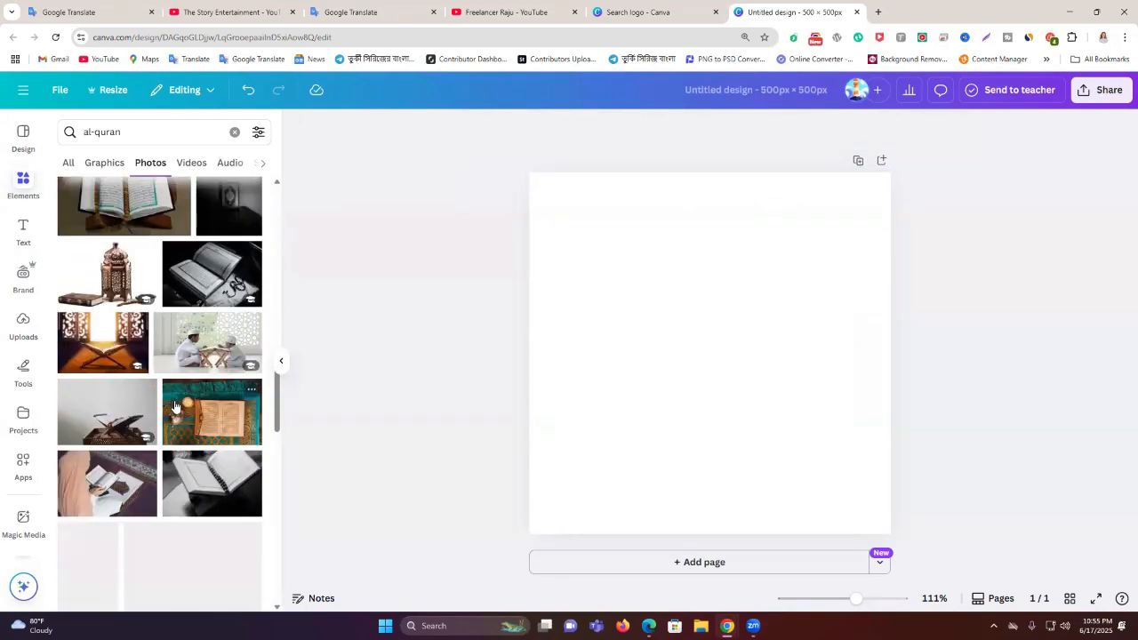
scroll(174, 406, "down", 5)
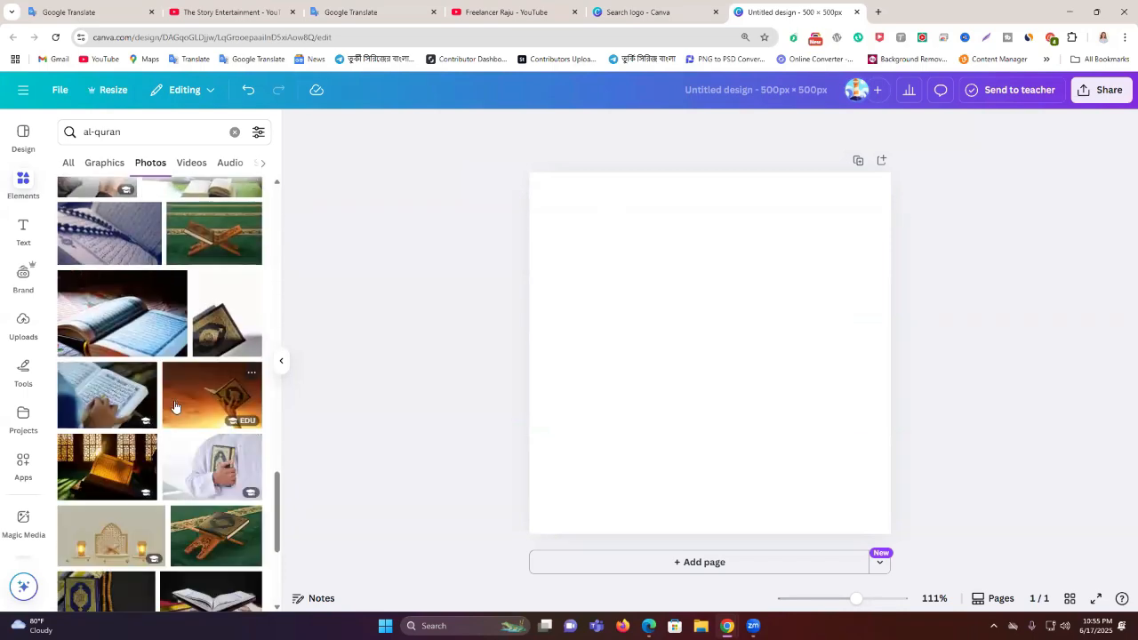
scroll(169, 408, "down", 1)
scroll(160, 409, "down", 5)
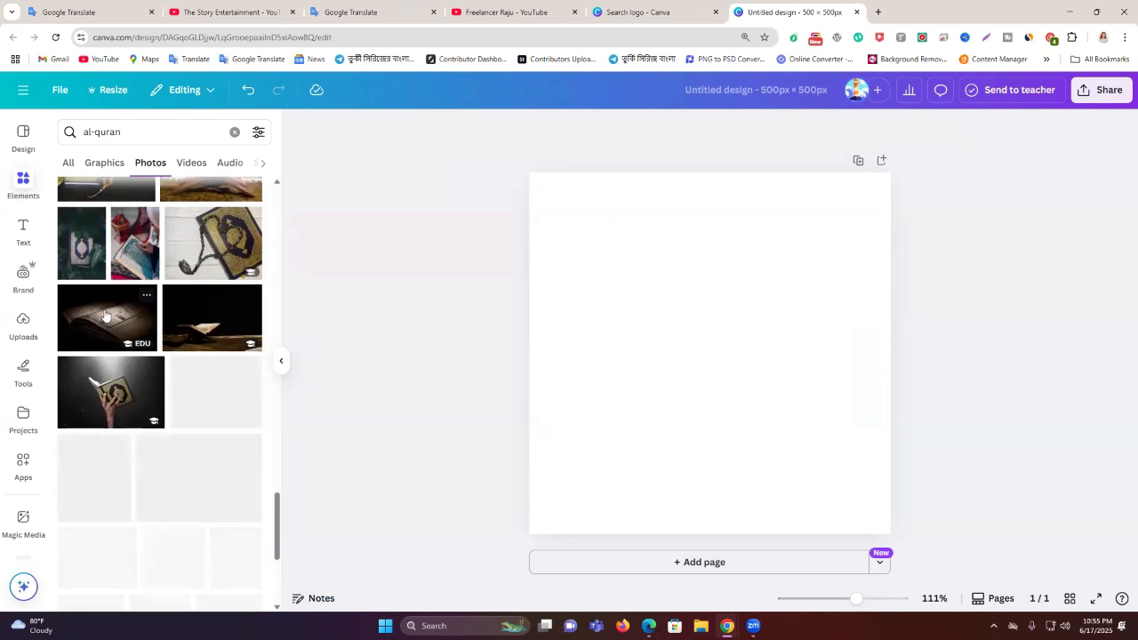
Place the dark open-Quran photo and stretch it to fill the whole 500 × 500 page
left_click(110, 320)
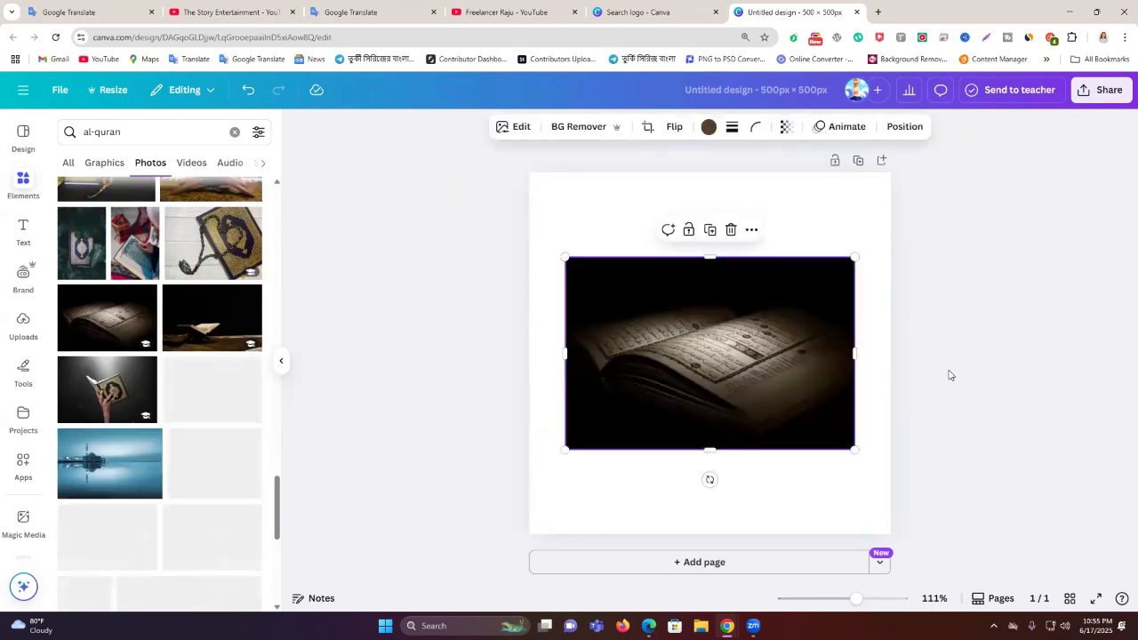
left_click_drag(766, 365, 725, 272)
left_click_drag(811, 366, 1065, 567)
left_click_drag(869, 403, 855, 397)
left_click(1071, 255)
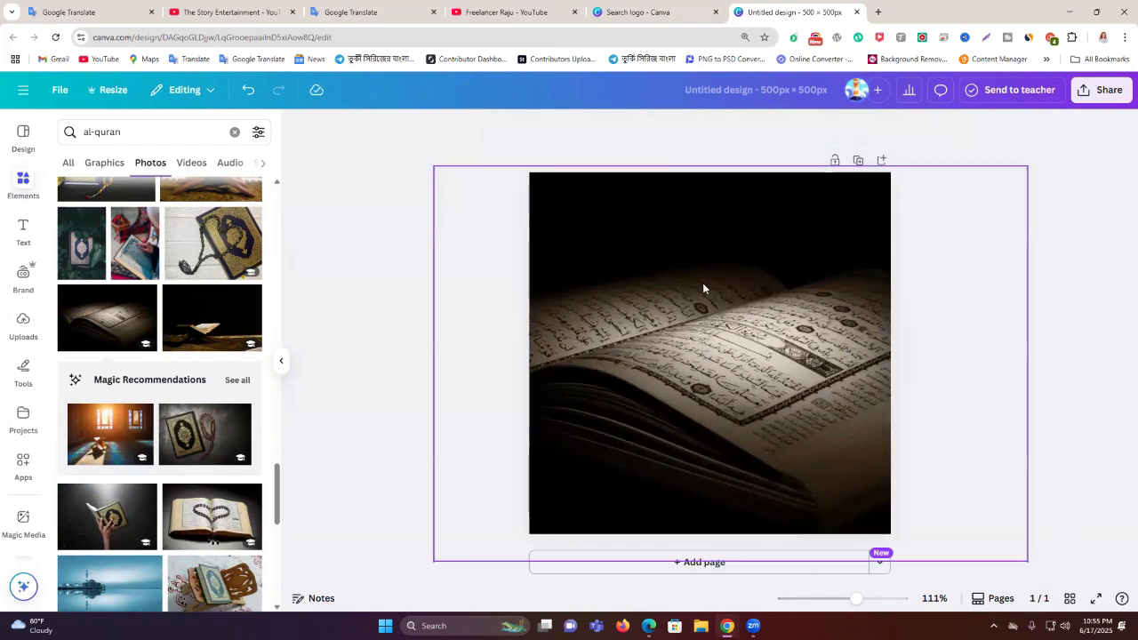
left_click(25, 189)
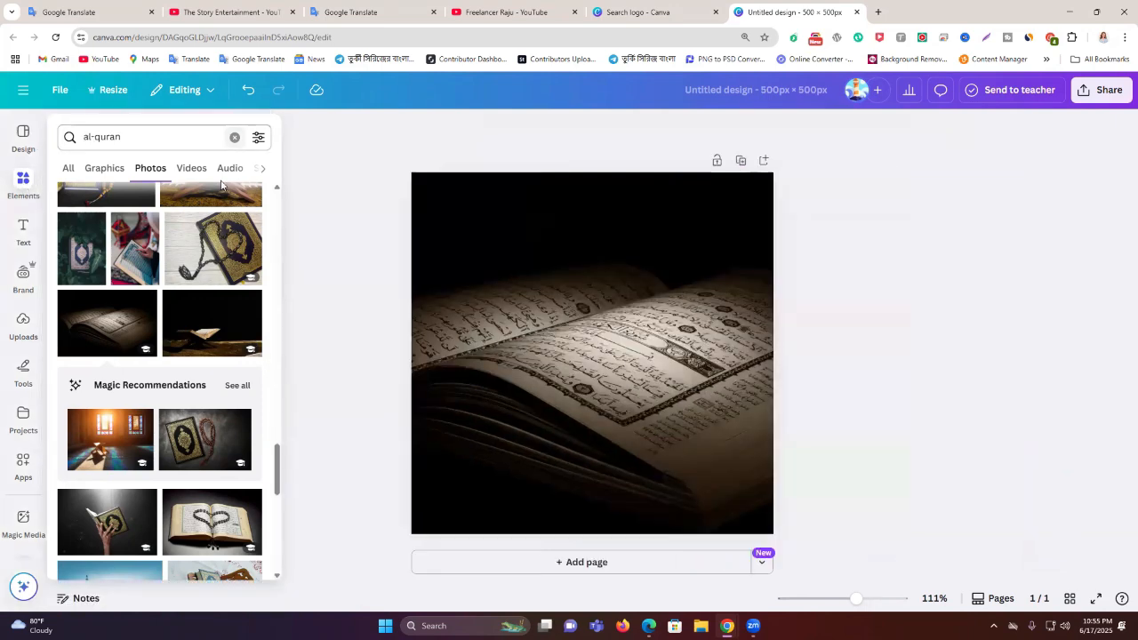
scroll(207, 356, "down", 2)
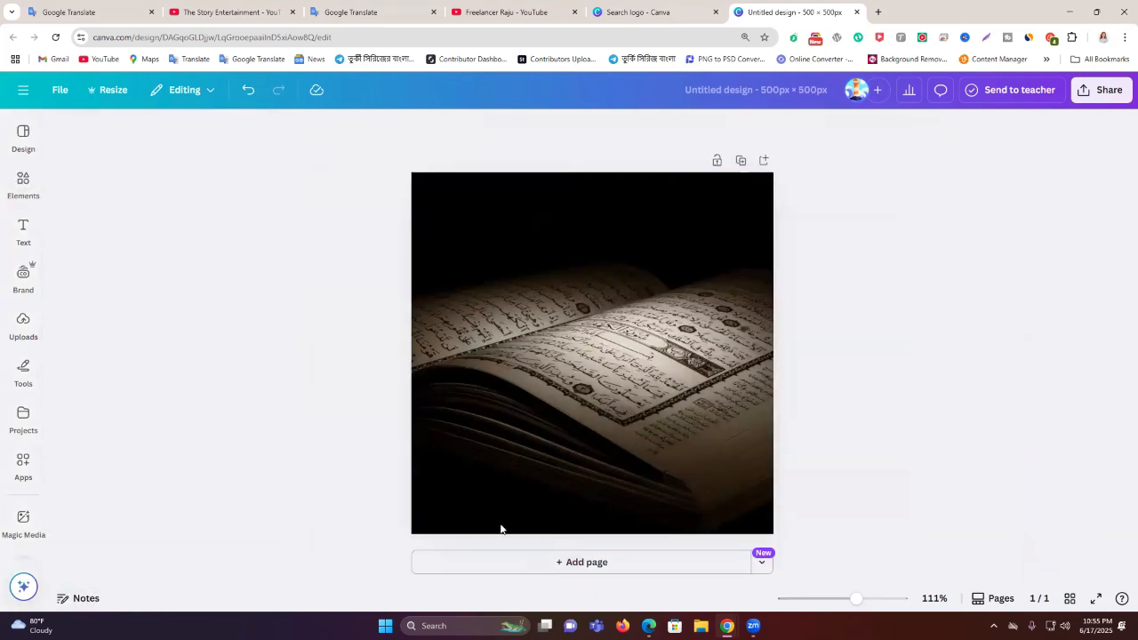
Add a blank Page 2, try the open-Quran photo on it, then remove it
key("ctrl+Return")
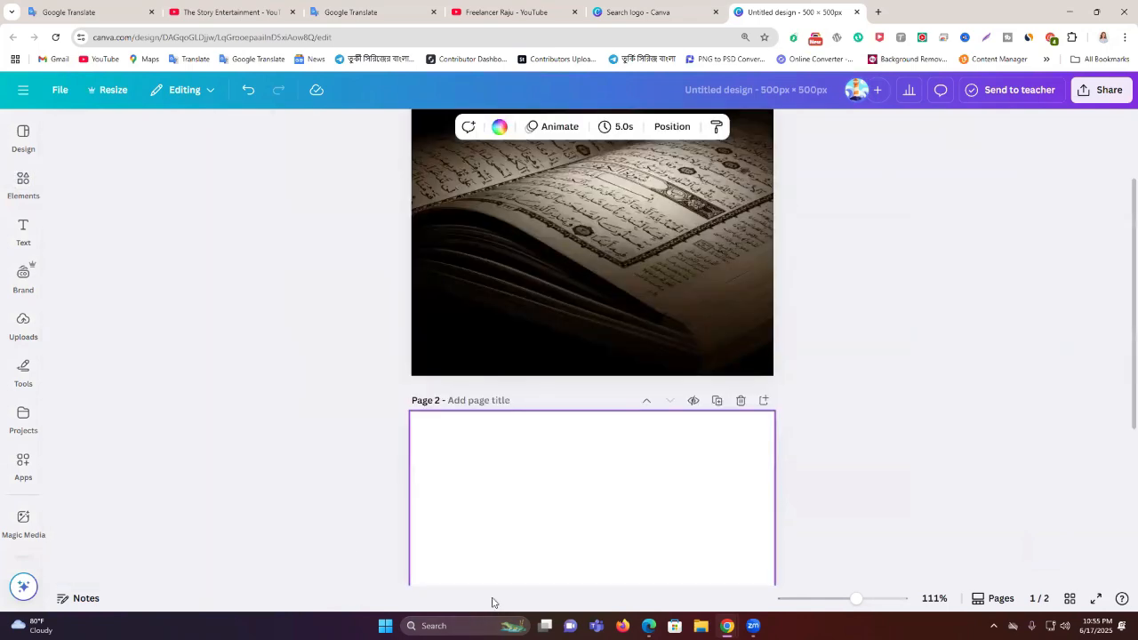
left_click(23, 184)
scroll(207, 374, "down", 3)
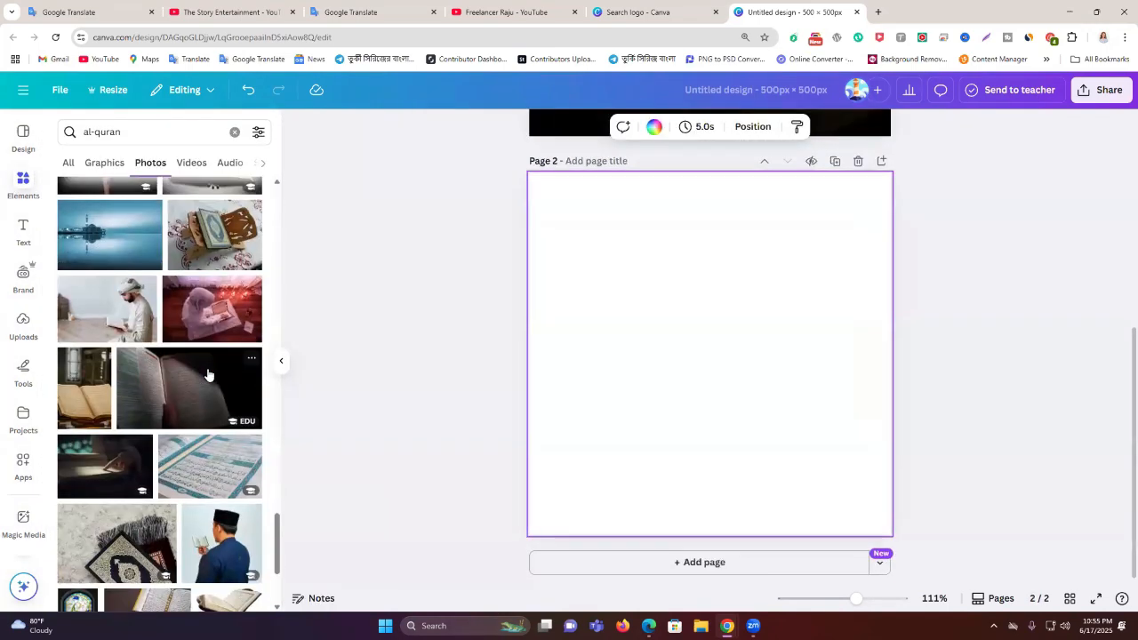
scroll(207, 374, "down", 5)
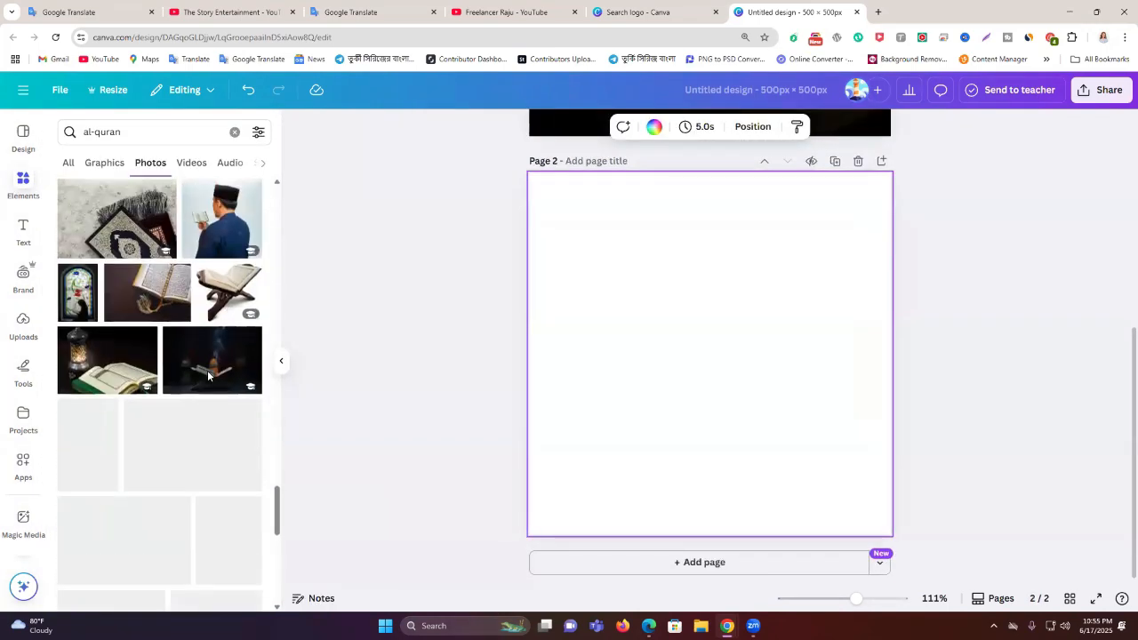
scroll(207, 374, "down", 5)
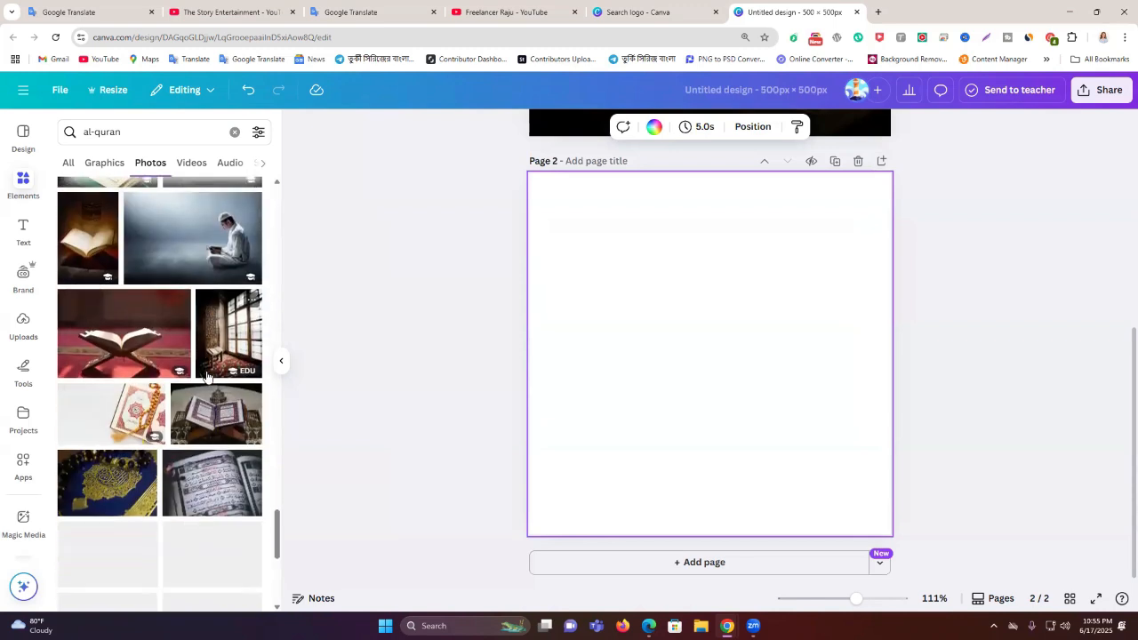
left_click(87, 235)
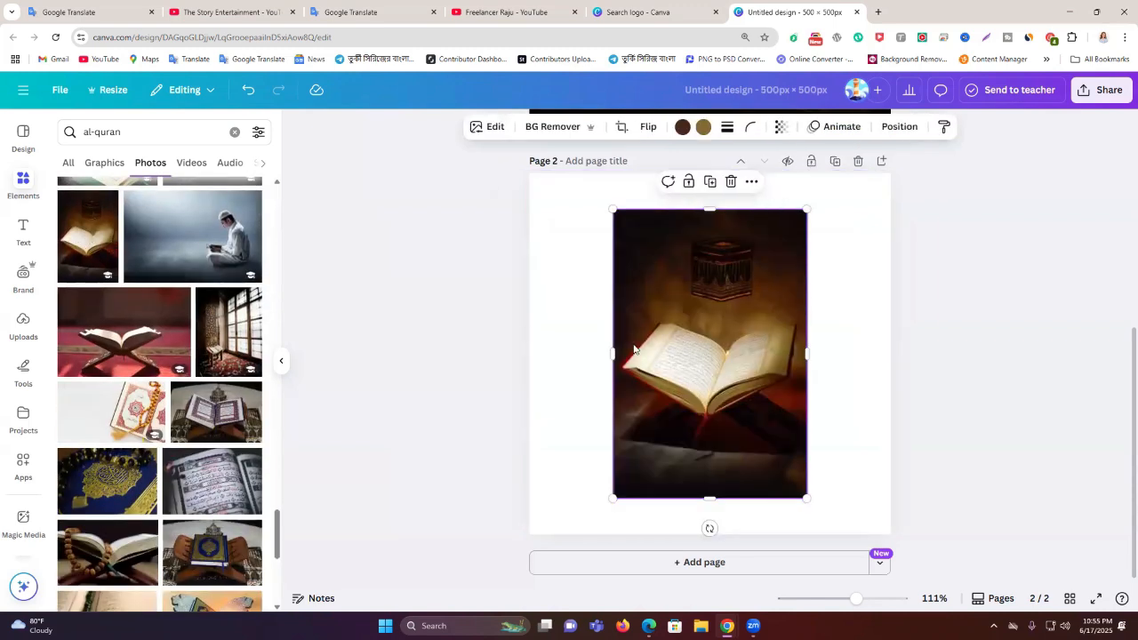
left_click_drag(695, 362, 609, 318)
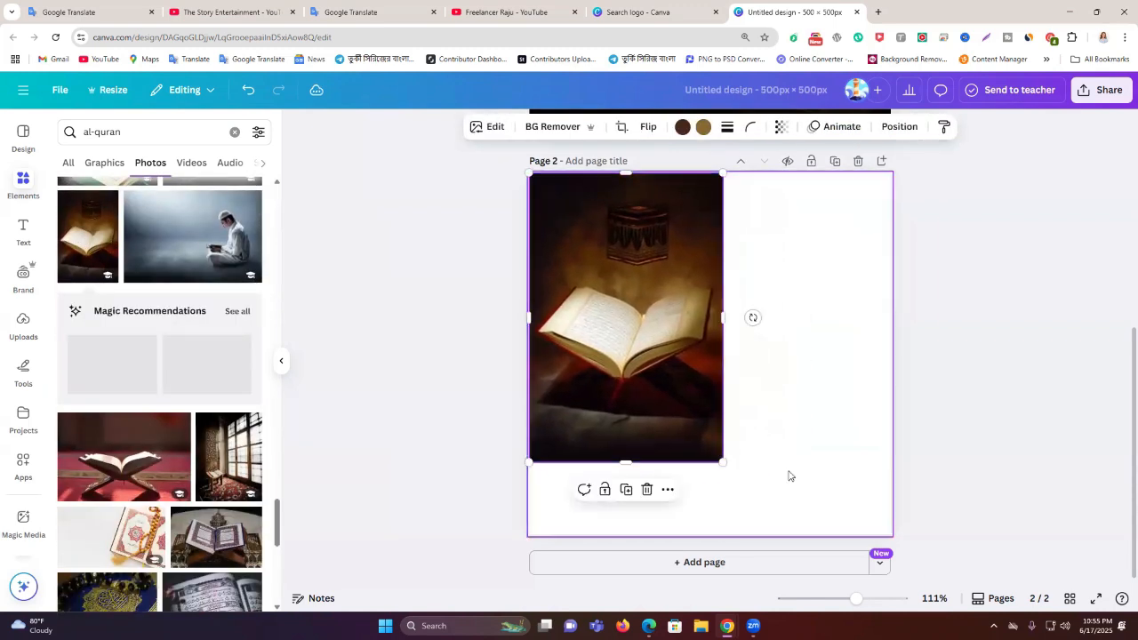
left_click_drag(723, 463, 857, 466)
left_click_drag(640, 360, 105, 339)
scroll(160, 360, "down", 5)
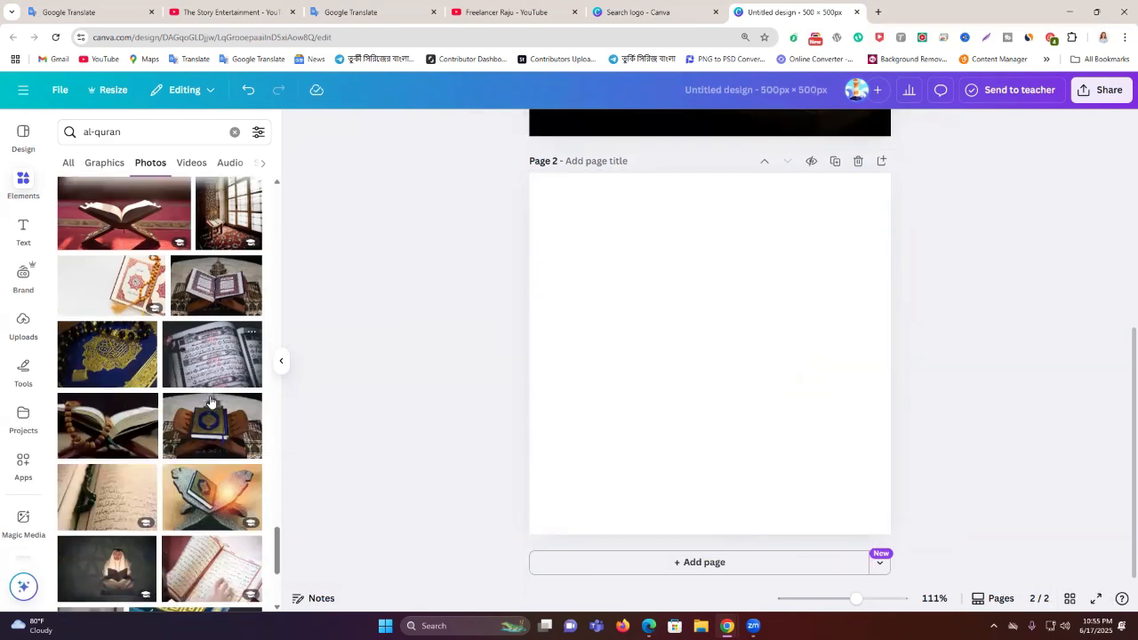
Fill Page 2 with the Quran-on-stand photo, enlarged to cover the whole page
left_click(209, 380)
left_click_drag(841, 450, 1070, 510)
left_click_drag(862, 413, 827, 410)
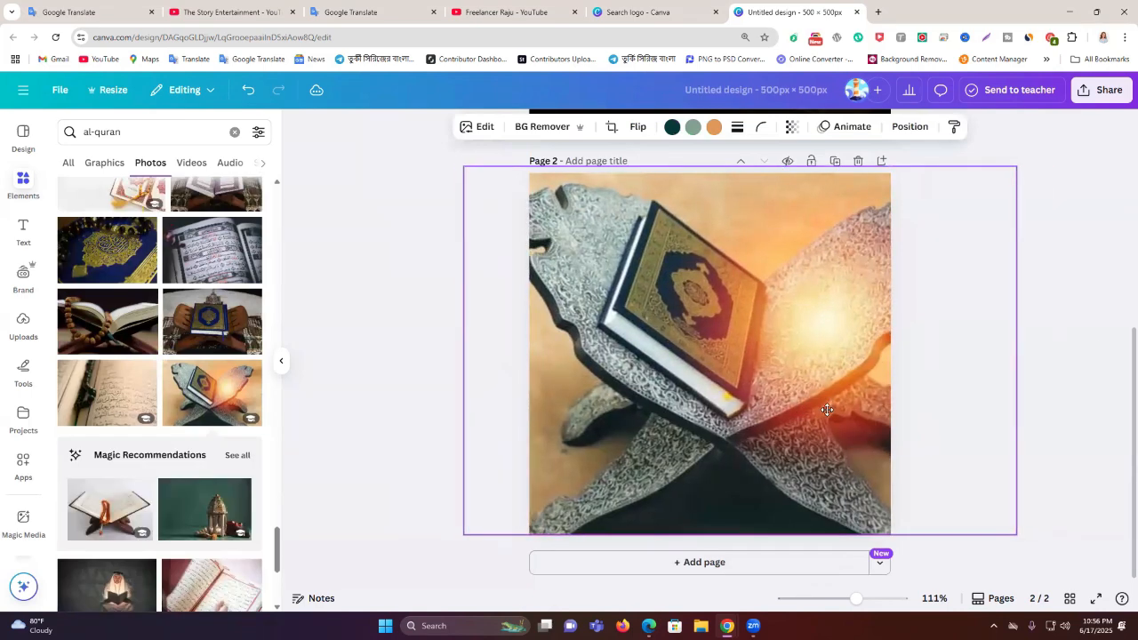
left_click(1048, 244)
scroll(950, 266, "up", 5)
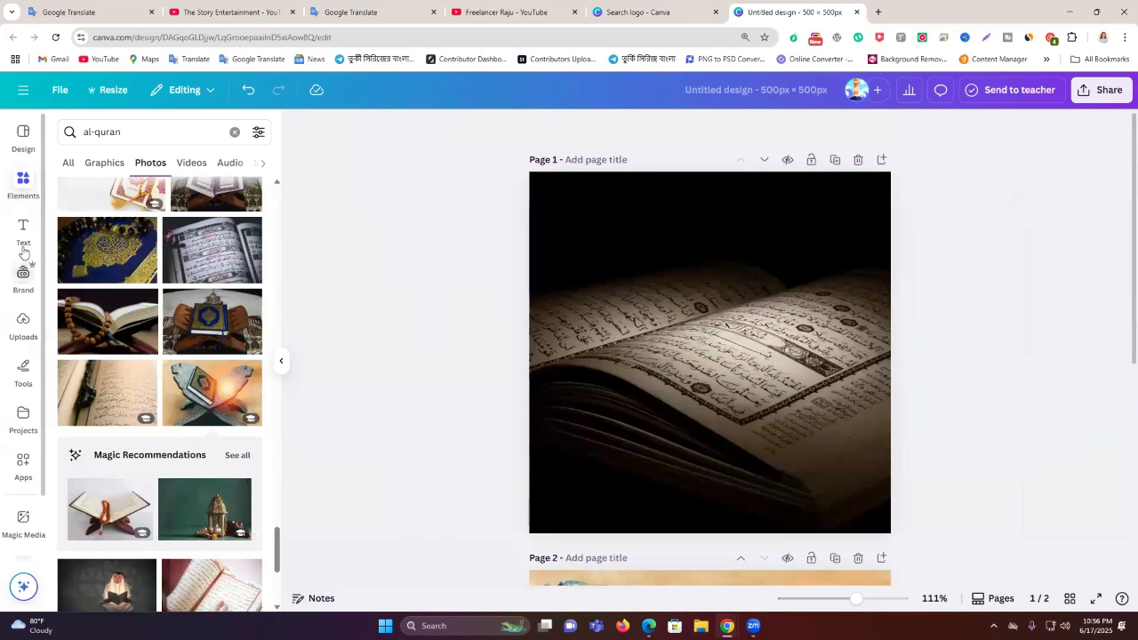
Stretch a square over all of page 1 and colour it black
left_click(234, 131)
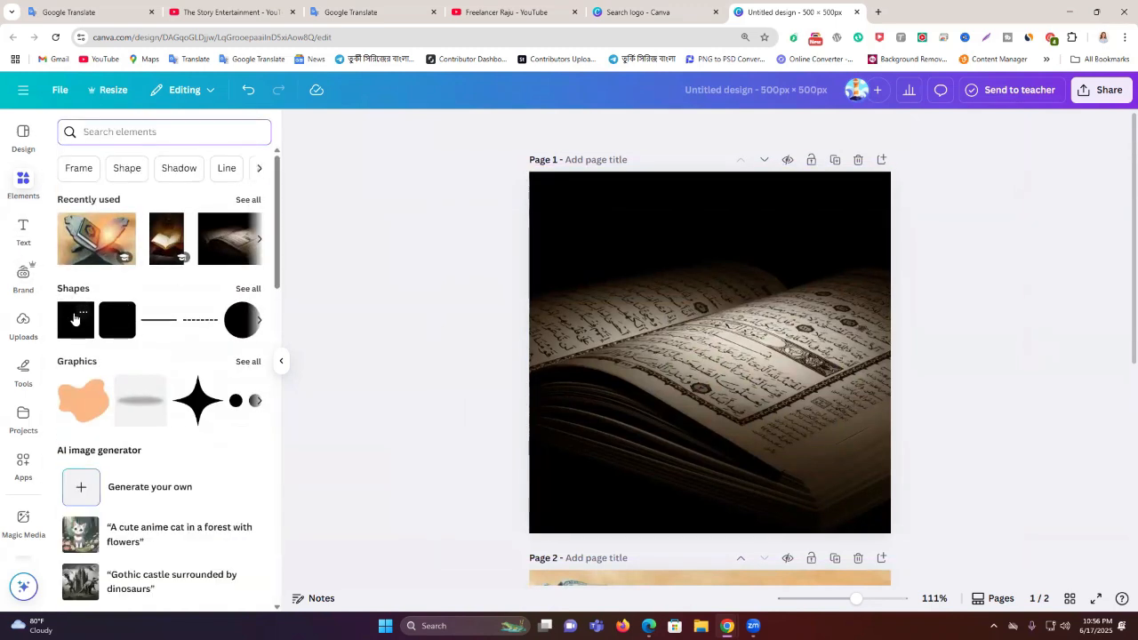
left_click_drag(704, 338, 572, 202)
left_click_drag(633, 273, 942, 539)
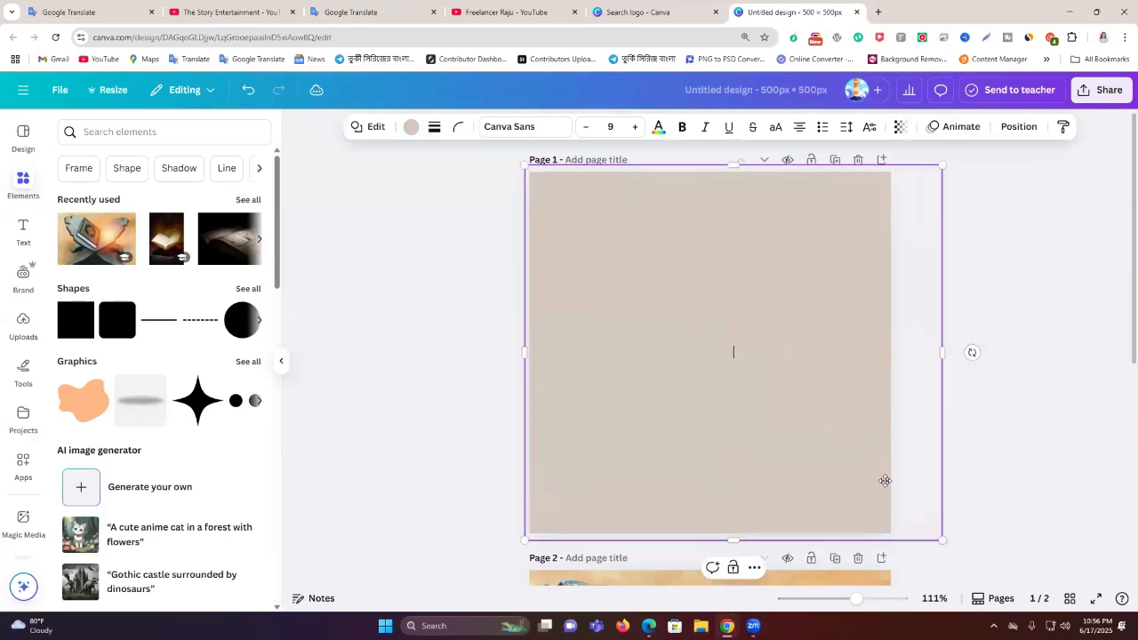
left_click_drag(884, 483, 859, 477)
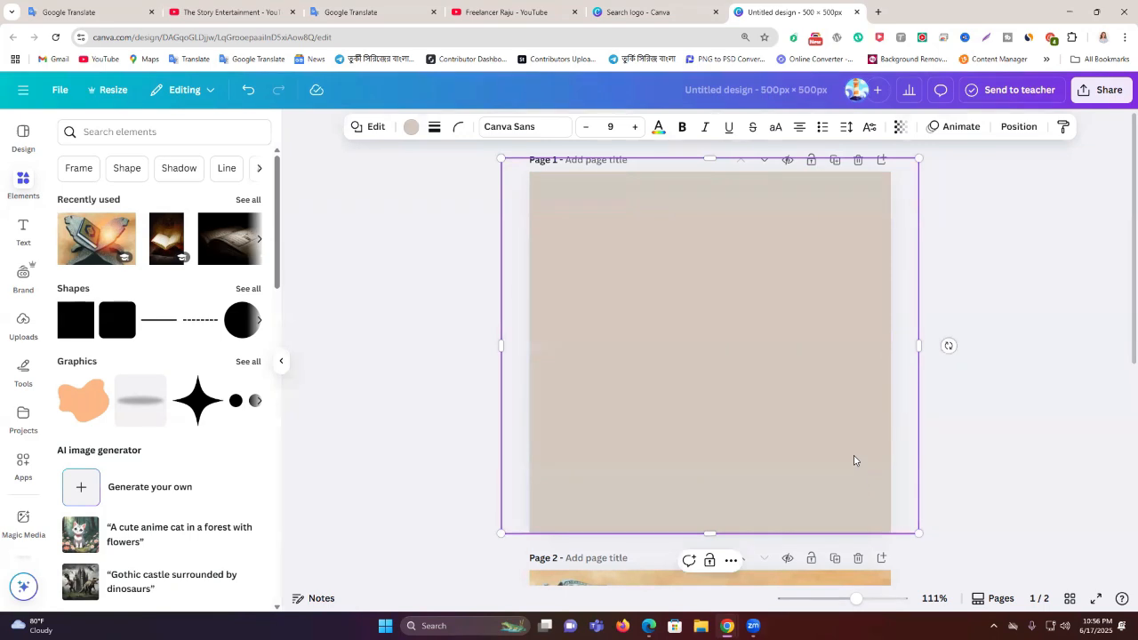
left_click(408, 129)
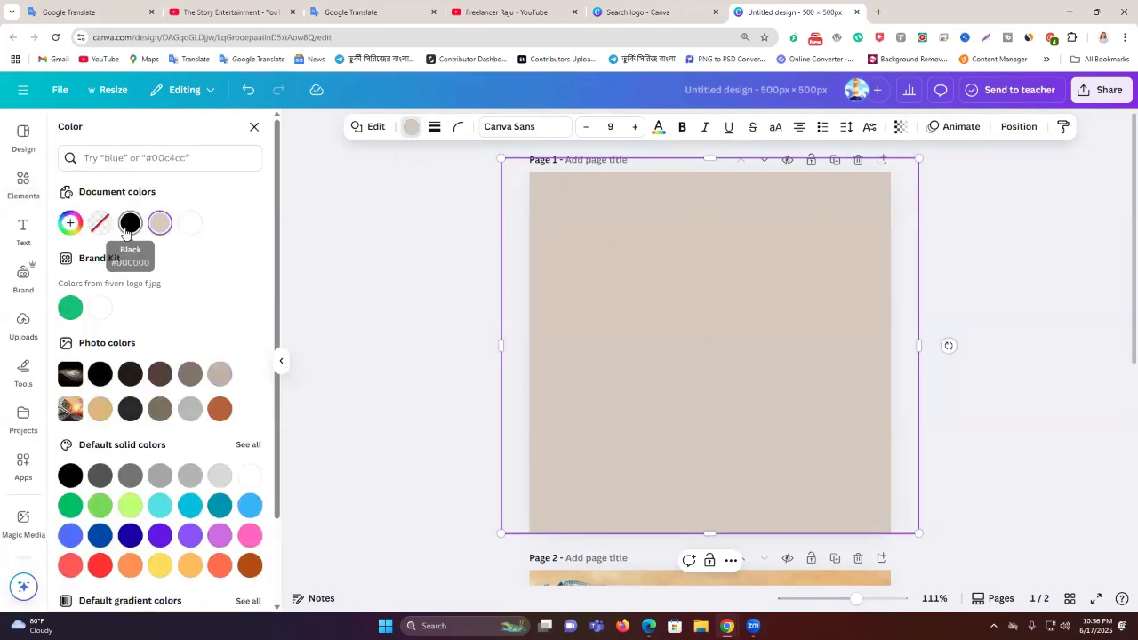
left_click(129, 223)
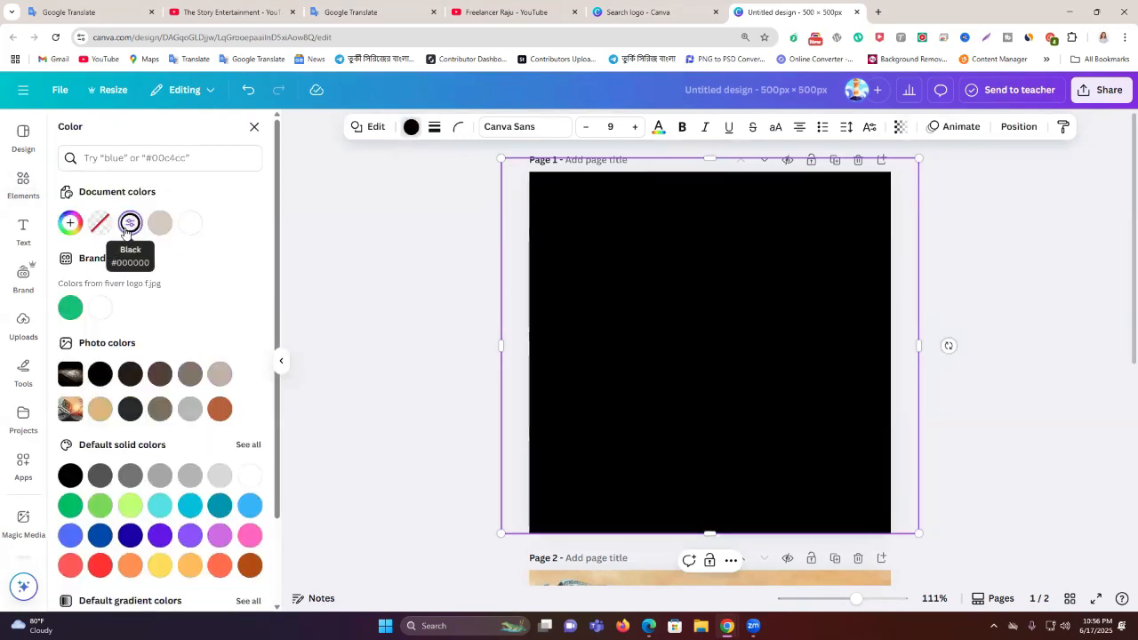
Set the black overlay's transparency to 78 so the Quran photo shows through
left_click(900, 130)
left_click(899, 130)
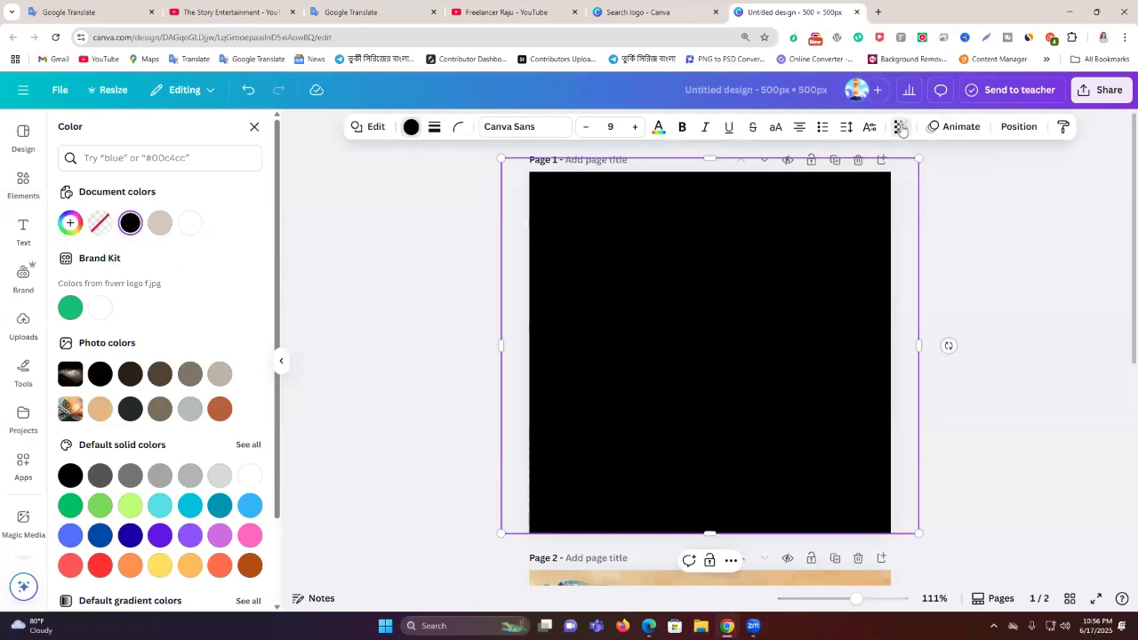
left_click(899, 130)
mouse_move(903, 186)
left_mouse_down()
mouse_move(891, 184)
mouse_move(905, 188)
left_mouse_up()
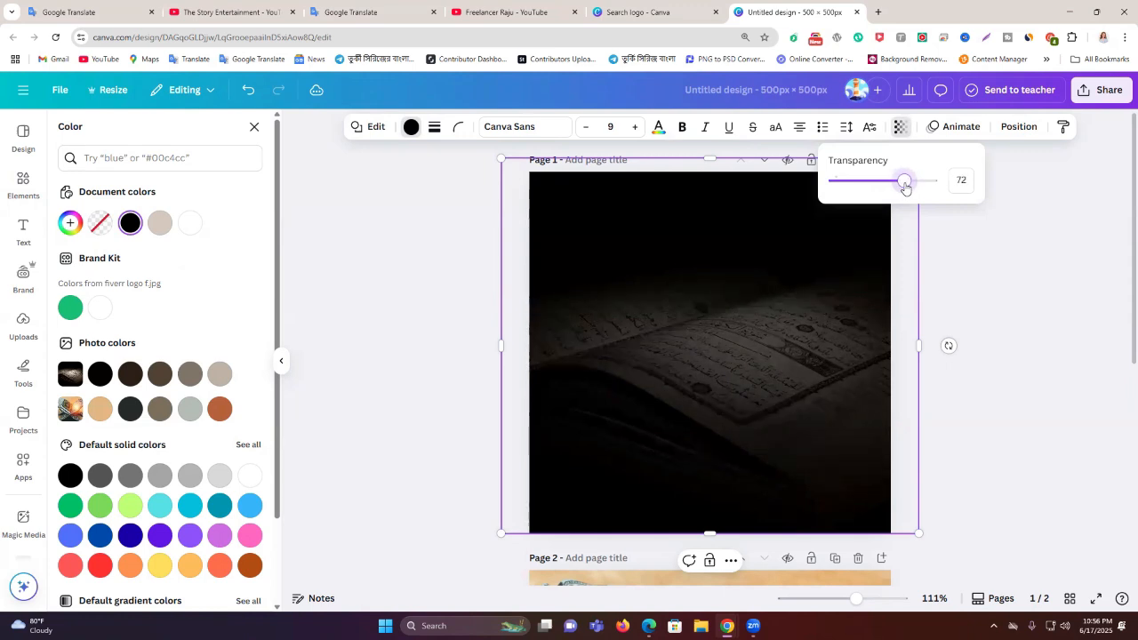
left_click(1004, 233)
left_click(902, 130)
left_click_drag(904, 180, 911, 183)
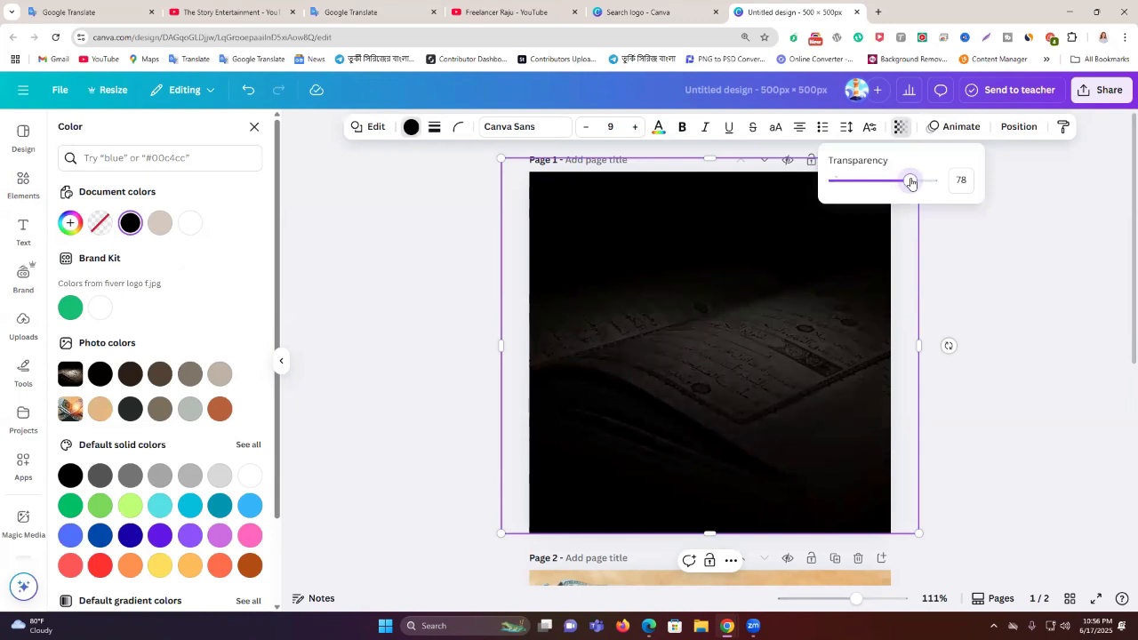
left_click(1011, 262)
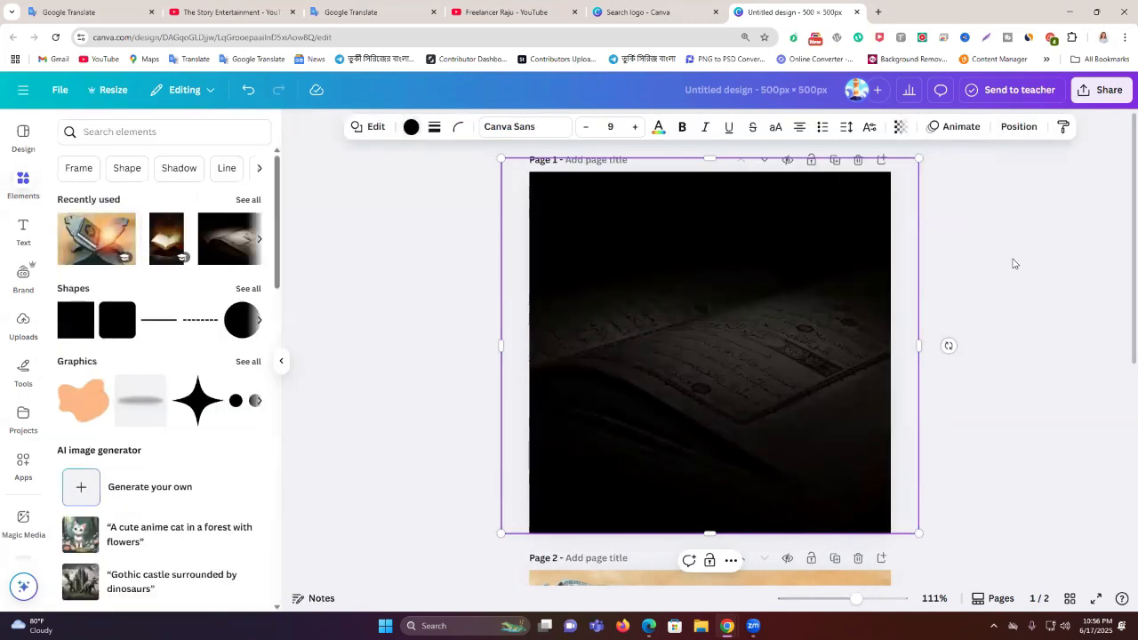
Add a heading text box to page 1, then go to Google Translate
left_click(24, 232)
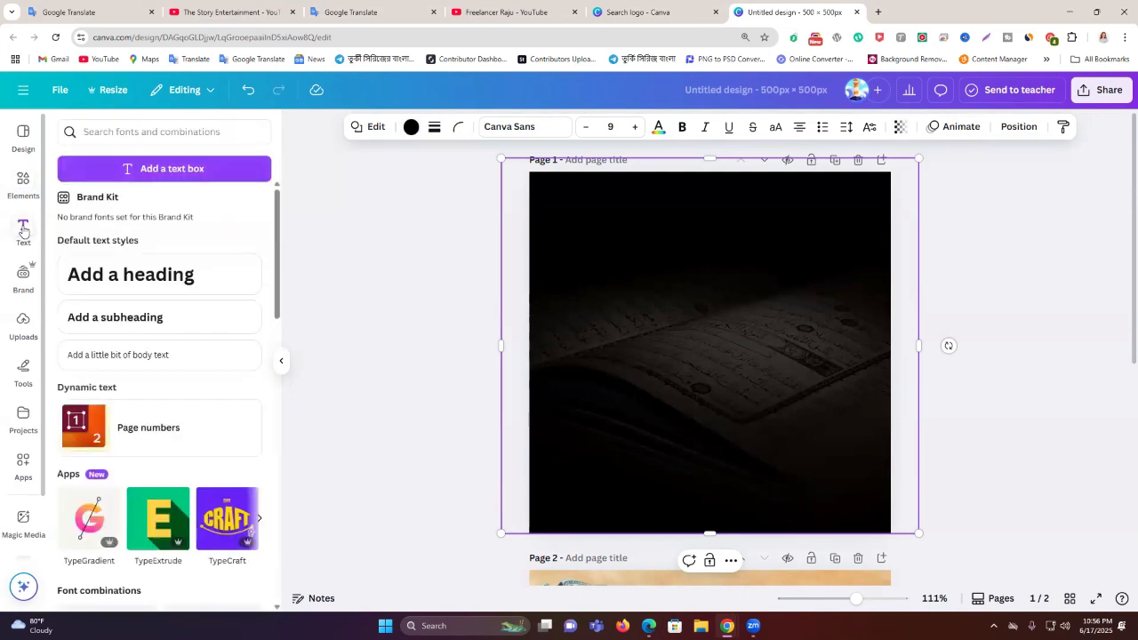
left_click(135, 284)
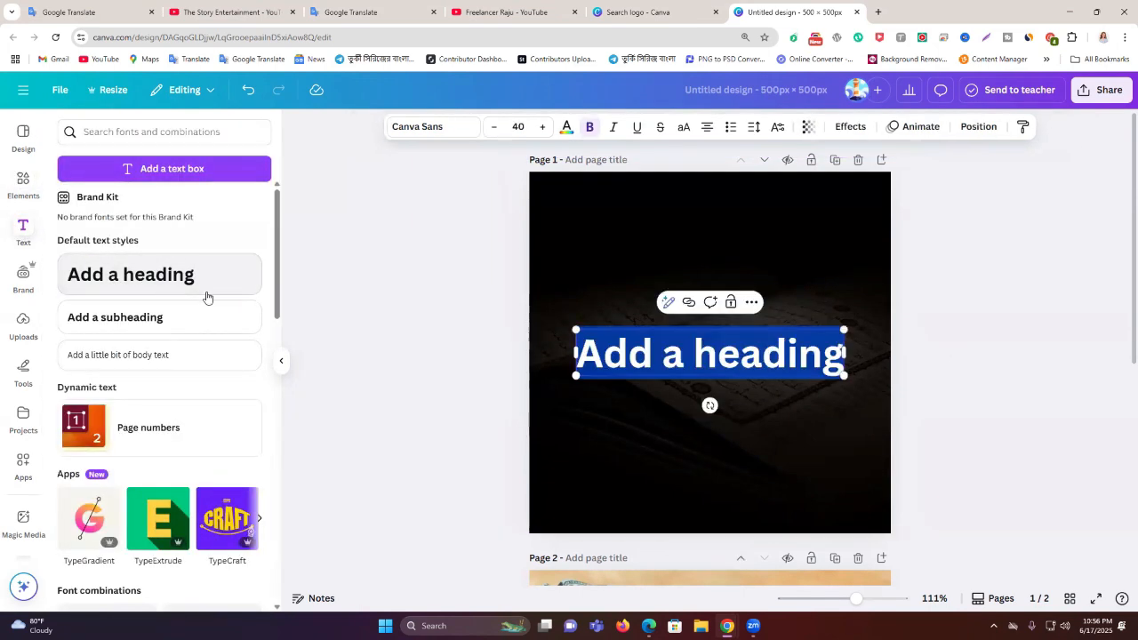
key("ctrl+v")
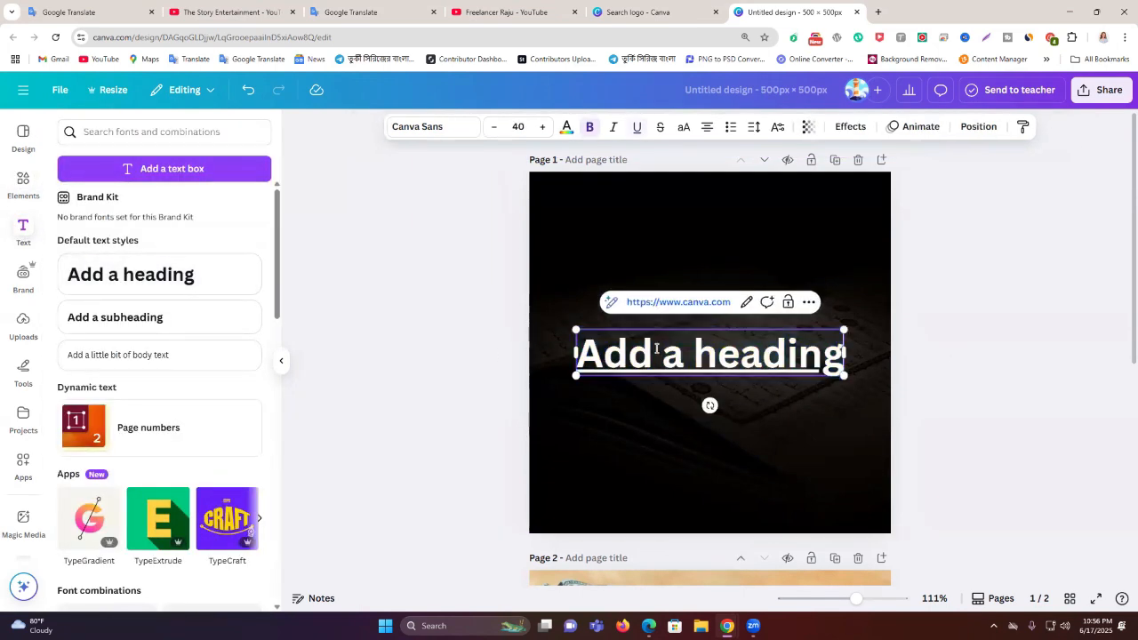
left_click(391, 10)
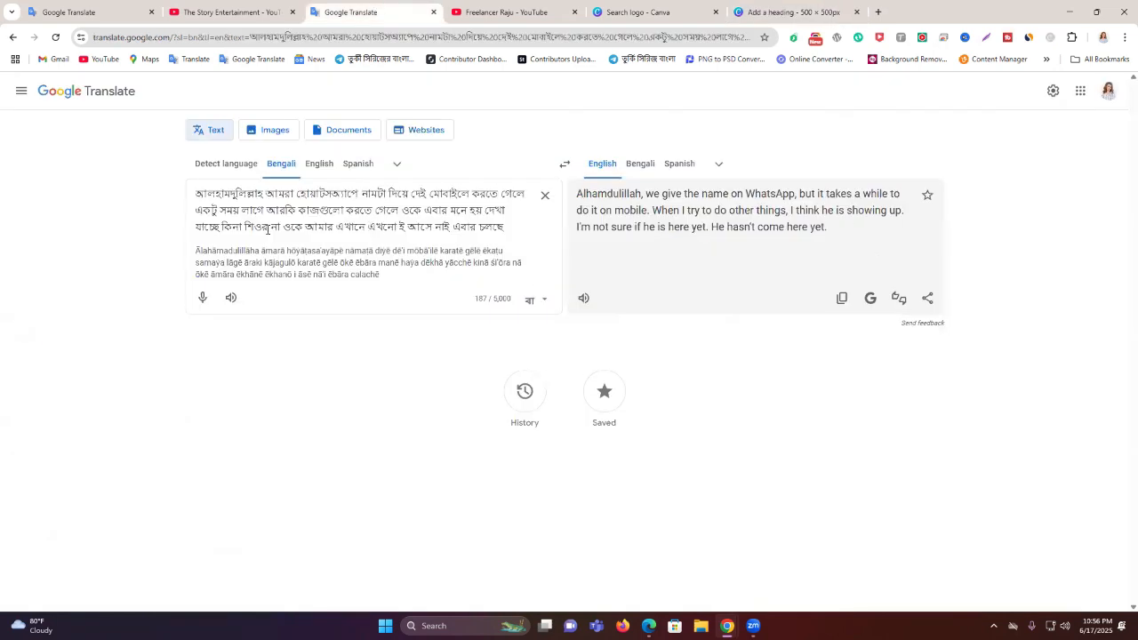
Replace the heading text with the Bengali word আলহামদুলিল্লাহ copied from Google Translate
double_click(223, 197)
key("ctrl+c")
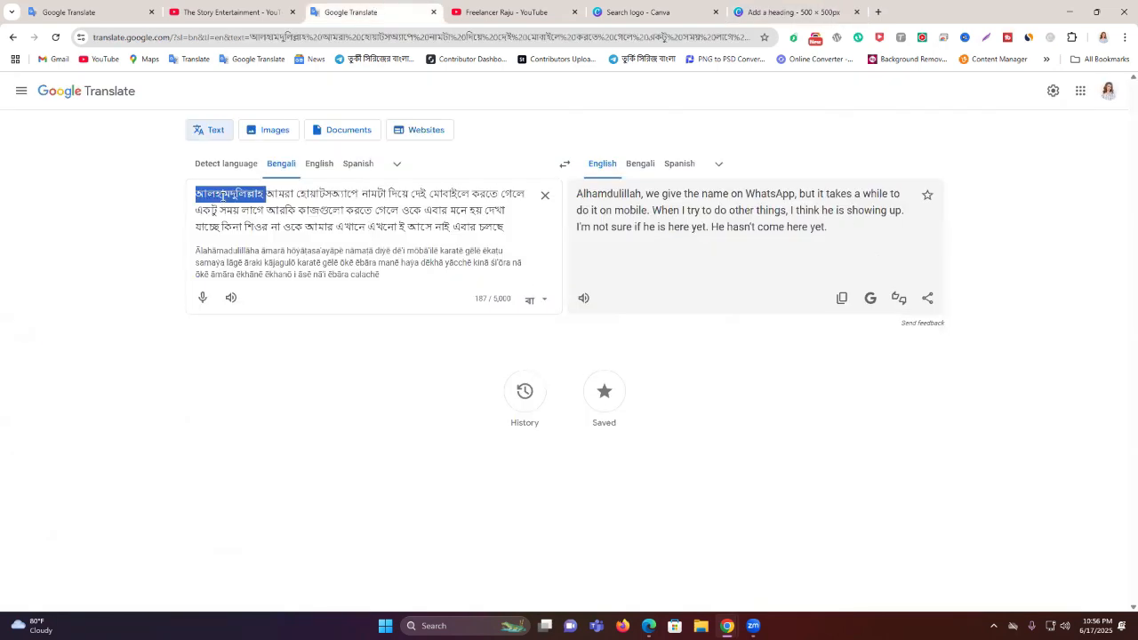
left_click(793, 12)
left_click_drag(578, 353, 825, 388)
key("ctrl+v")
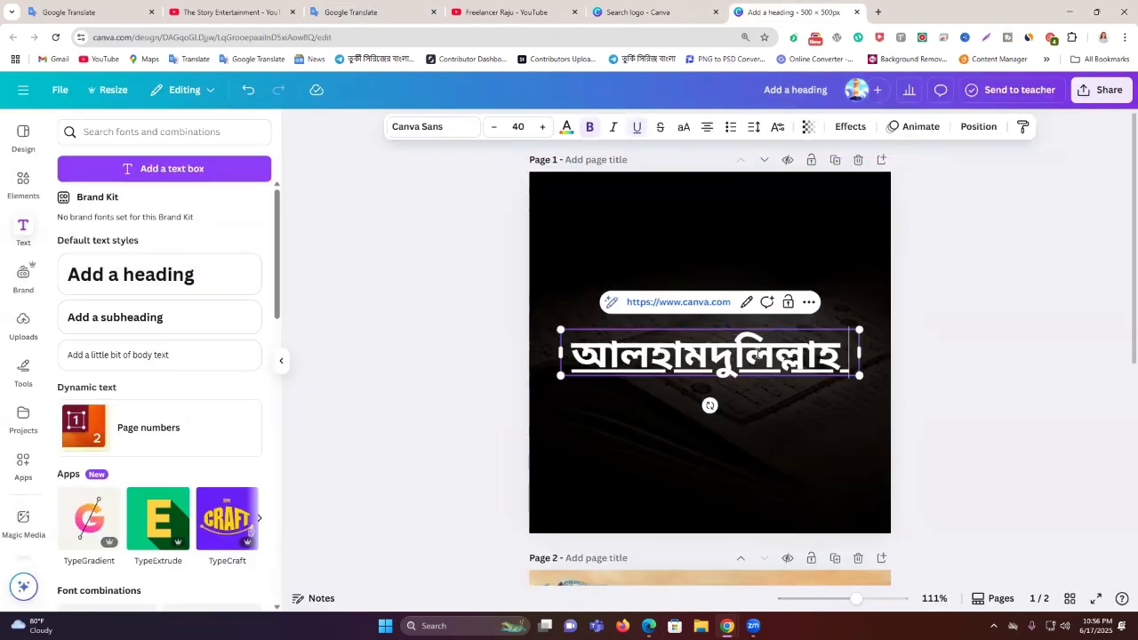
left_click(806, 305)
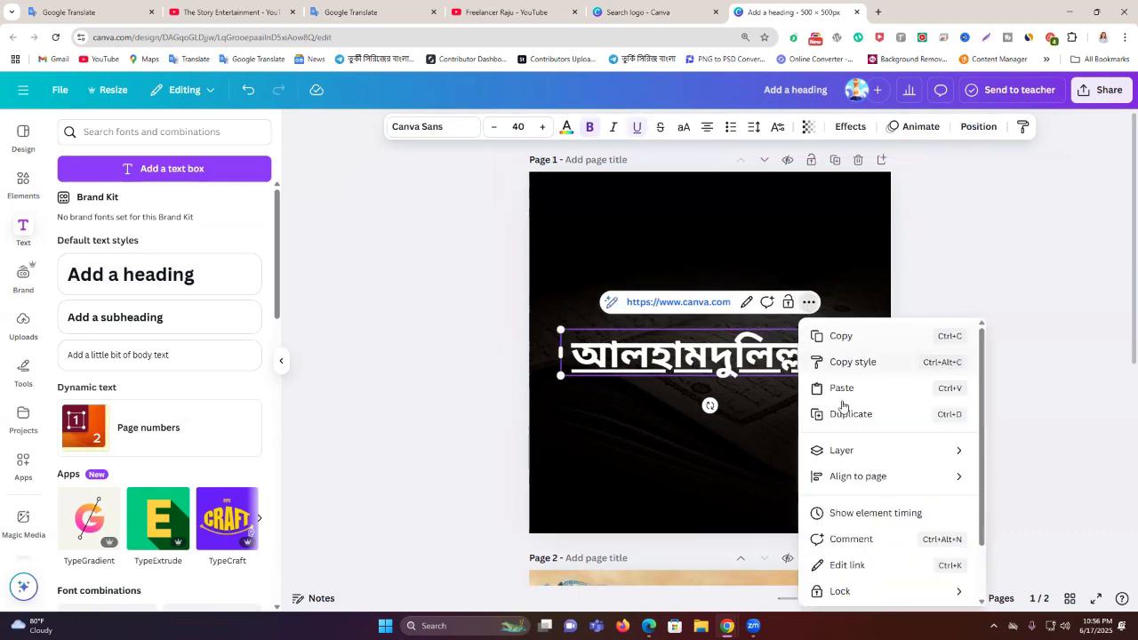
left_click(989, 303)
key("ctrl+z")
key("ctrl+z")
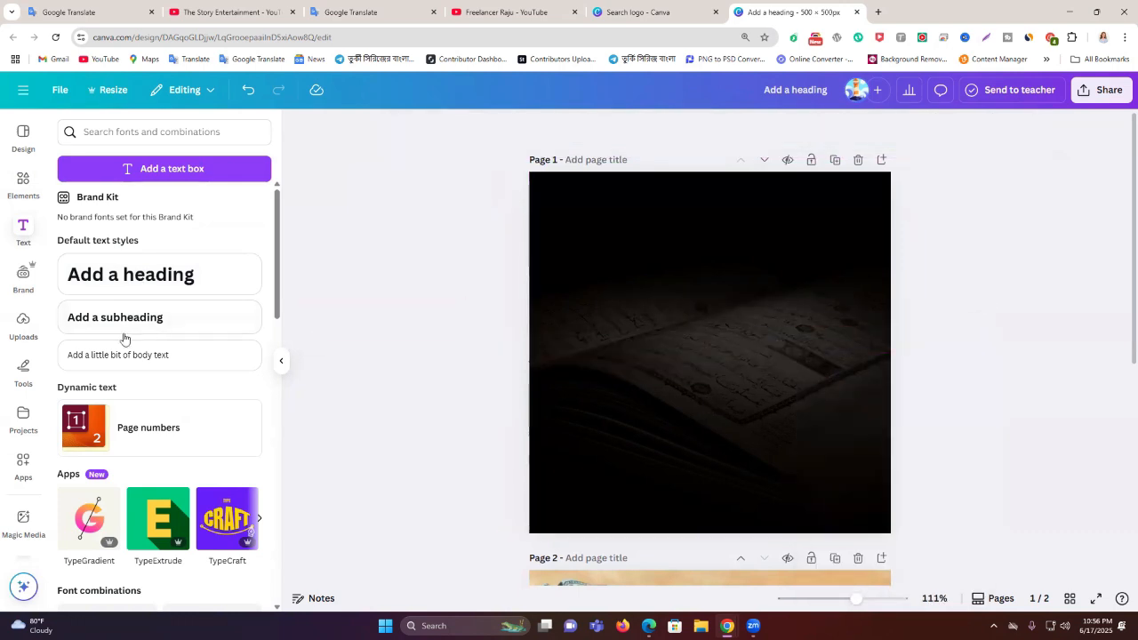
key("ctrl+y")
key("ctrl+y")
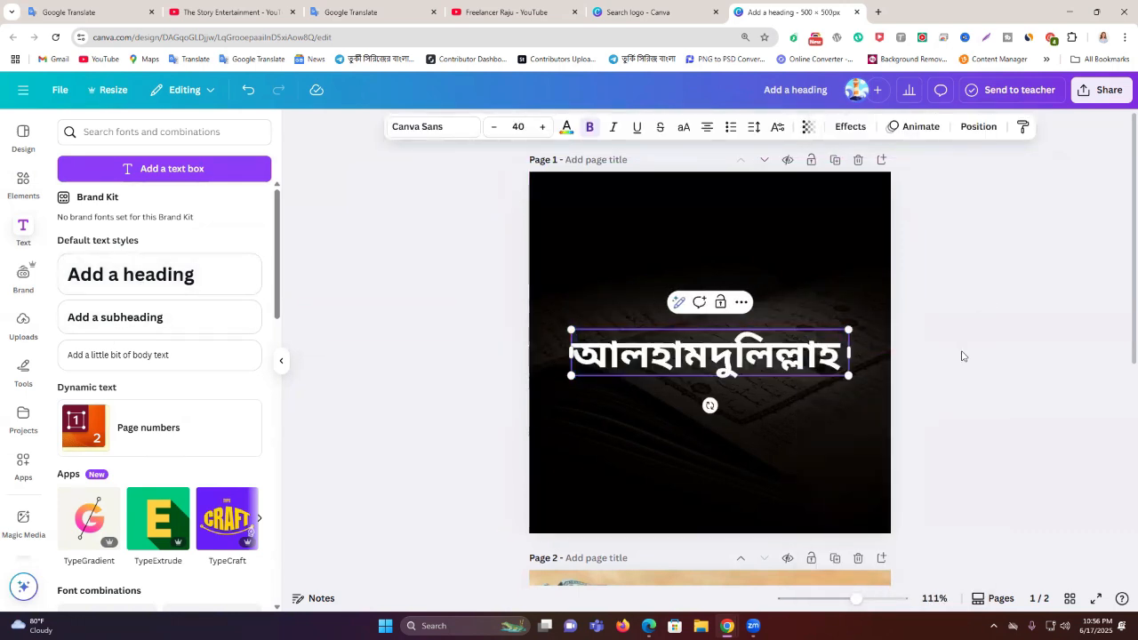
Centre the Bengali heading on page 1
left_click(963, 357)
left_click_drag(782, 361, 782, 361)
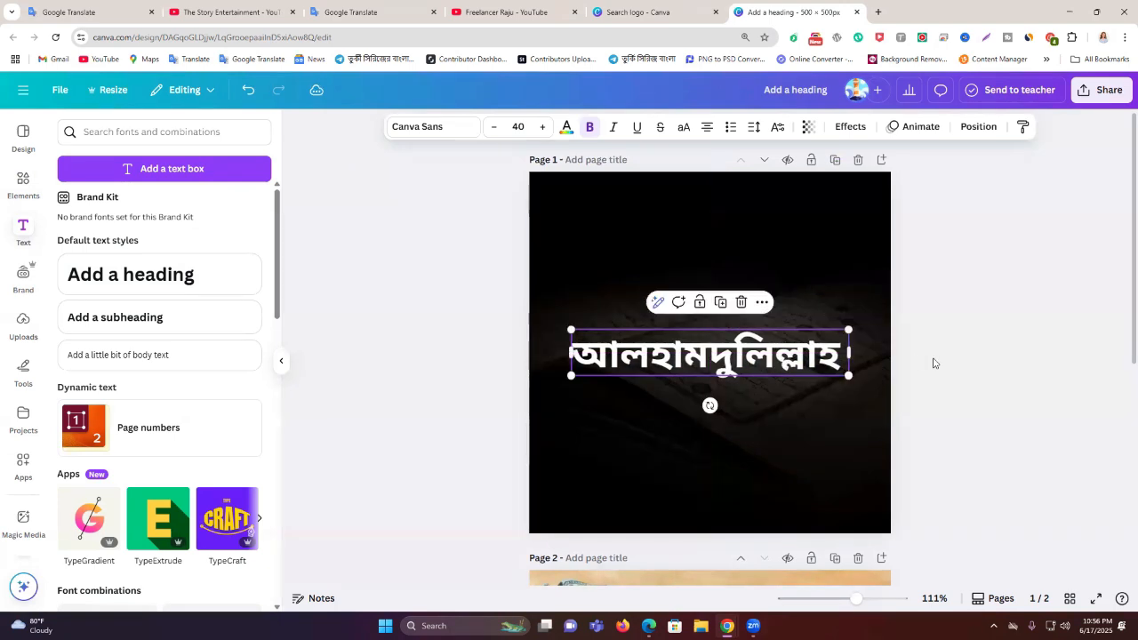
left_click(933, 360)
left_click(786, 359)
left_click(424, 131)
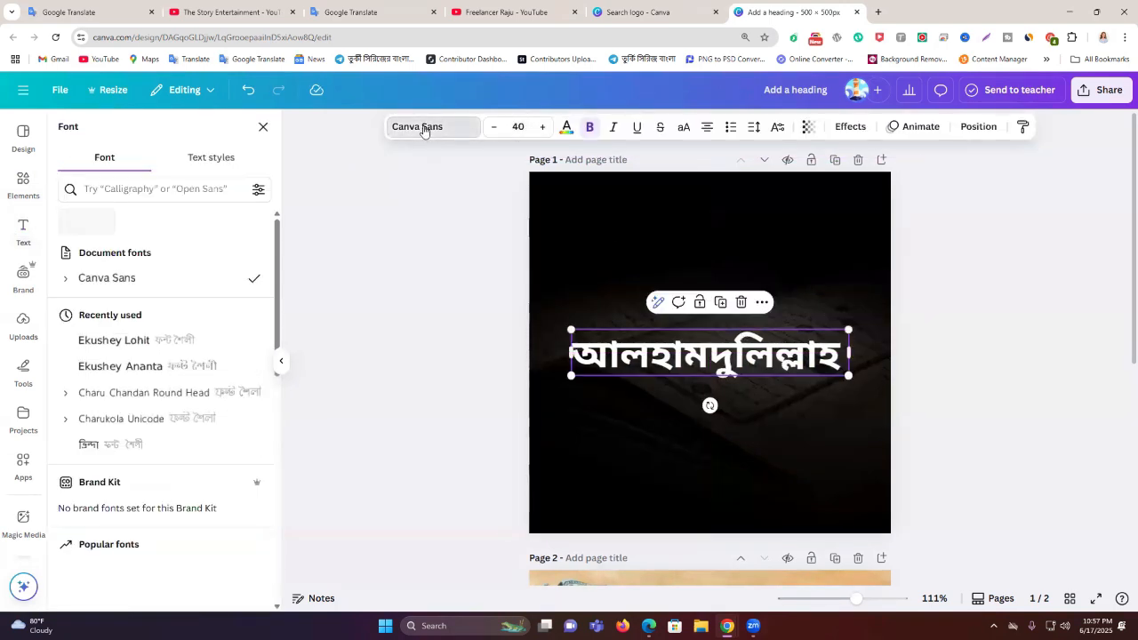
Try the Ekushey Ananta font on the heading and search fonts for 'Bengali'
left_click(198, 368)
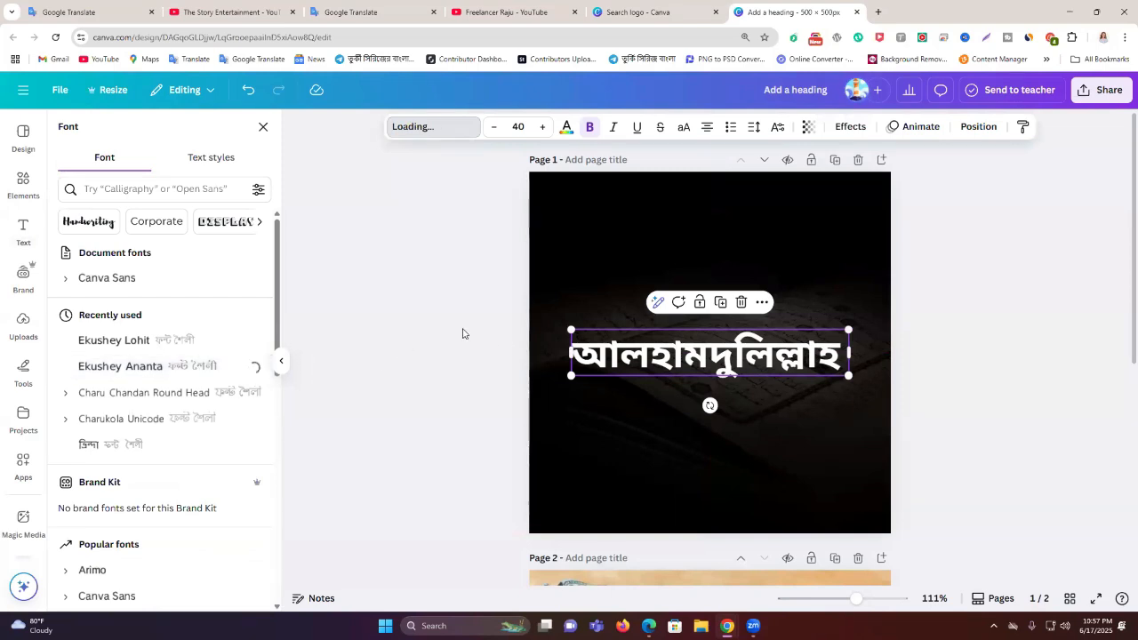
scroll(462, 329, "down", 2)
scroll(466, 328, "up", 1)
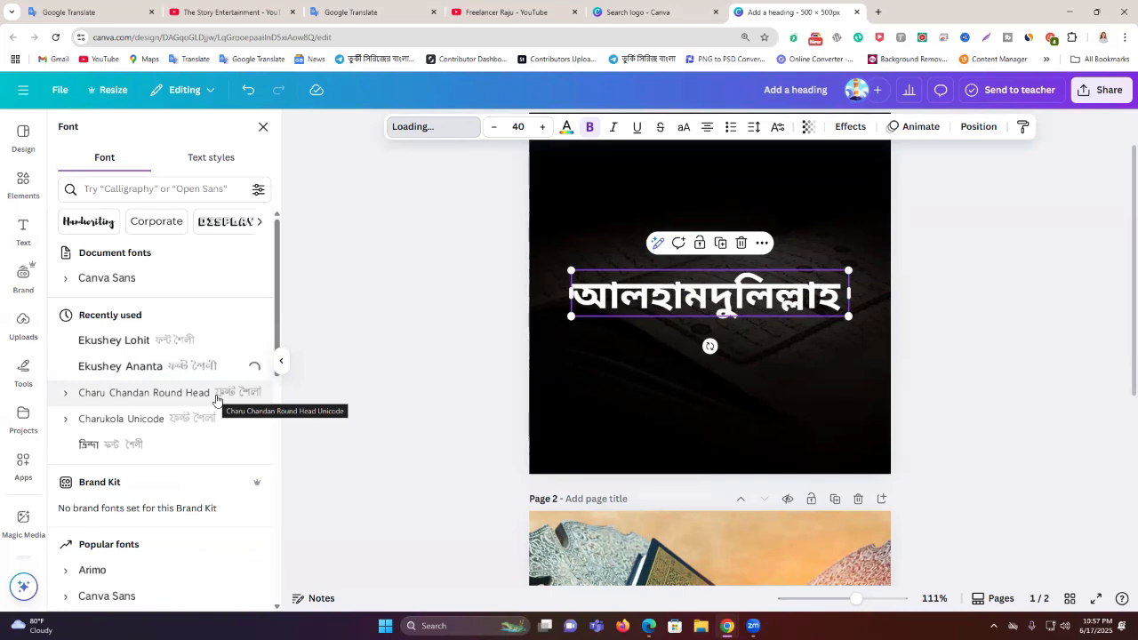
left_click(153, 189)
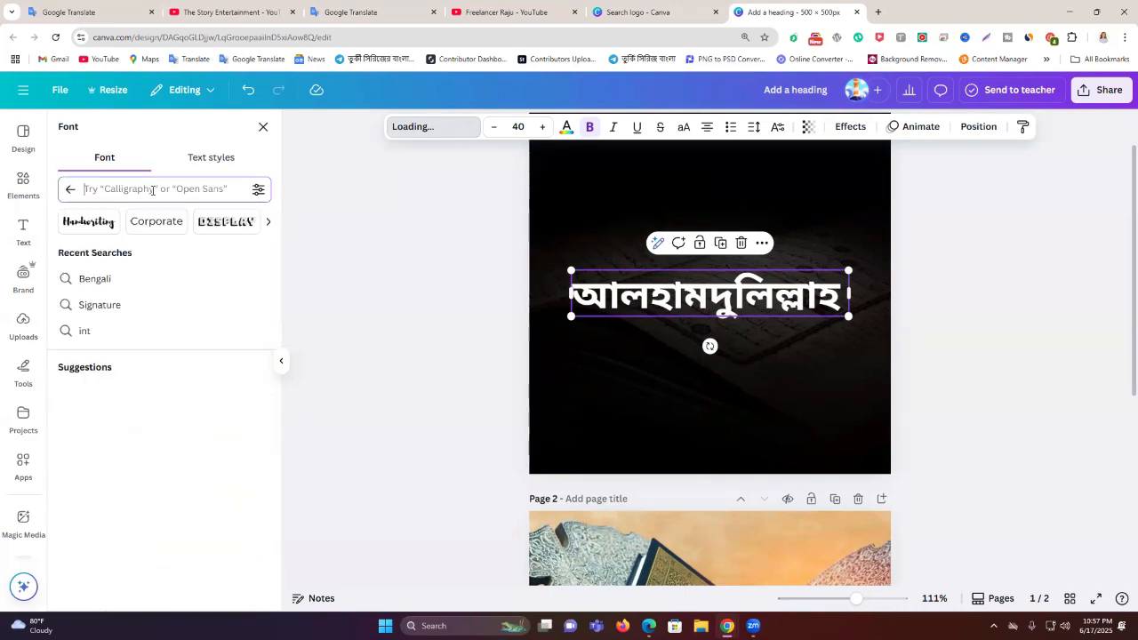
type("be")
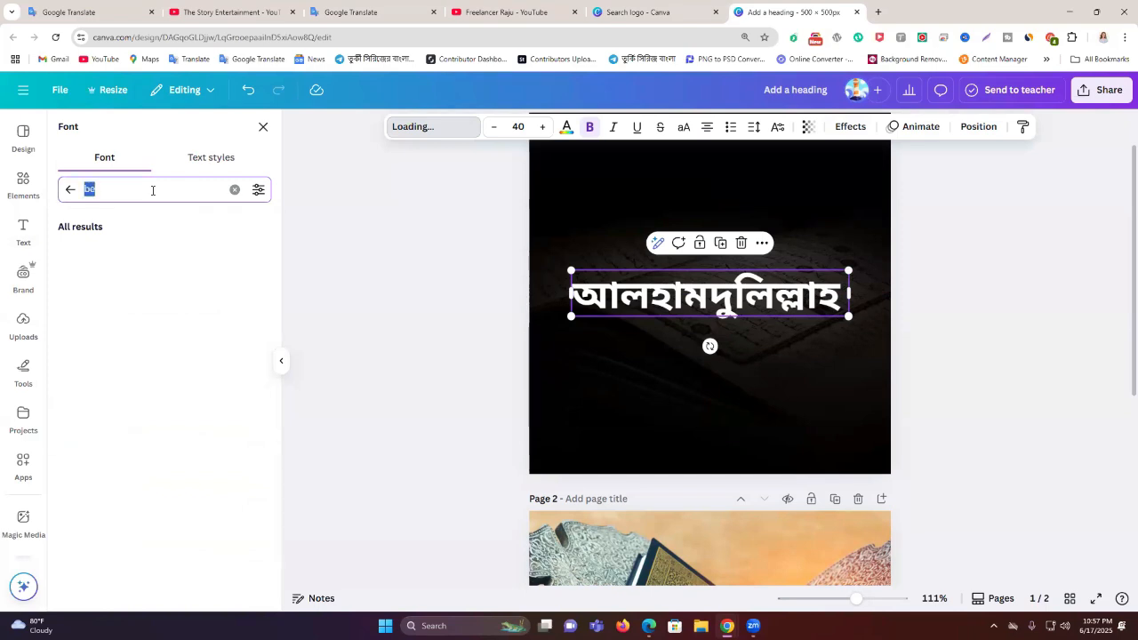
key("BackSpace")
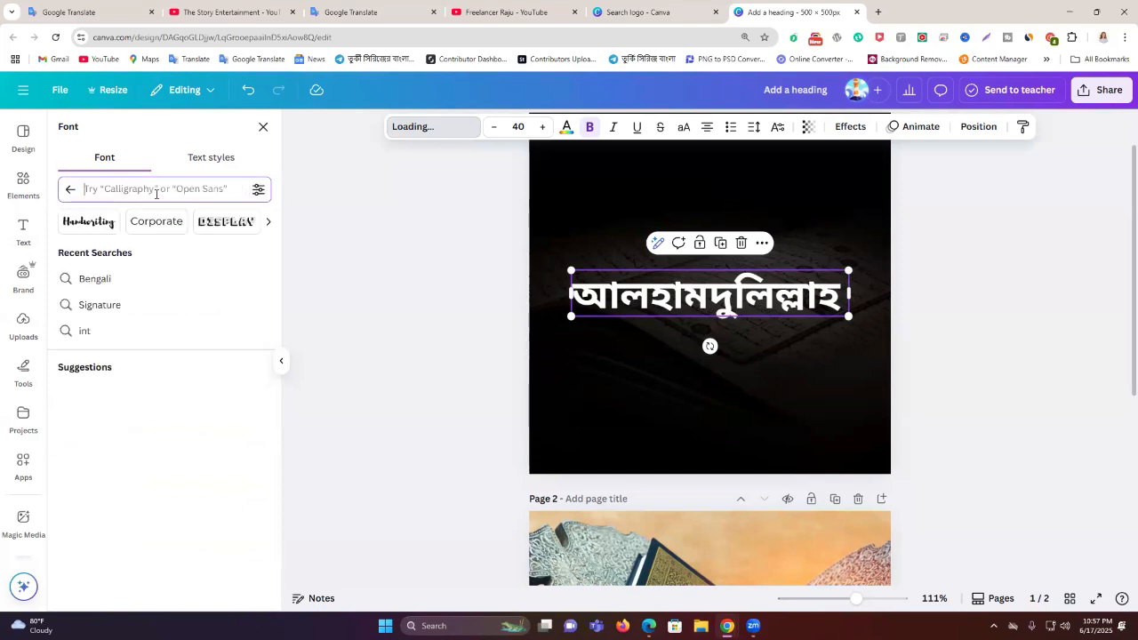
left_click(225, 279)
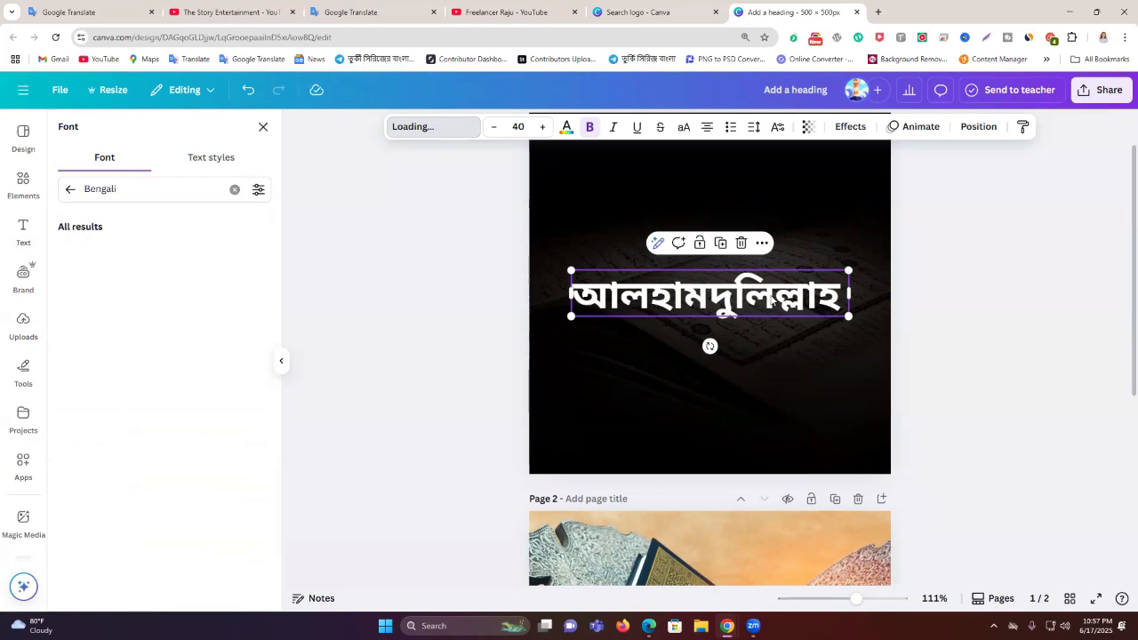
left_click(1020, 290)
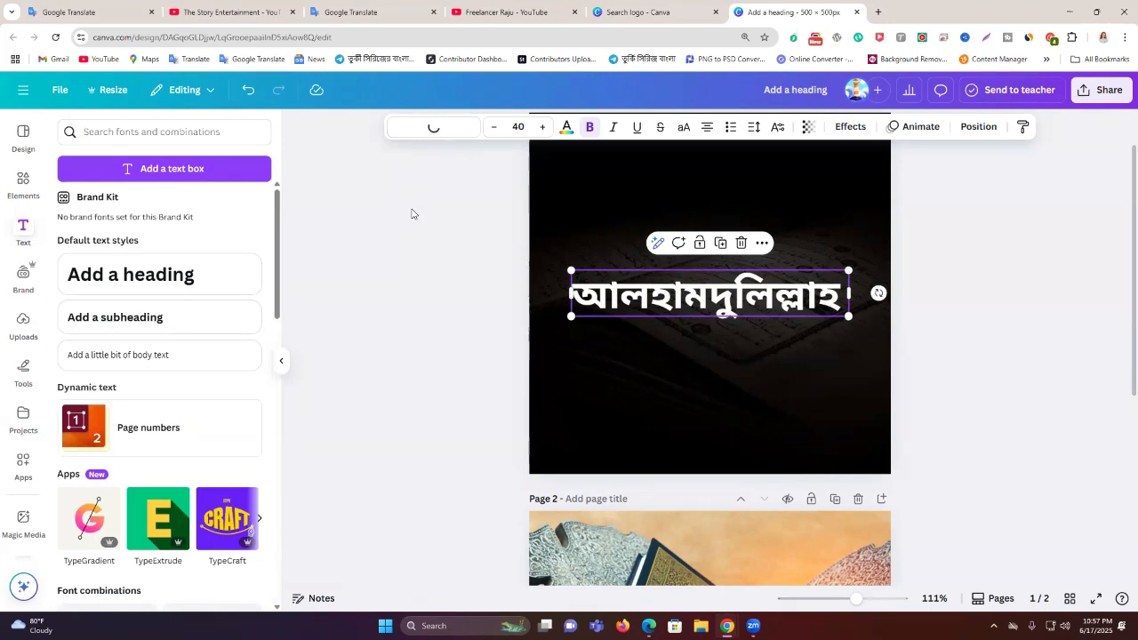
Reselect the heading and rerun the 'Bengali' font search in the font list
left_click(449, 134)
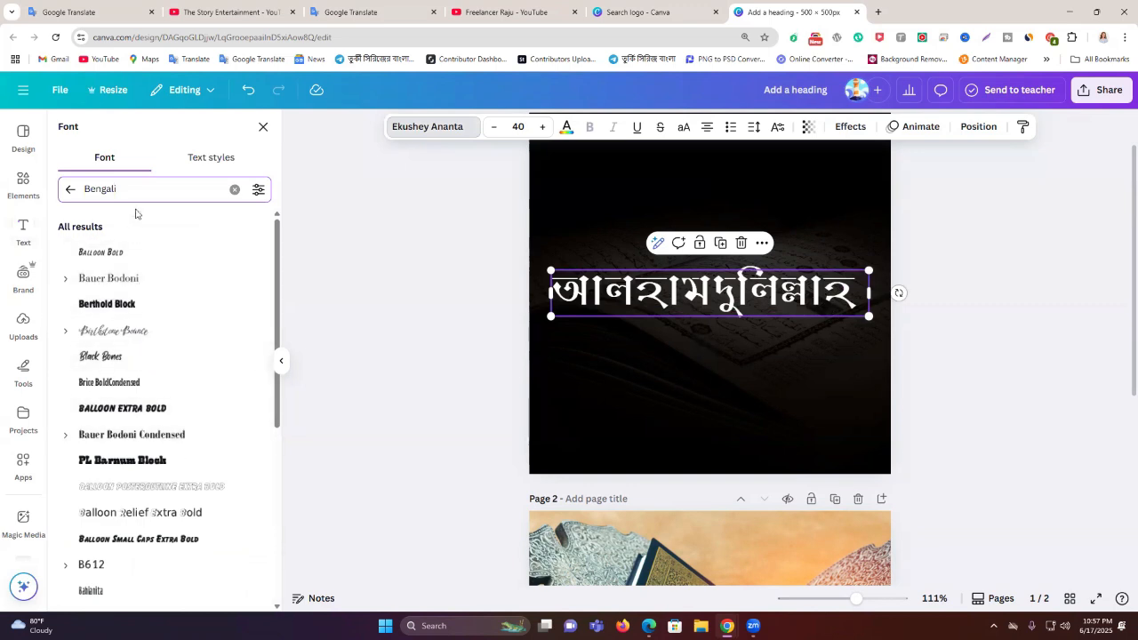
scroll(152, 373, "down", 5)
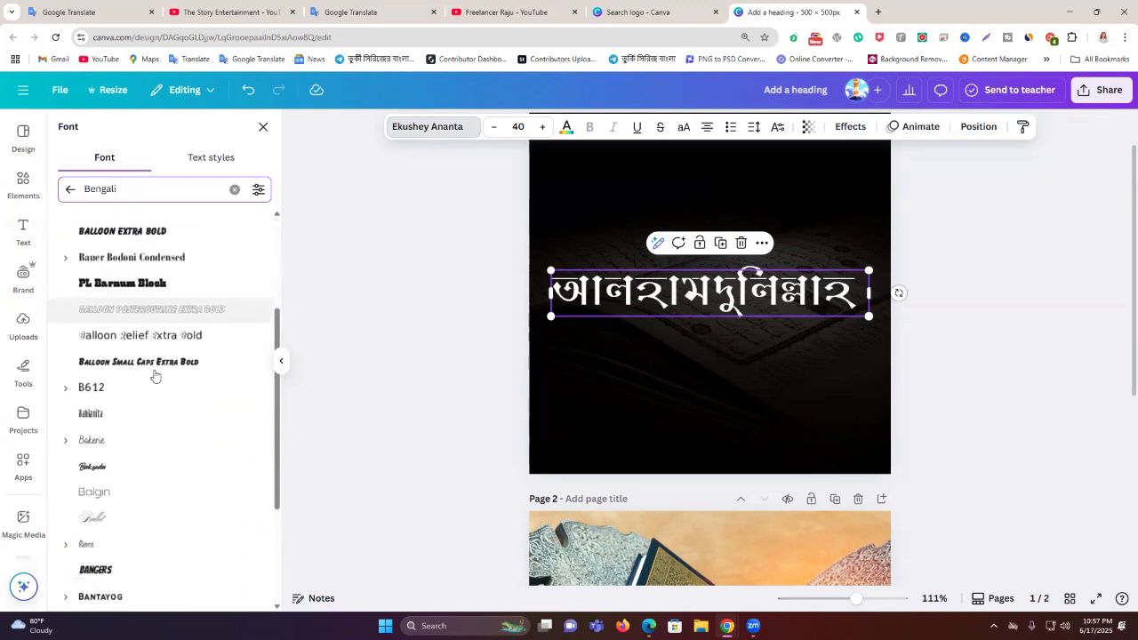
left_click(514, 269)
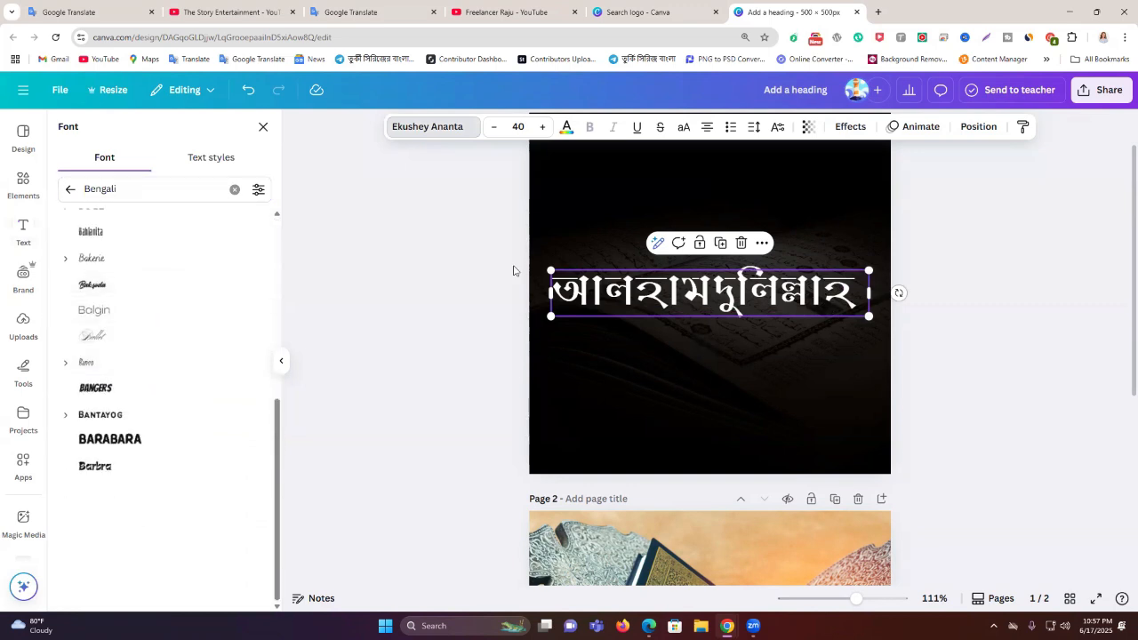
left_click(643, 300)
left_click(661, 312)
left_click(436, 132)
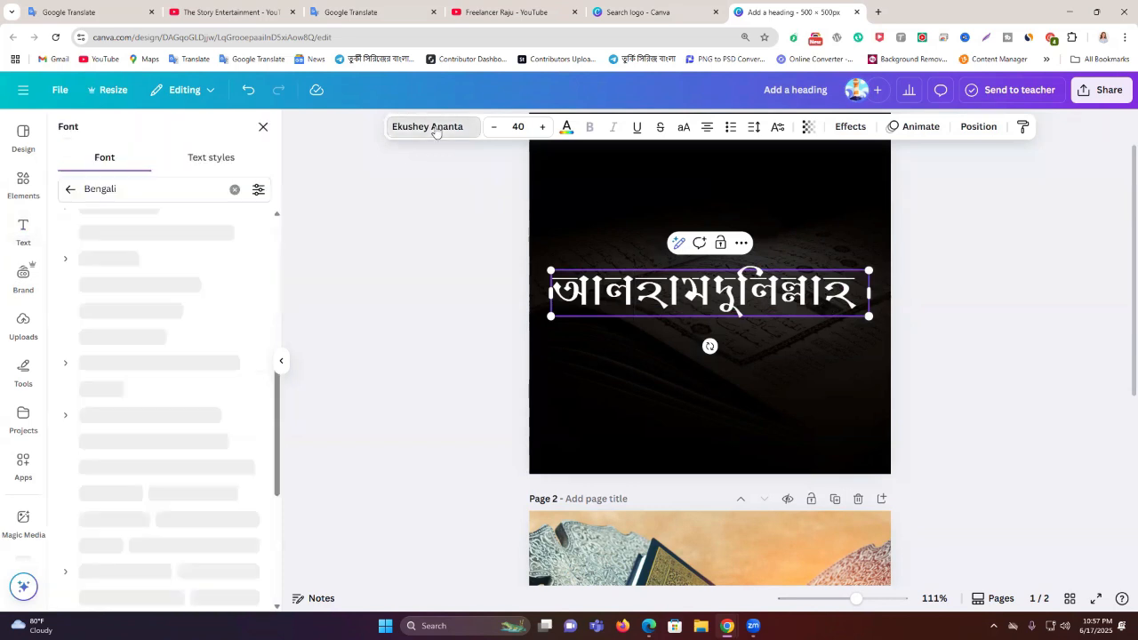
triple_click(155, 193)
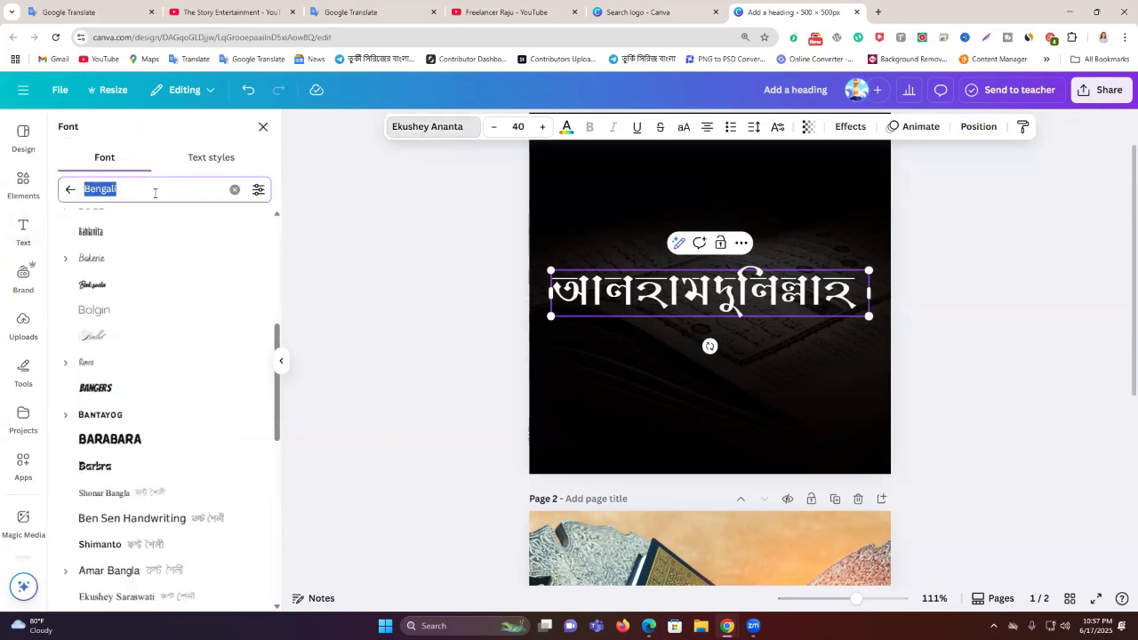
right_click(151, 190)
left_click(218, 234)
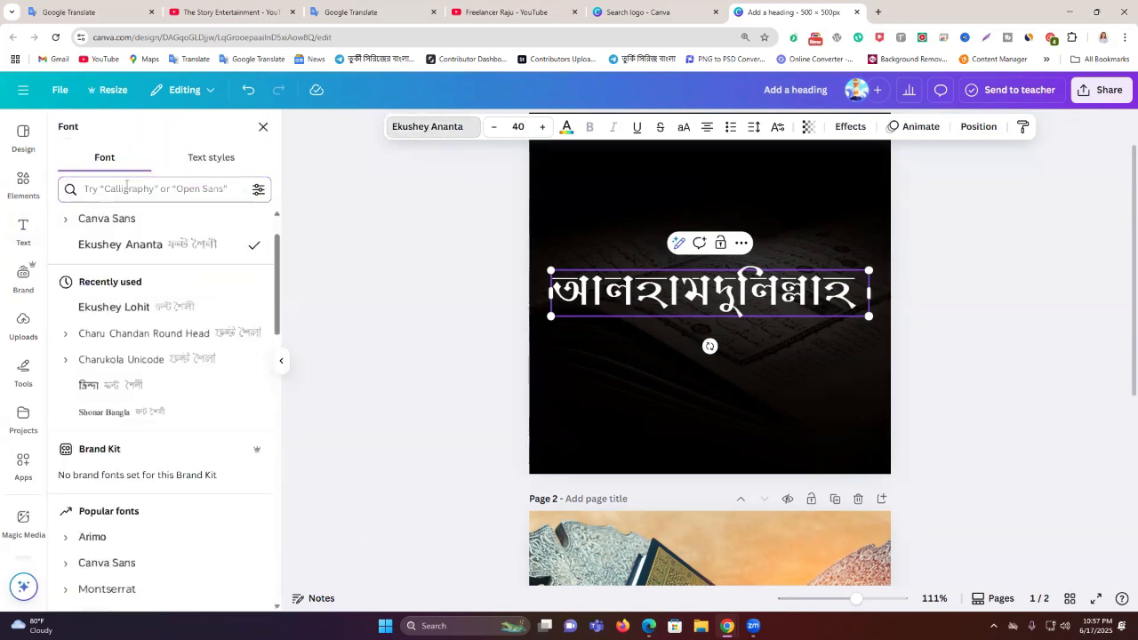
key("ctrl+v")
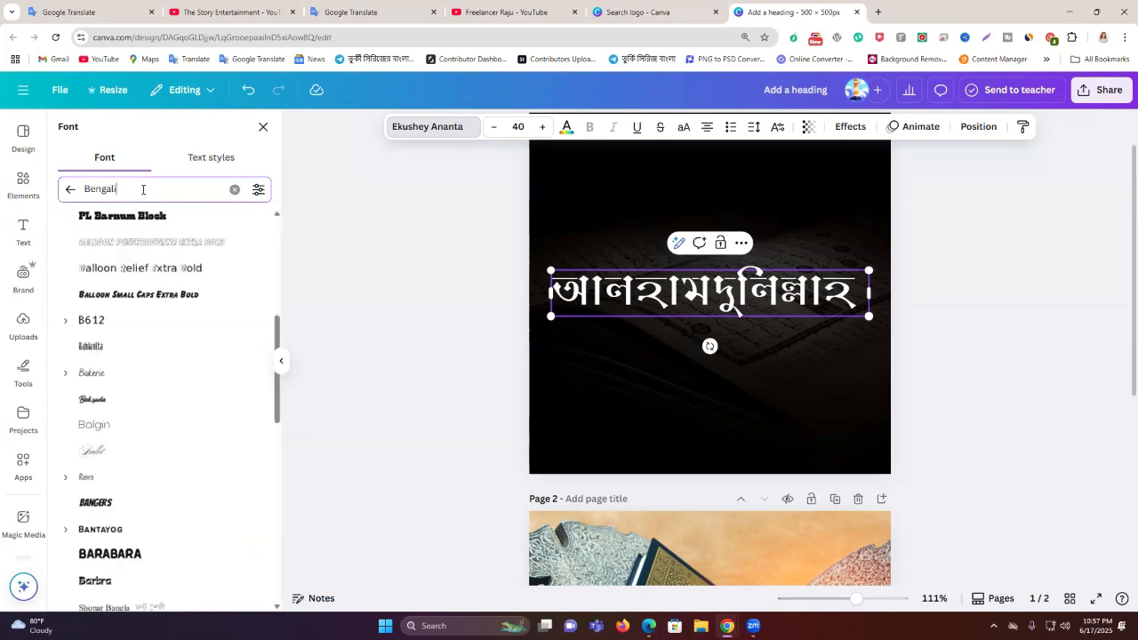
left_click(143, 188)
left_click(131, 262)
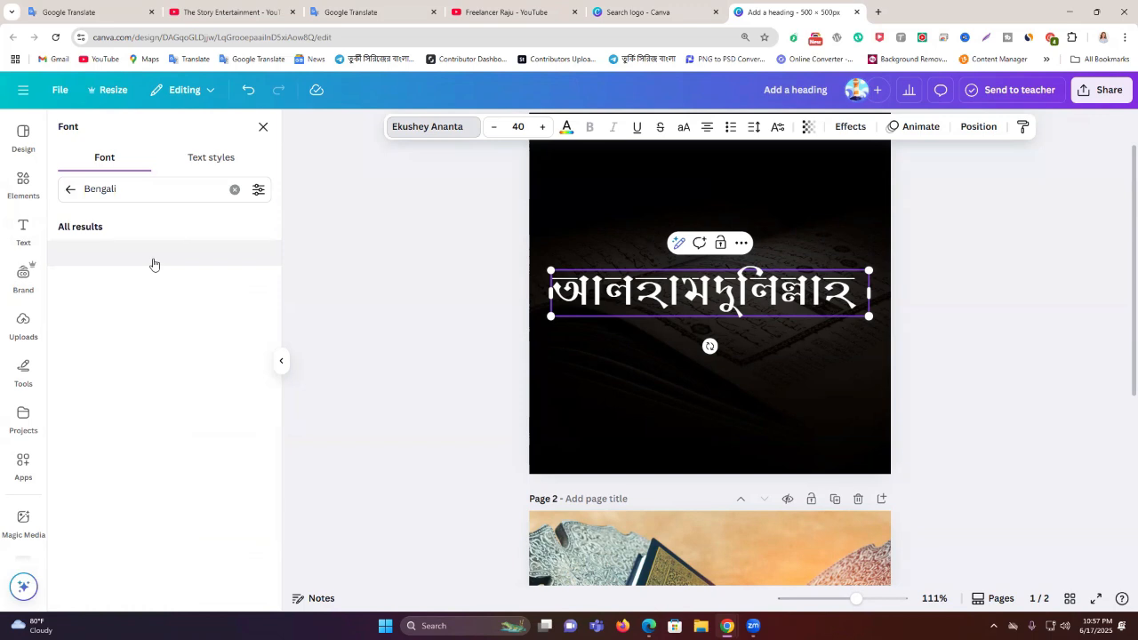
Set the heading font to Charu Chandan Round Head after trying Ekushey Lohit
left_click(72, 189)
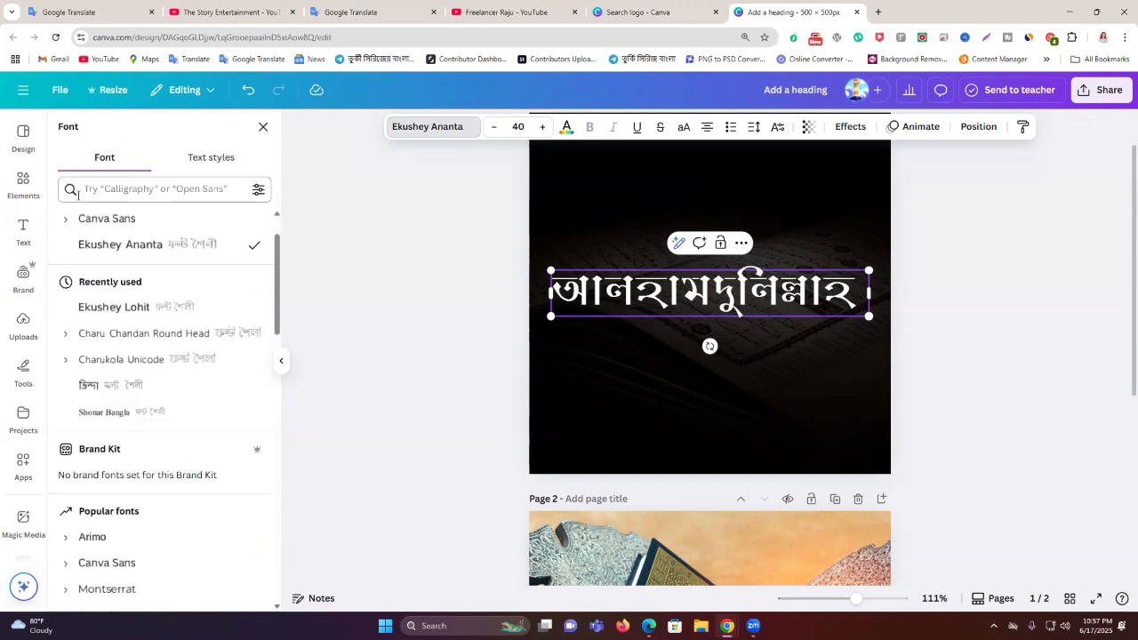
left_click(161, 308)
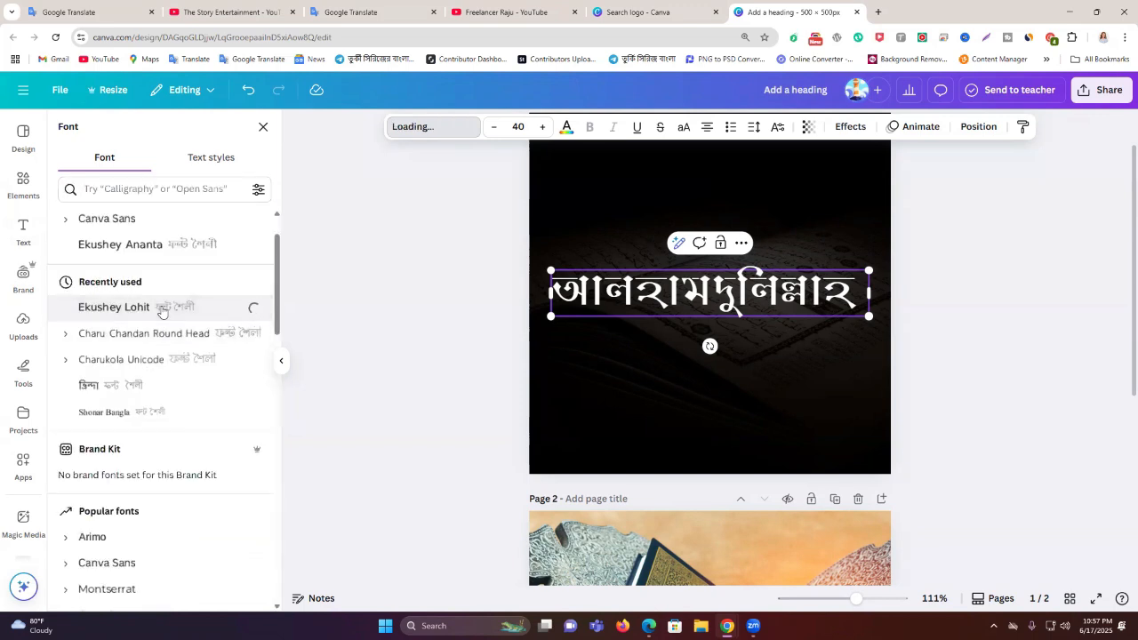
left_click(165, 334)
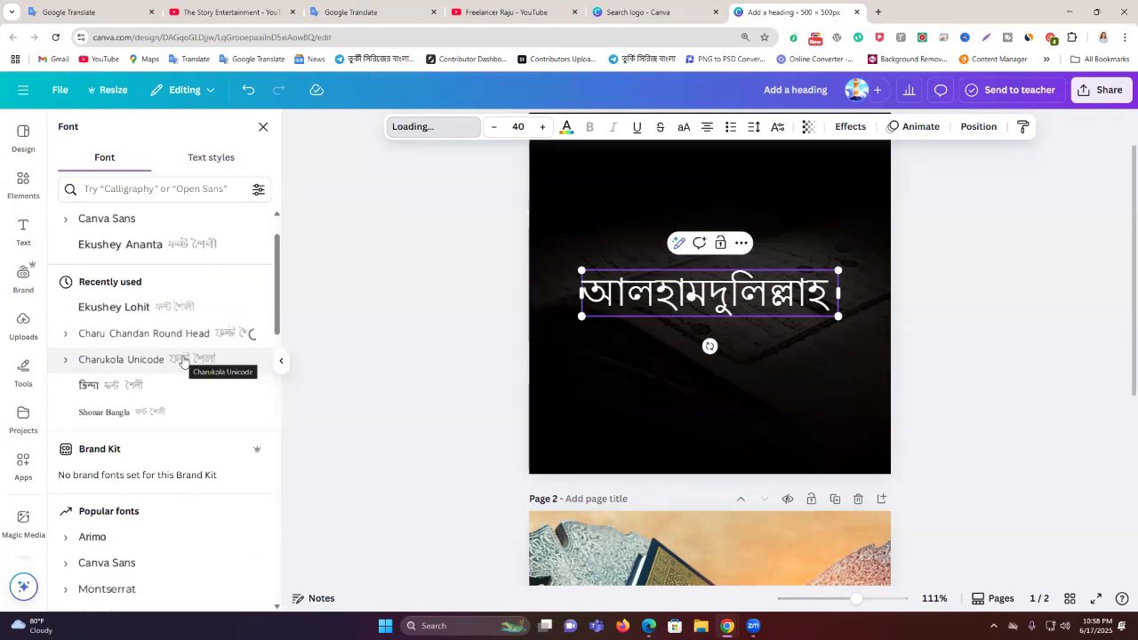
left_click(995, 311)
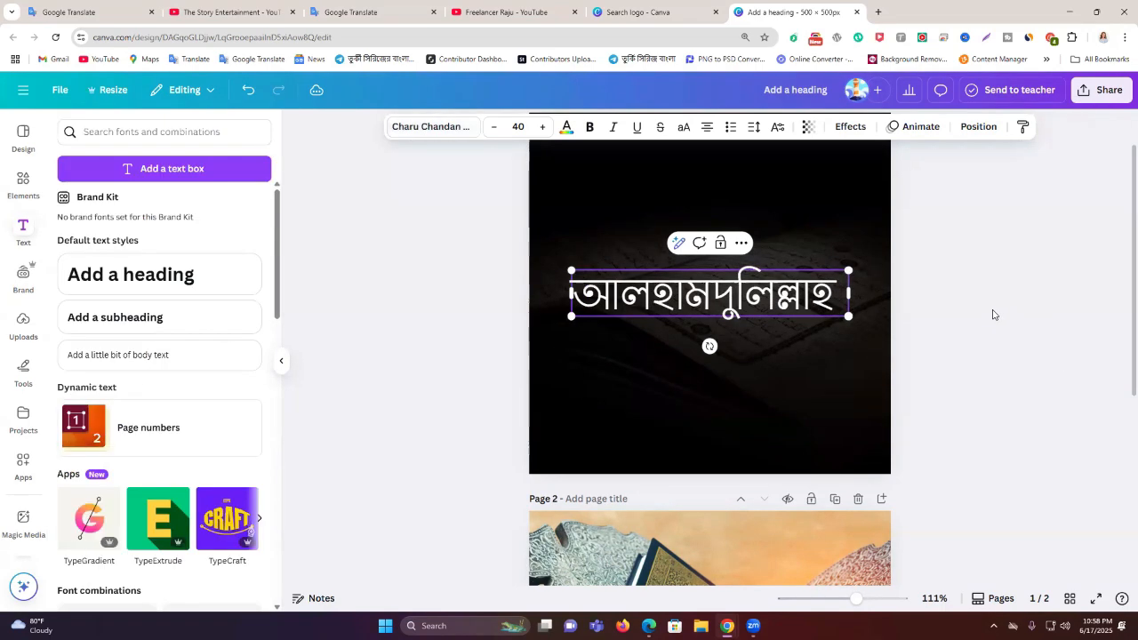
scroll(993, 333, "up", 2)
left_click(993, 360)
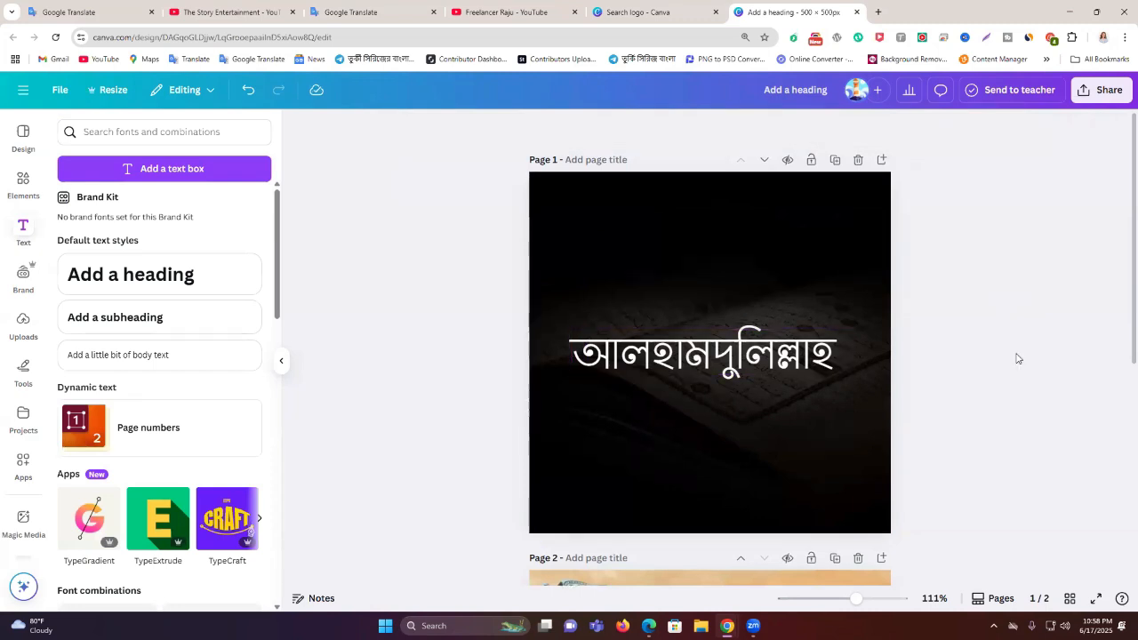
Duplicate the Alhamdulillah heading and move the copy down onto page 2
scroll(1018, 358, "down", 2)
scroll(969, 375, "up", 2)
scroll(963, 282, "down", 2)
left_click_drag(948, 365, 711, 213)
key("ctrl+d")
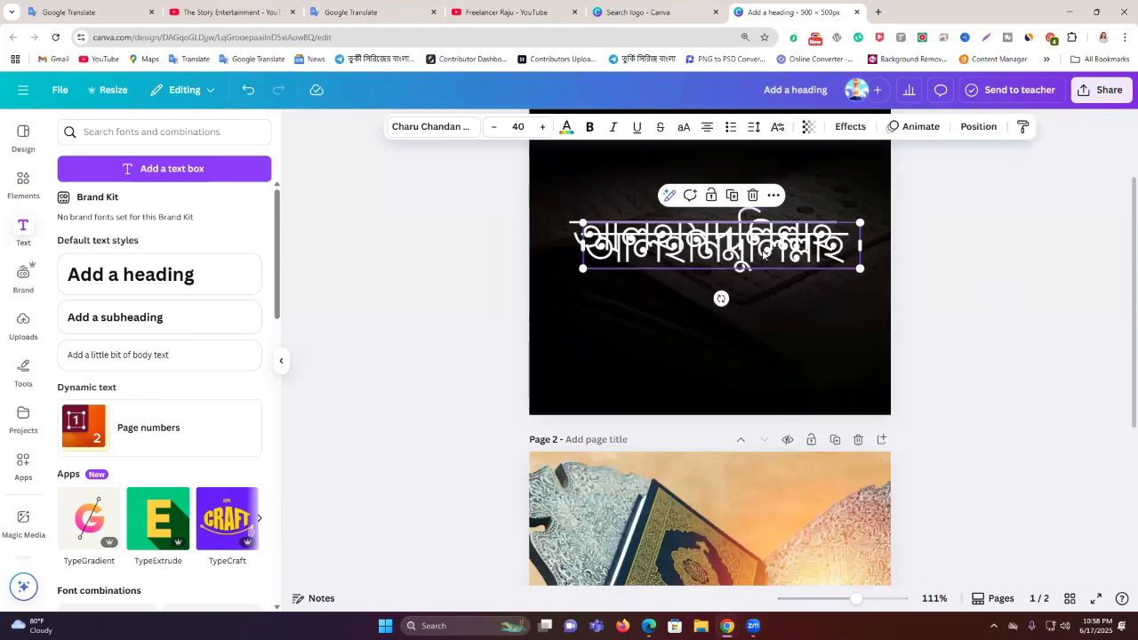
left_click_drag(742, 251, 756, 396)
scroll(782, 373, "down", 4)
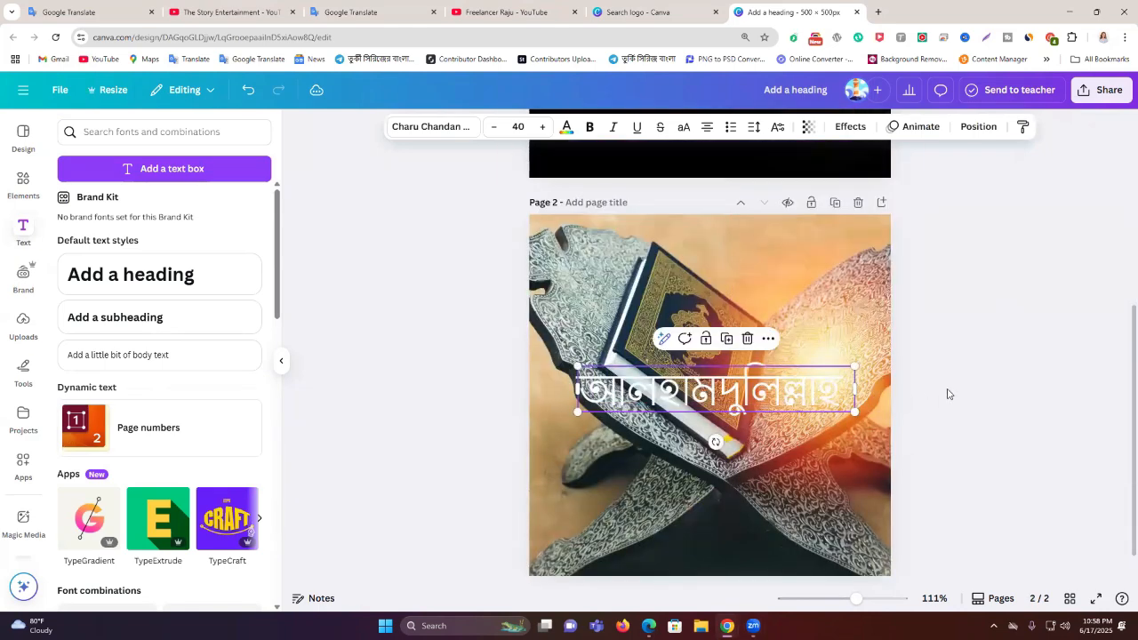
scroll(916, 397, "down", 1)
scroll(901, 395, "up", 2)
Duplicate the dark overlay and align the copy to cover page 2
left_click(807, 234)
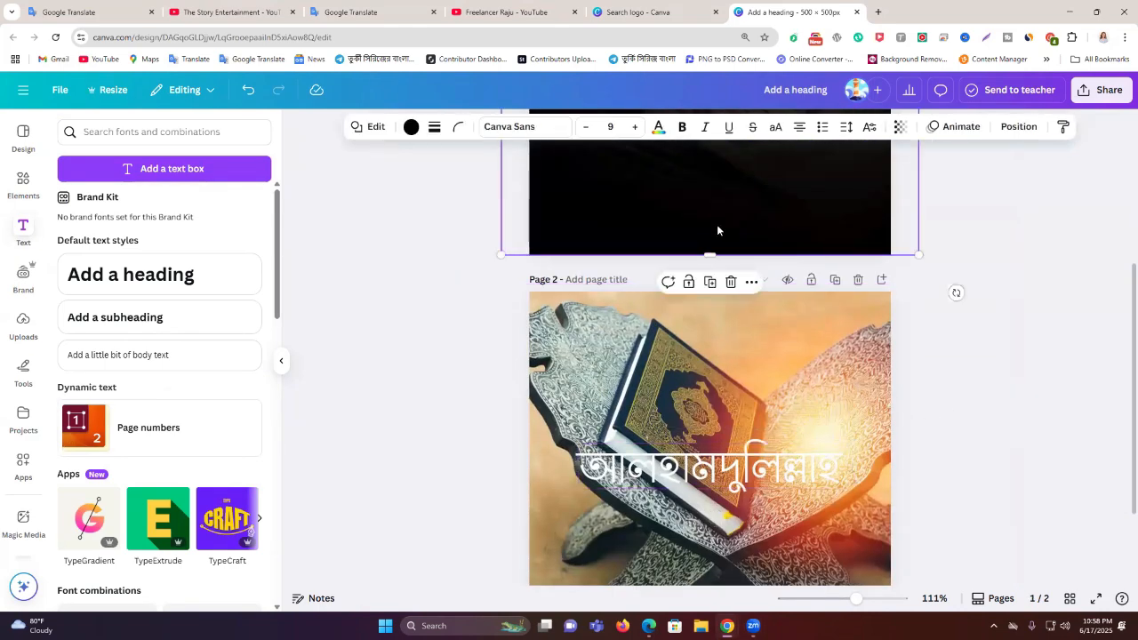
left_click(712, 285)
left_click_drag(765, 220, 770, 579)
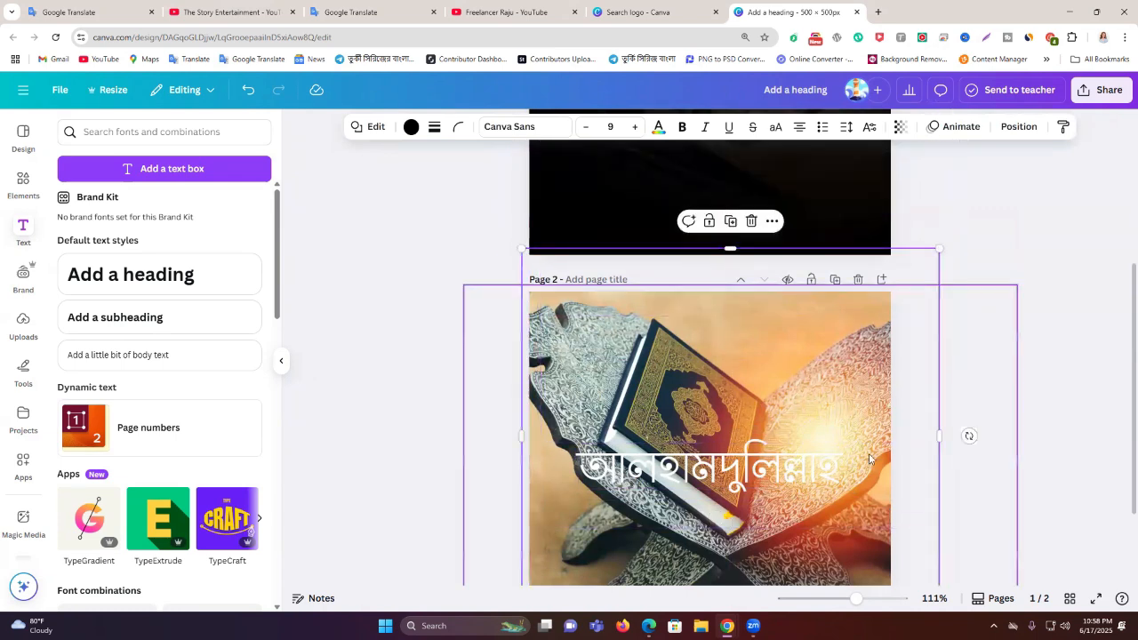
scroll(893, 395, "down", 2)
left_click_drag(885, 363, 887, 410)
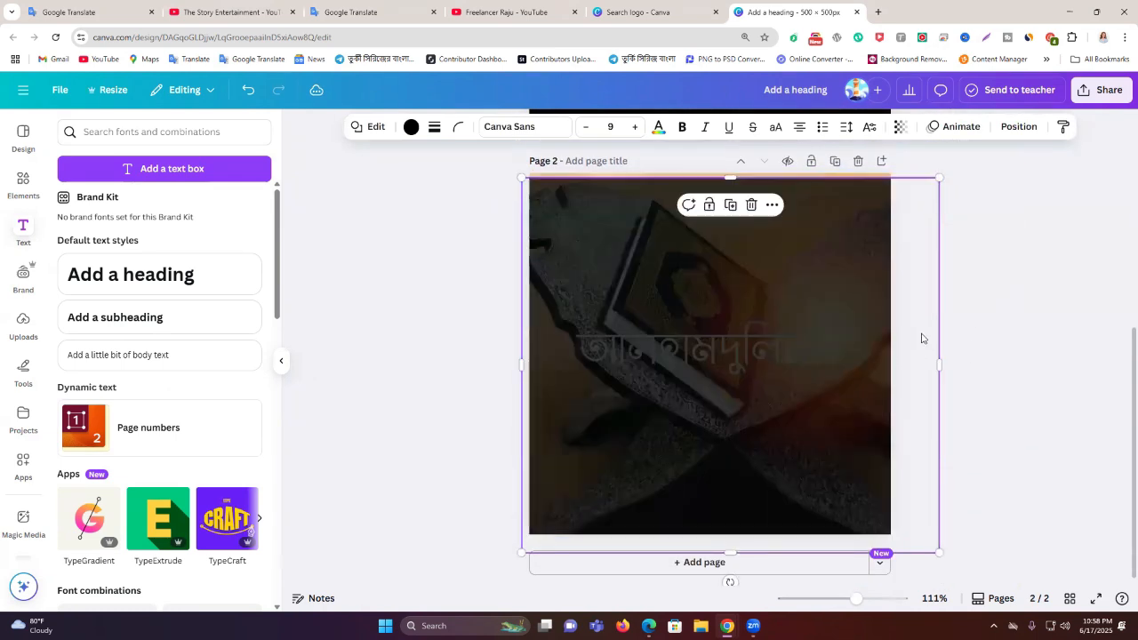
left_click(969, 230)
left_click_drag(801, 316, 797, 272)
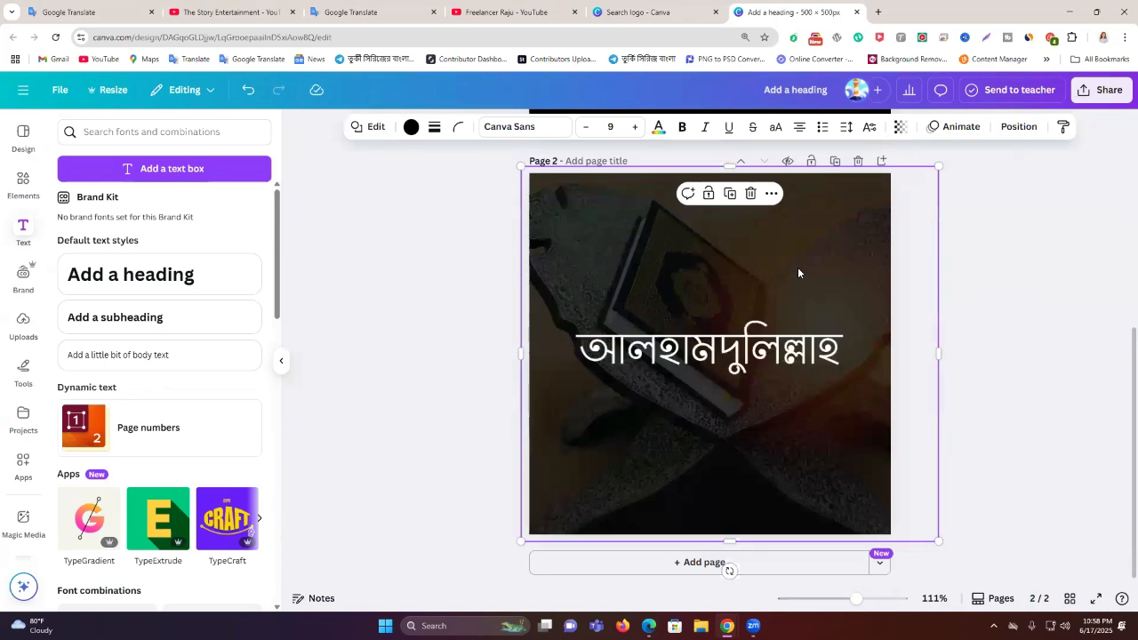
left_click(496, 312)
scroll(612, 362, "up", 5)
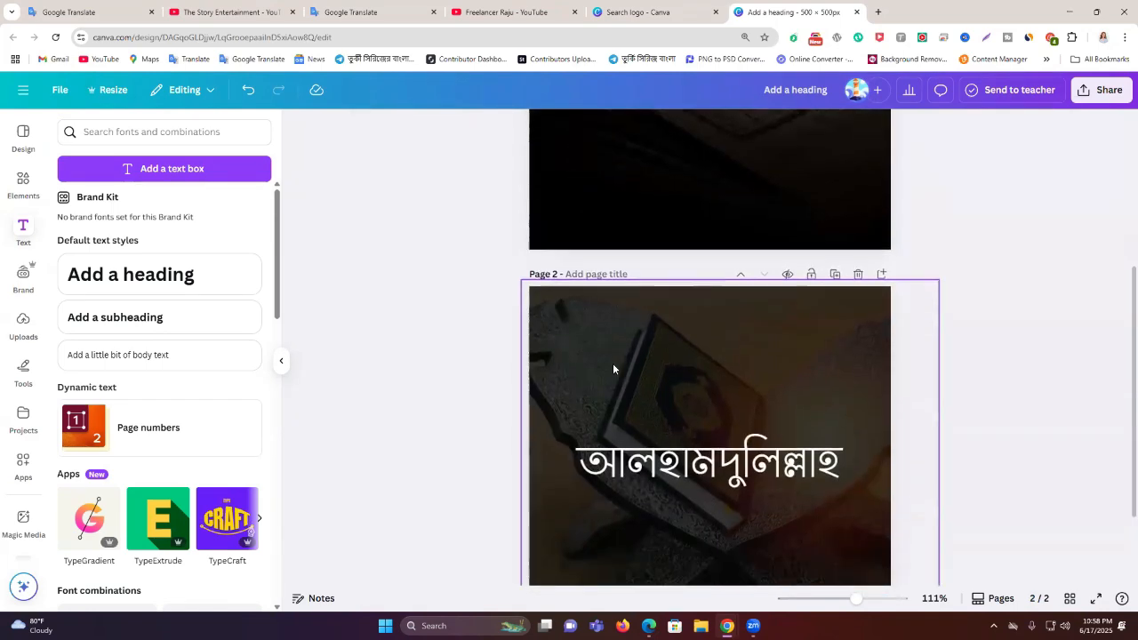
scroll(910, 359, "down", 5)
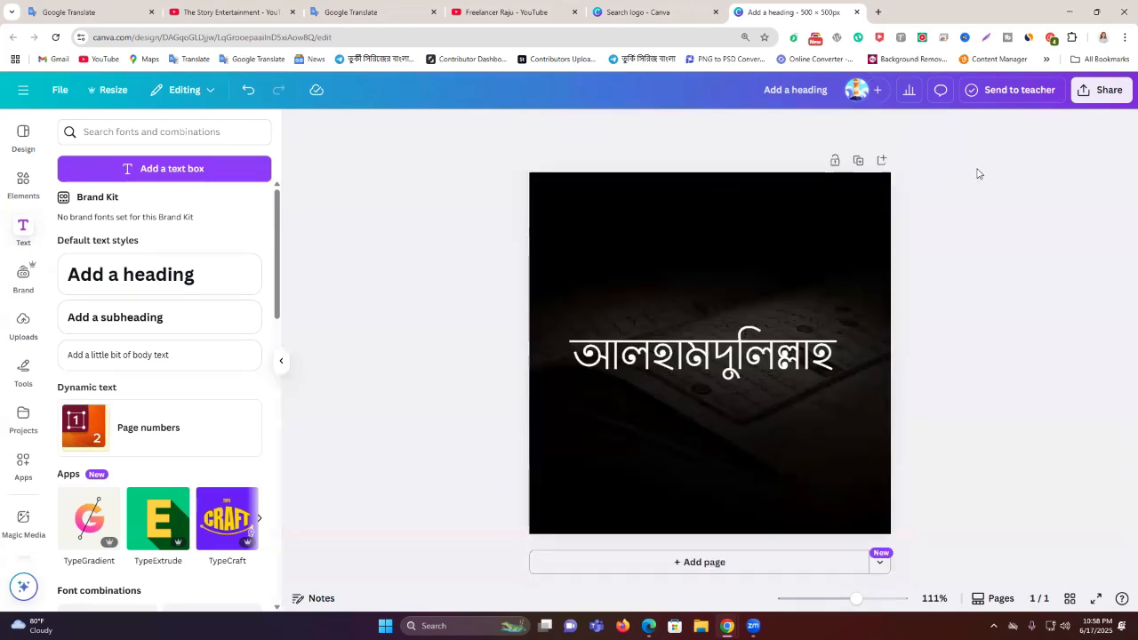
Download the Alhamdulillah design as a PNG through Share > Download
left_click(1100, 90)
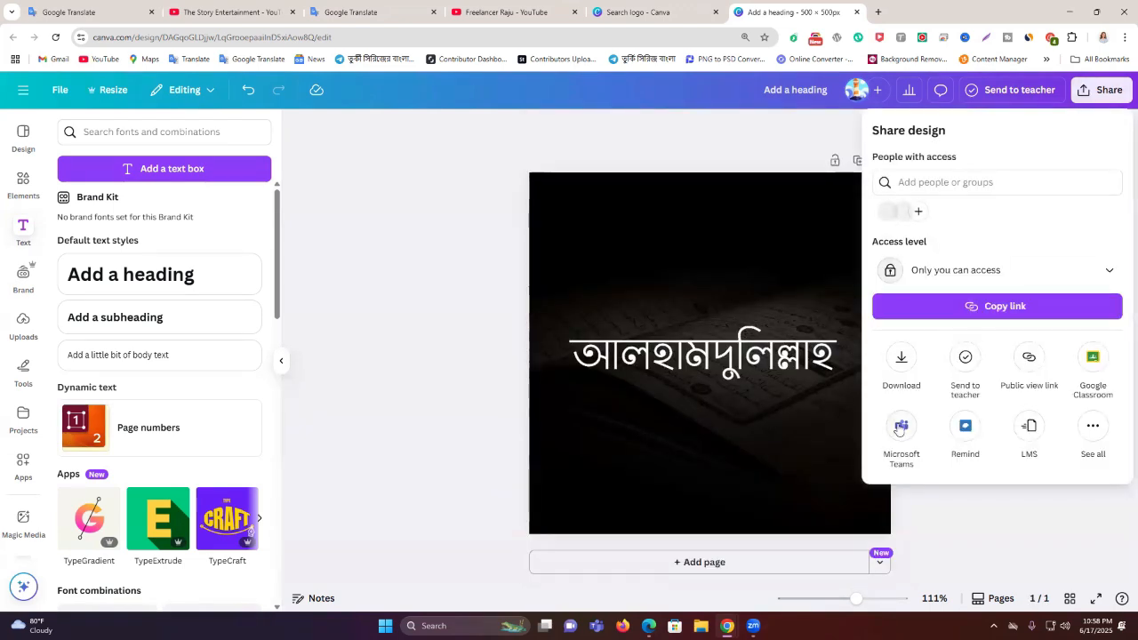
left_click(901, 359)
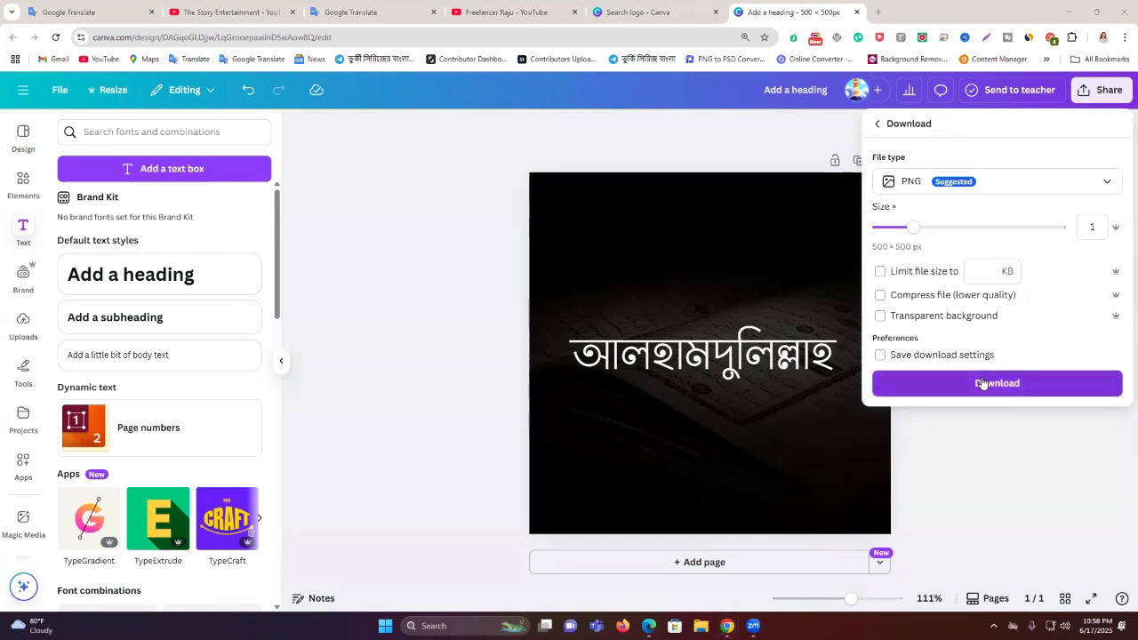
left_click(985, 383)
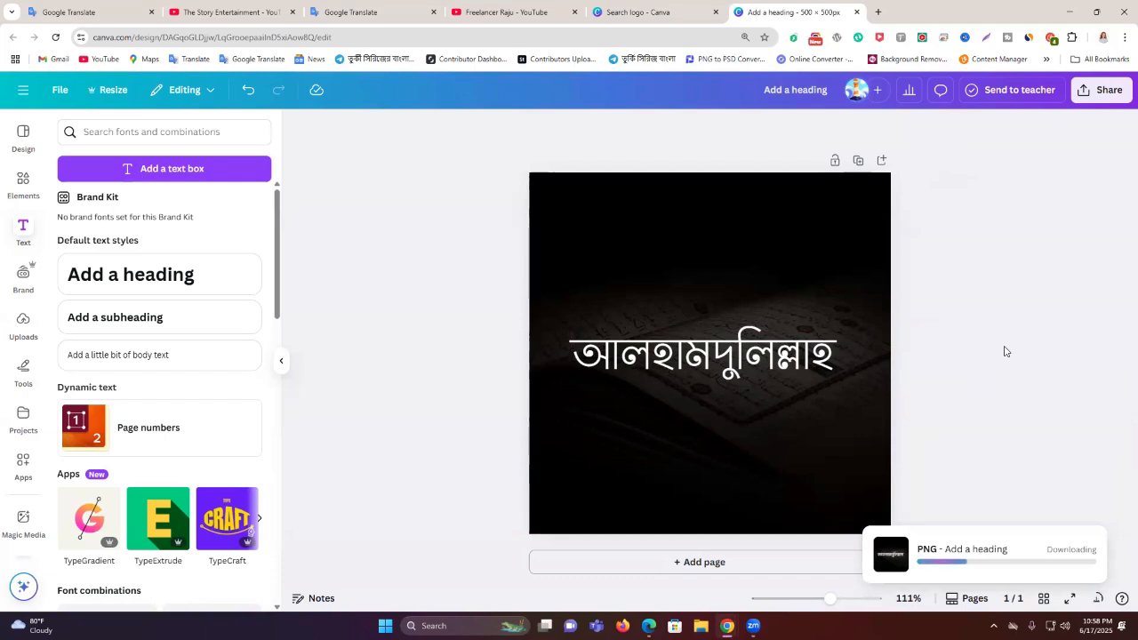
left_click(651, 13)
Search templates for 'facebook page cover' and scroll through the cover results
left_click(465, 224)
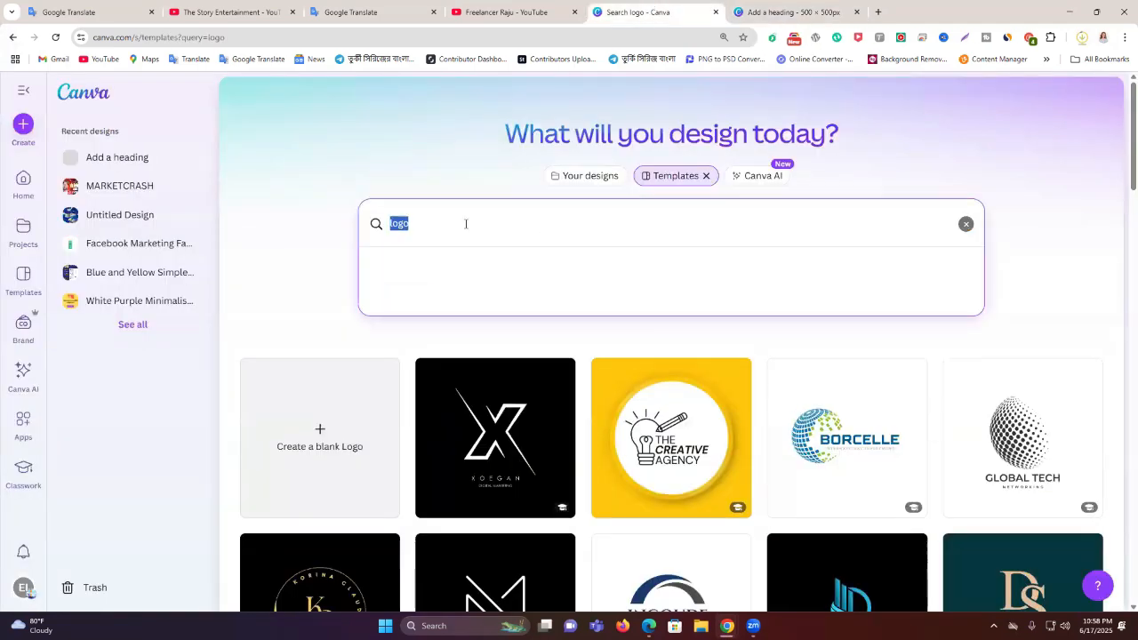
type("facebook")
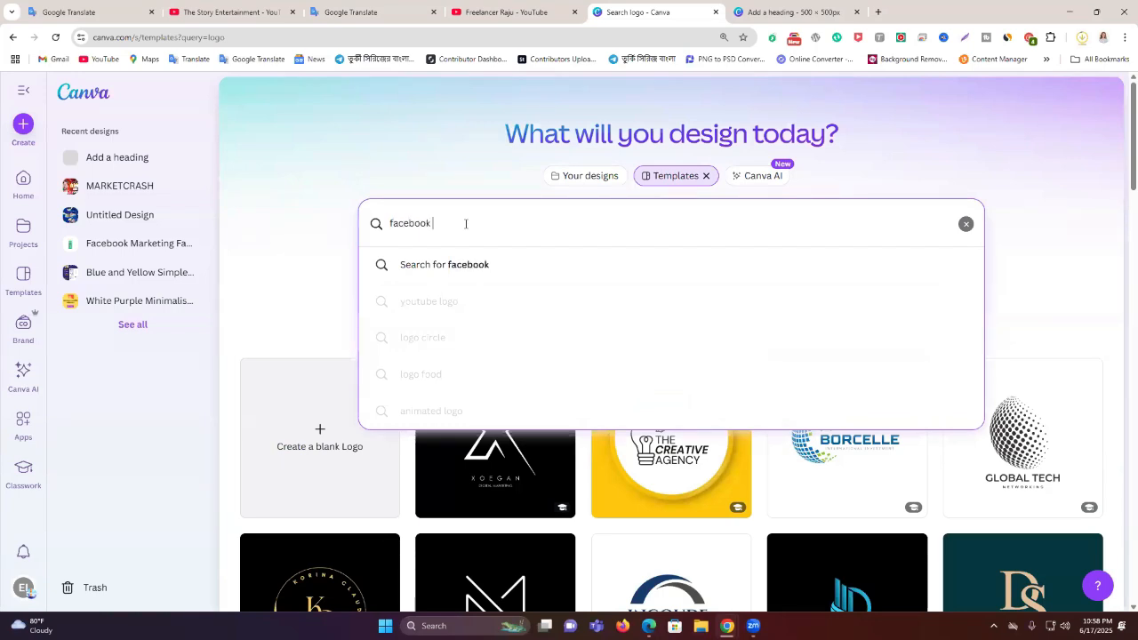
type(" page")
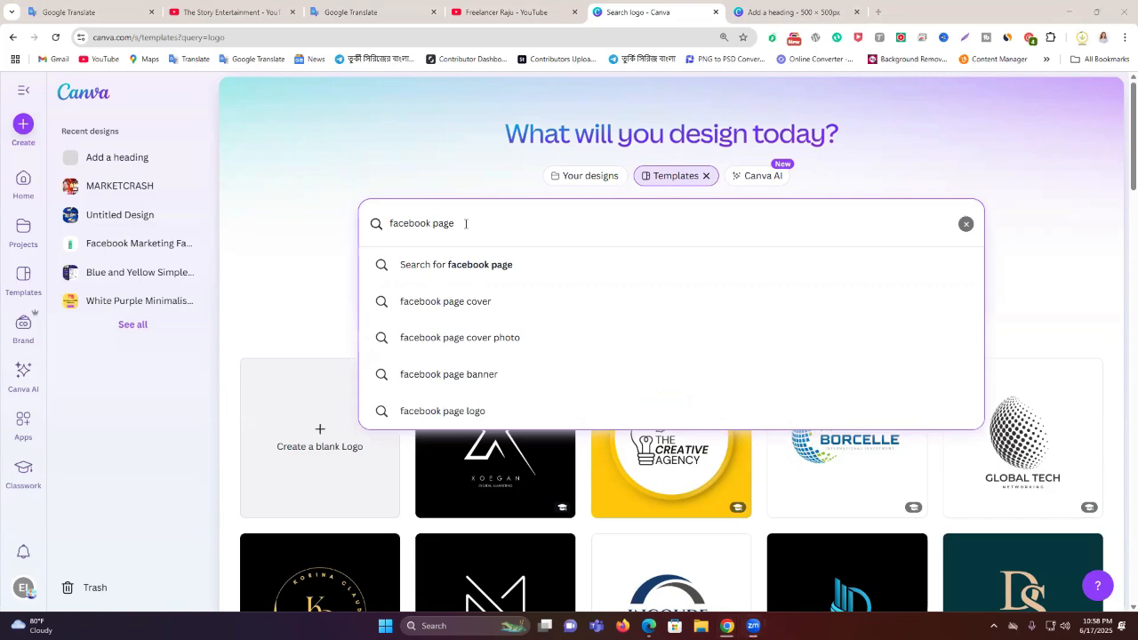
left_click(492, 305)
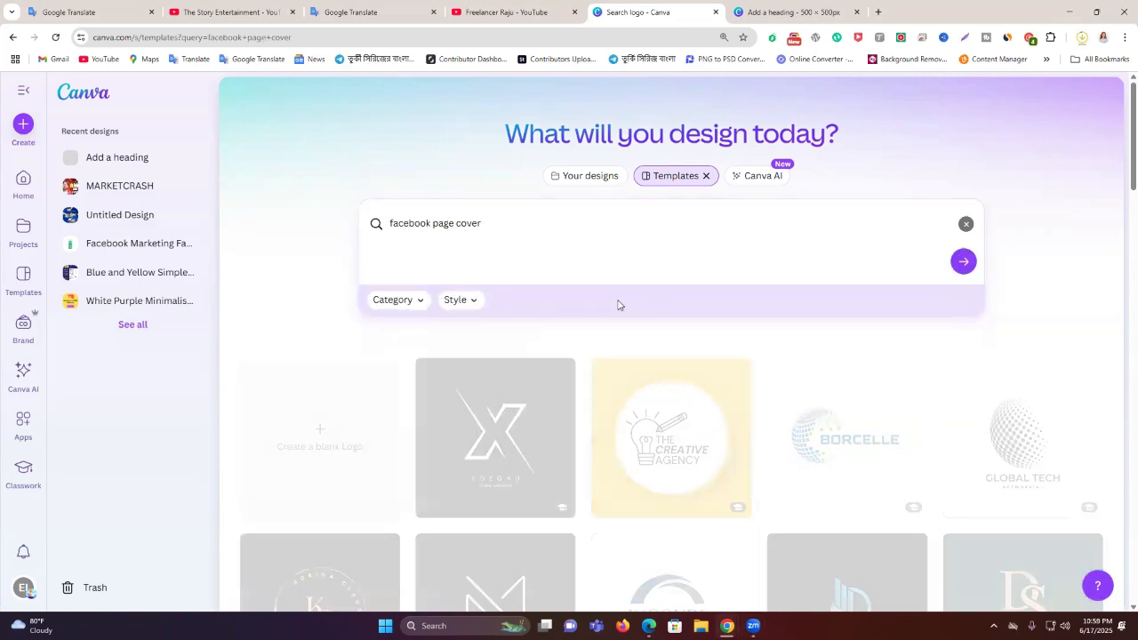
scroll(628, 343, "down", 2)
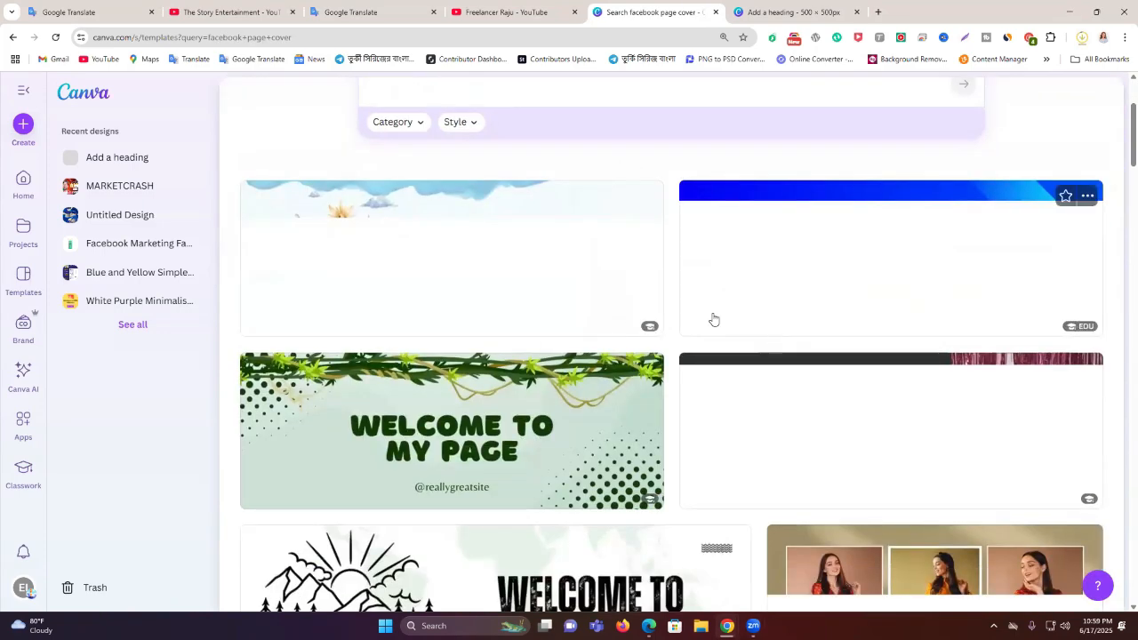
scroll(790, 278, "down", 2)
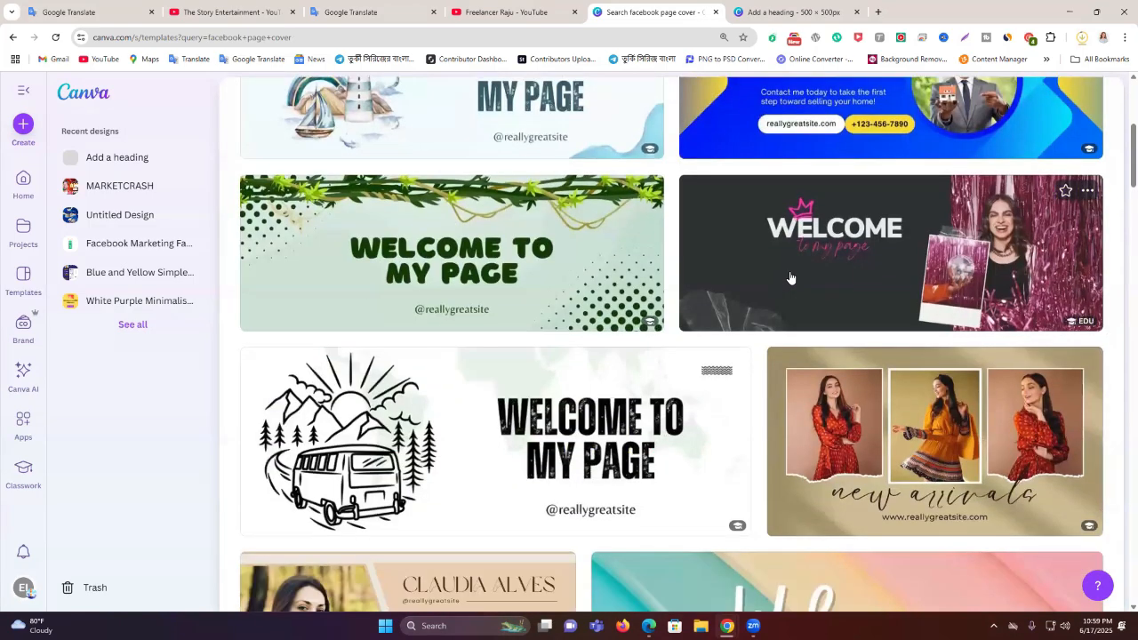
scroll(788, 284, "down", 7)
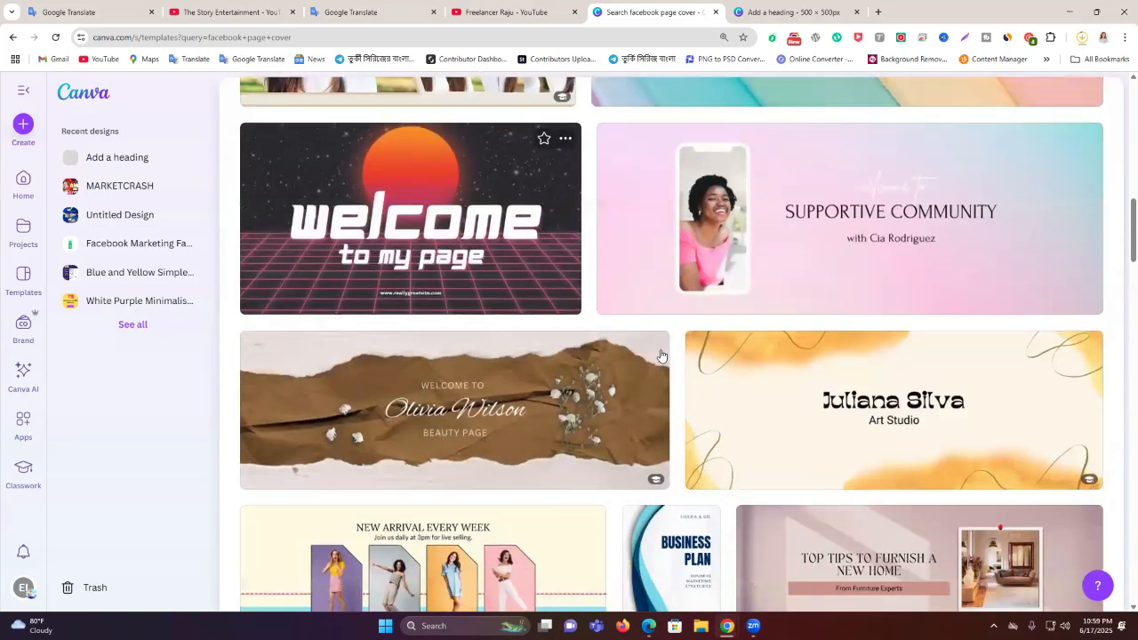
scroll(661, 356, "down", 6)
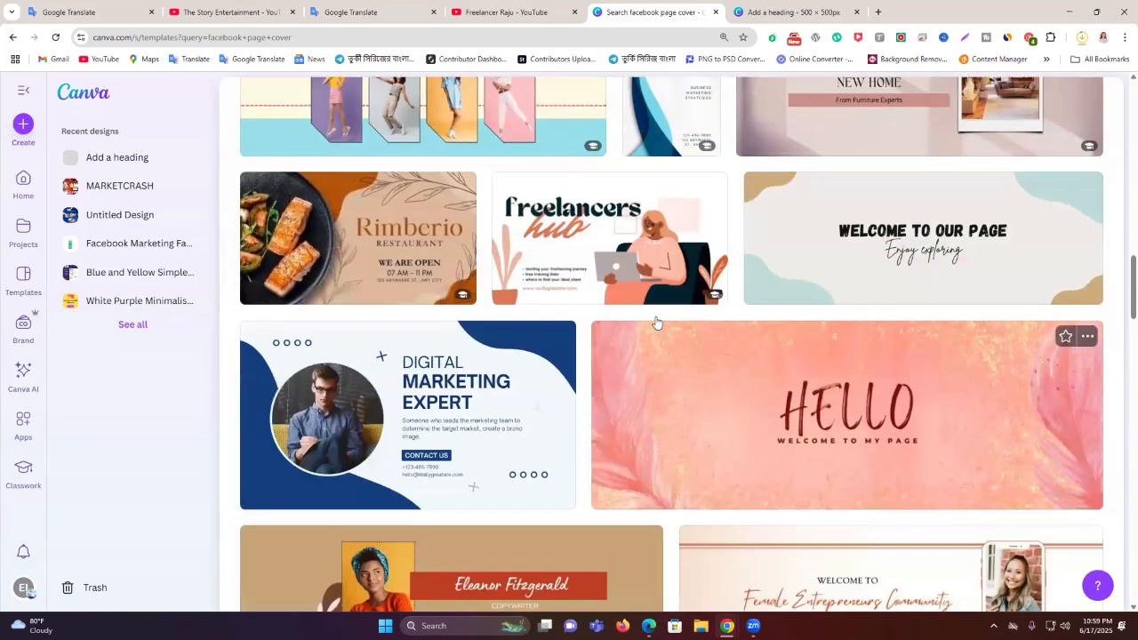
scroll(655, 322, "up", 15)
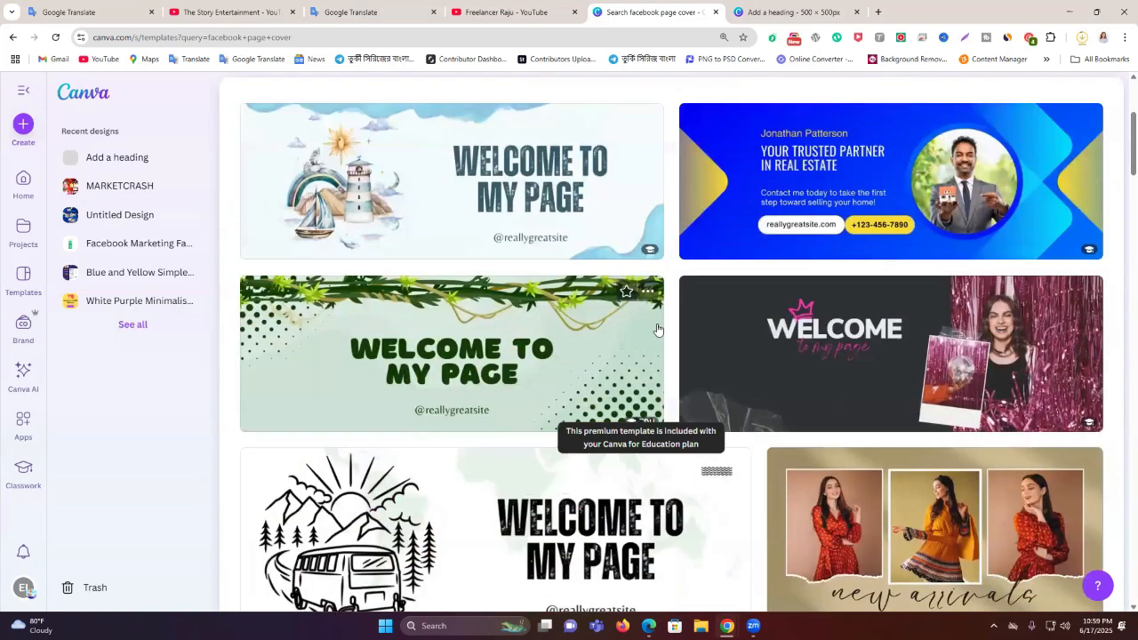
scroll(657, 329, "up", 2)
scroll(656, 329, "down", 4)
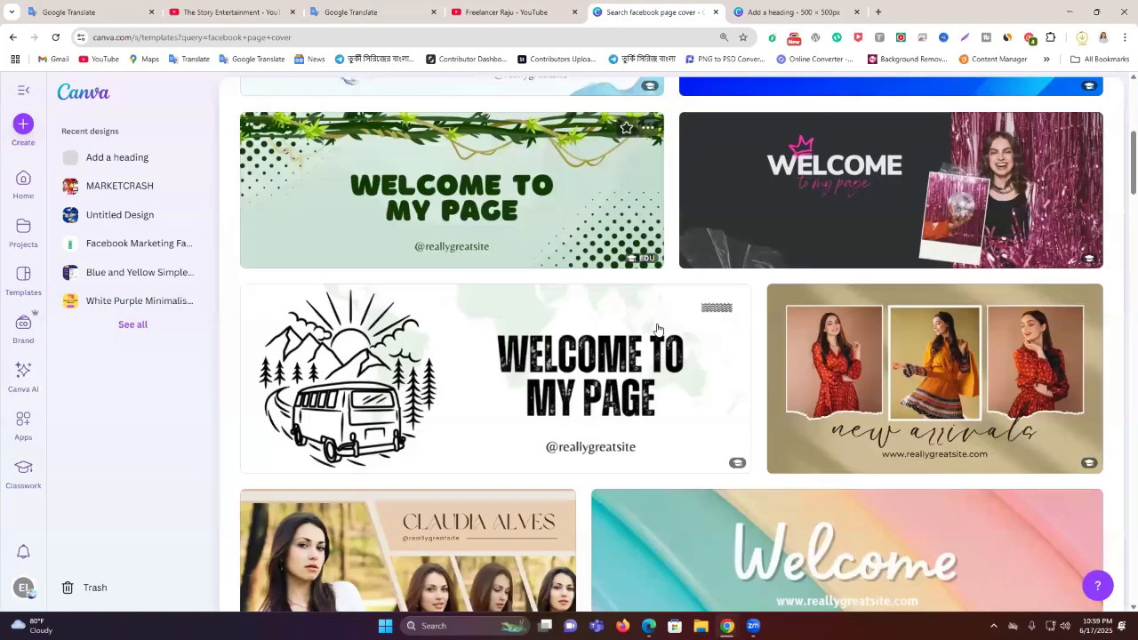
scroll(659, 331, "down", 12)
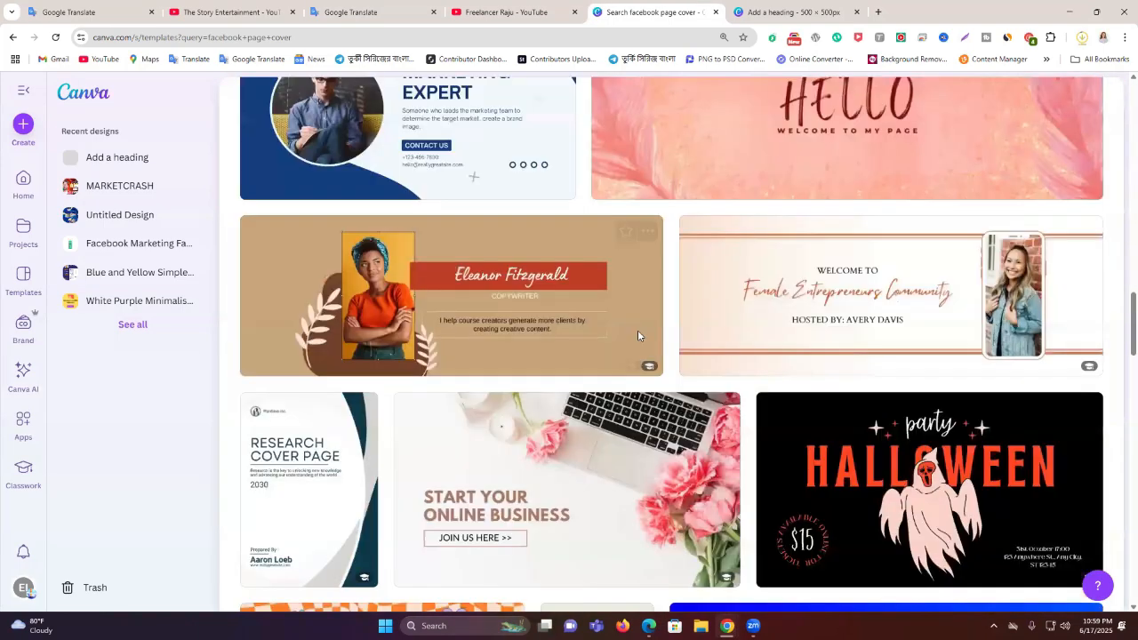
scroll(638, 337, "down", 7)
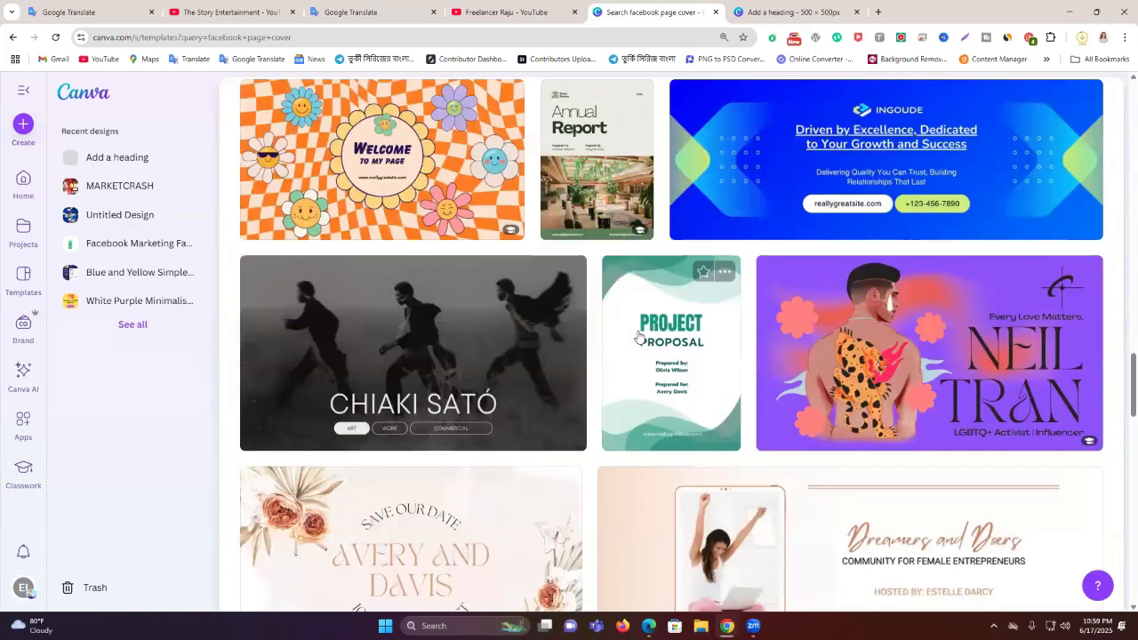
scroll(637, 337, "down", 7)
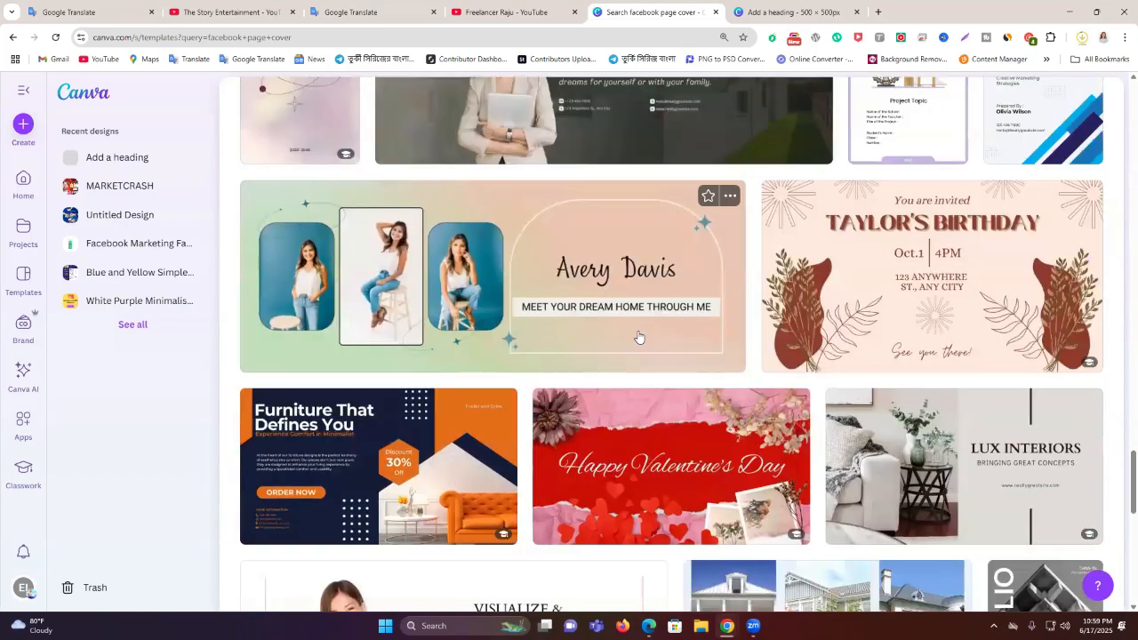
scroll(638, 336, "down", 2)
scroll(638, 337, "down", 5)
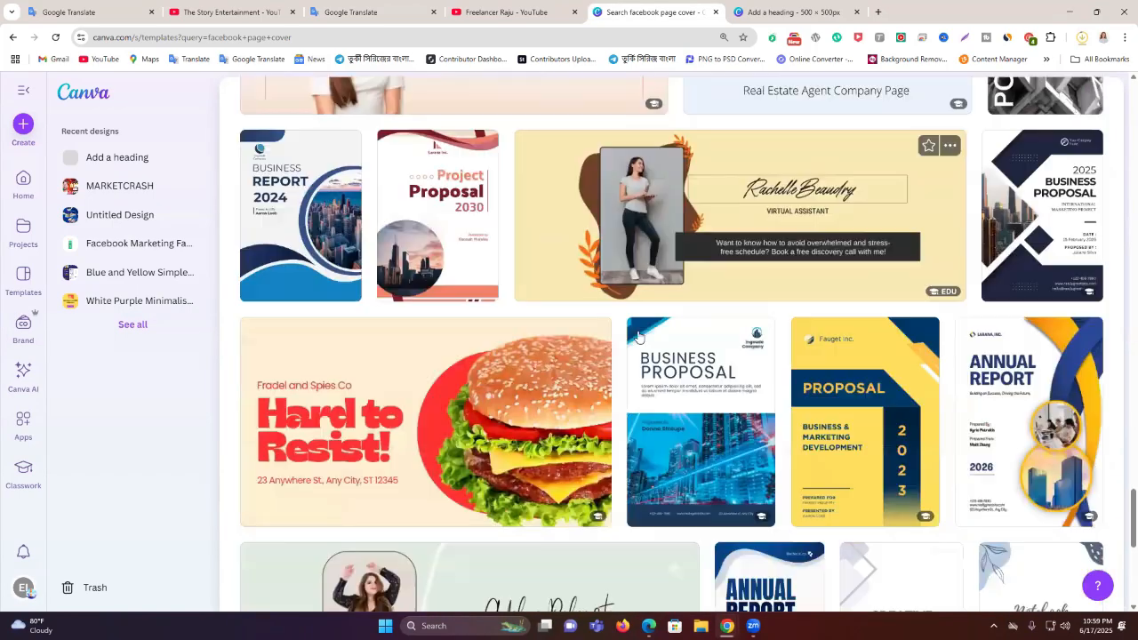
scroll(575, 327, "down", 3)
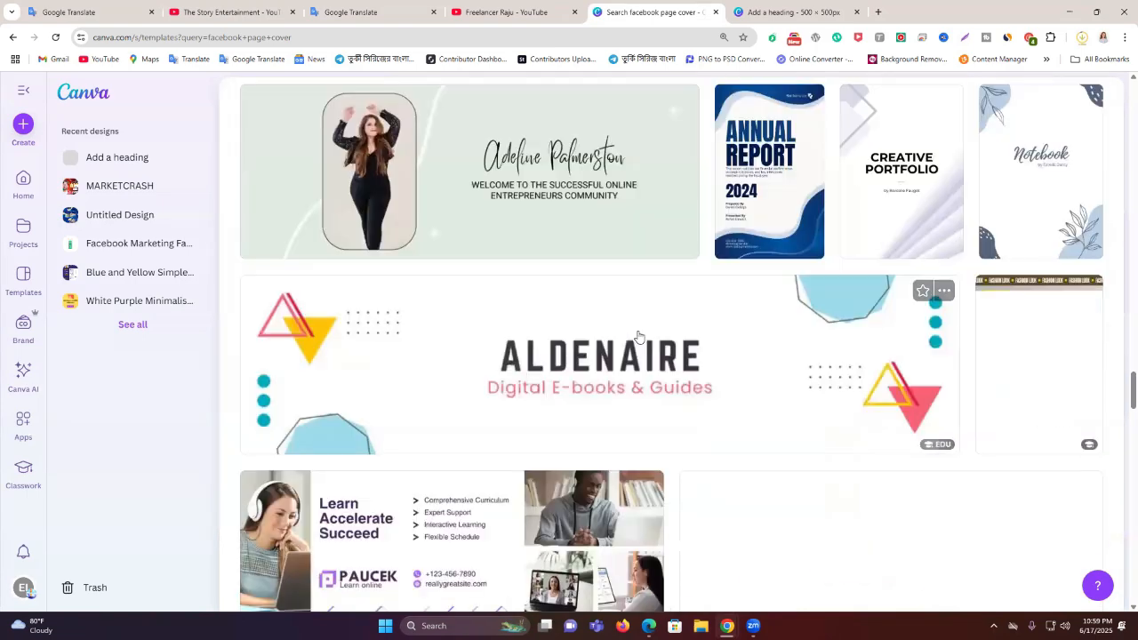
scroll(608, 349, "up", 7)
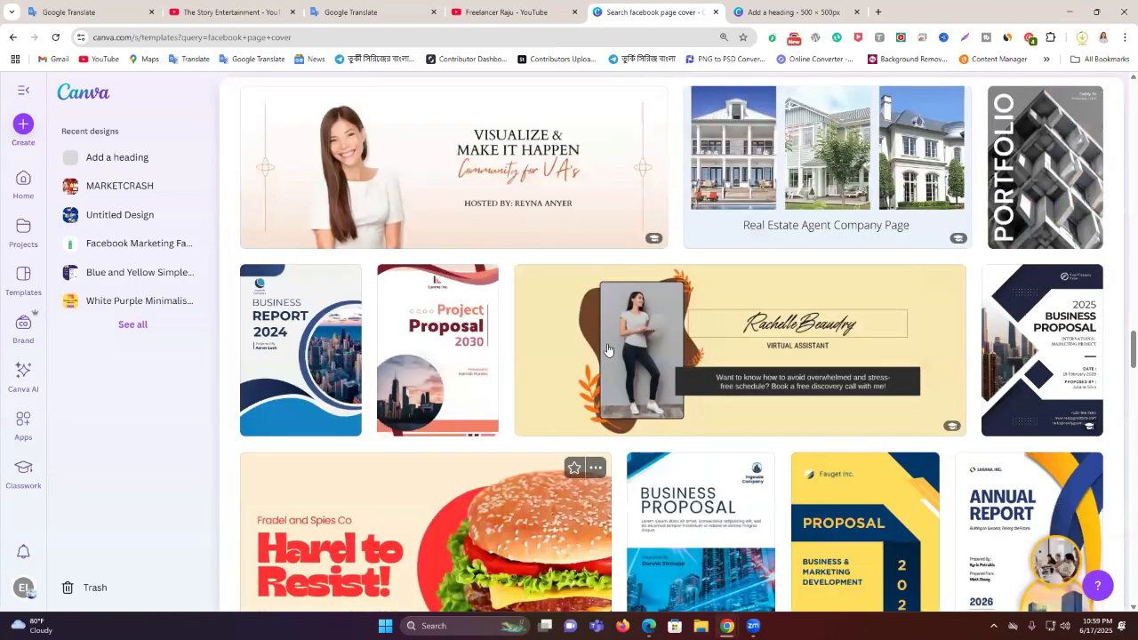
scroll(608, 349, "up", 15)
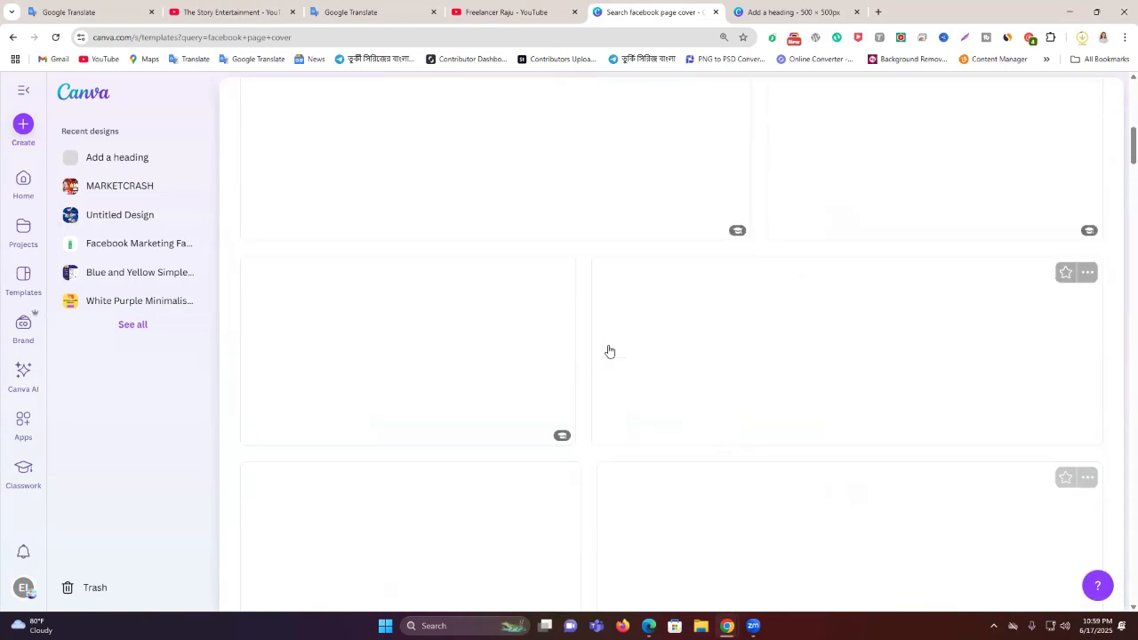
scroll(609, 351, "up", 5)
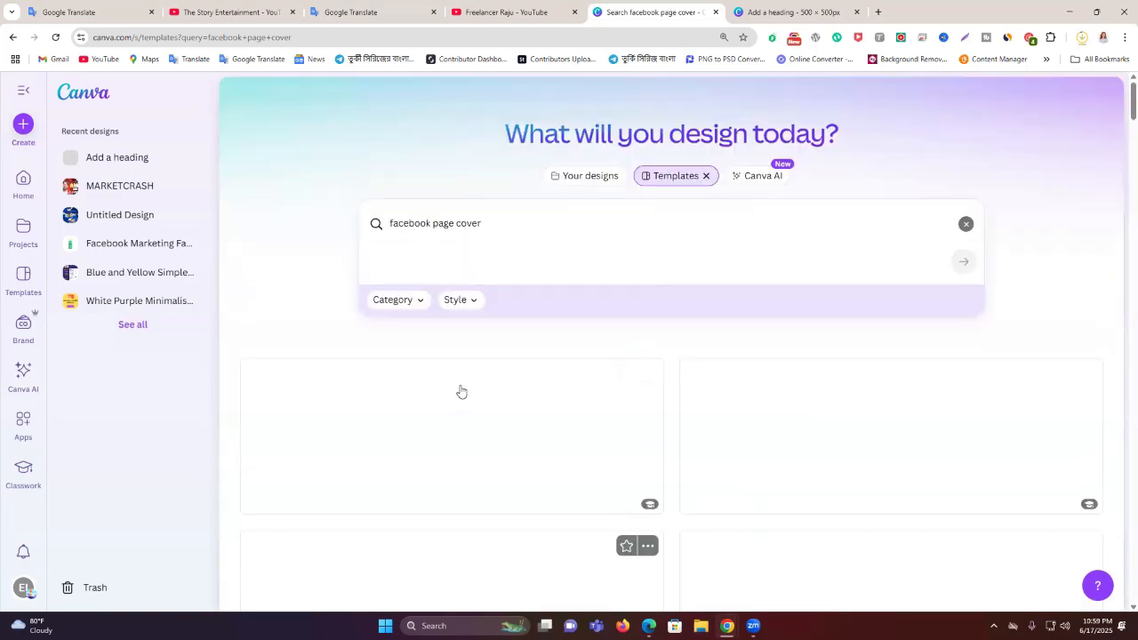
Open the Blue Modern Welcome to My Page cover template as an editable design
left_click(450, 406)
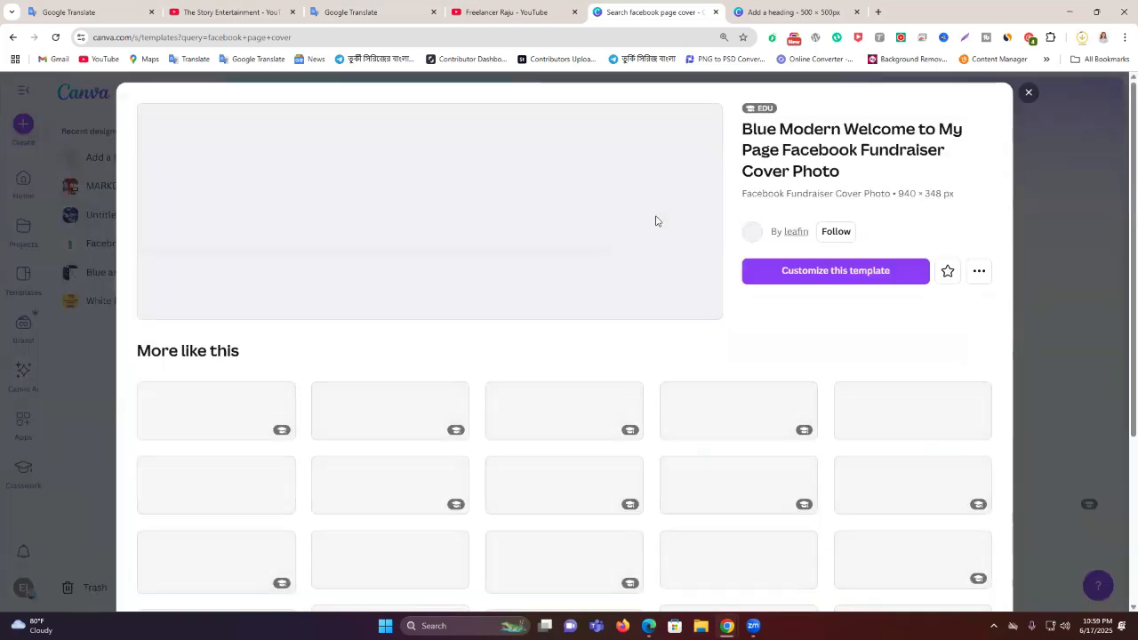
left_click(820, 279)
left_click(875, 7)
left_click(833, 9)
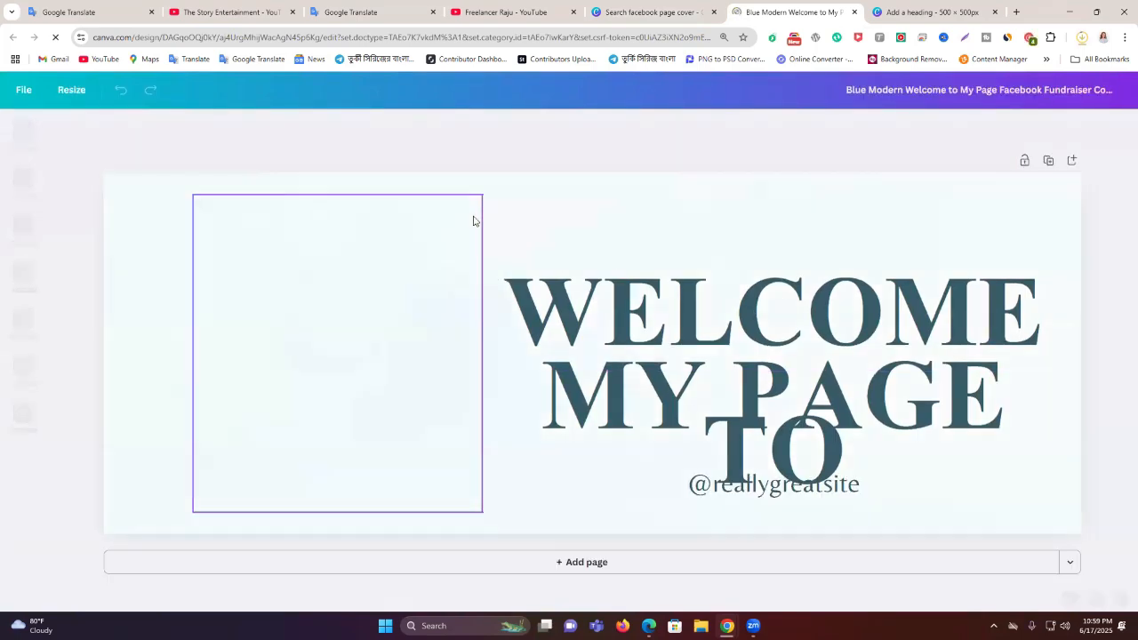
Select all of the cover's elements and make the page background black
left_click_drag(122, 147, 960, 534)
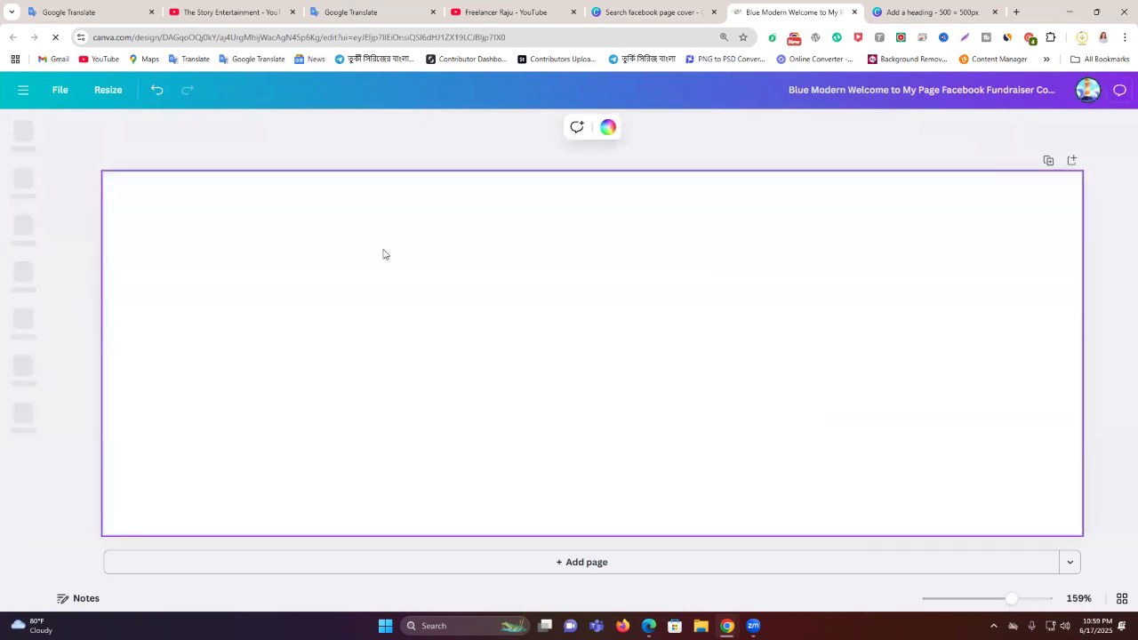
left_click(608, 127)
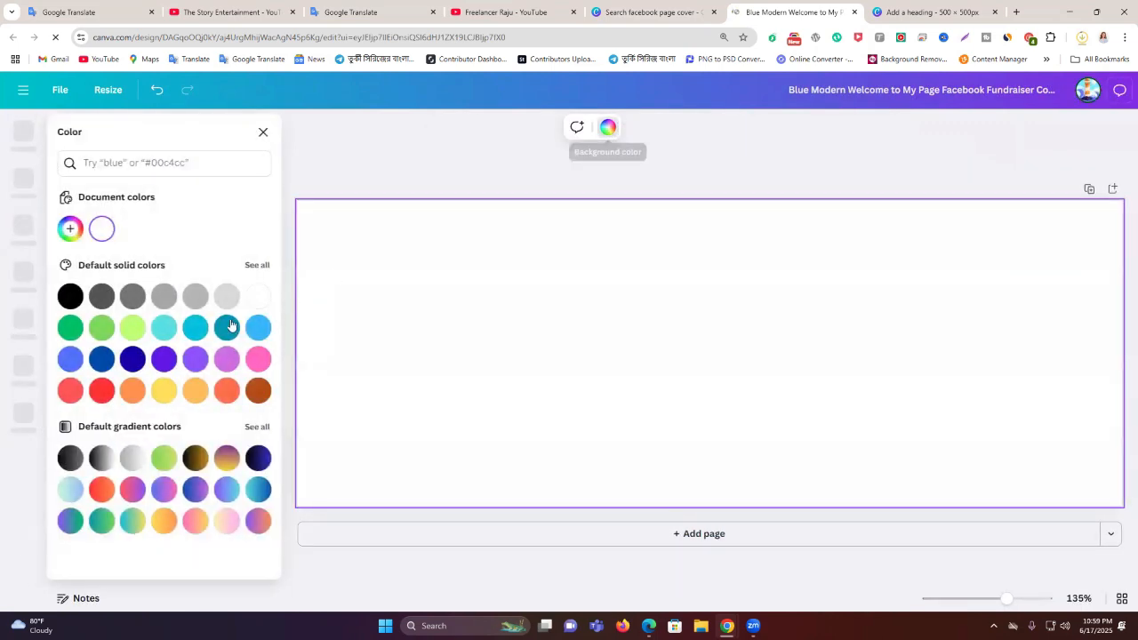
left_click(70, 297)
key("Escape")
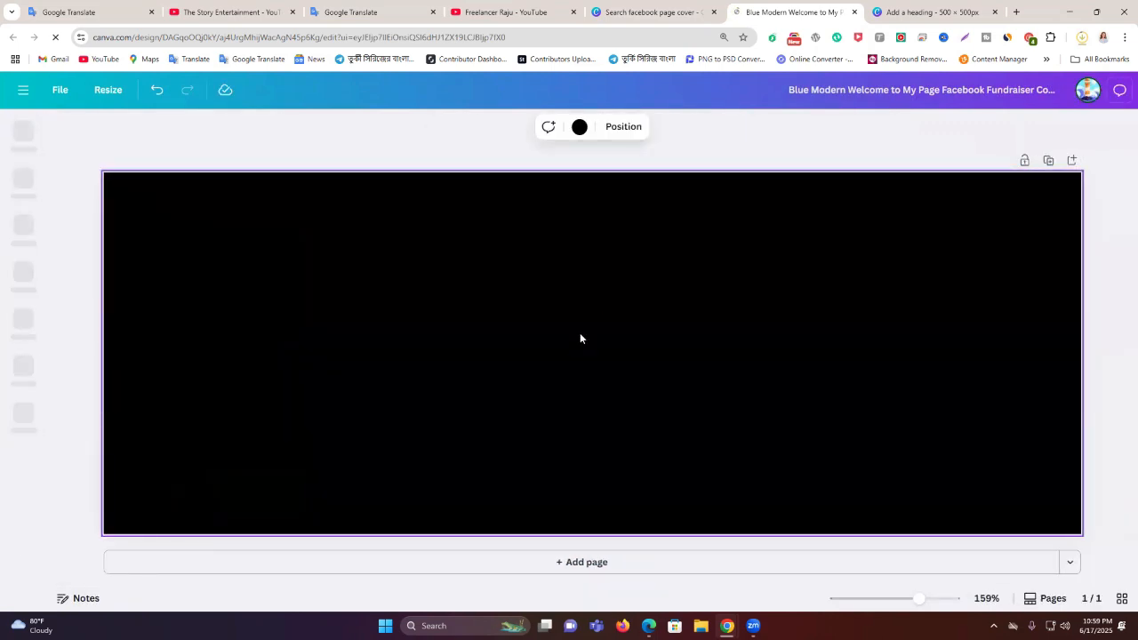
left_click(902, 5)
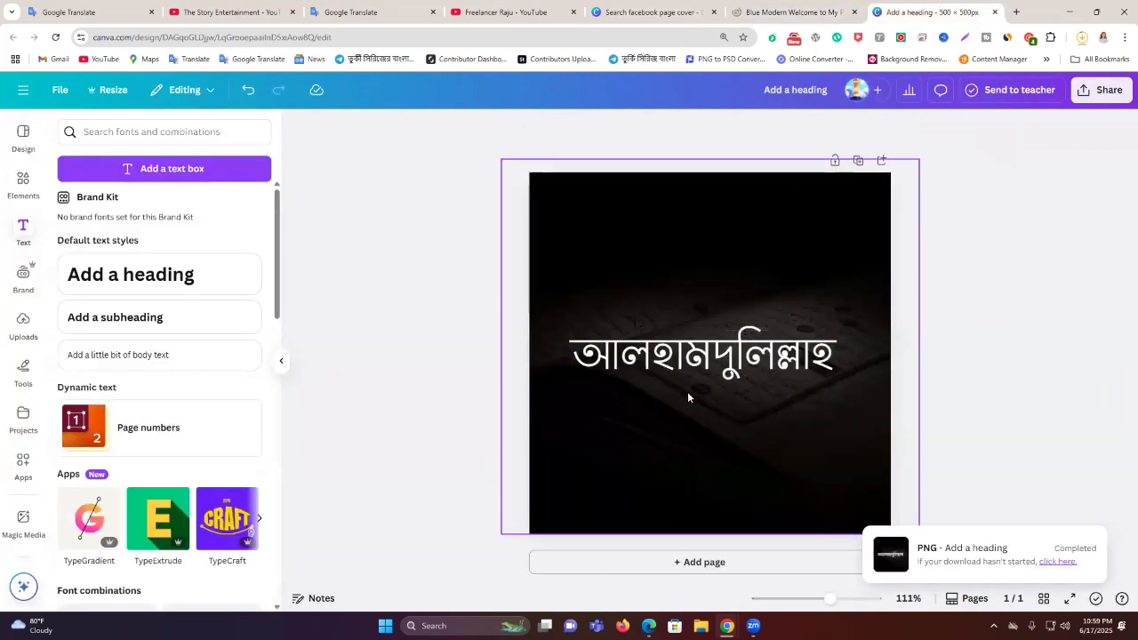
Copy the dark Quran photo from the logo design and paste it onto the black cover
left_click_drag(741, 294, 584, 287)
right_click(586, 287)
left_click(644, 194)
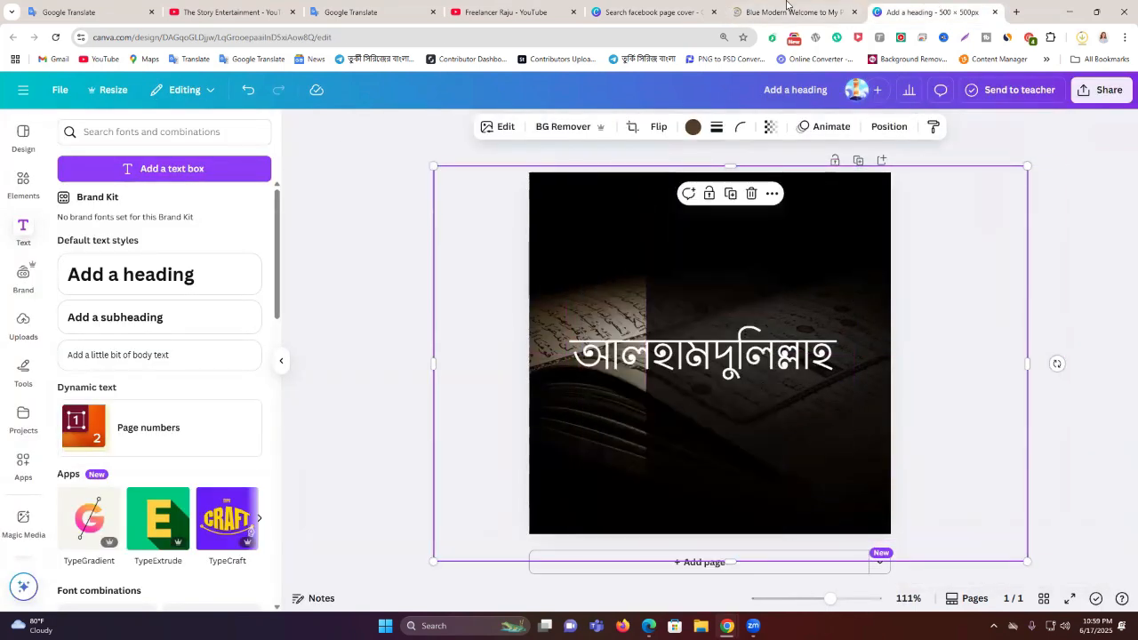
left_click(793, 11)
right_click(560, 286)
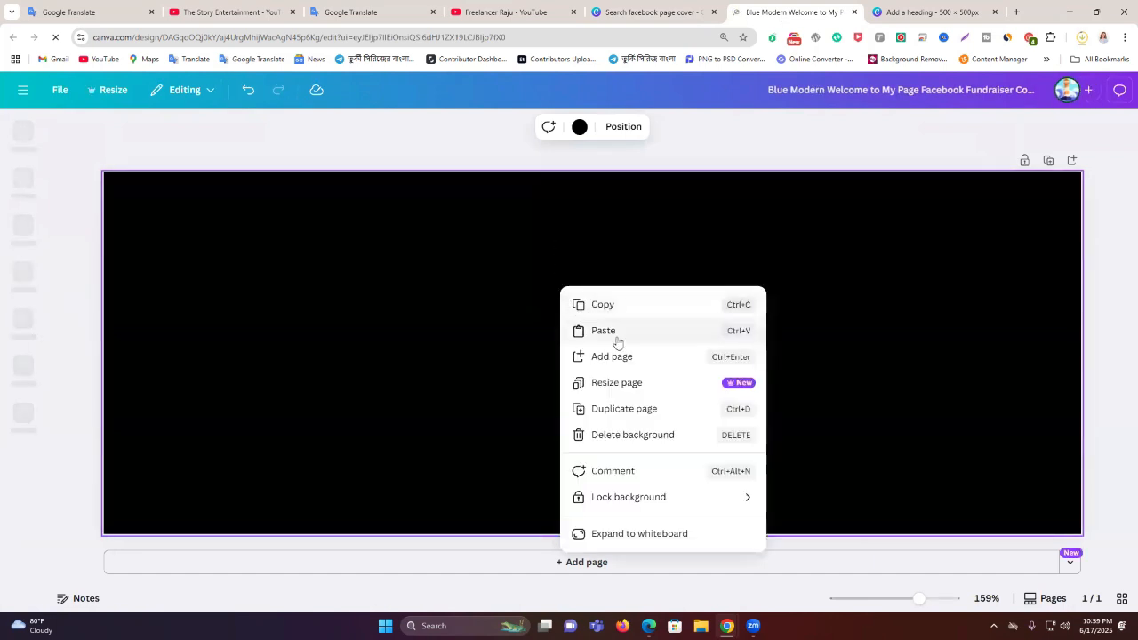
left_click(582, 332)
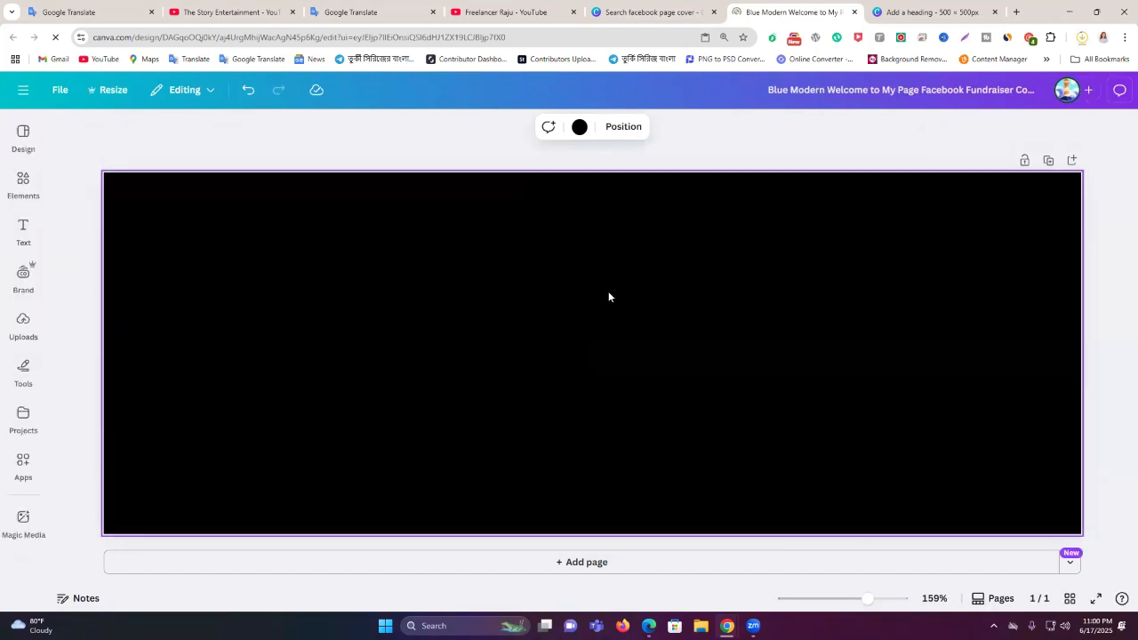
Copy the Bengali Alhamdulillah heading from the logo and paste it onto the cover
left_click(931, 12)
left_click_drag(742, 286, 716, 275)
left_click(1027, 265)
left_click_drag(746, 351, 711, 351)
right_click(711, 346)
left_click(753, 244)
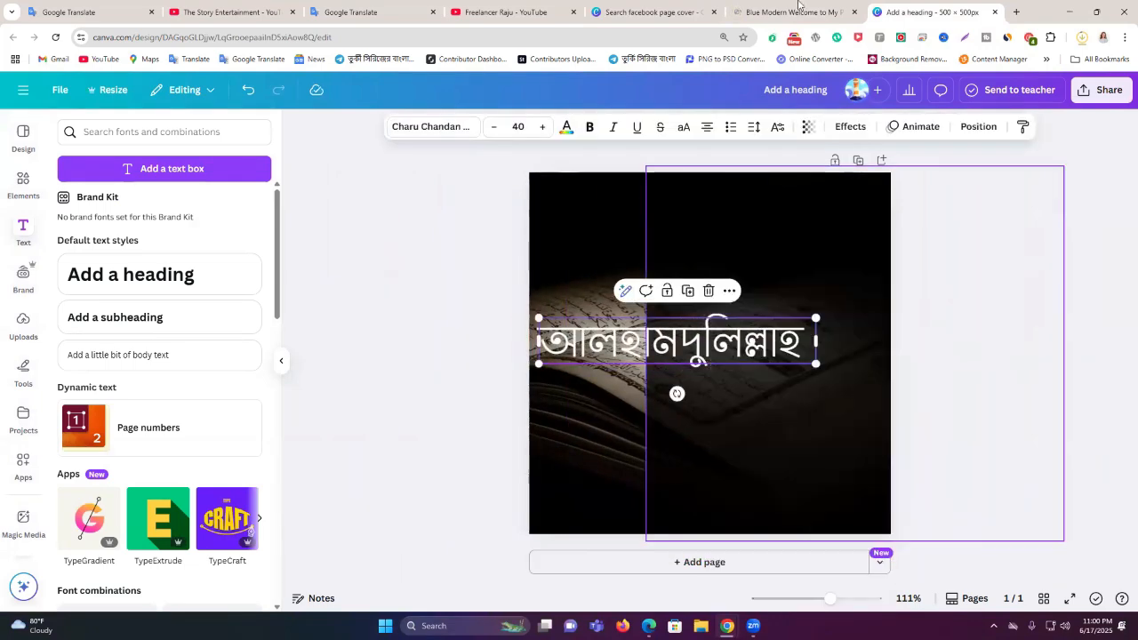
left_click(791, 11)
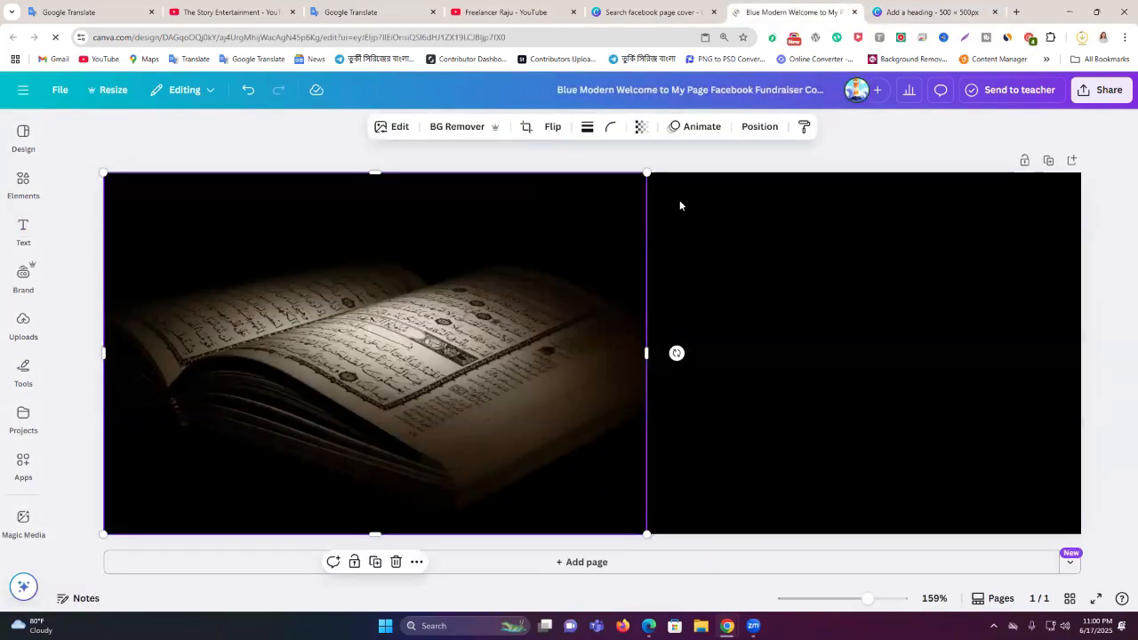
right_click(555, 316)
left_click(617, 245)
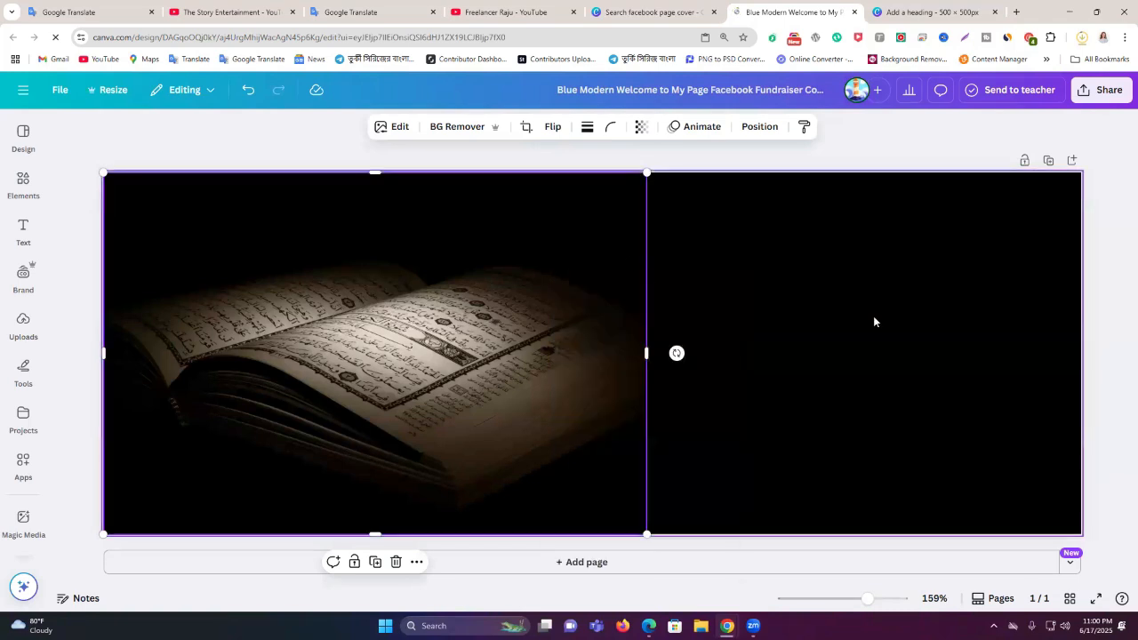
Drag the Quran photo to the centre of the cover page
left_click_drag(524, 372, 772, 373)
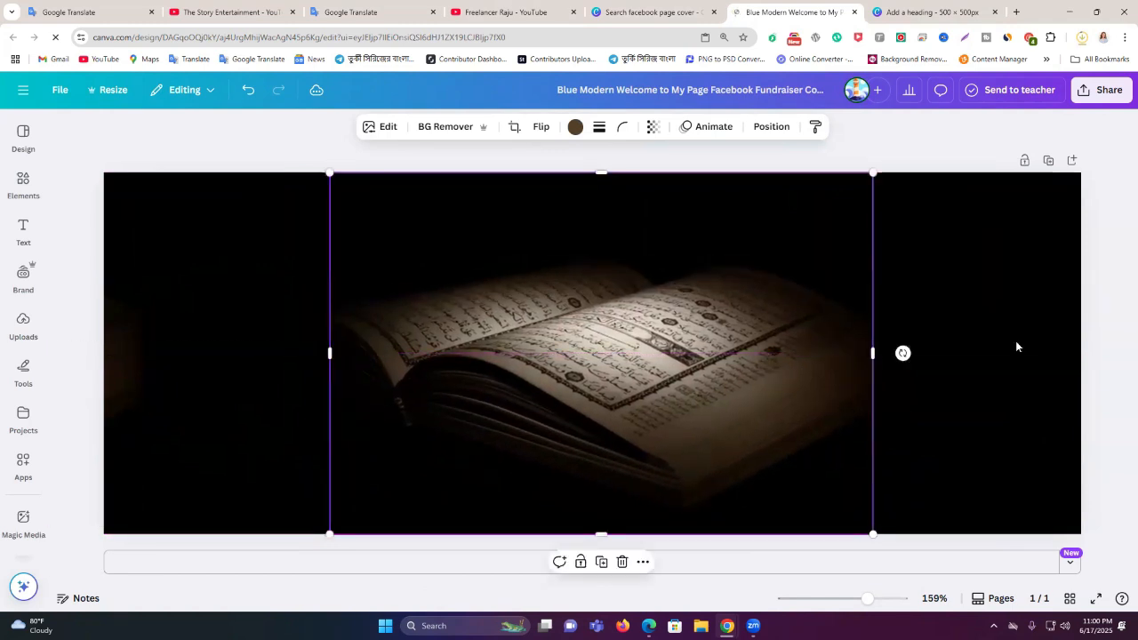
left_click(1113, 286)
left_click(671, 317)
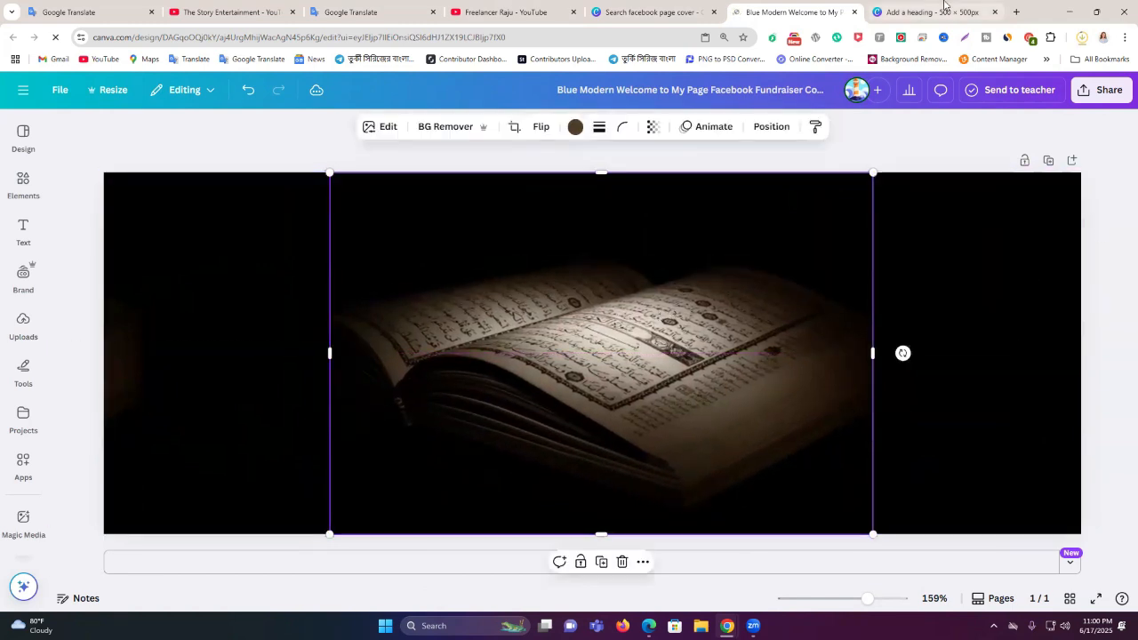
left_click(944, 9)
left_click(849, 220)
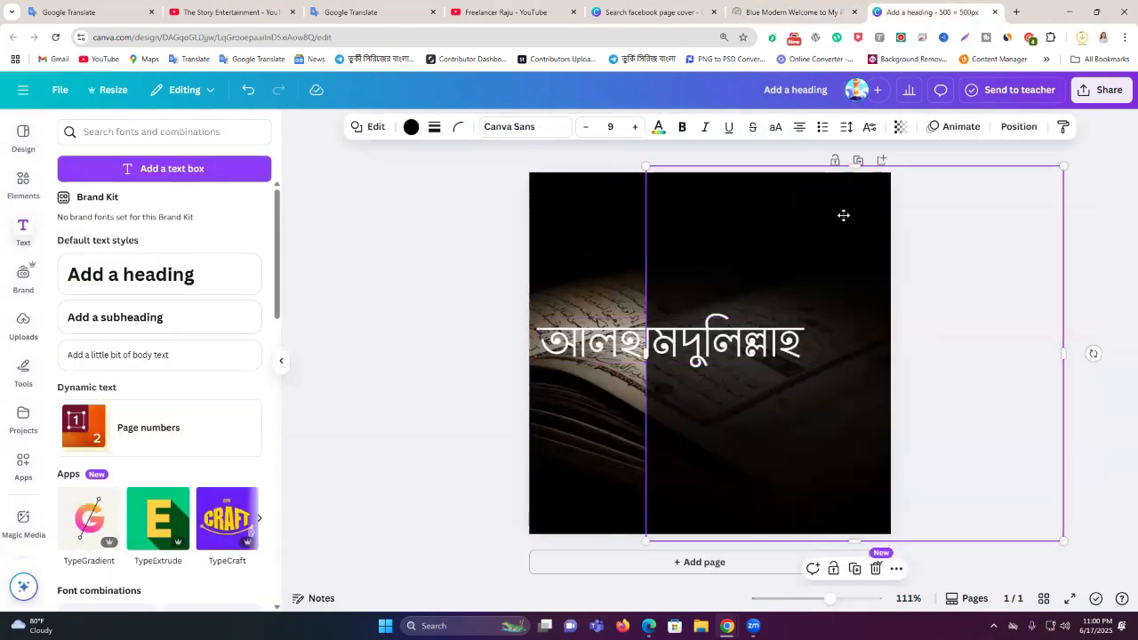
Copy the logo's dark overlay box and paste it, along with the Bengali text, onto the cover
left_click_drag(843, 215, 840, 210)
right_click(840, 212)
left_click(853, 228)
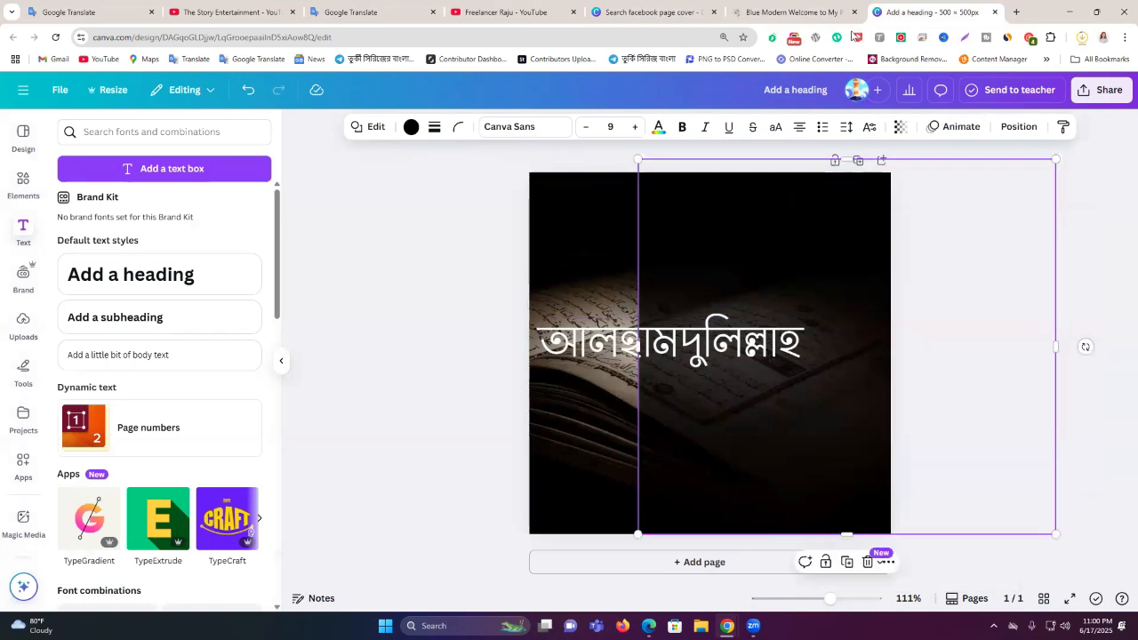
left_click(811, 7)
key("ctrl+v")
right_click(638, 264)
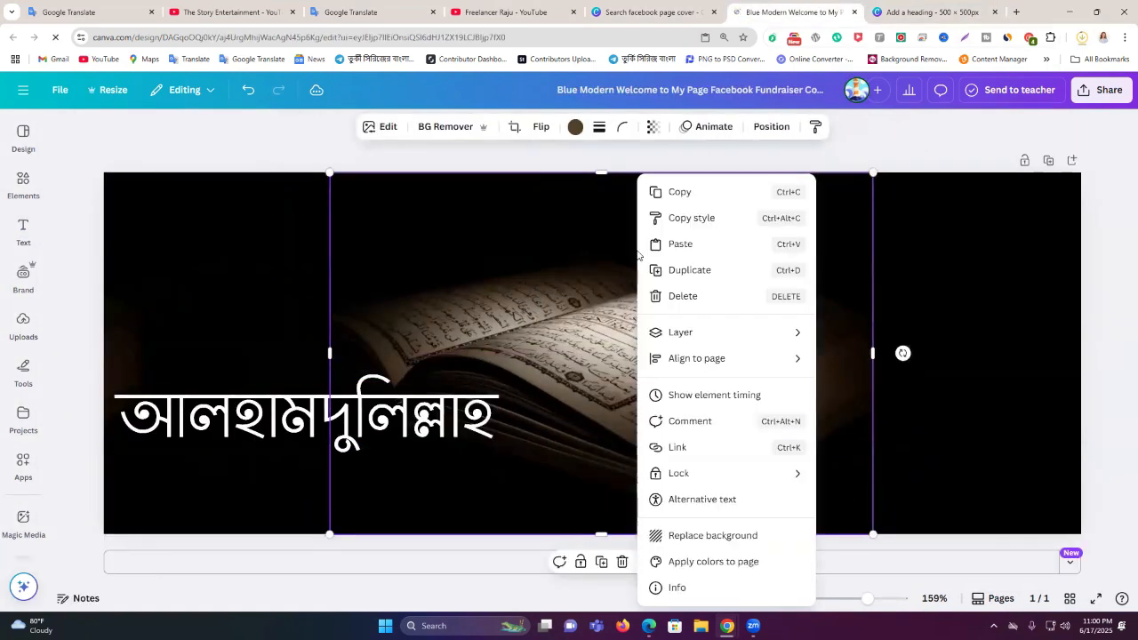
left_click(713, 253)
Re-centre the Quran photo and stretch the dark overlay across the full cover width
left_click_drag(672, 322, 670, 323)
left_click_drag(453, 305, 666, 317)
left_click(1085, 298)
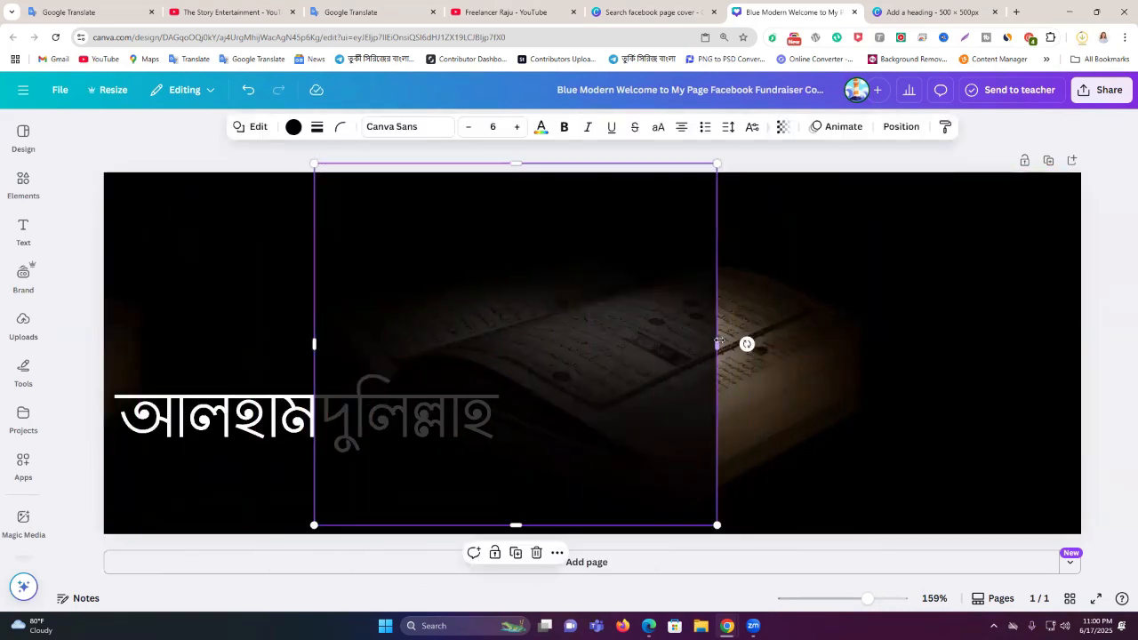
left_click_drag(716, 343, 1059, 341)
left_click_drag(915, 341, 726, 340)
left_click_drag(849, 349, 1085, 351)
Duplicate the Bengali heading, delete the dimmed original, and centre the bright white copy on the cover
left_click(1111, 320)
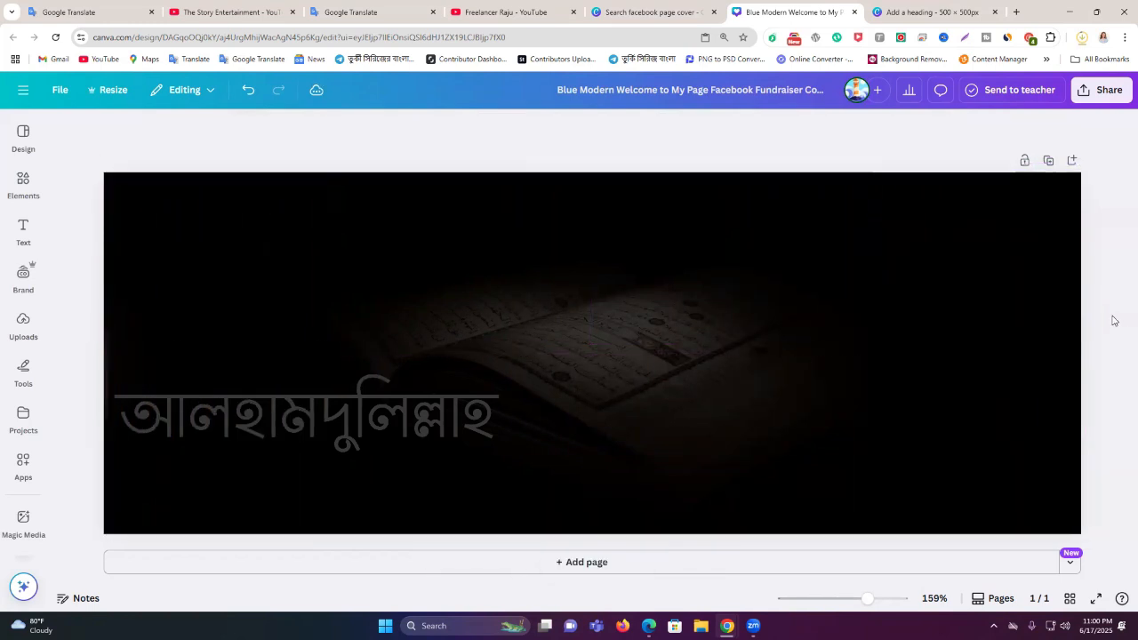
left_click_drag(405, 422, 514, 414)
left_click(155, 417)
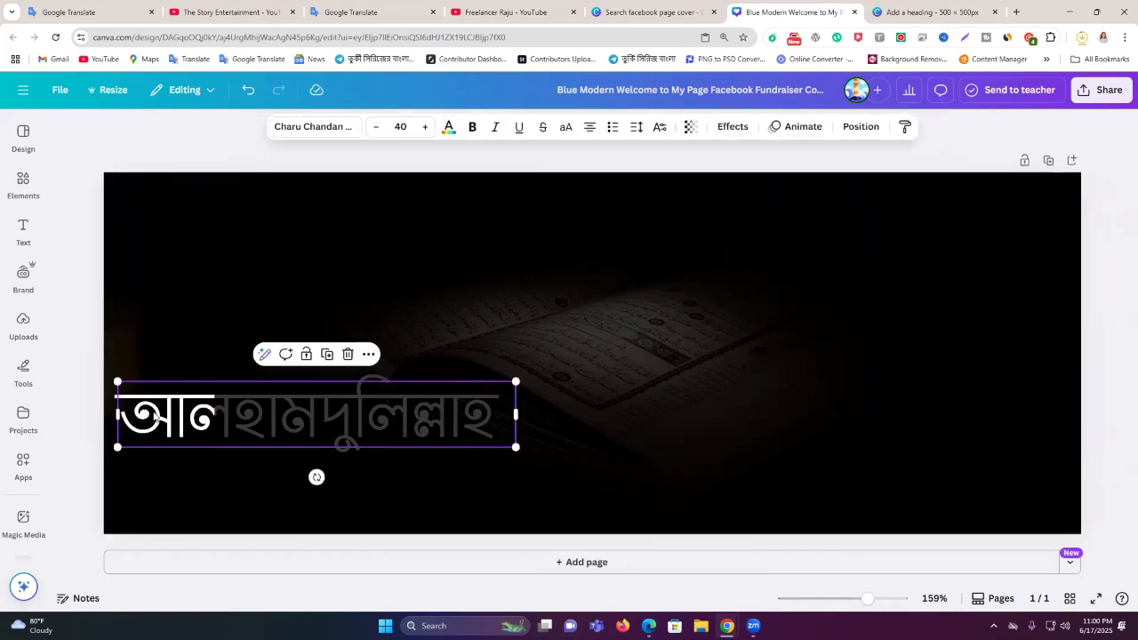
left_click(328, 356)
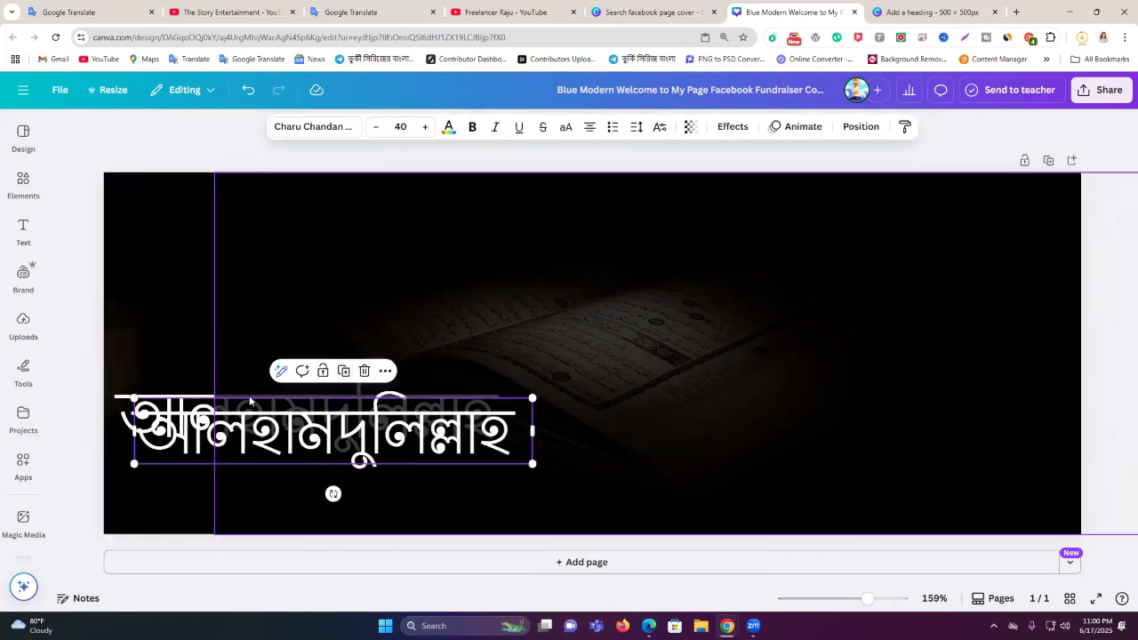
left_click_drag(387, 400, 655, 335)
left_click_drag(147, 410, 171, 420)
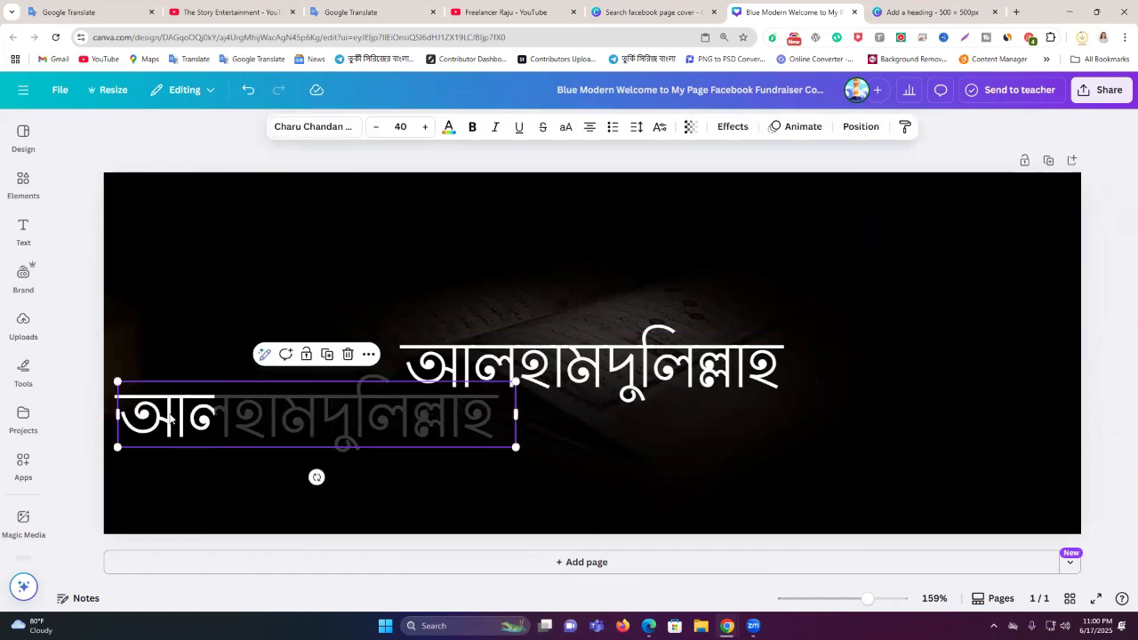
key("Delete")
left_click_drag(495, 370, 473, 360)
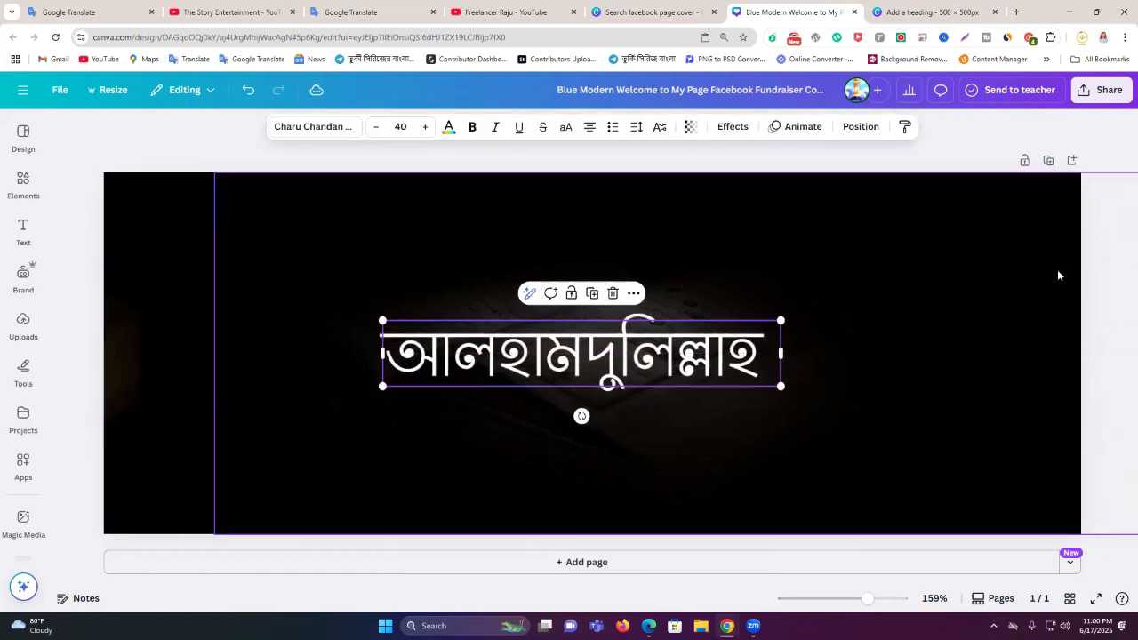
left_click(1091, 277)
left_click_drag(685, 379, 686, 368)
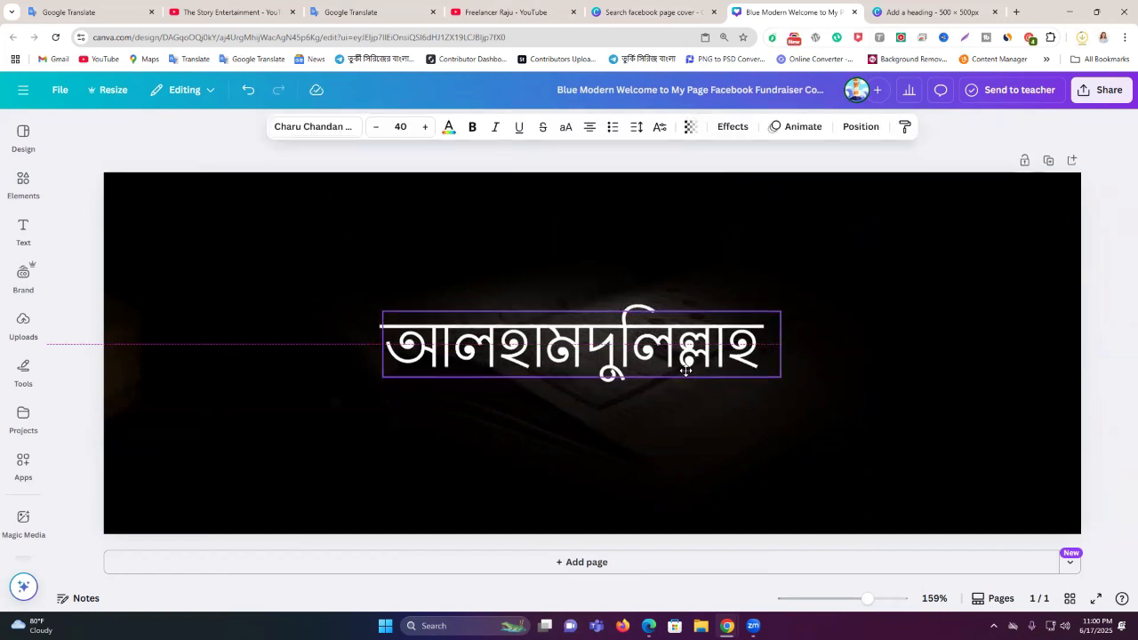
left_click(1118, 298)
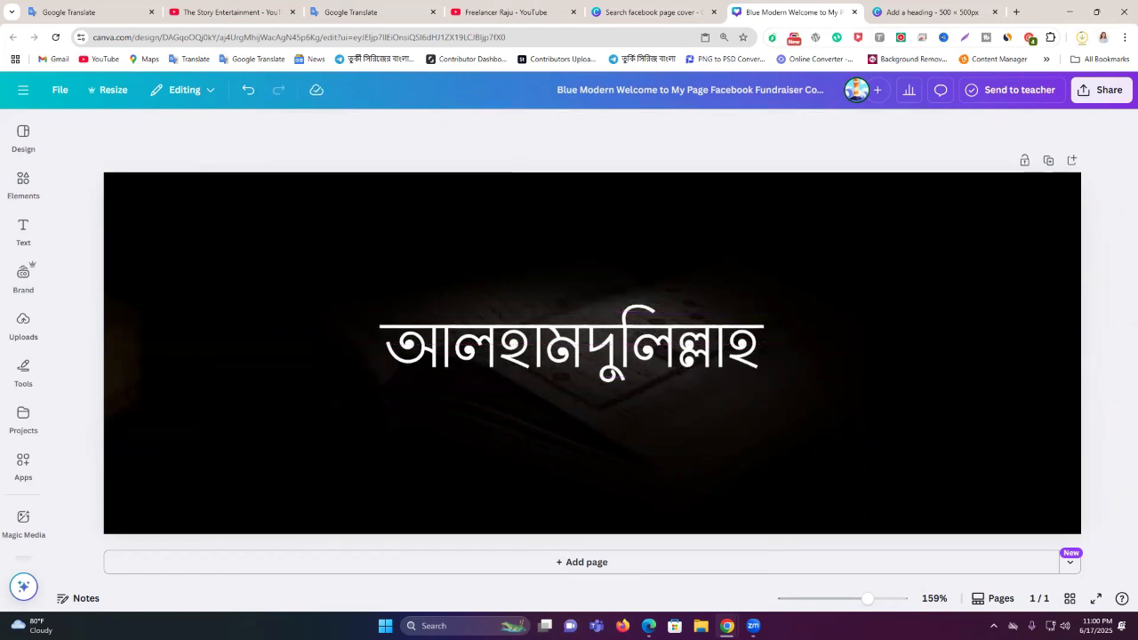
Clear Google Translate and select the Bengali phrase আমাদের পেইজে স্বাগতম ('Welcome to our page')
left_click(360, 14)
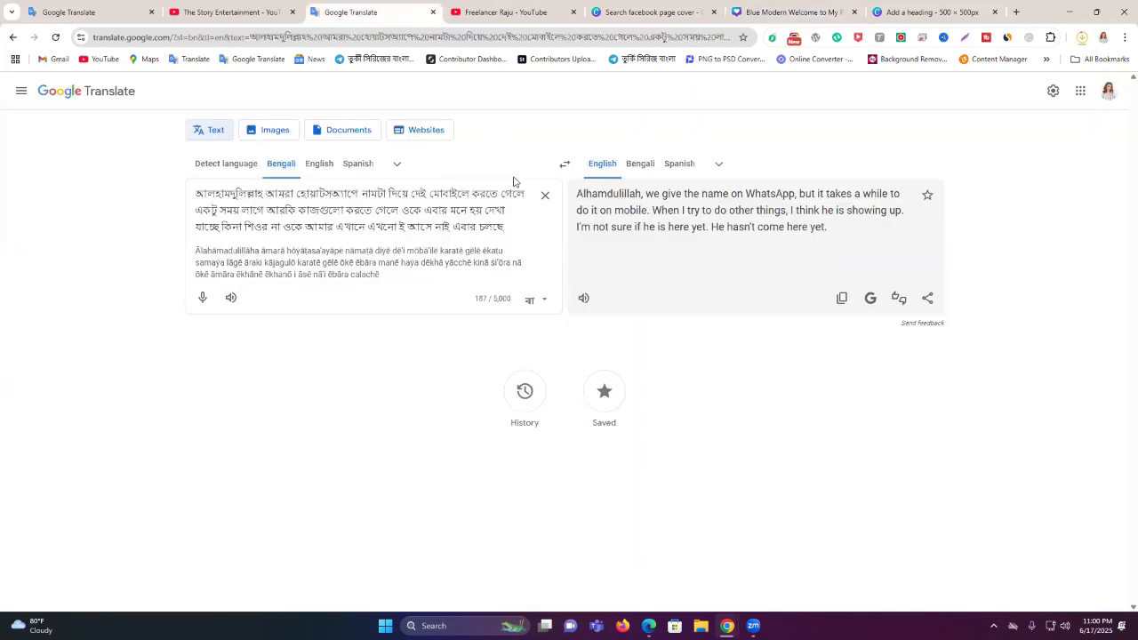
left_click(545, 197)
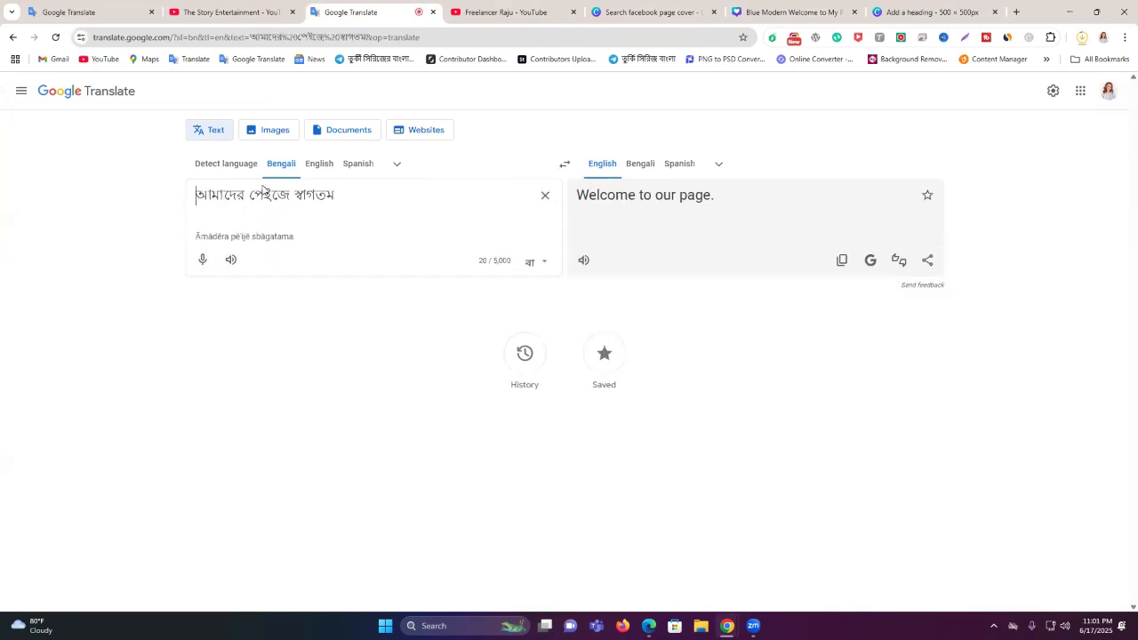
triple_click(265, 192)
Duplicate the heading, replace its text with আমাদের পেইজে স্বাগতম, and shrink it below the heading
left_click(832, 6)
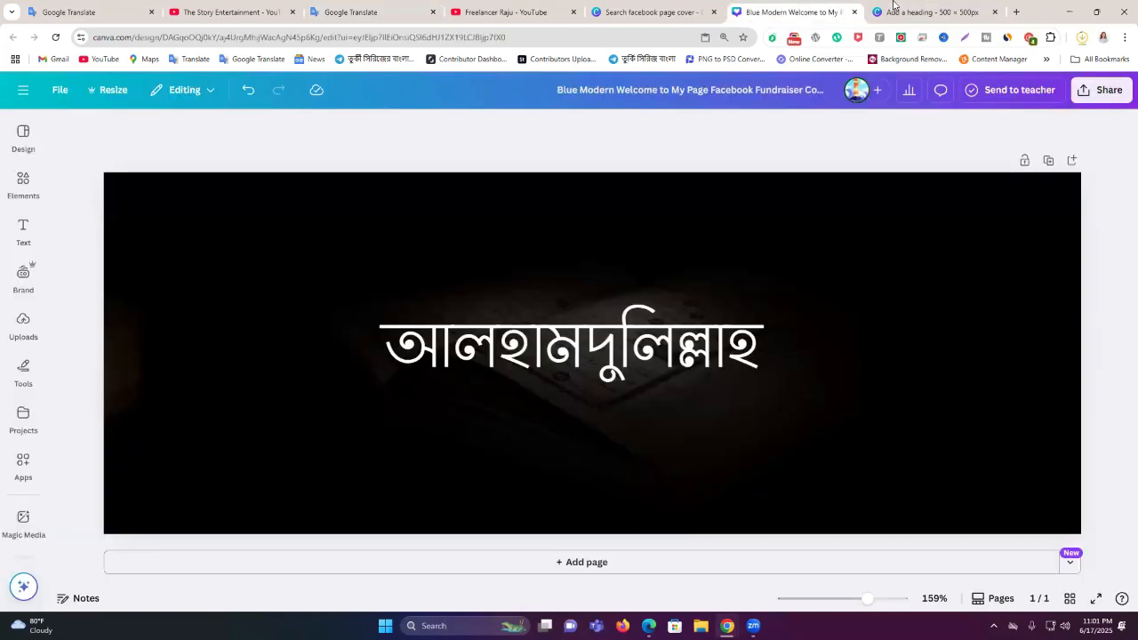
left_click(558, 353)
left_click(591, 284)
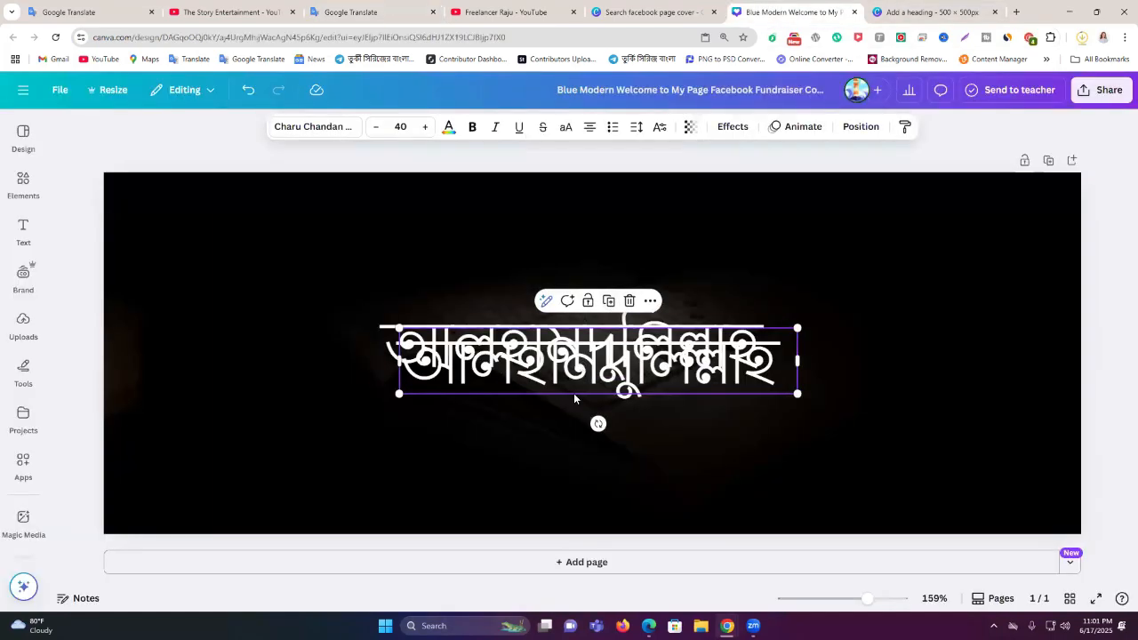
double_click(764, 417)
key("ctrl+v")
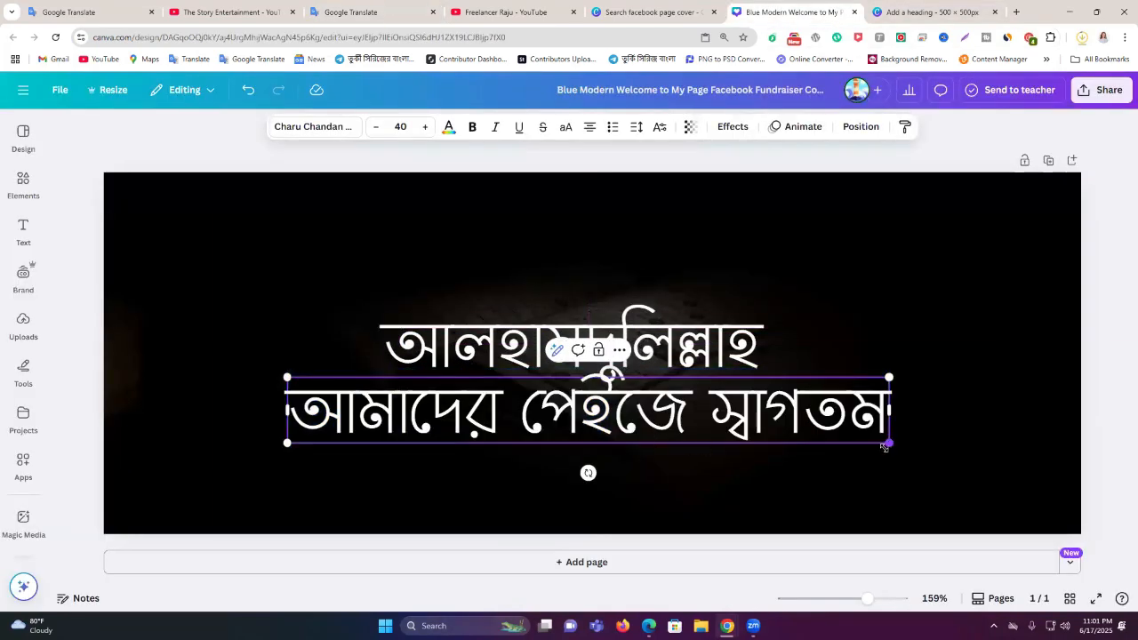
left_click_drag(883, 447, 653, 418)
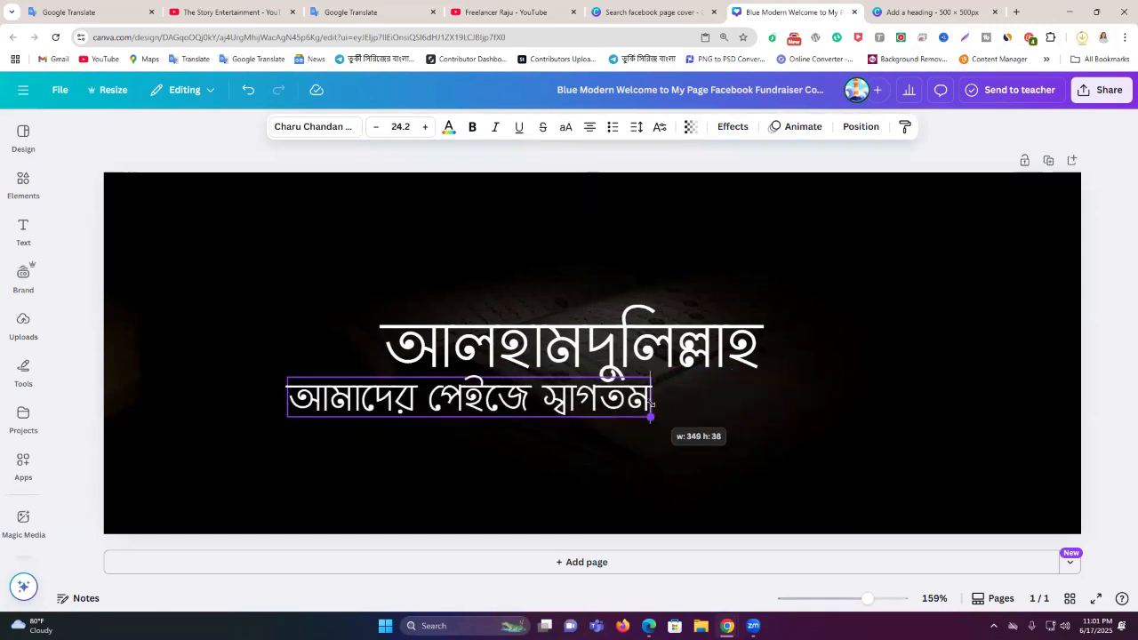
left_click(710, 416)
left_click_drag(388, 407, 482, 416)
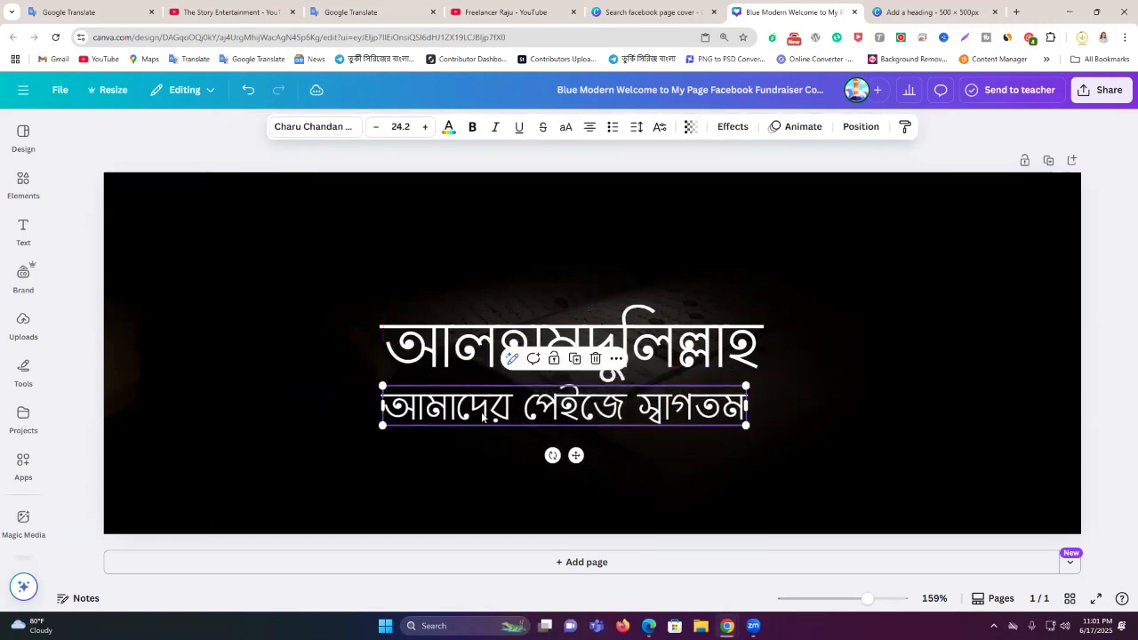
Set the subtitle font to Ekushey Lohit at size 17.5 and centre it under the heading
left_click(299, 135)
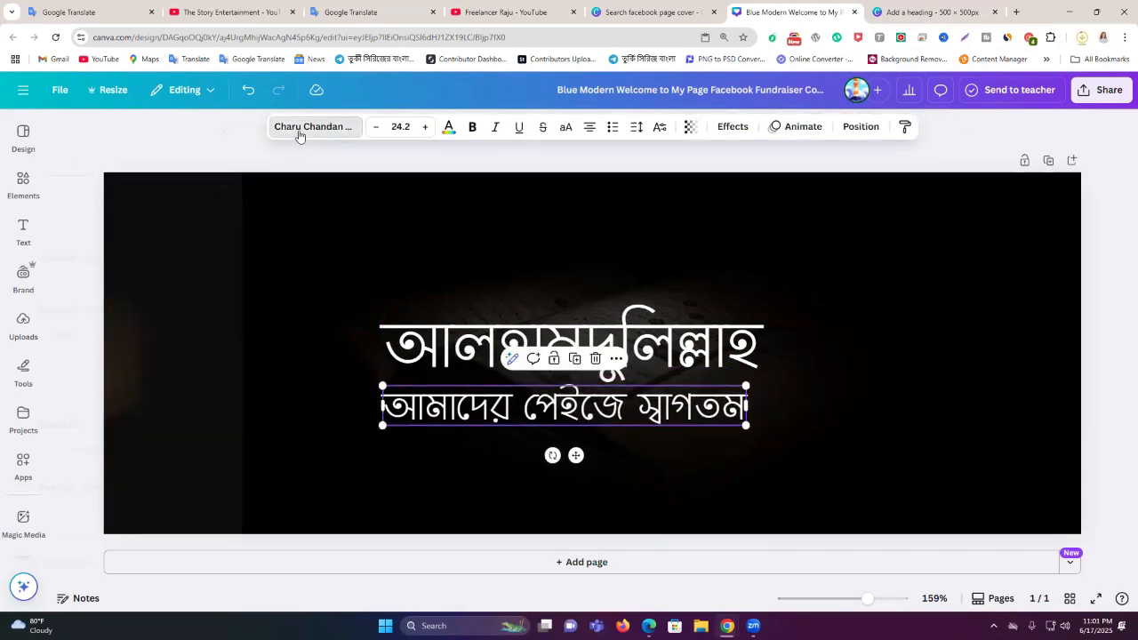
left_click(186, 568)
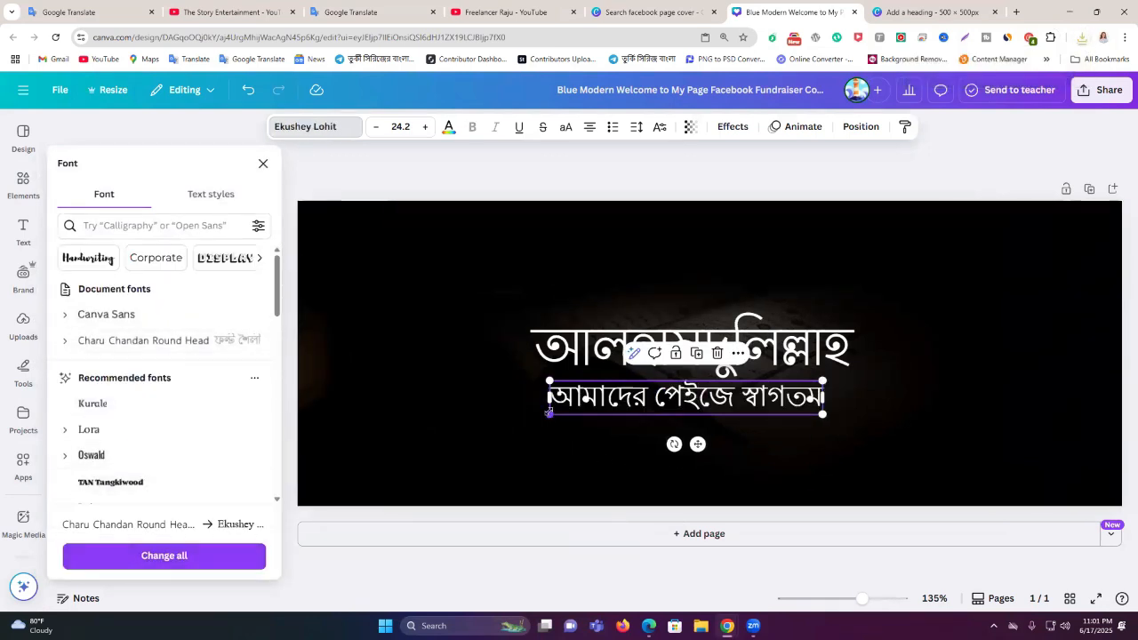
left_click_drag(548, 412, 592, 406)
left_click(708, 392)
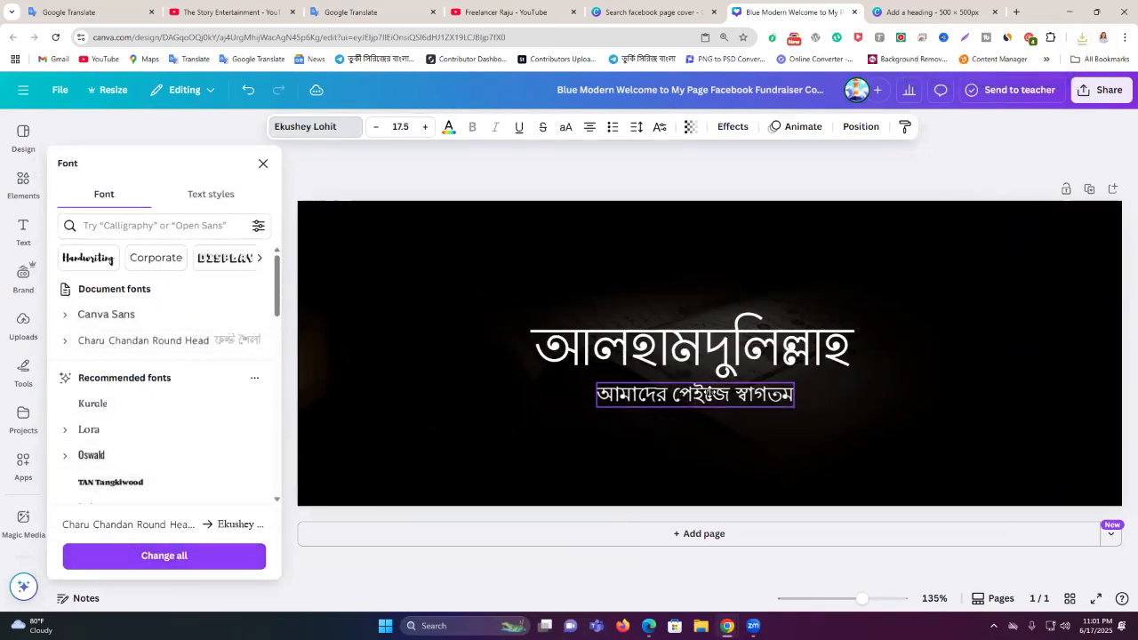
left_click_drag(708, 393, 717, 392)
left_click(1003, 173)
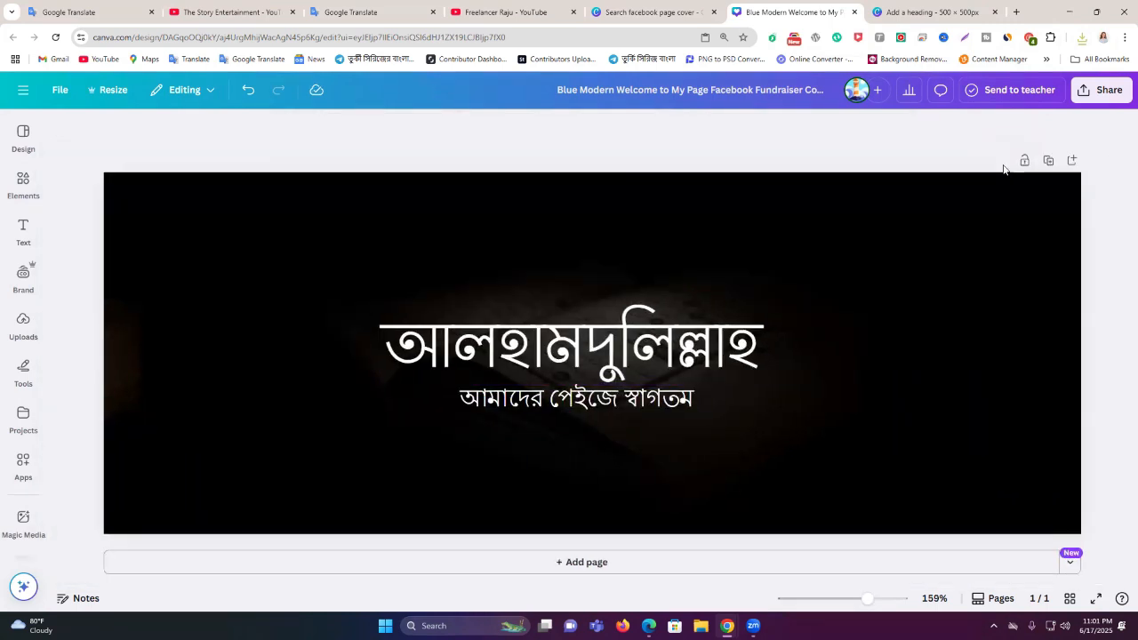
left_click(617, 402)
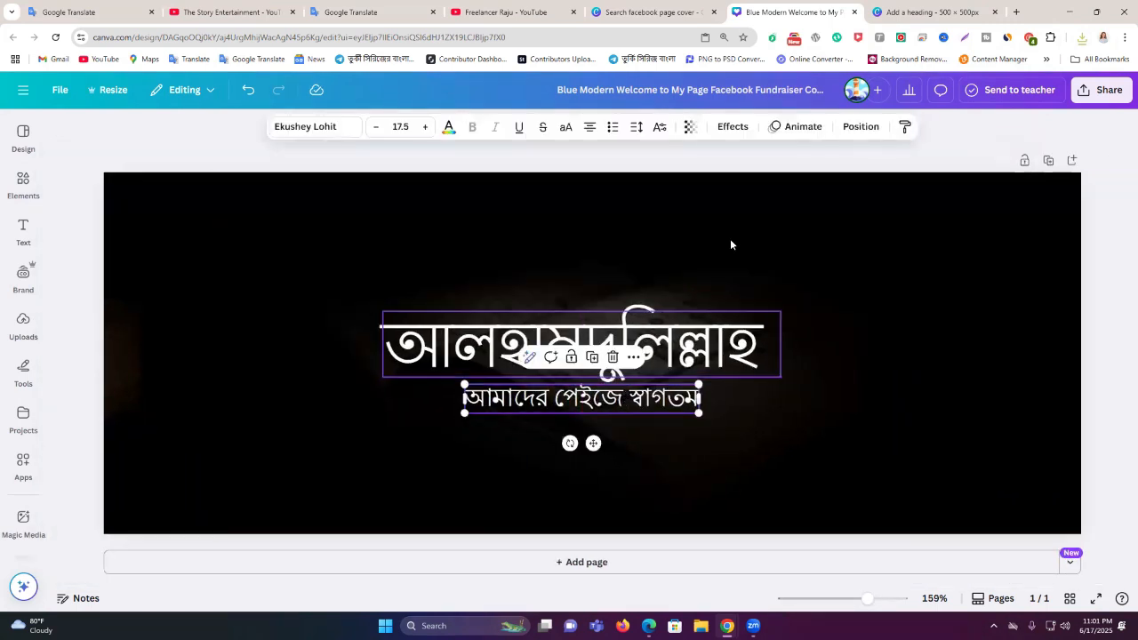
left_click(852, 161)
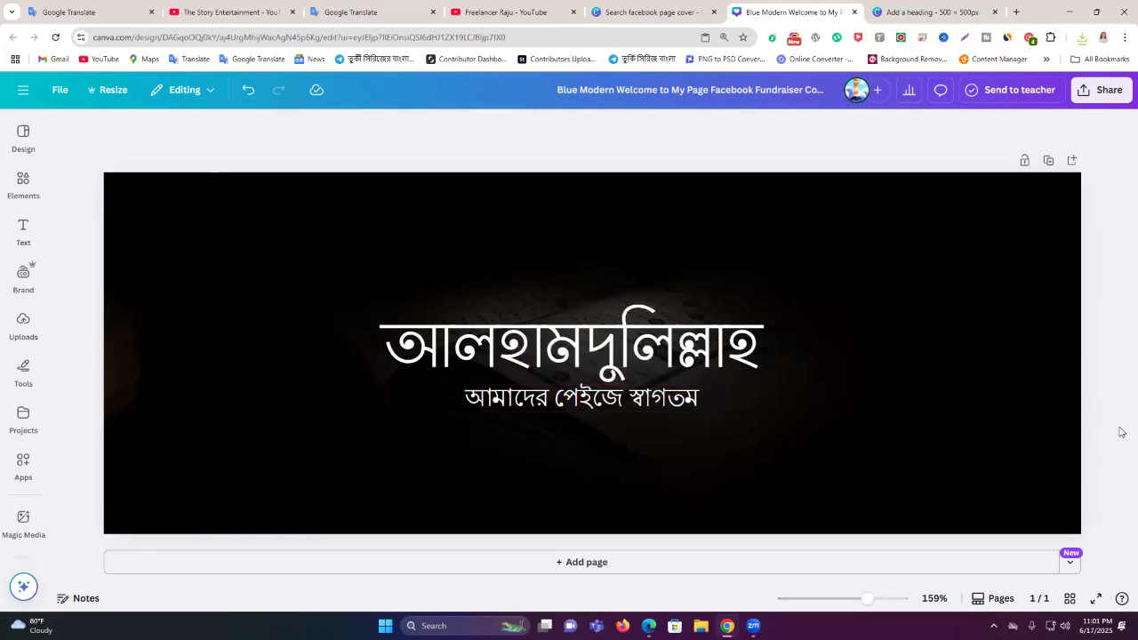
Download the cover from Share > Download as a PNG file (940 × 348, 102 KB)
left_click(1099, 92)
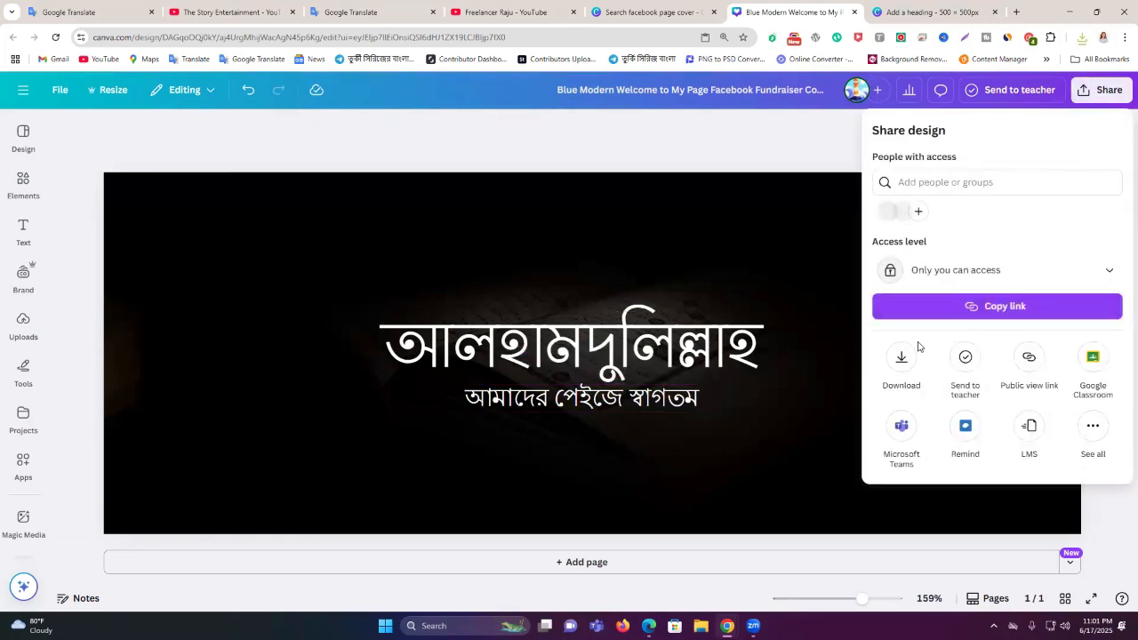
left_click(916, 348)
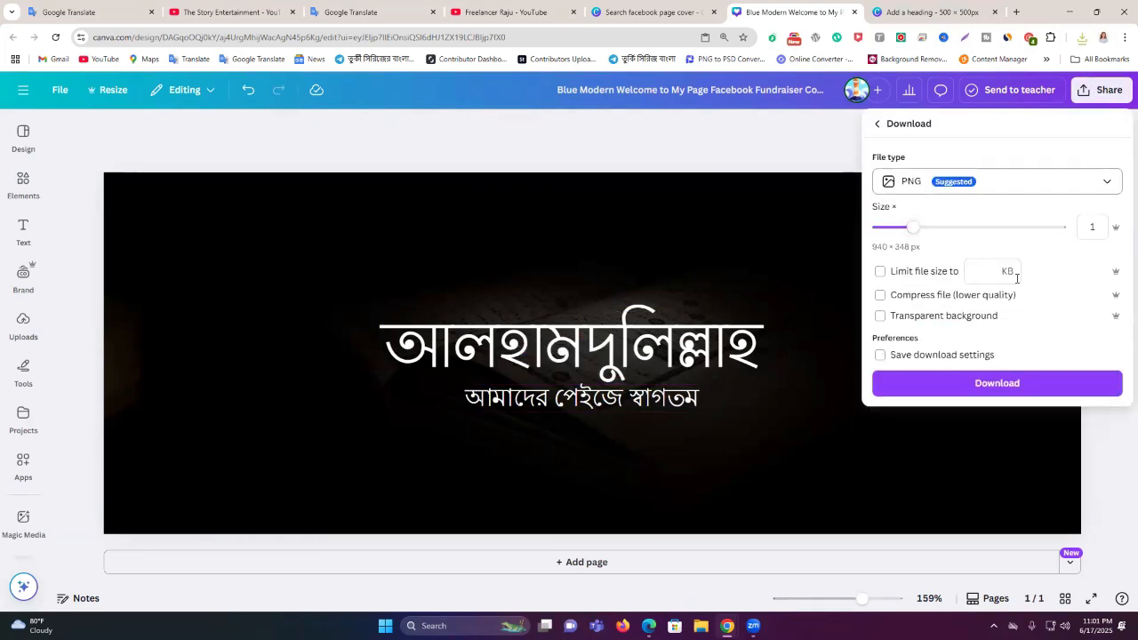
left_click(975, 385)
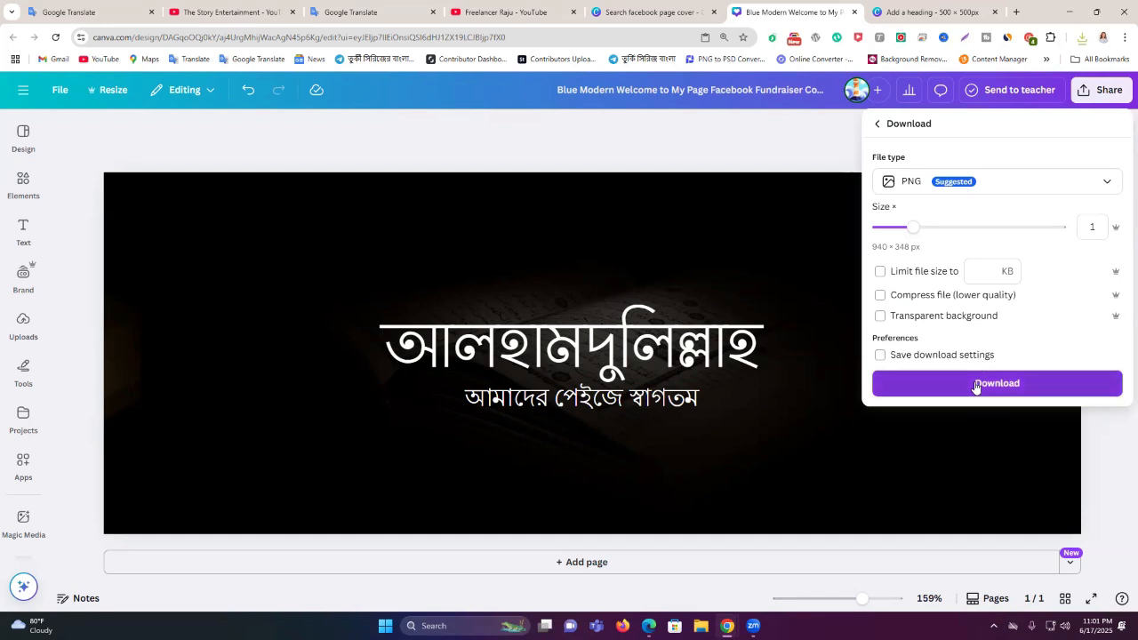
left_click(974, 383)
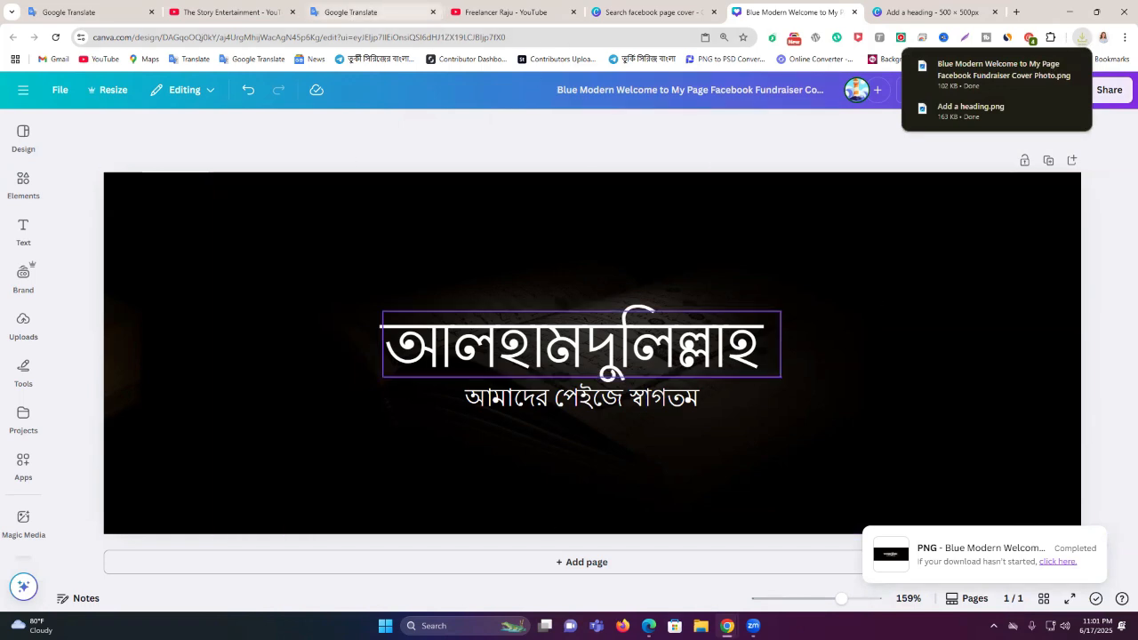
mouse_move(648, 626)
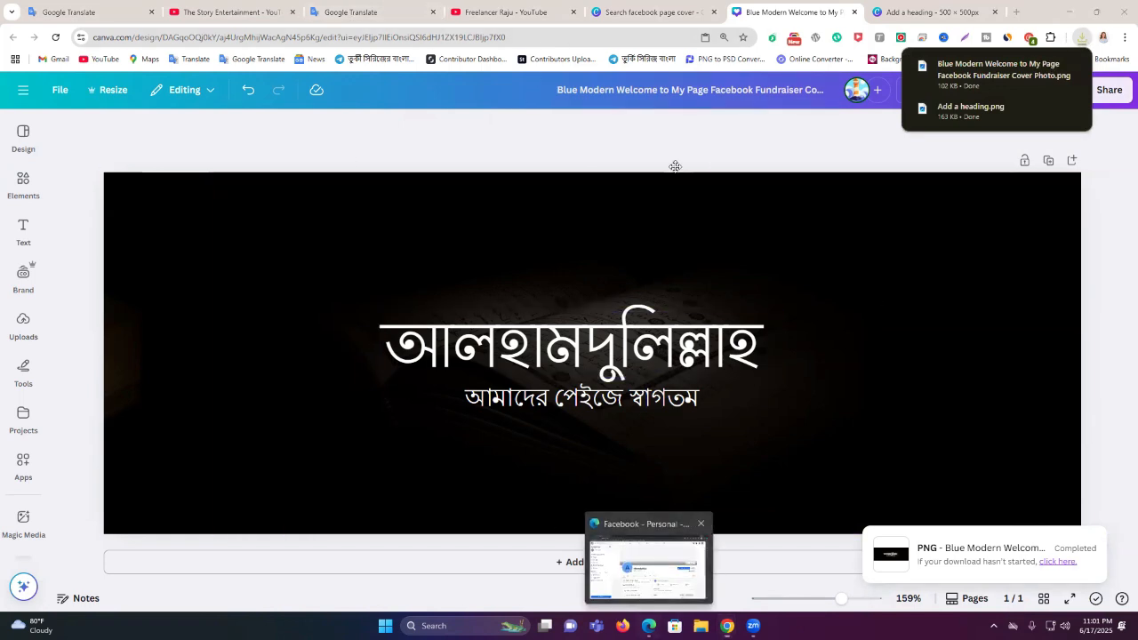
left_click(648, 560)
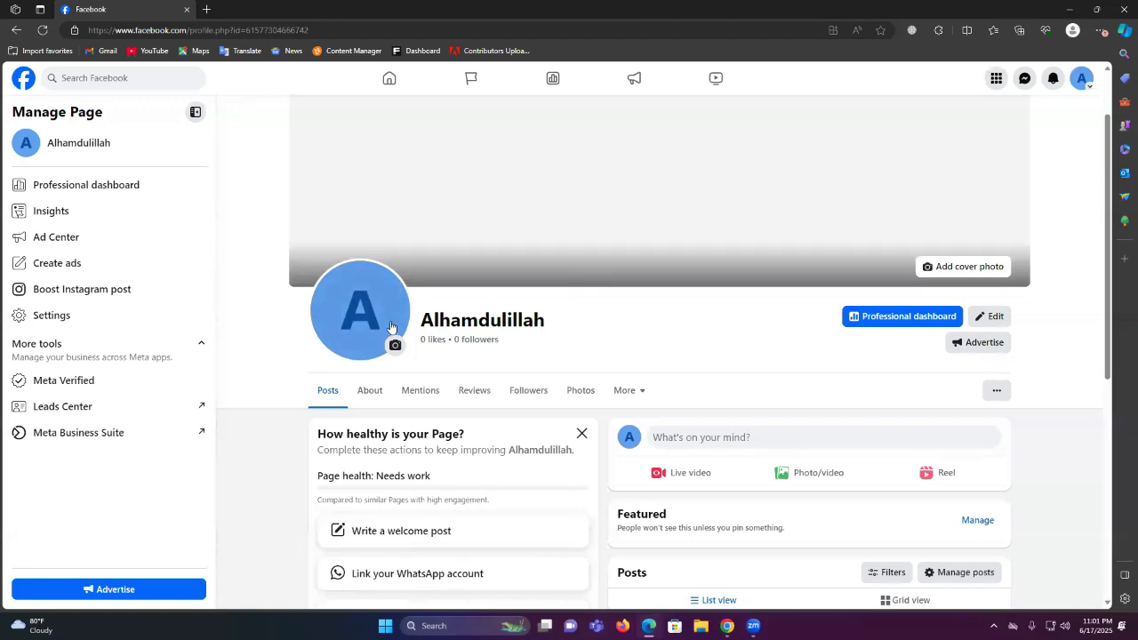
left_click(378, 311)
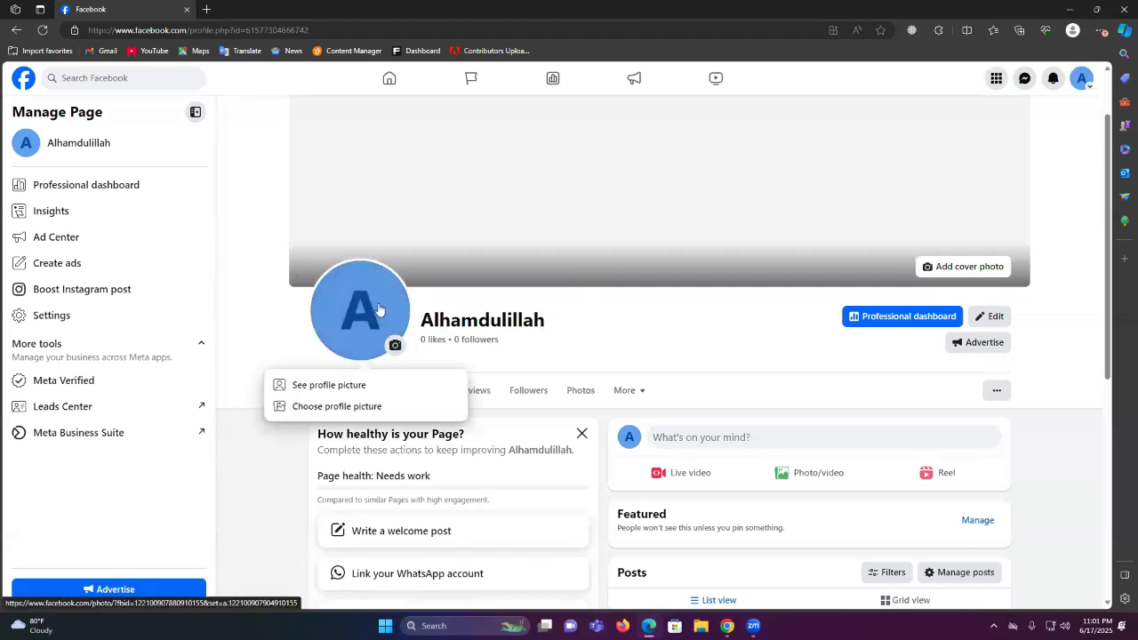
left_click(349, 411)
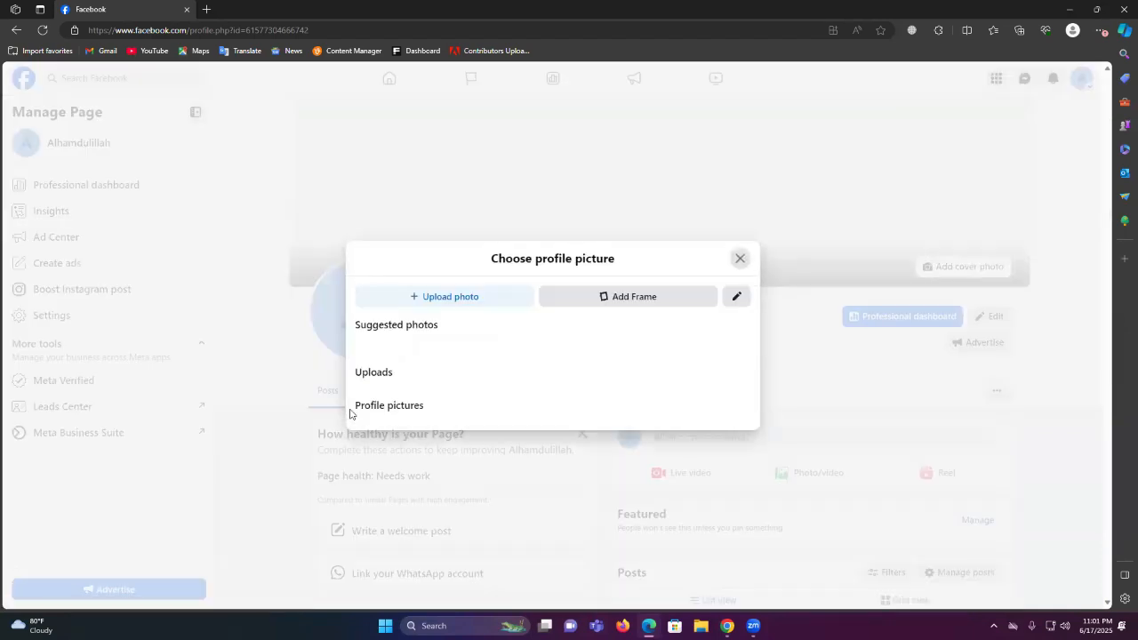
left_click(450, 201)
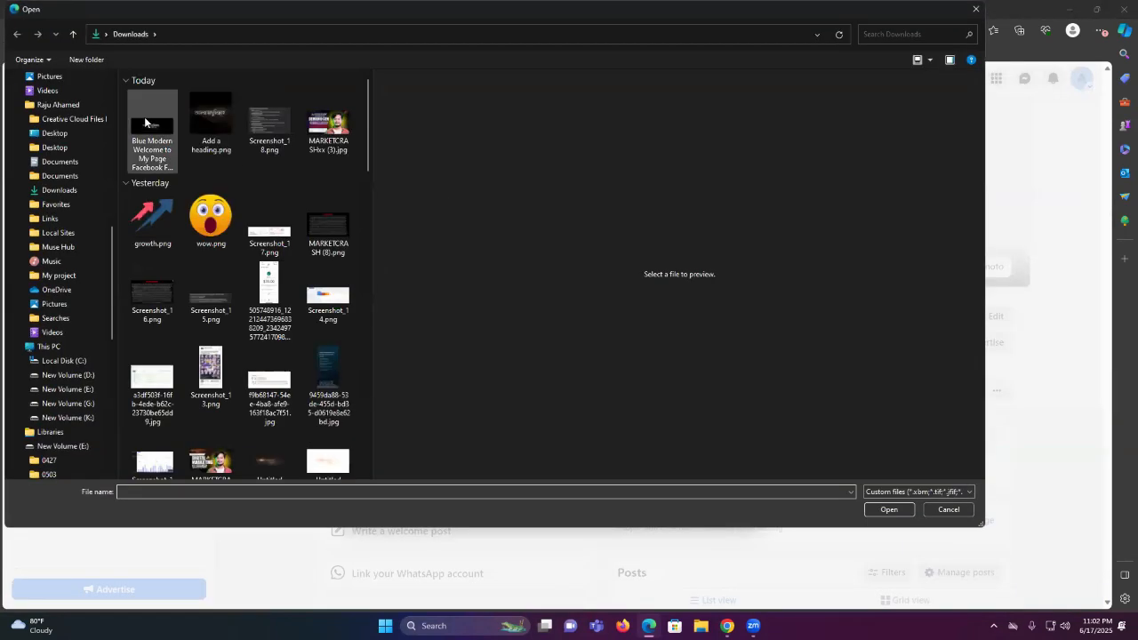
left_click(206, 124)
left_click(884, 509)
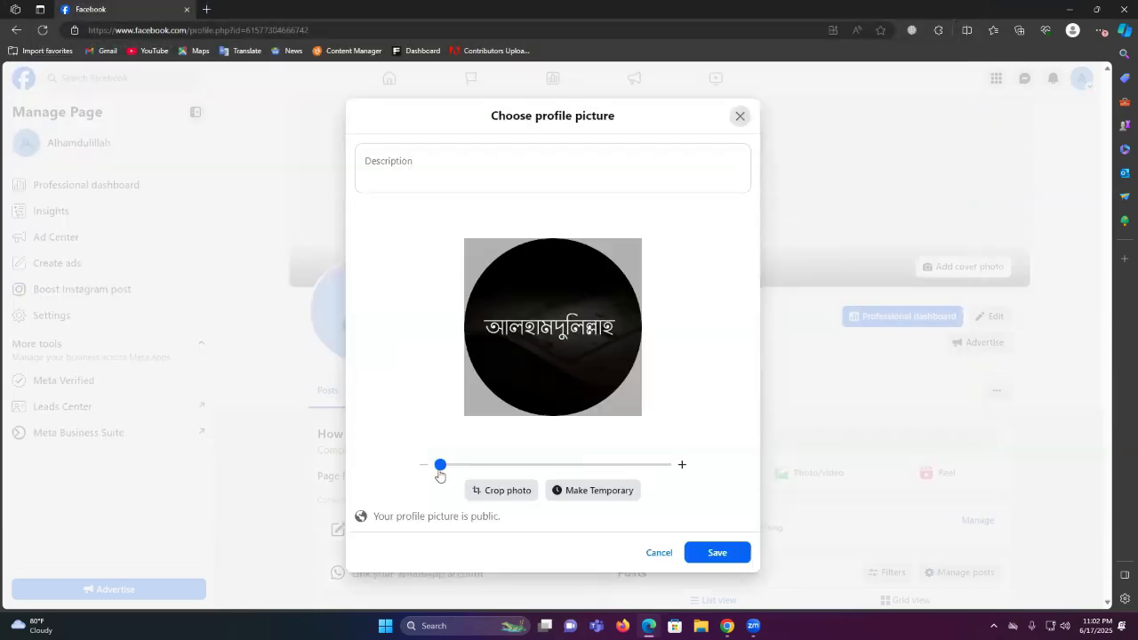
left_click_drag(439, 475, 452, 462)
mouse_move(574, 254)
left_mouse_down()
mouse_move(571, 279)
mouse_move(577, 258)
left_mouse_up()
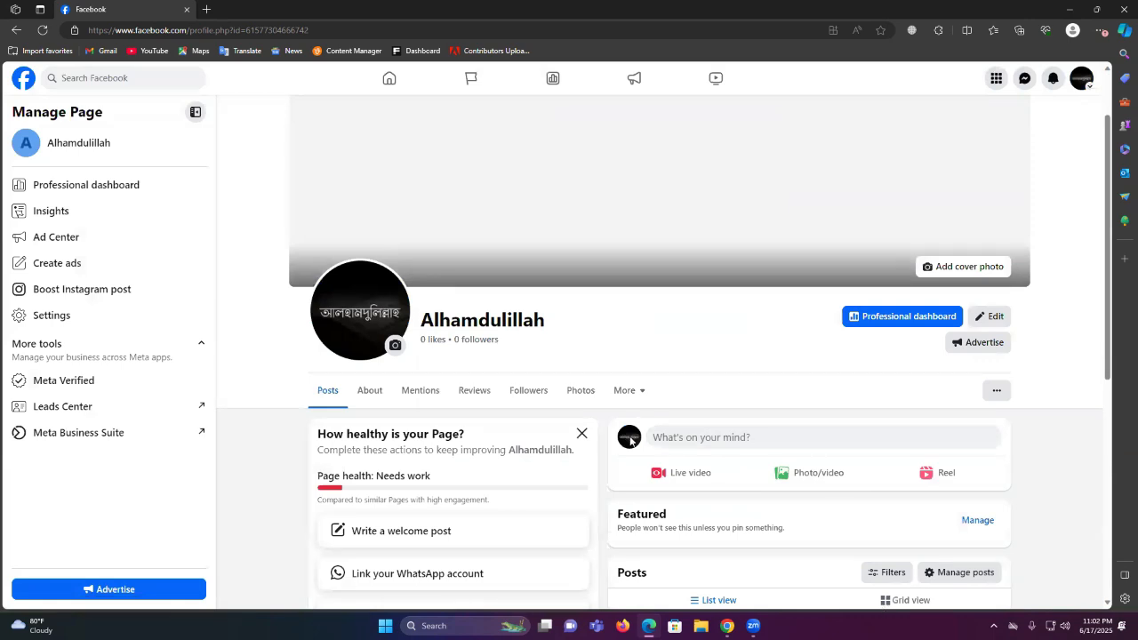
Upload the downloaded Alhamdulillah welcome image through Add cover photo and save it as the cover
left_click(949, 270)
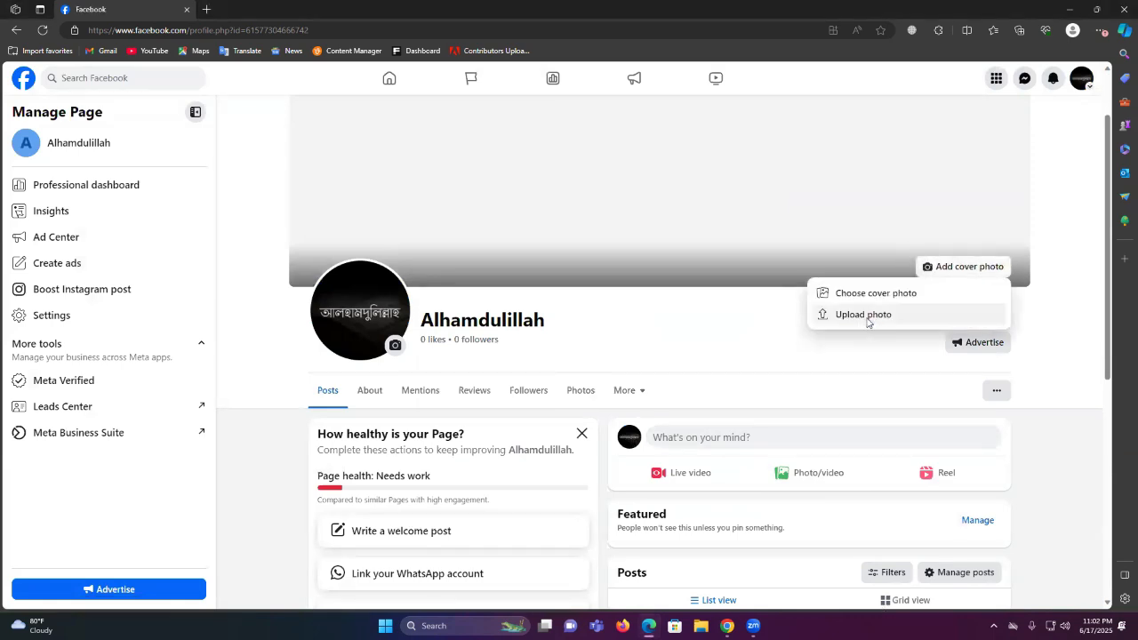
left_click(867, 318)
left_click(152, 125)
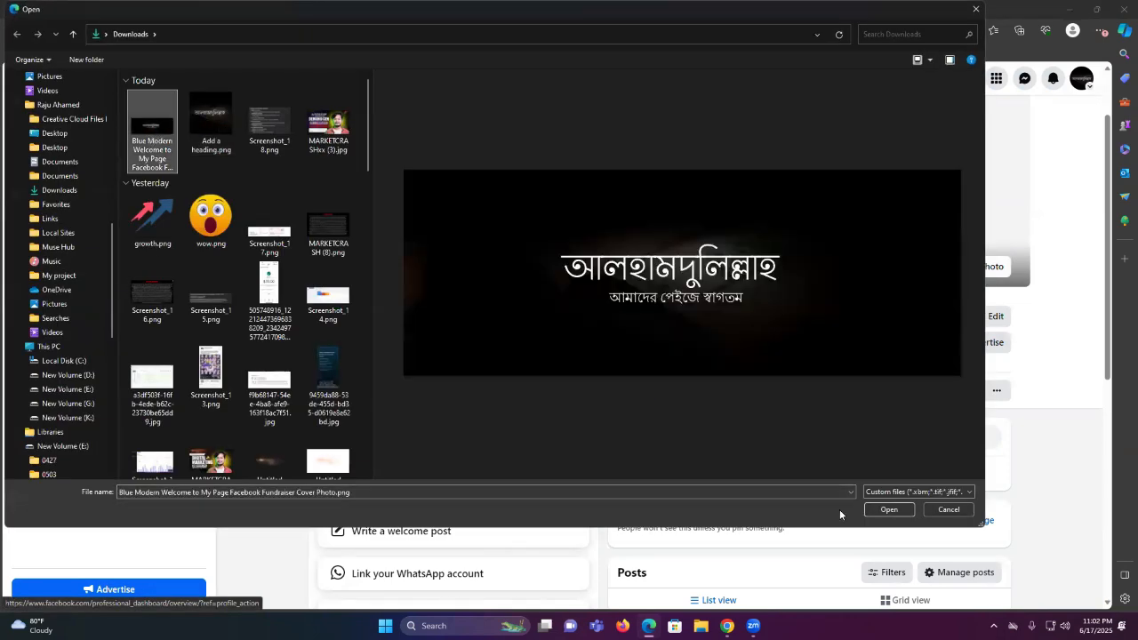
left_click(887, 508)
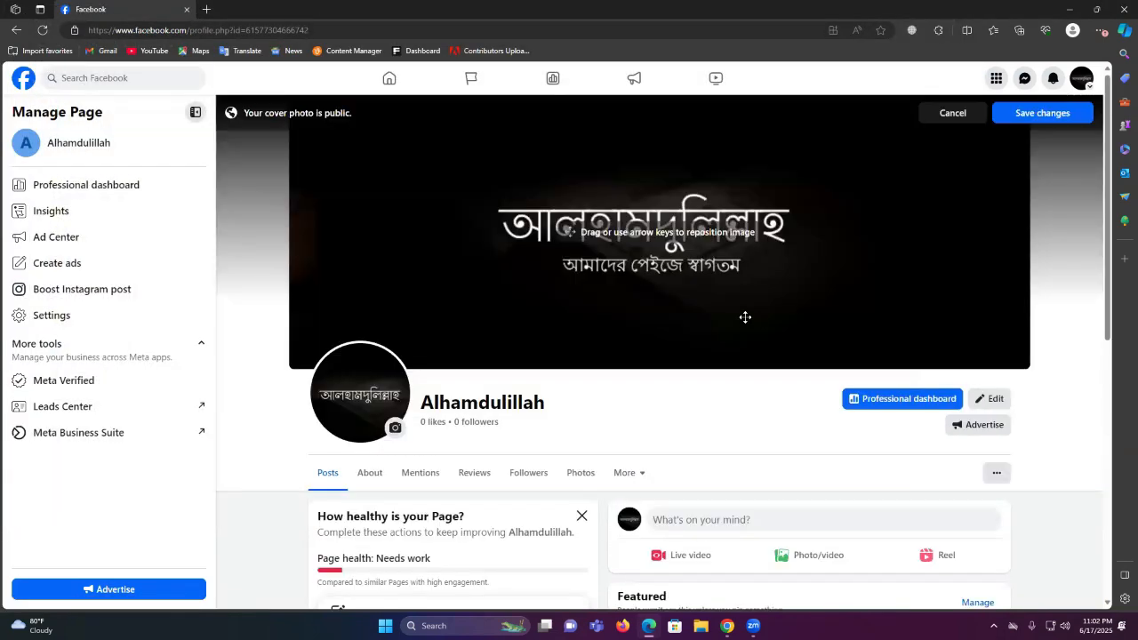
left_click(1032, 116)
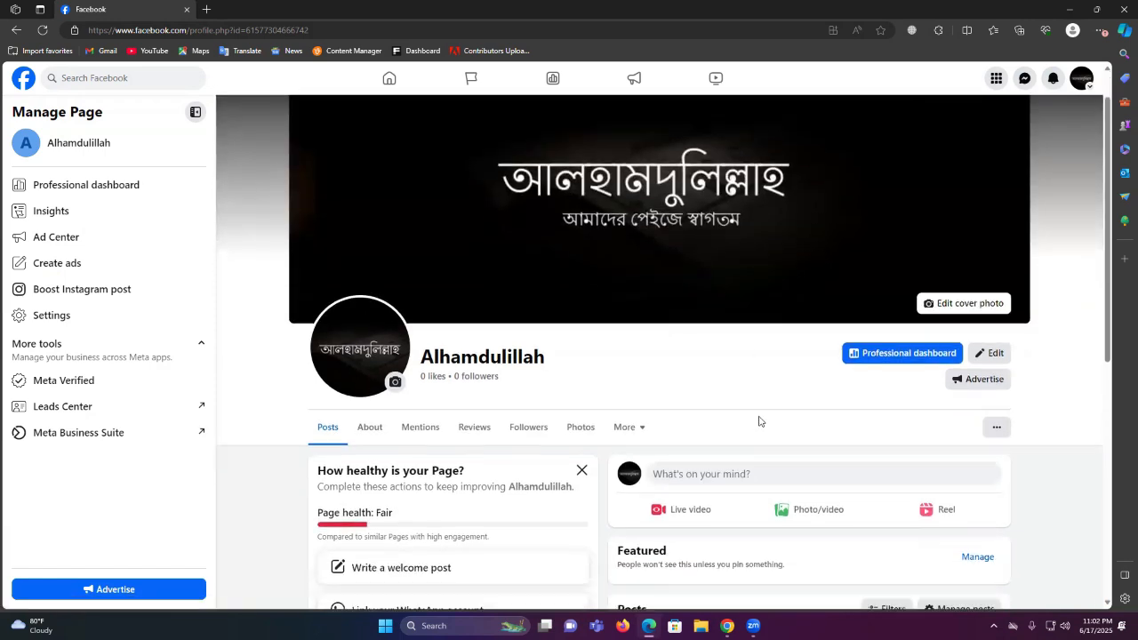
scroll(758, 418, "down", 2)
scroll(759, 415, "up", 2)
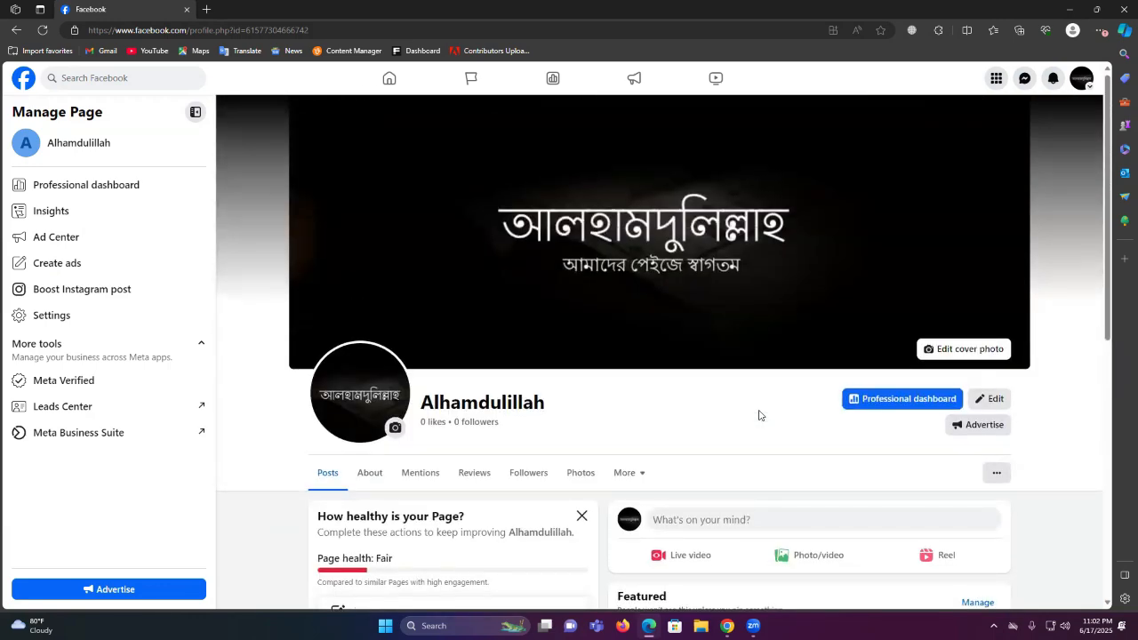
scroll(758, 415, "down", 1)
scroll(757, 413, "up", 1)
scroll(657, 311, "down", 1)
scroll(658, 311, "up", 1)
scroll(800, 307, "down", 4)
scroll(785, 316, "up", 2)
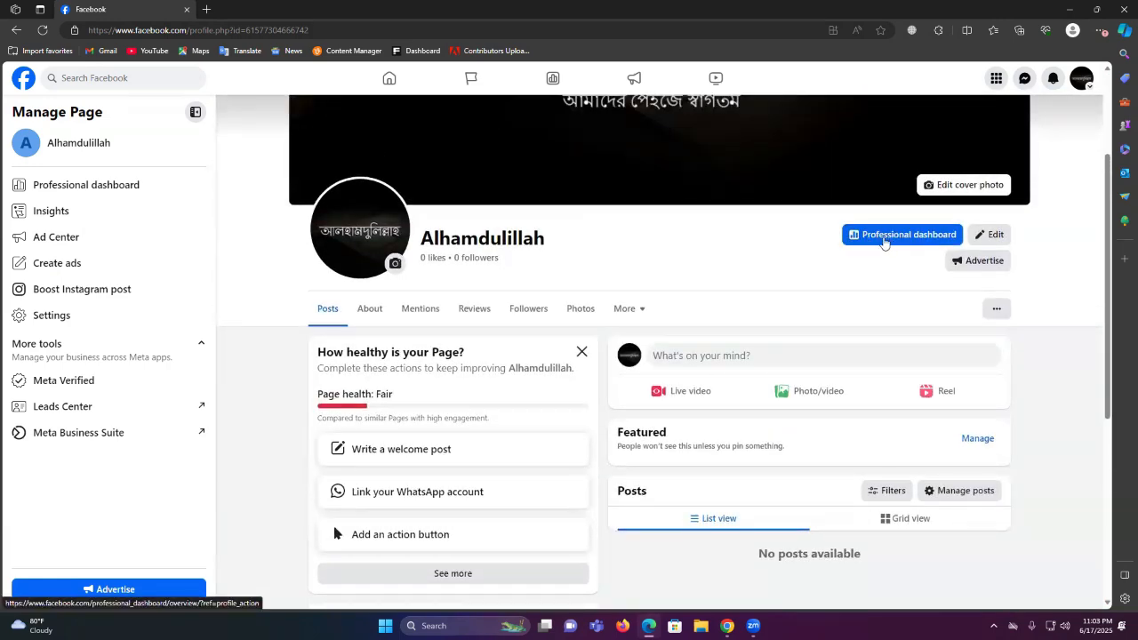
Open Professional dashboard, then Page setup under Help and guidance to view the completion checklist
left_click(885, 238)
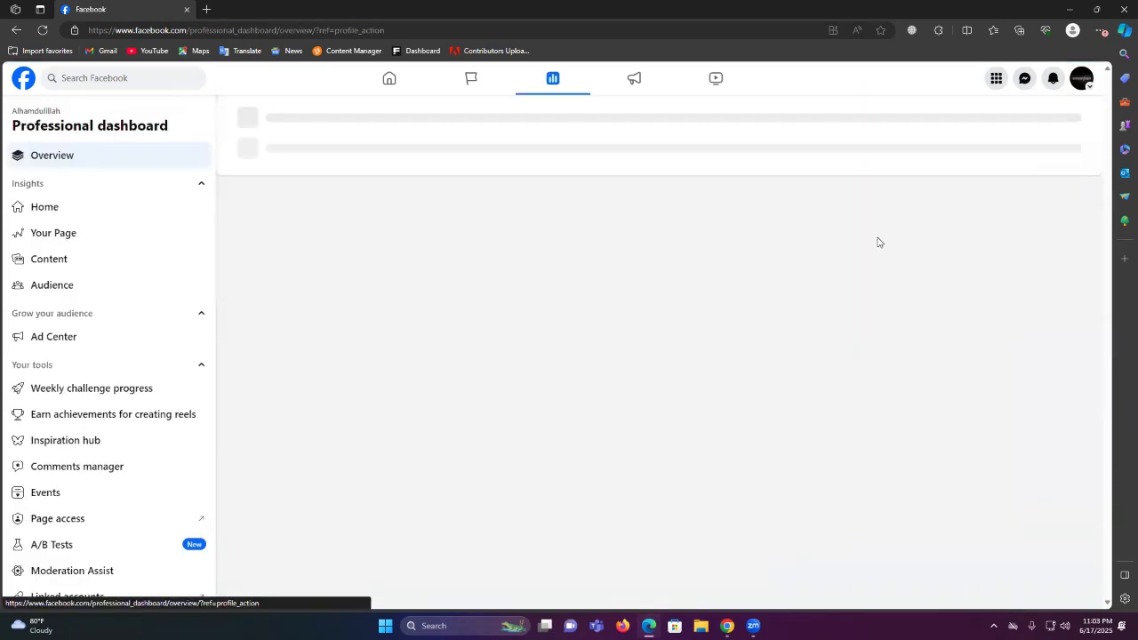
scroll(533, 363, "down", 3)
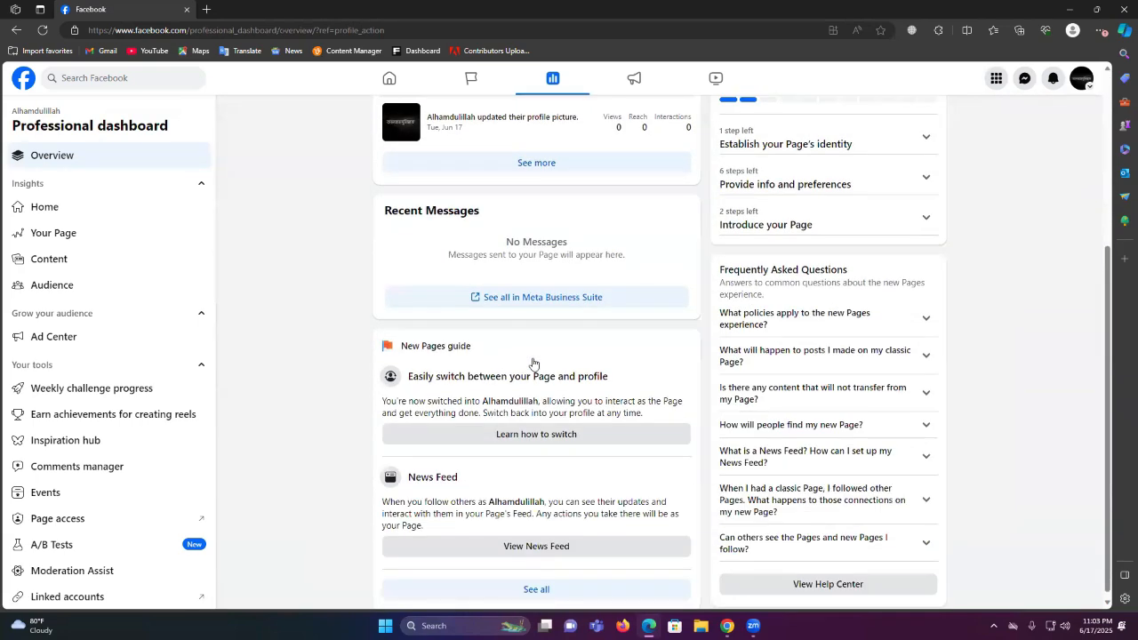
scroll(78, 569, "down", 3)
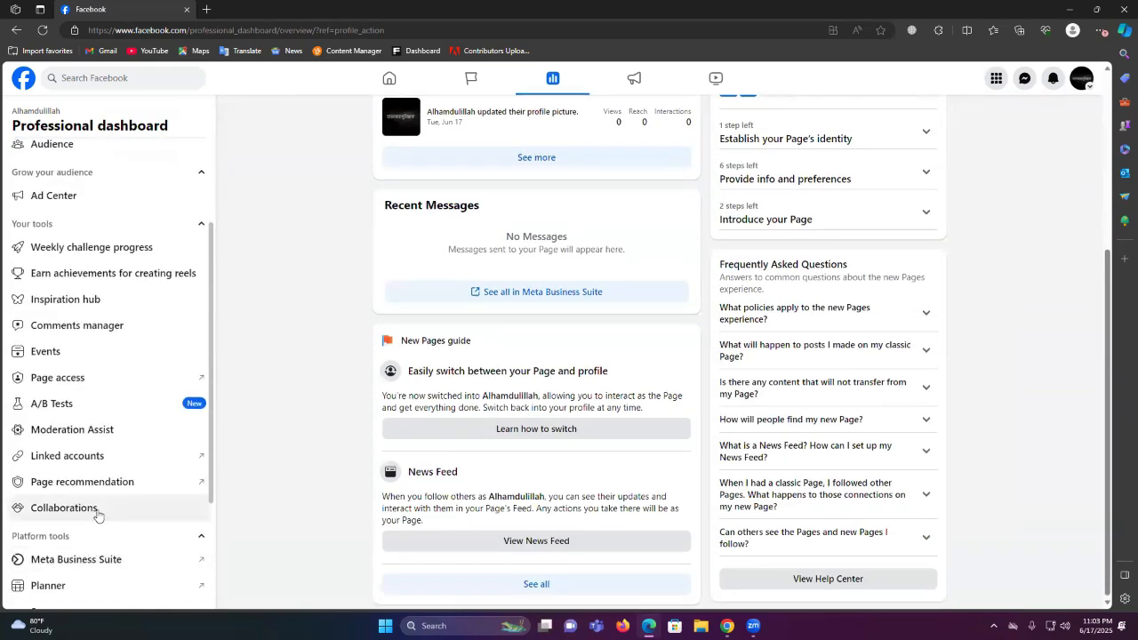
scroll(106, 391, "down", 1)
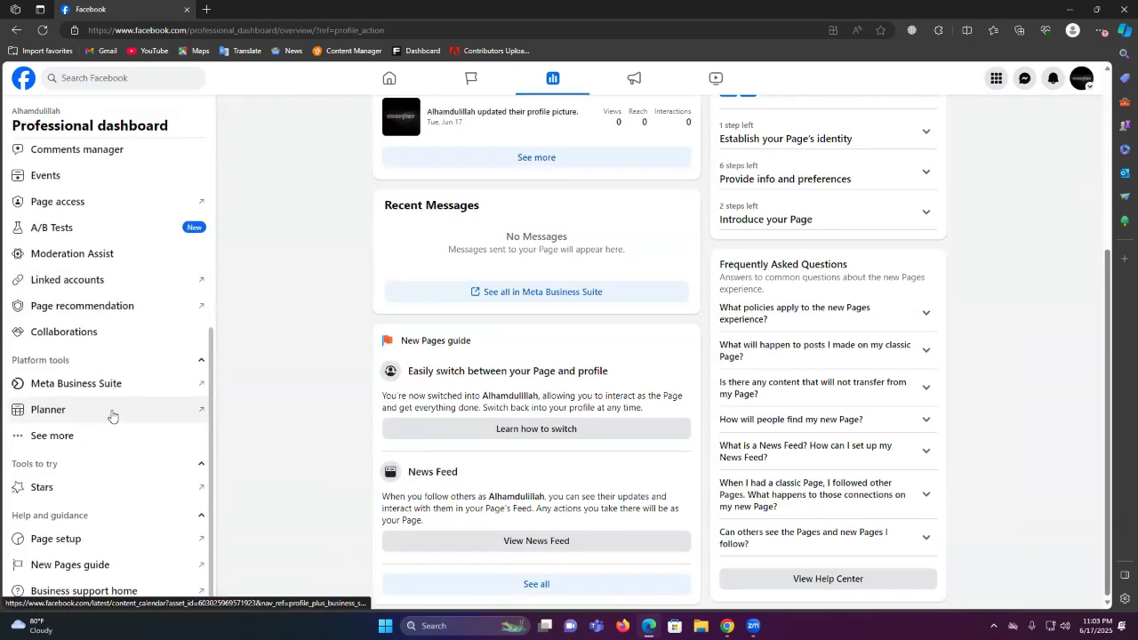
left_click(93, 544)
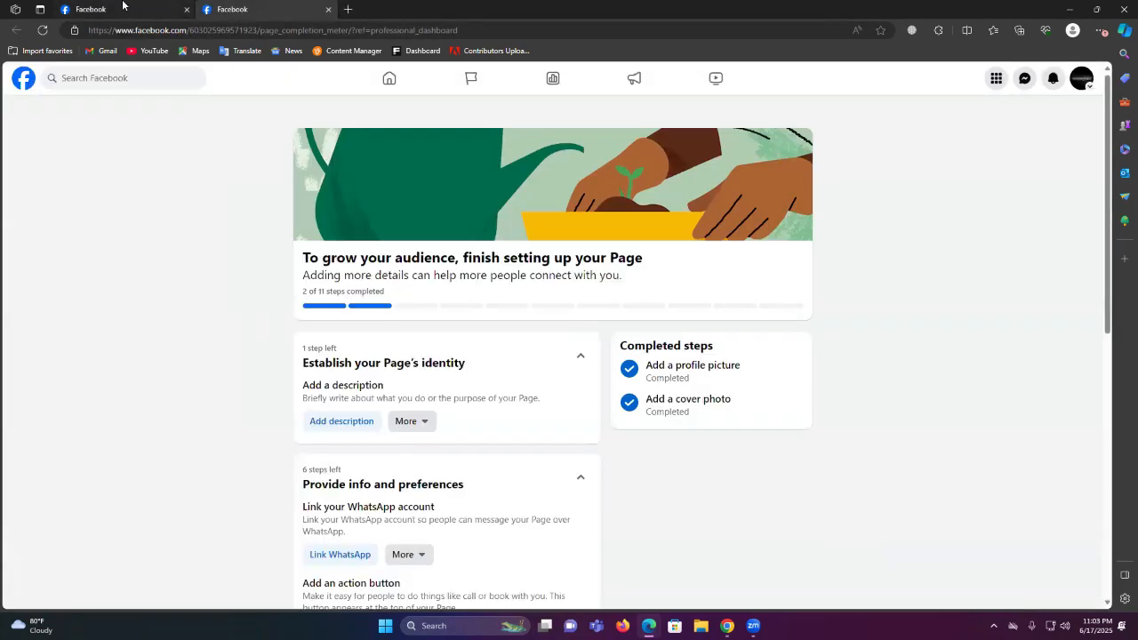
scroll(547, 464, "down", 3)
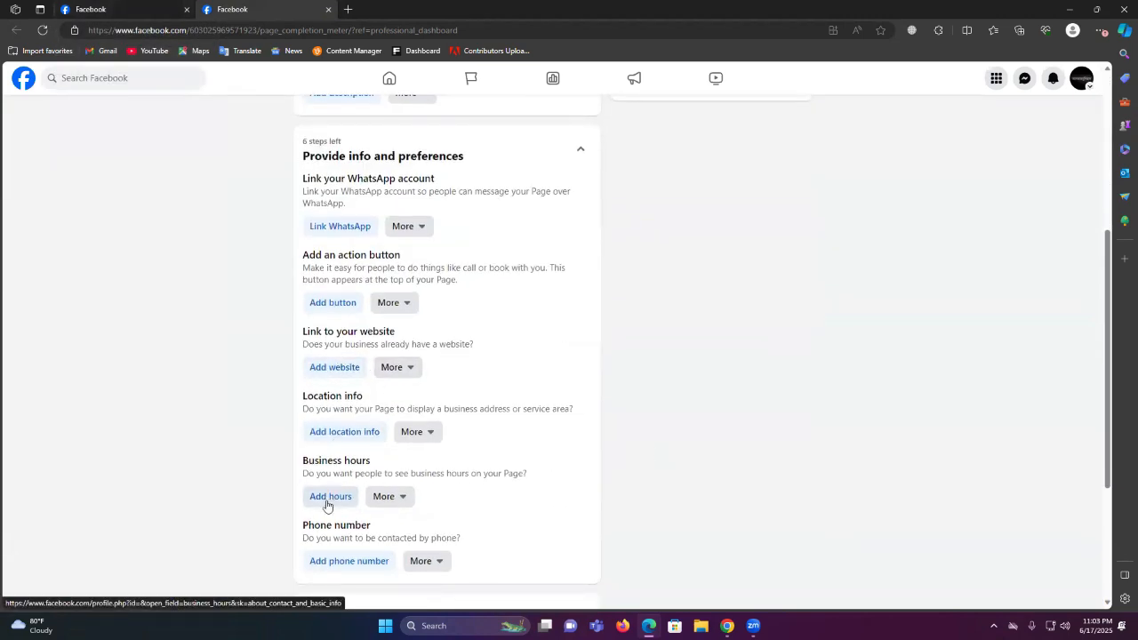
scroll(360, 267, "up", 1)
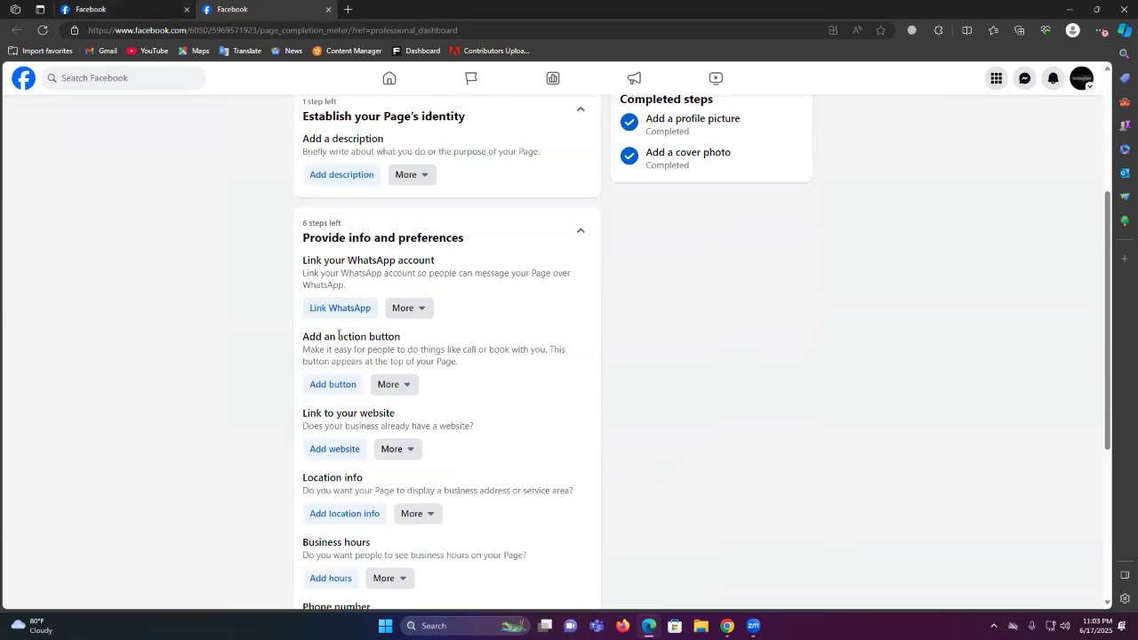
scroll(425, 367, "up", 3)
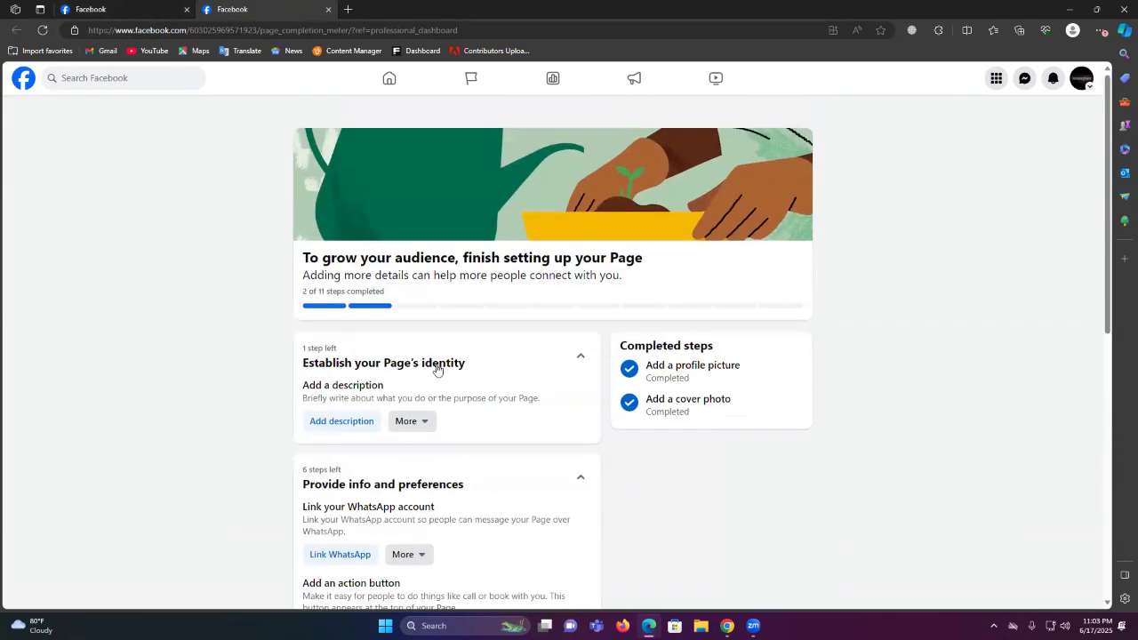
scroll(435, 368, "down", 3)
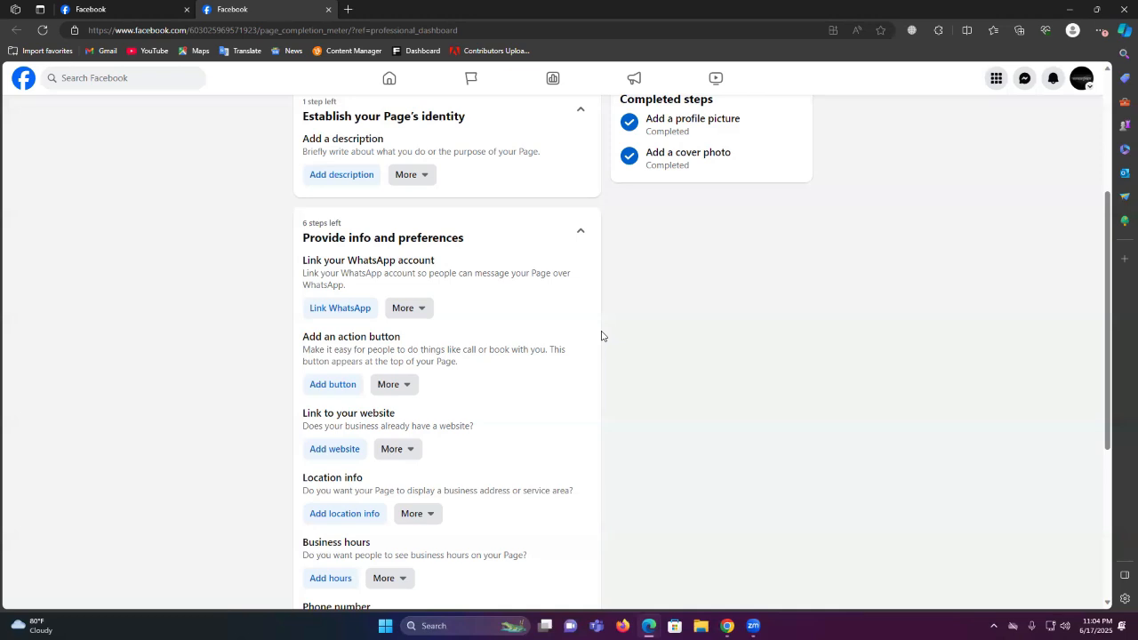
scroll(601, 336, "down", 3)
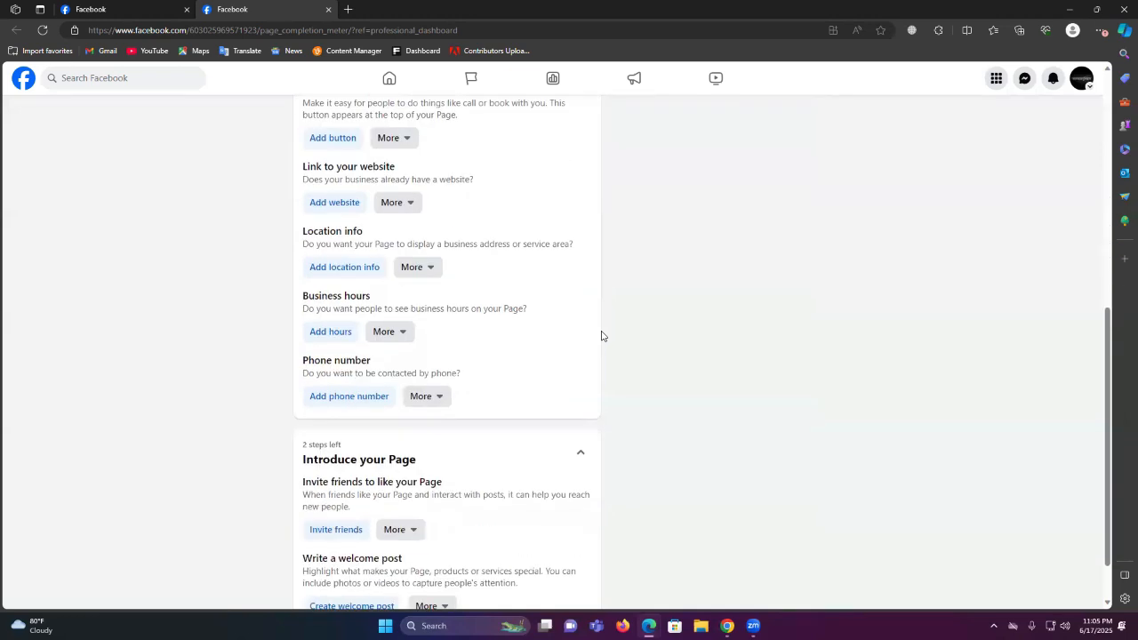
scroll(601, 336, "up", 2)
scroll(601, 336, "down", 2)
scroll(600, 336, "down", 1)
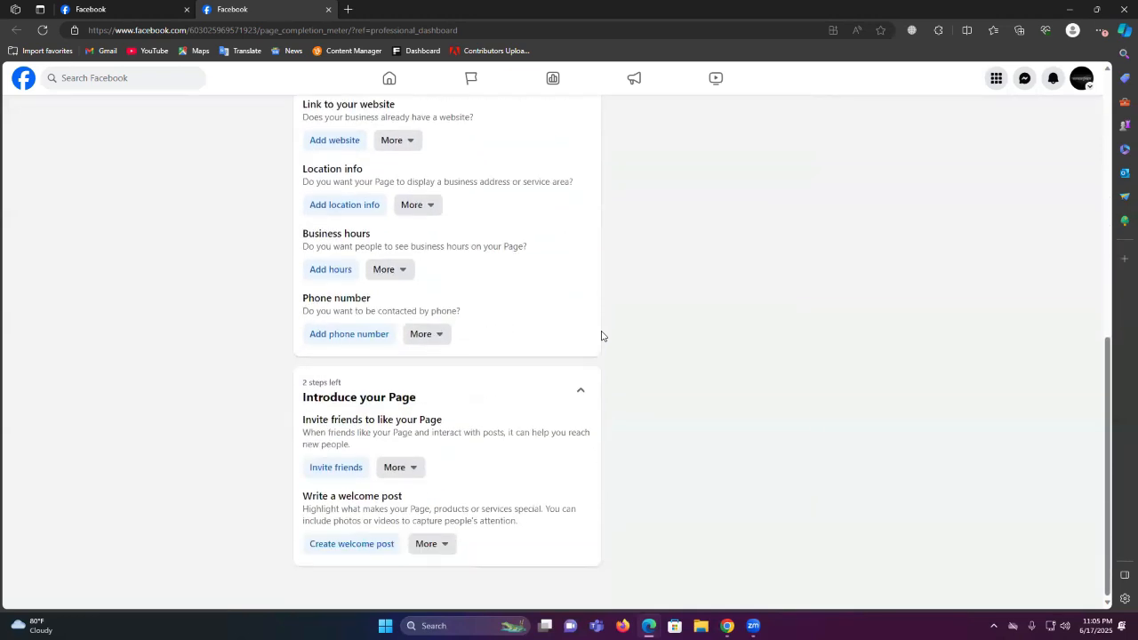
scroll(601, 336, "up", 4)
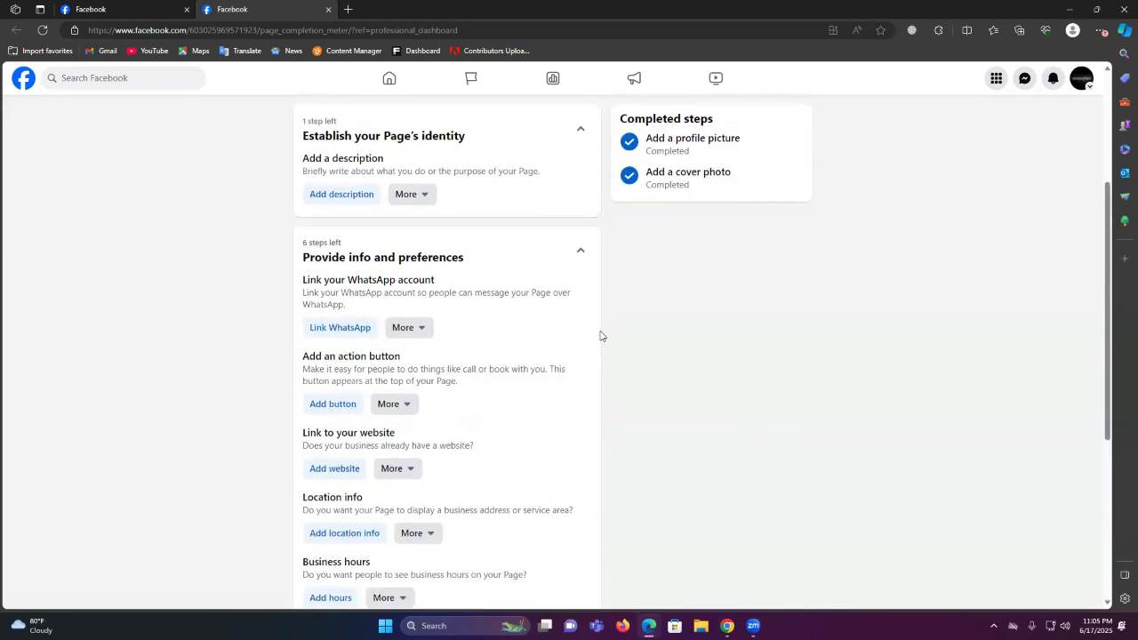
Copy the Bengali paragraph from Google Translate and paste it into the Page's Bio description
left_click(349, 200)
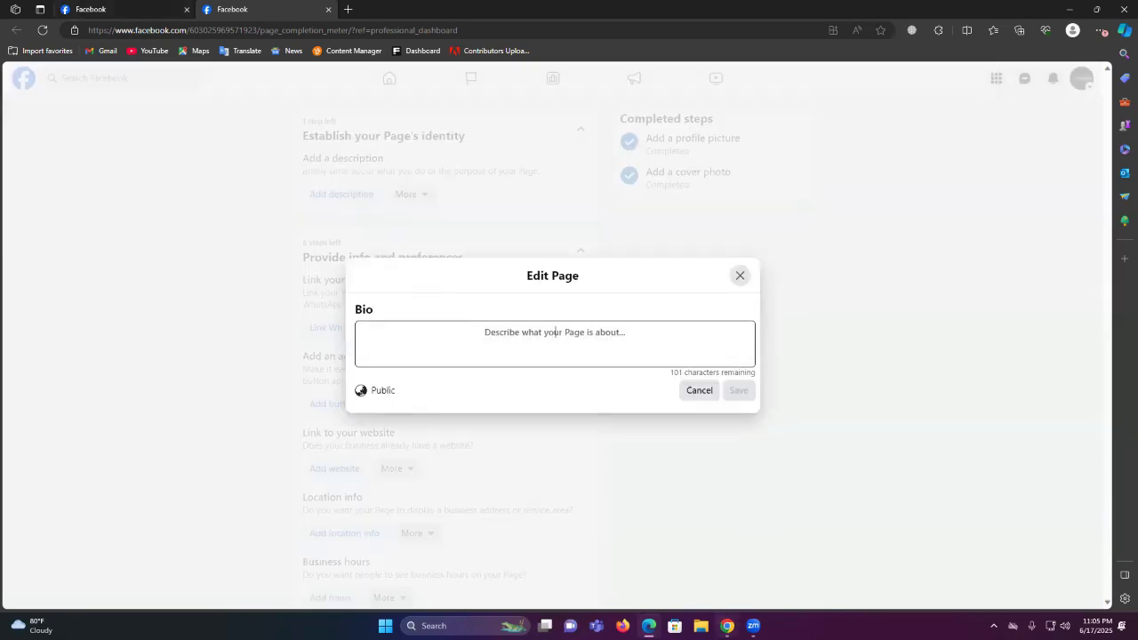
mouse_move(725, 623)
left_click(669, 601)
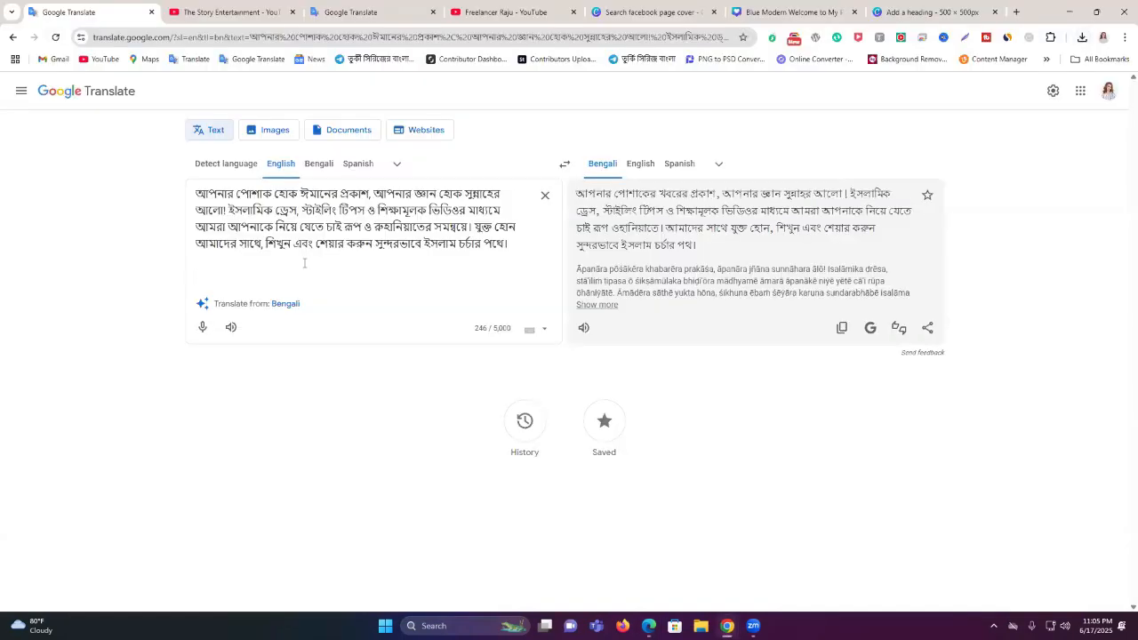
key("ctrl+a")
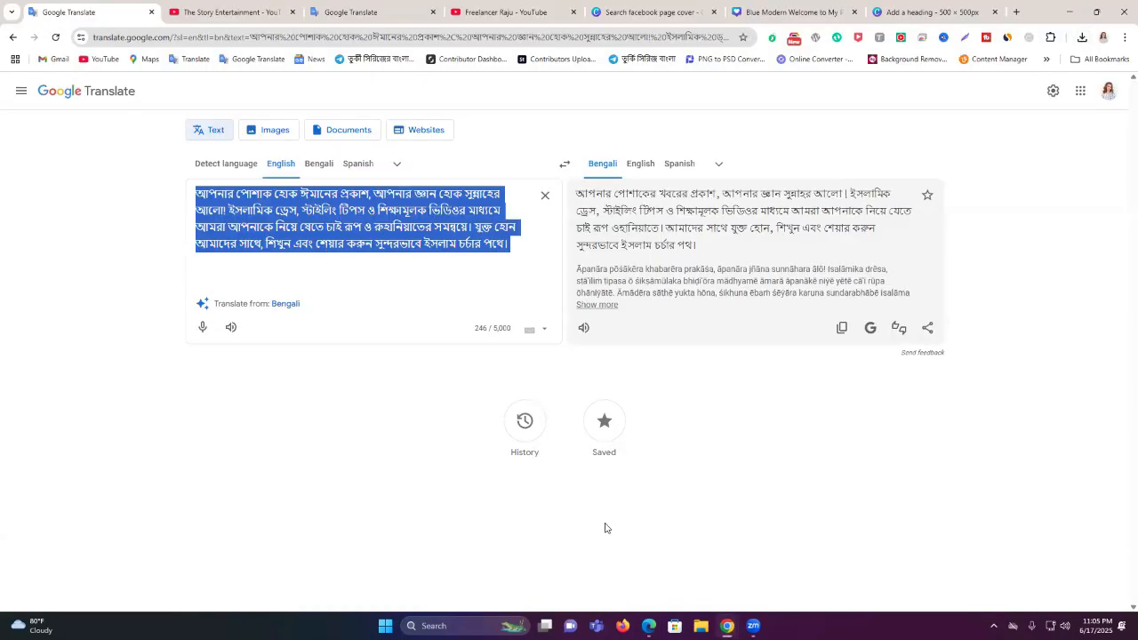
left_click(648, 625)
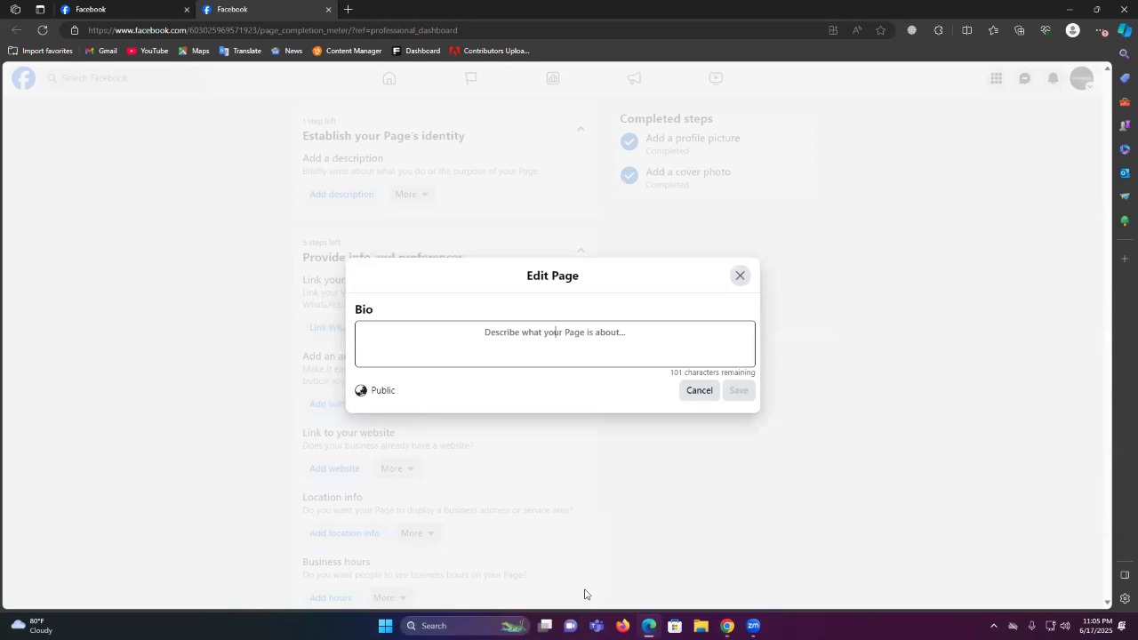
key("ctrl+v")
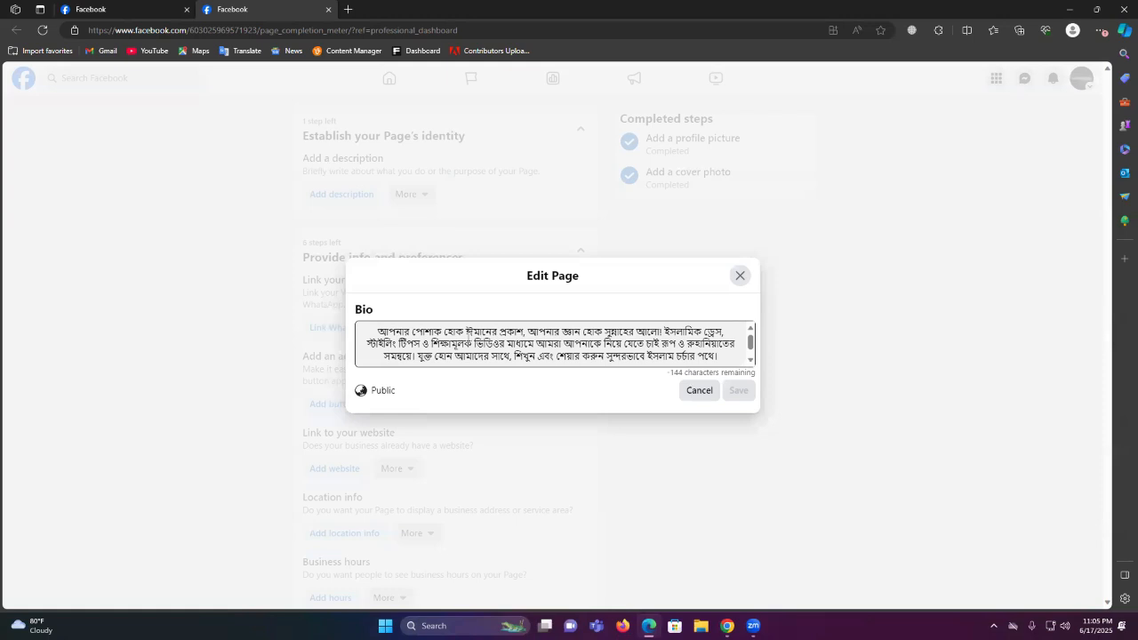
Delete the phrase about Islamic dress and styling tips from the Bio text
double_click(677, 372)
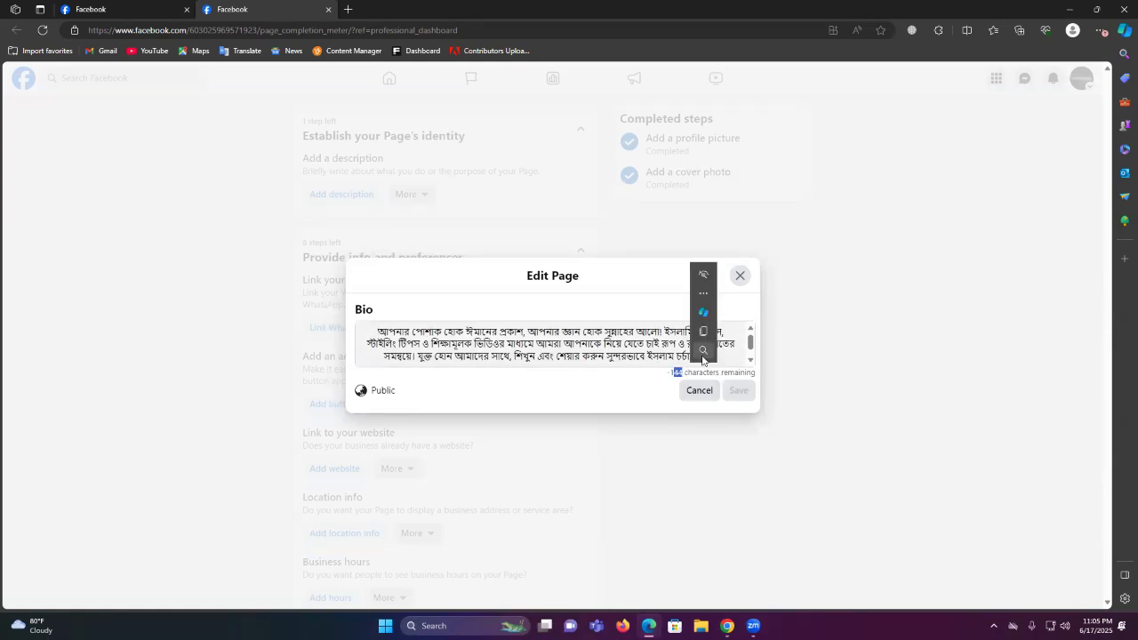
left_click(701, 355)
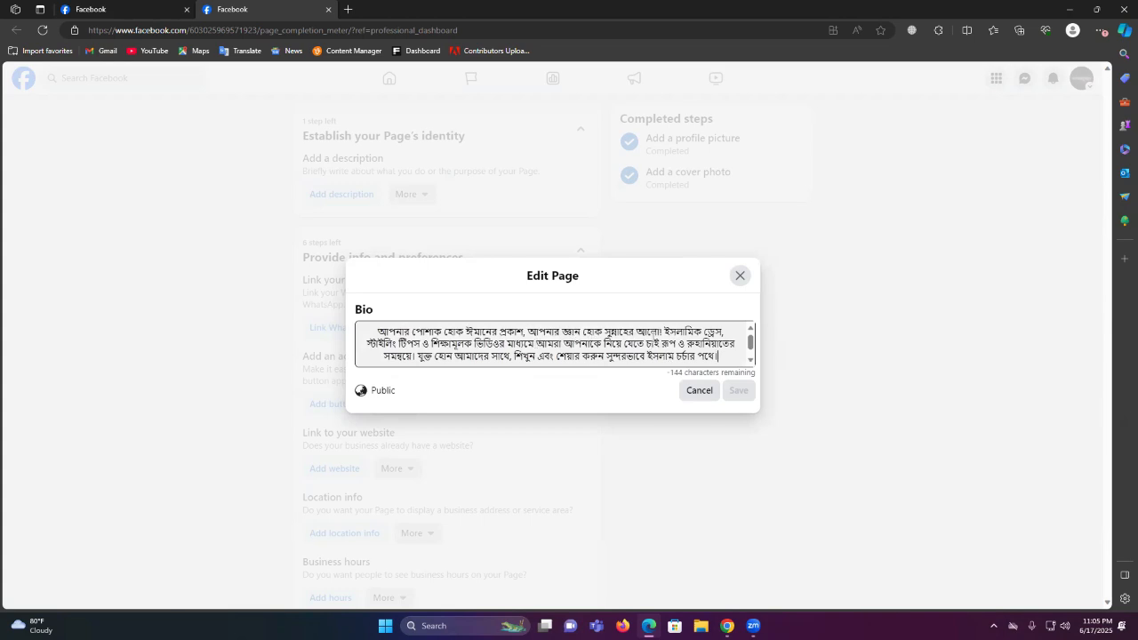
left_click_drag(665, 332, 429, 344)
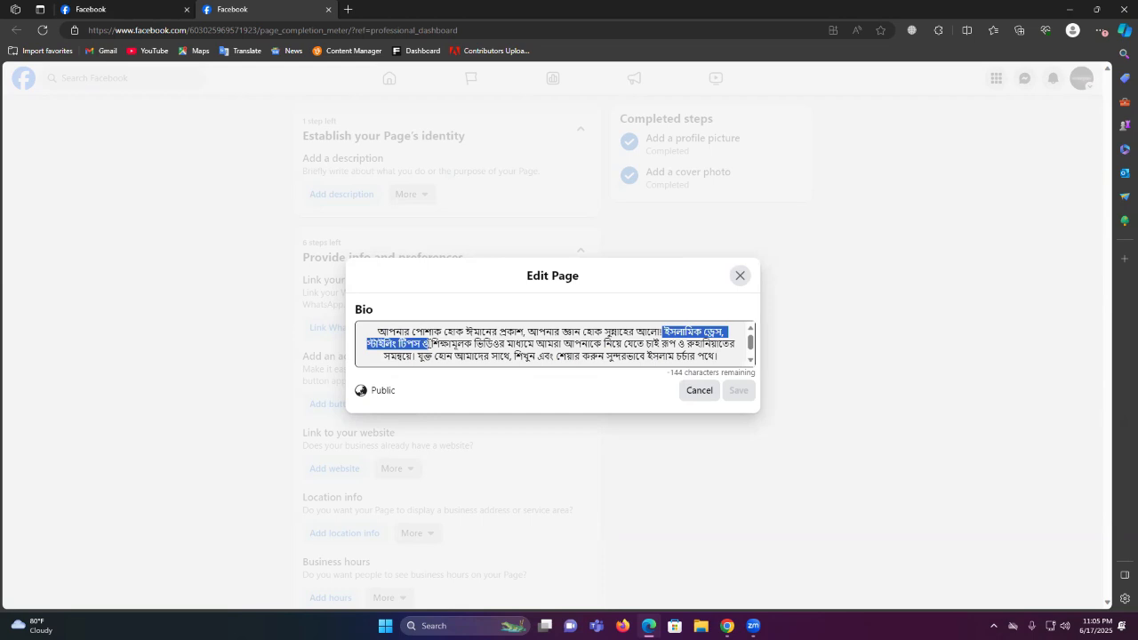
key("BackSpace")
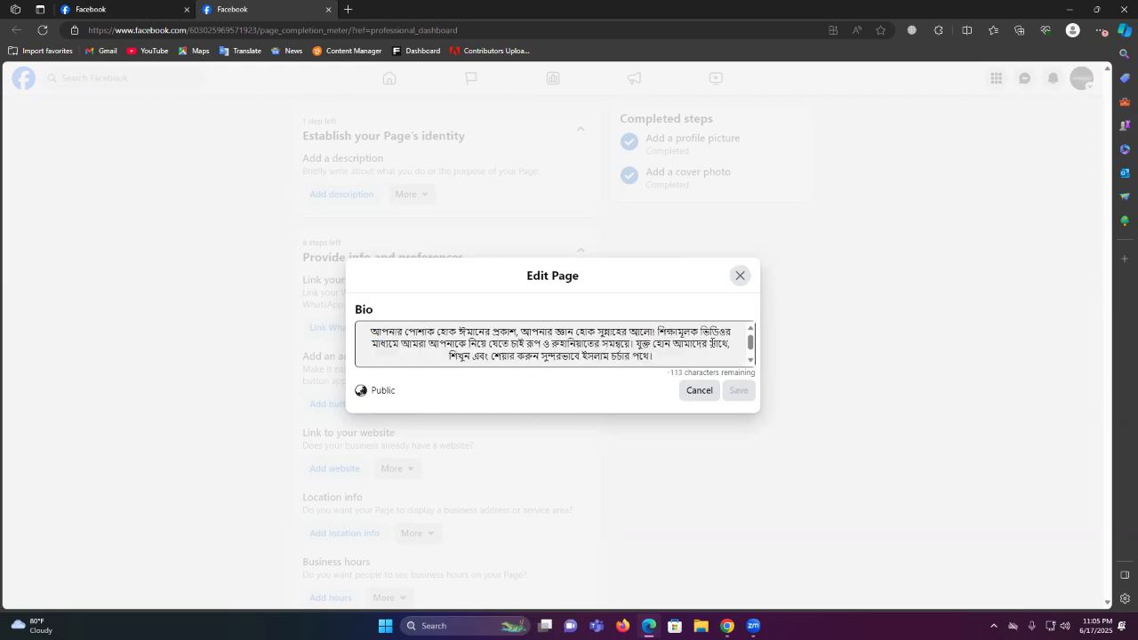
left_click(425, 346)
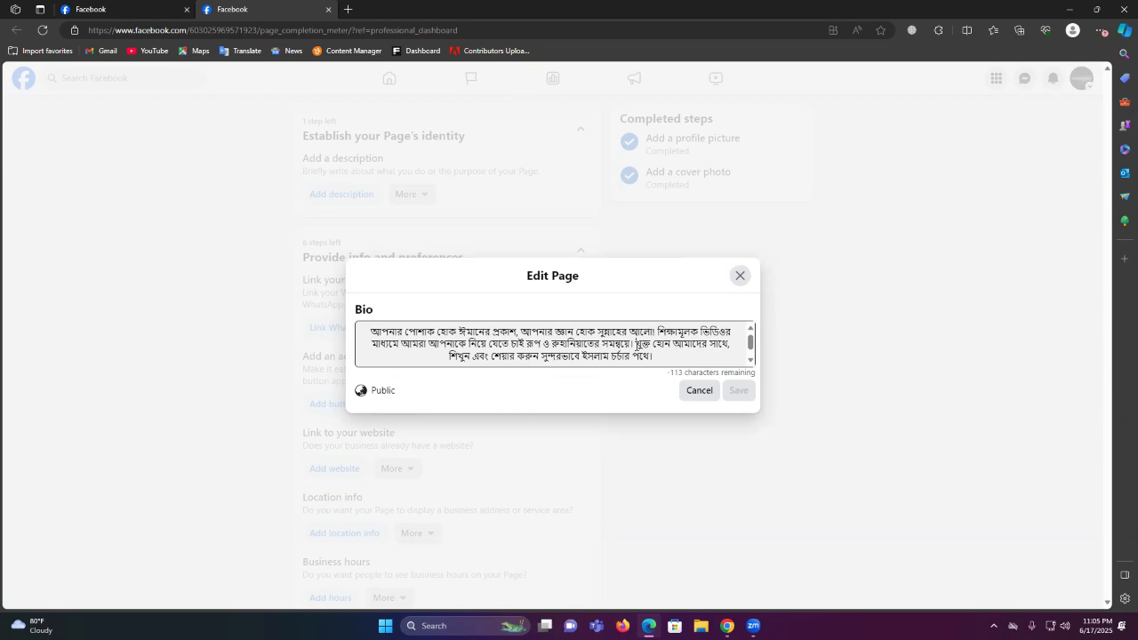
Trim the Bengali bio to end at 'শিক্ষামূলক ভিডিওর', leaving 21 characters remaining
left_click_drag(636, 343, 665, 373)
key("BackSpace")
key("BackSpace")
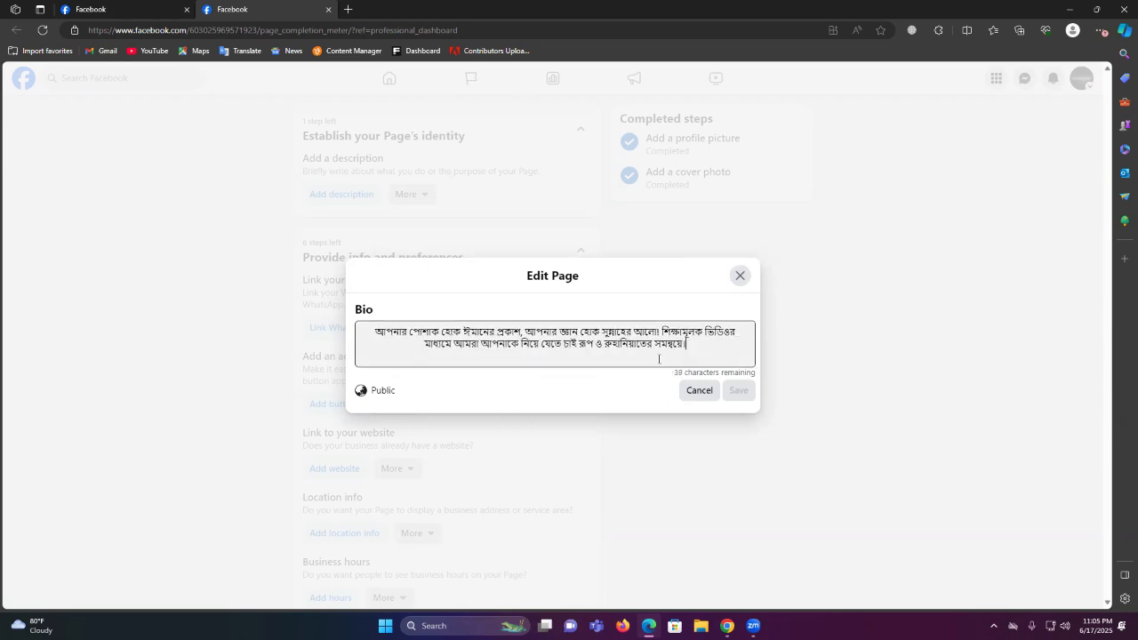
key("BackSpace")
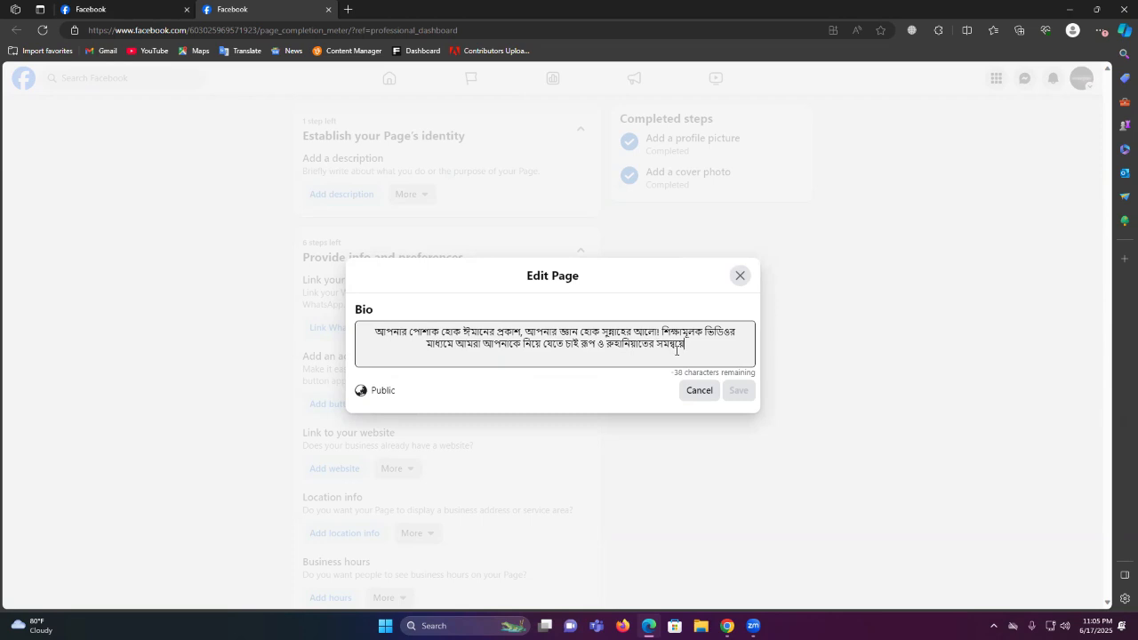
key("BackSpace")
key("BackSpace")
key("BackSpace")
key("BackSpace")
key("BackSpace")
key("BackSpace")
key("BackSpace")
key("BackSpace")
key("BackSpace")
key("BackSpace")
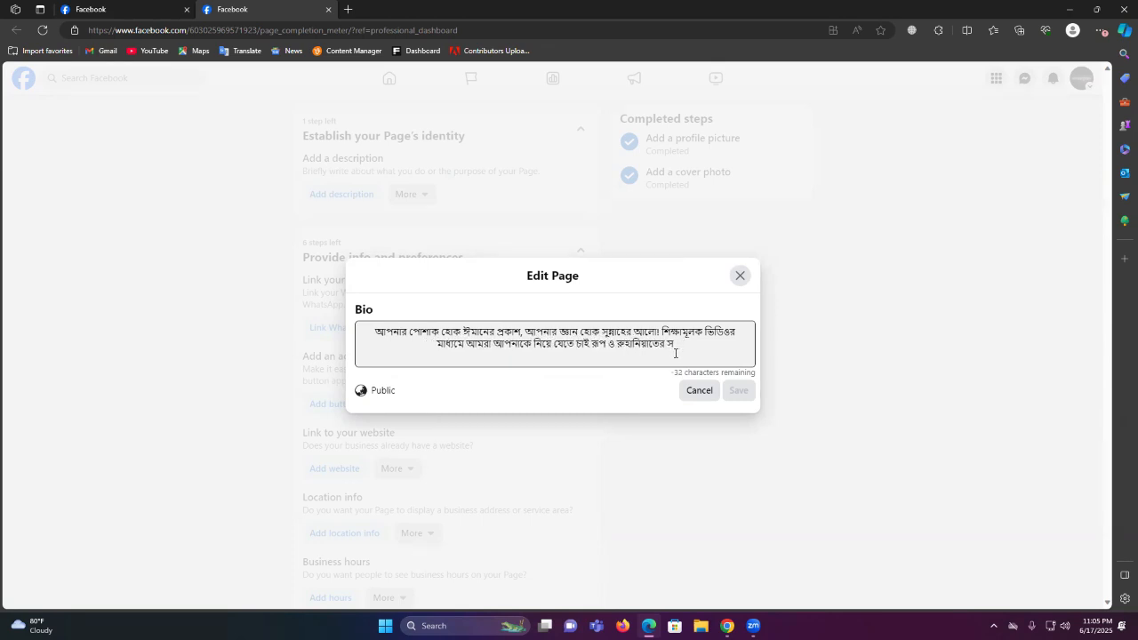
key("BackSpace")
key("BackSpace")
key("BackSpace")
key("BackSpace")
key("BackSpace")
key("BackSpace")
key("BackSpace")
key("BackSpace")
key("BackSpace")
key("BackSpace")
key("BackSpace")
key("BackSpace")
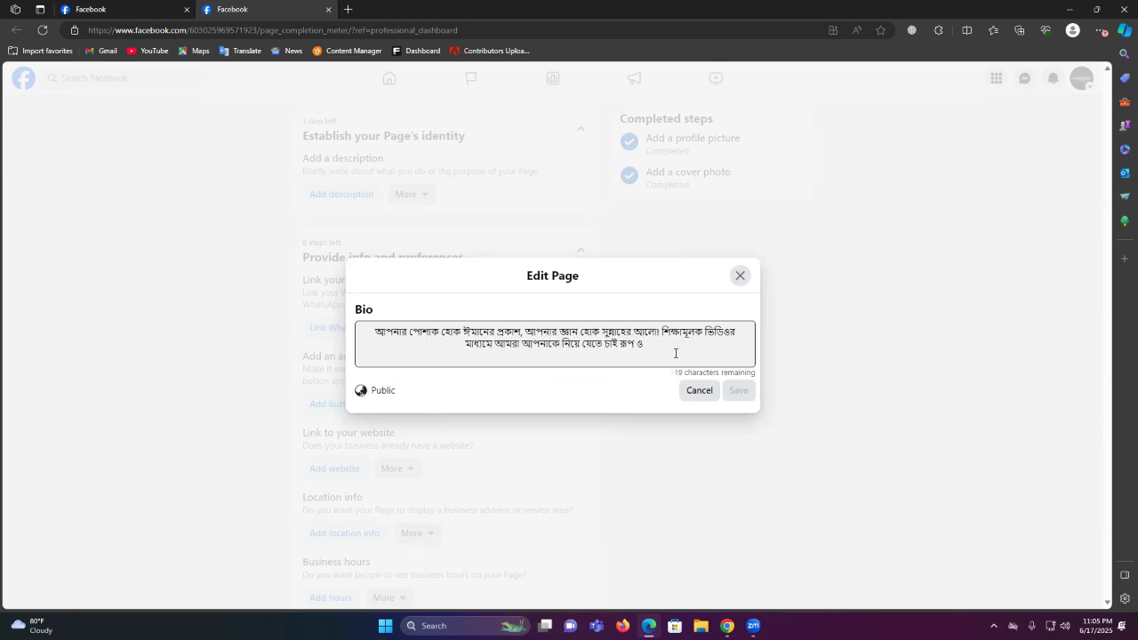
key("BackSpace")
key("BackSpace")
key("BackSpace")
key("BackSpace")
key("BackSpace")
key("BackSpace")
key("BackSpace")
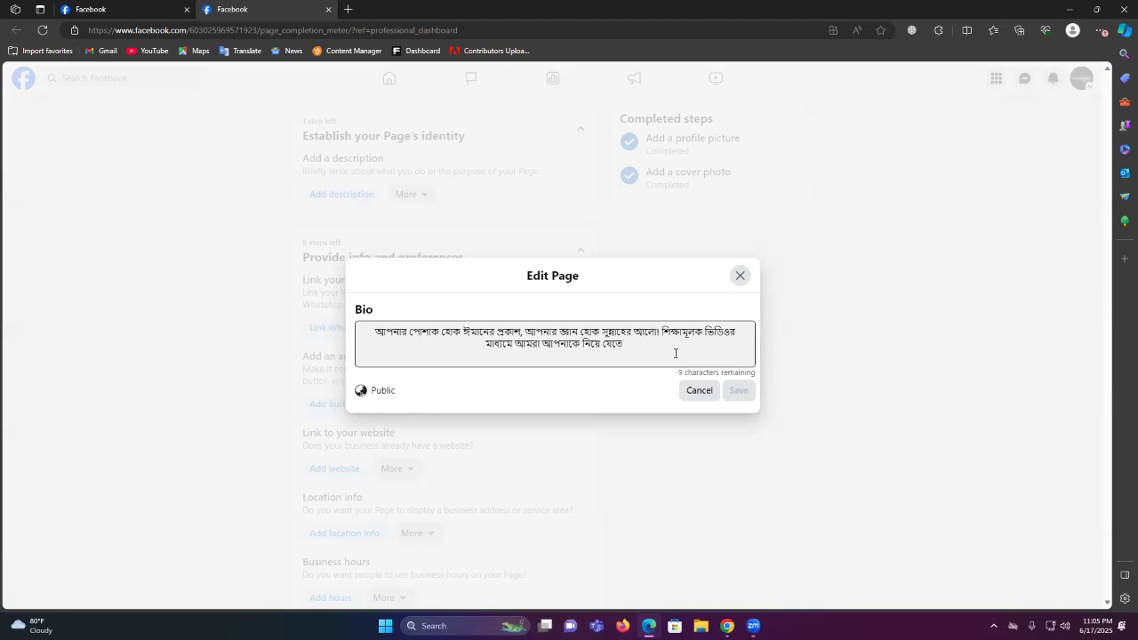
key("BackSpace")
key("BackSpace")
key("BackSpace")
key("BackSpace")
key("BackSpace")
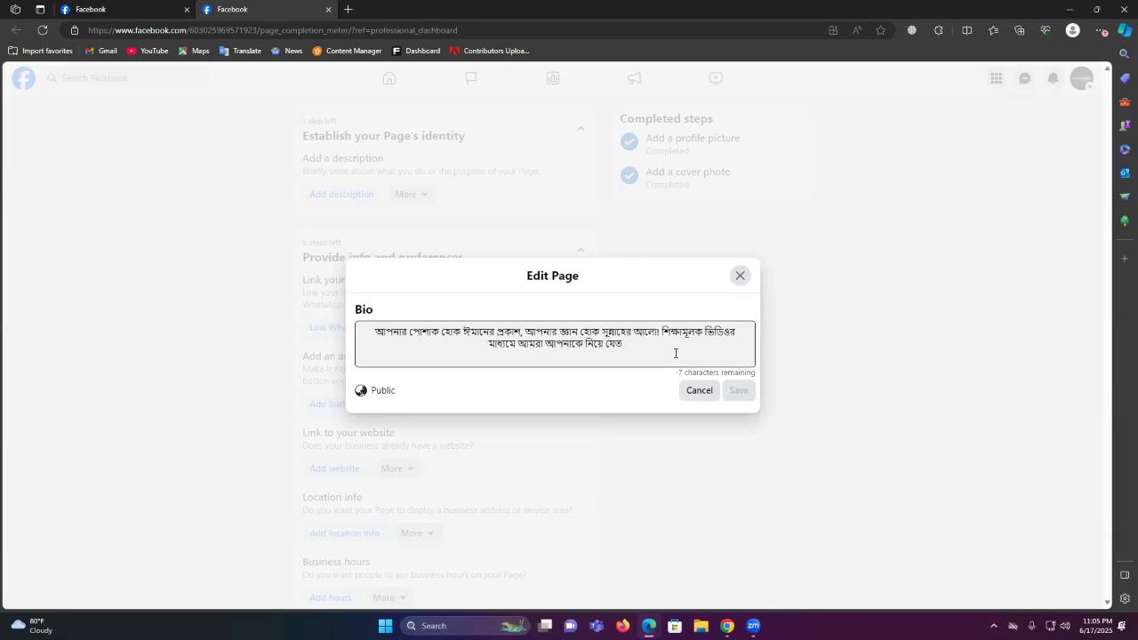
key("BackSpace")
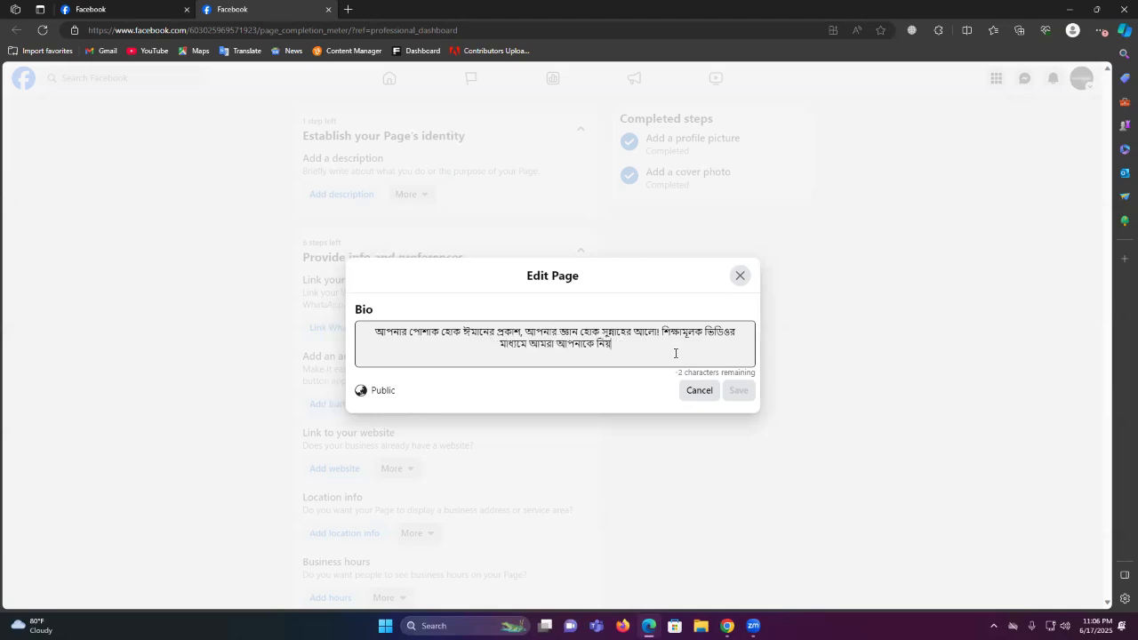
key("BackSpace")
key("BackSpace")
key("BackSpace")
key("BackSpace")
key("BackSpace")
key("BackSpace")
key("BackSpace")
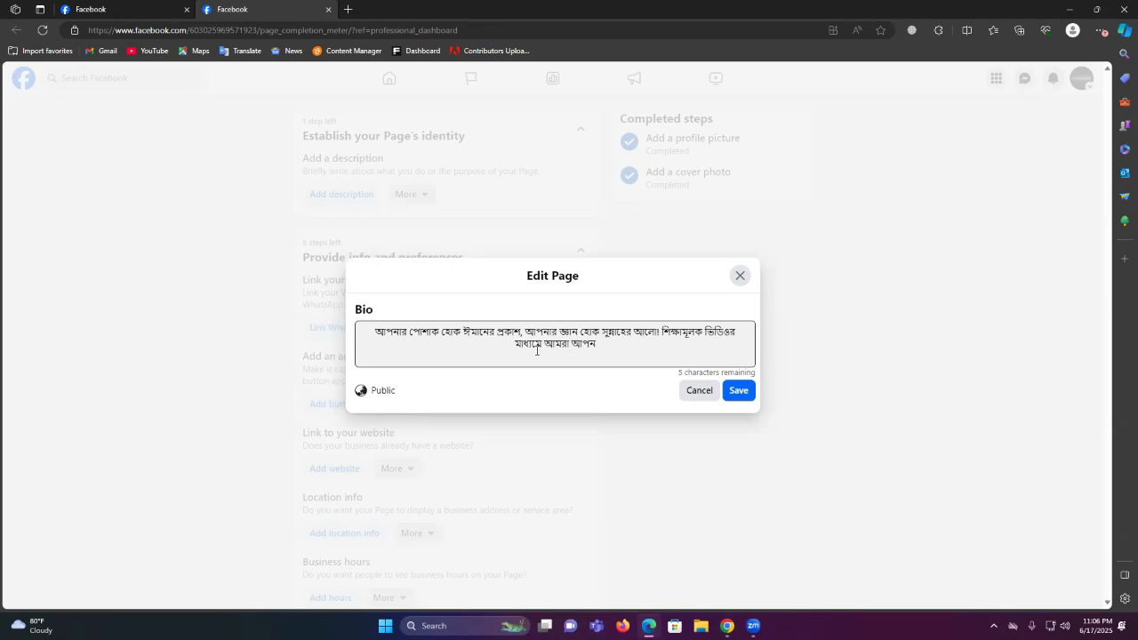
left_click_drag(511, 345, 623, 346)
key("BackSpace")
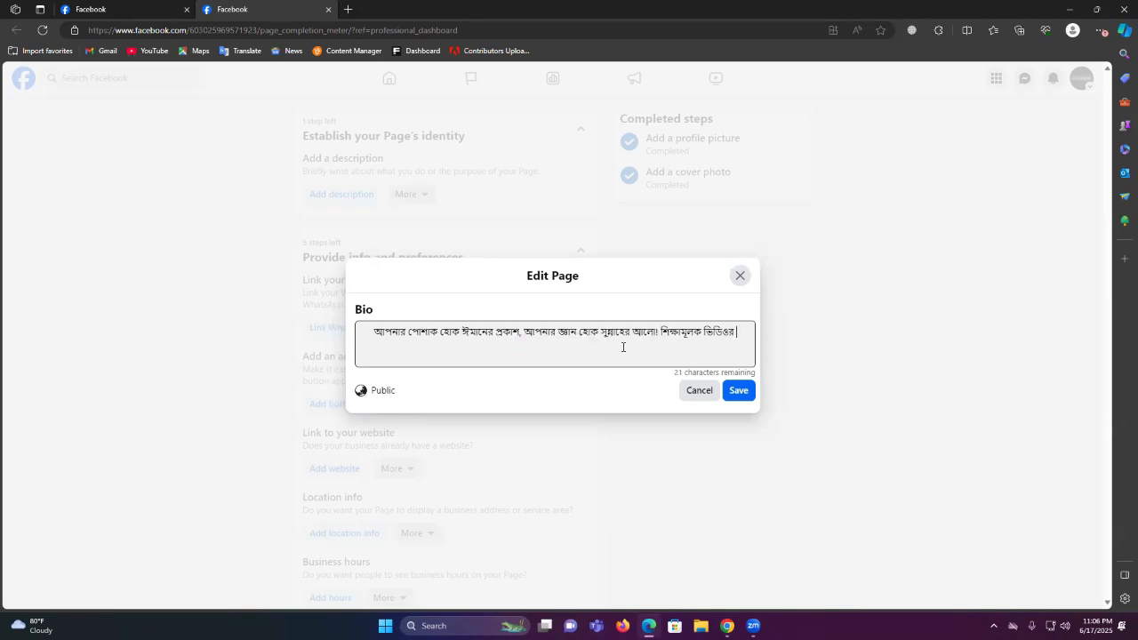
In Google Translate, clear the old text, set Bengali as source, and dictate the new line
mouse_move(727, 626)
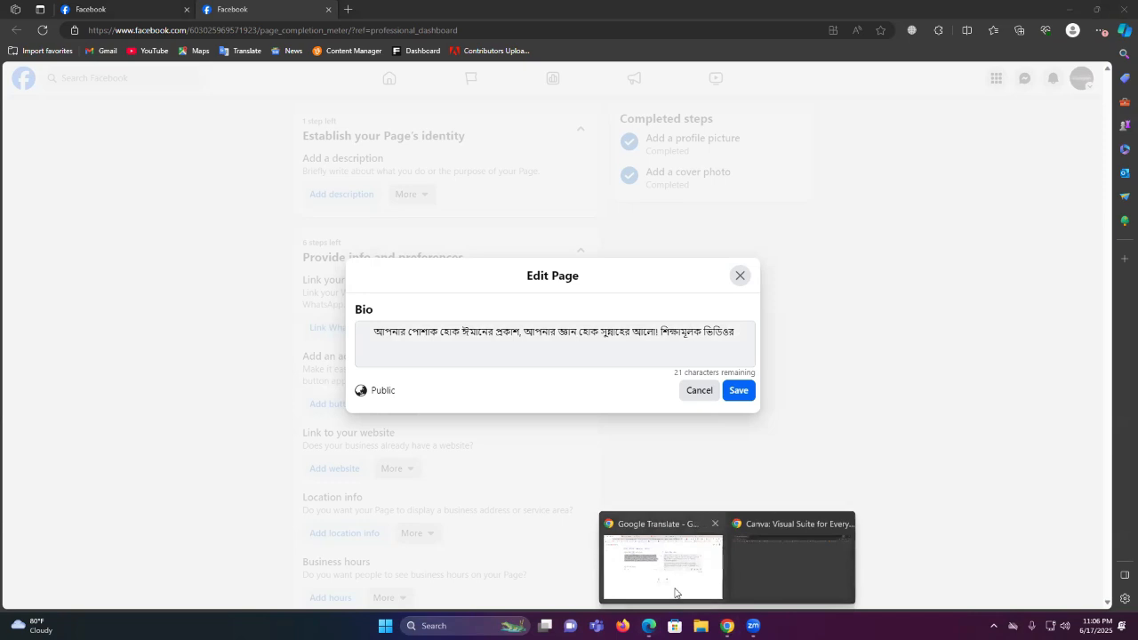
left_click(673, 574)
left_click(543, 195)
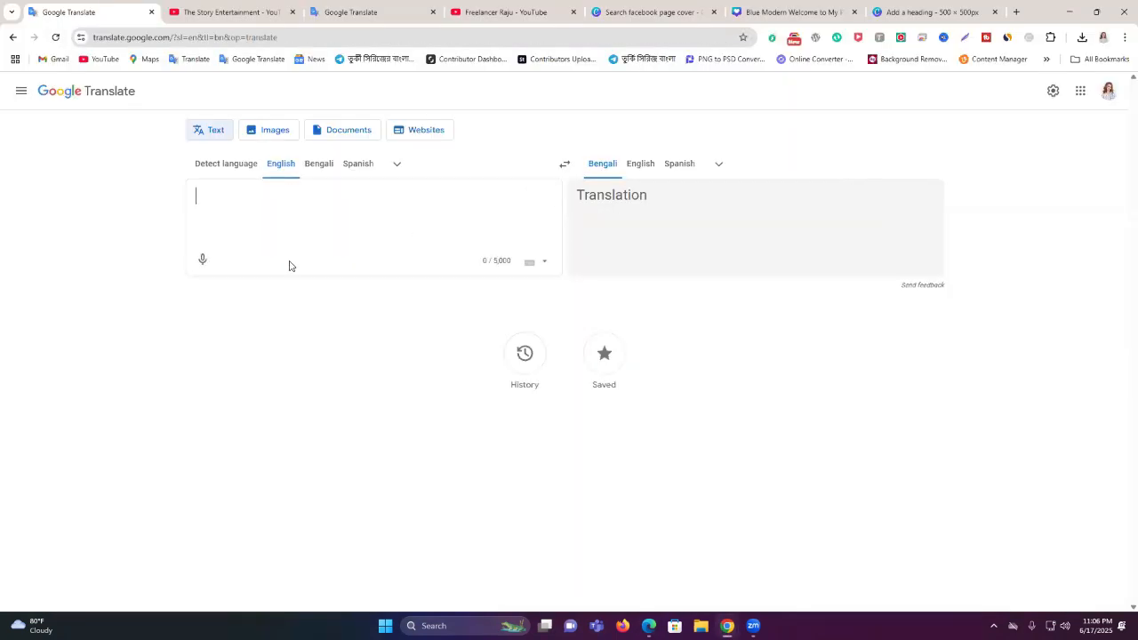
left_click(318, 163)
left_click(203, 259)
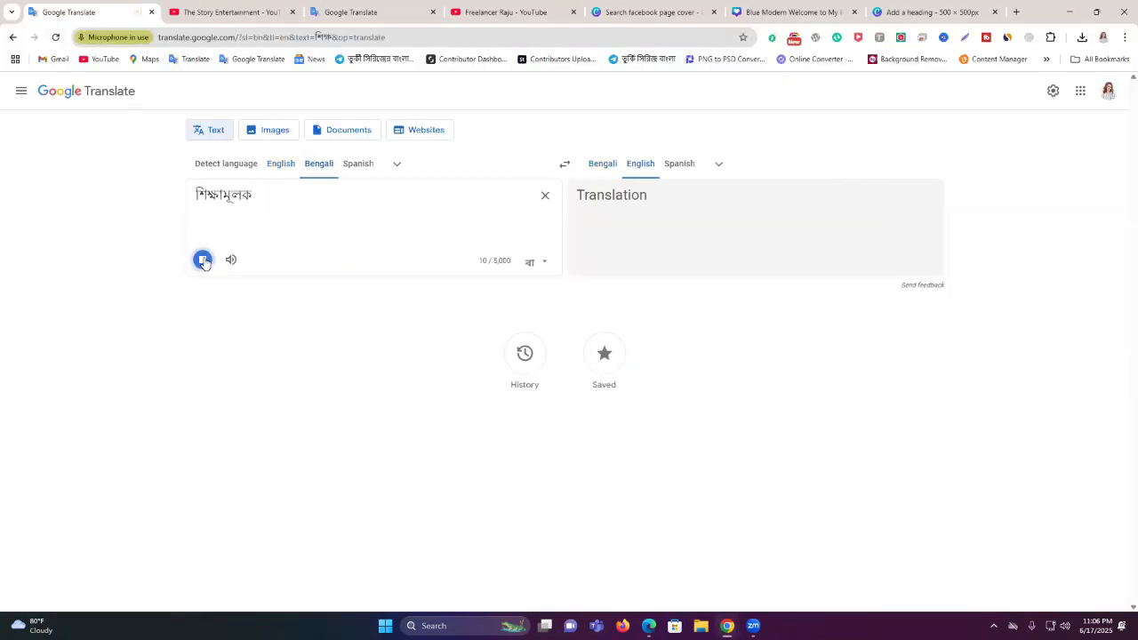
left_click(204, 263)
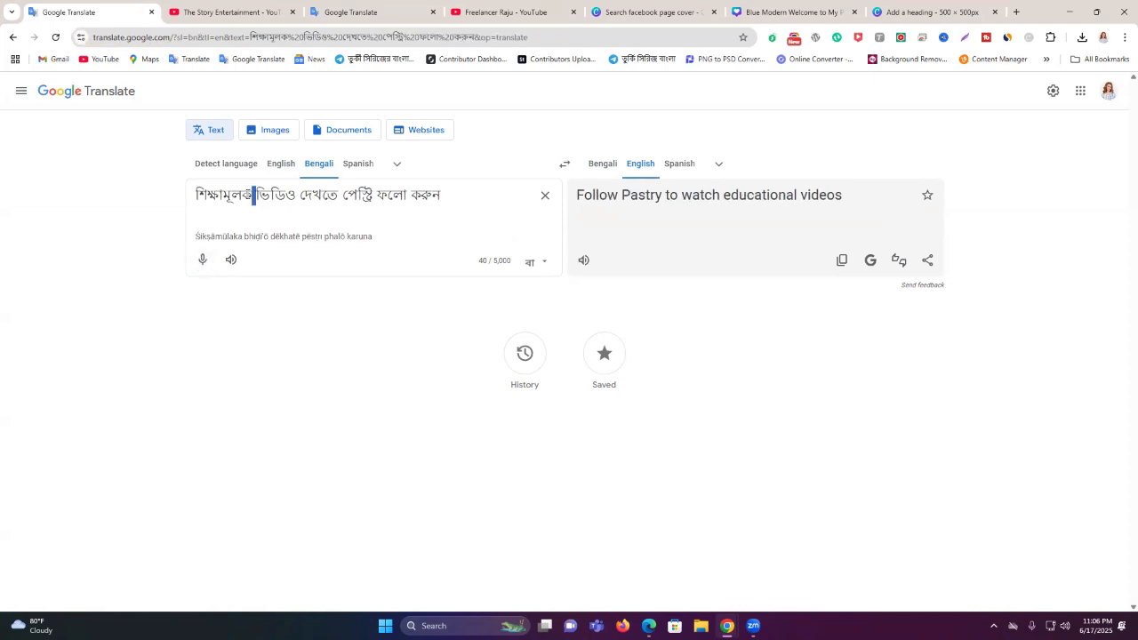
triple_click(255, 193)
left_click(204, 259)
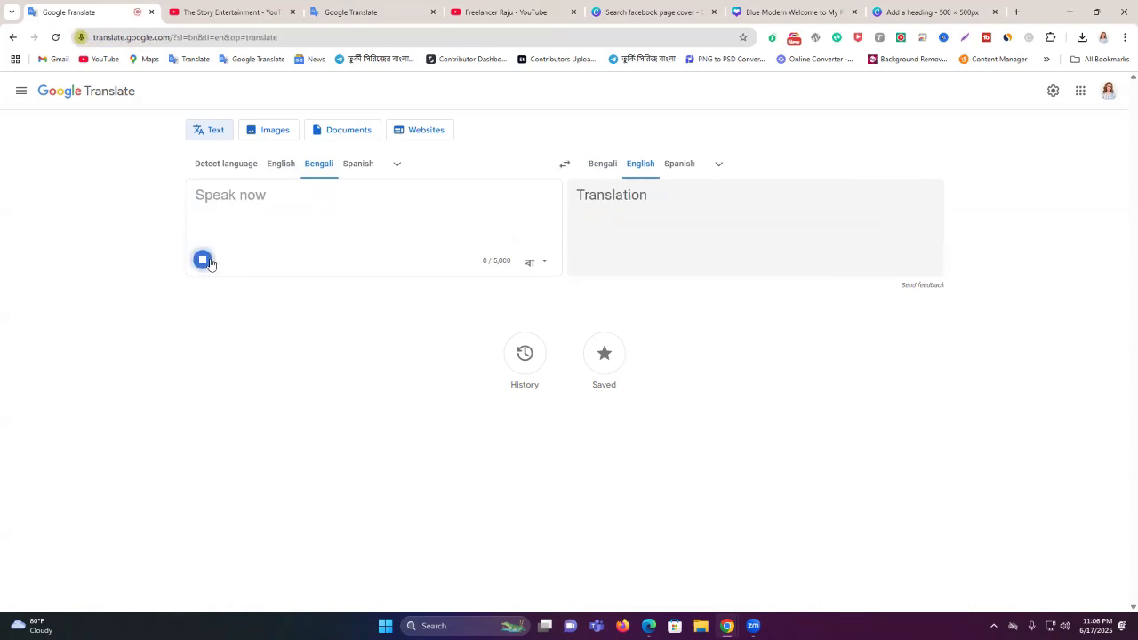
left_click(211, 264)
Shorten the line to 'শিক্ষামূলক ভিডিও দেখতে ফলো করুন', copy it, and return to Facebook
left_click(196, 196)
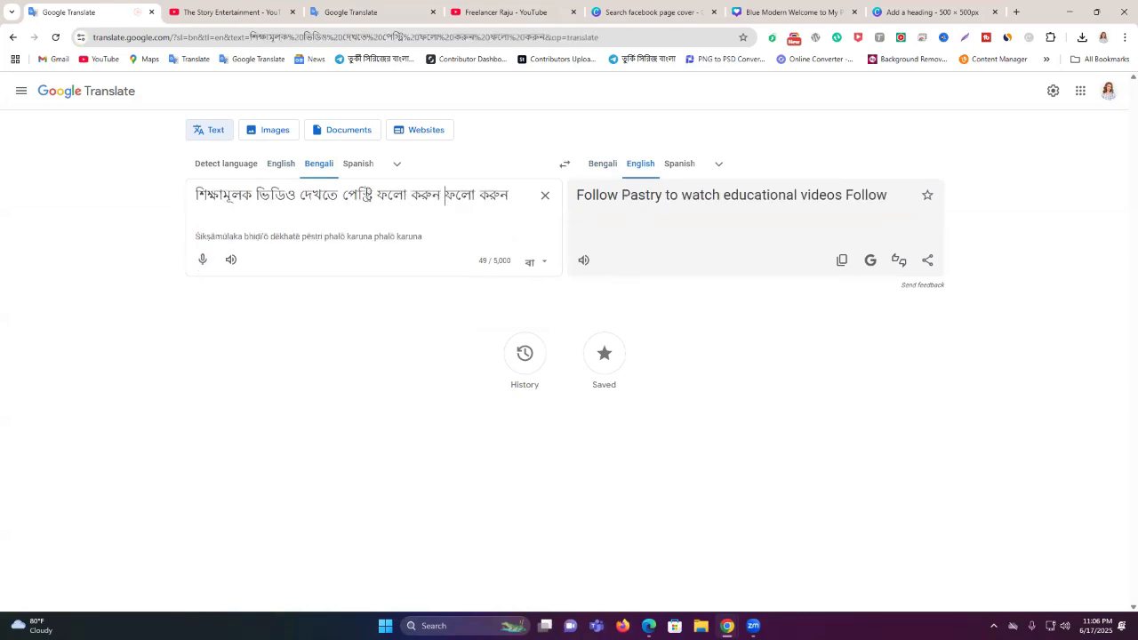
left_click_drag(343, 194, 441, 194)
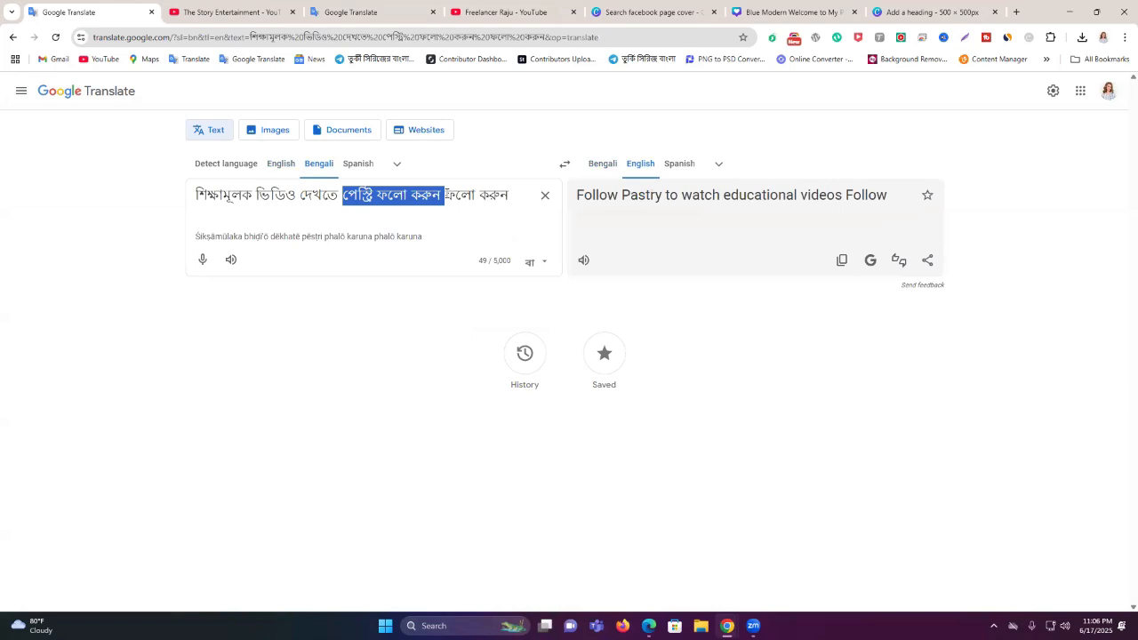
key("BackSpace")
key("ctrl+a")
key("ctrl+c")
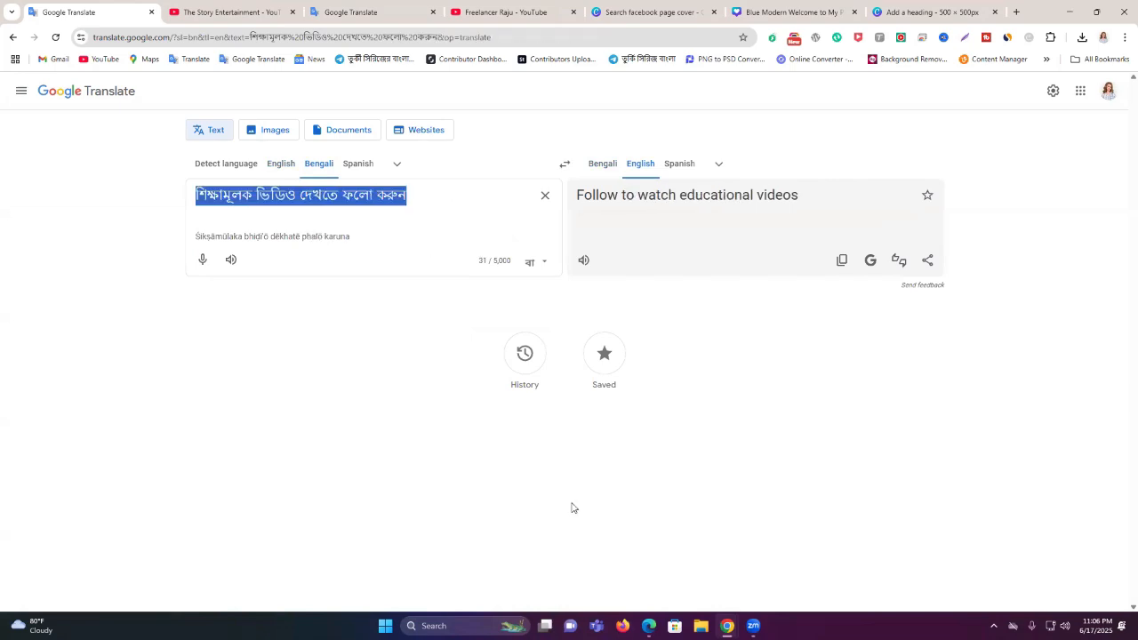
left_click(647, 622)
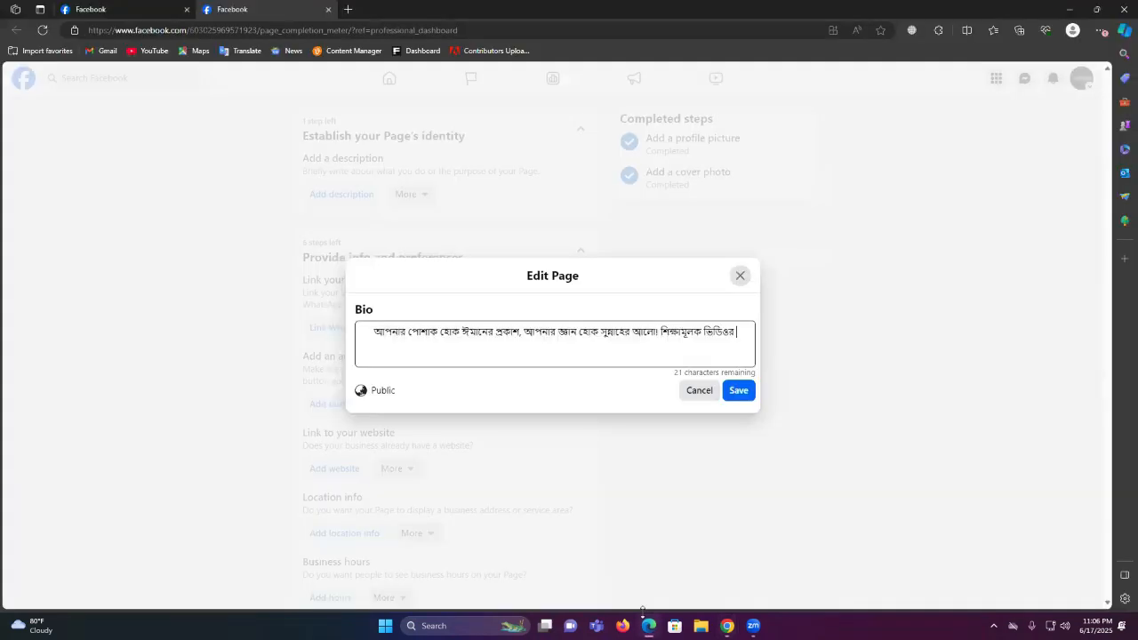
Paste the copied line at the bio's end and delete the duplicated 'শিক্ষামূলক ভিডিও'
left_click(737, 351)
key("ctrl+v")
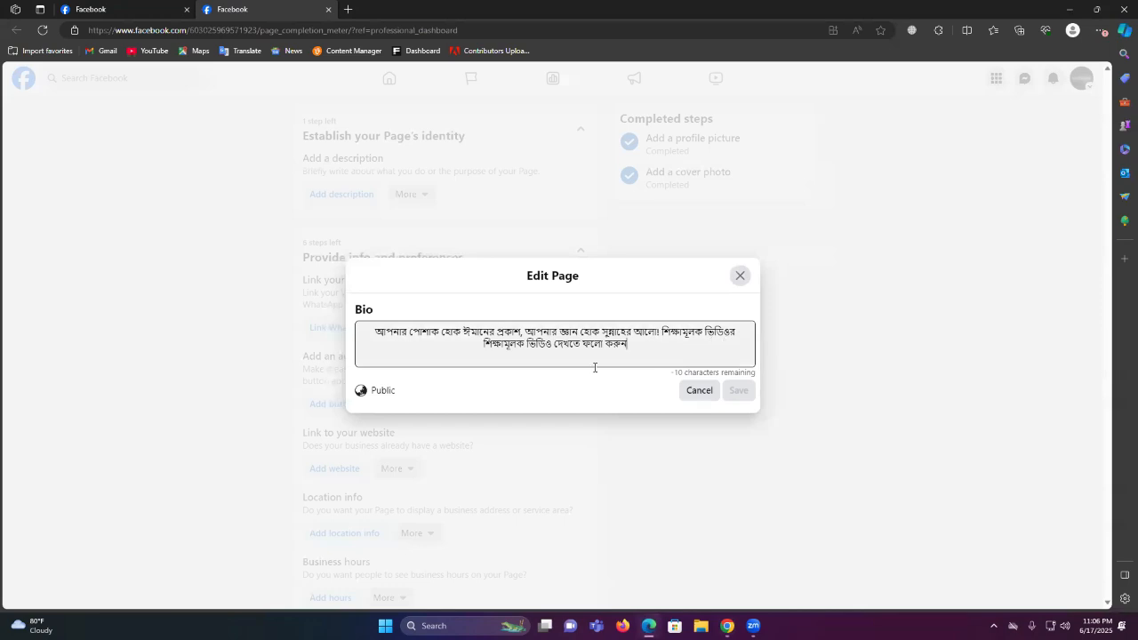
left_click_drag(550, 344, 478, 343)
key("BackSpace")
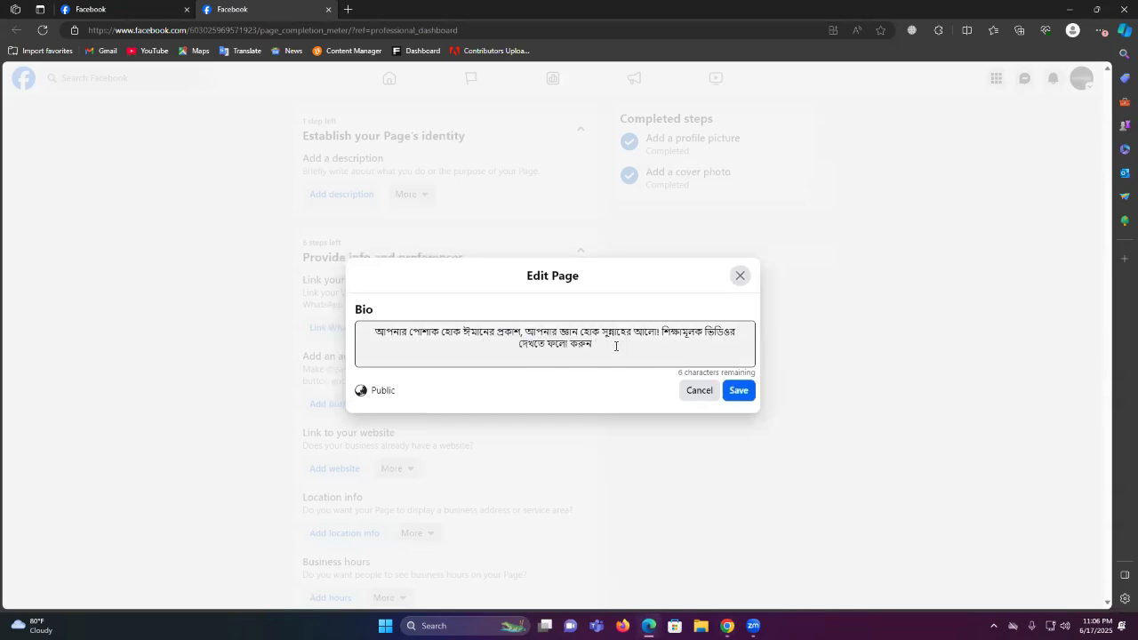
Copy 'ধন্যবাদ' from Google Translate and append 'ধন্যবাদ।' to the bio
mouse_move(727, 626)
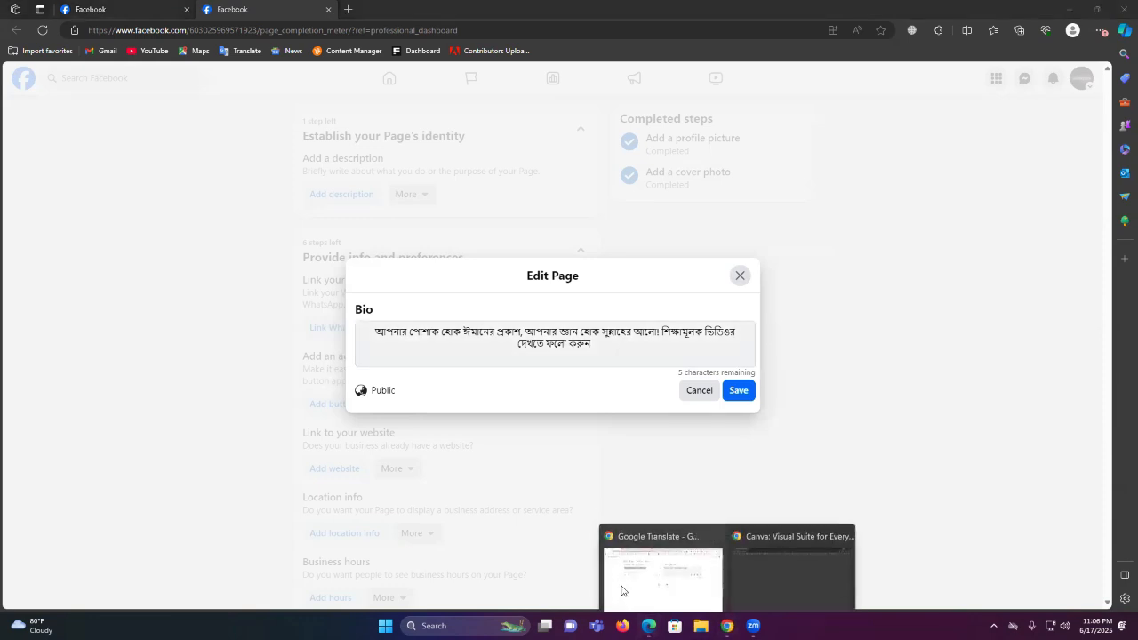
left_click(621, 590)
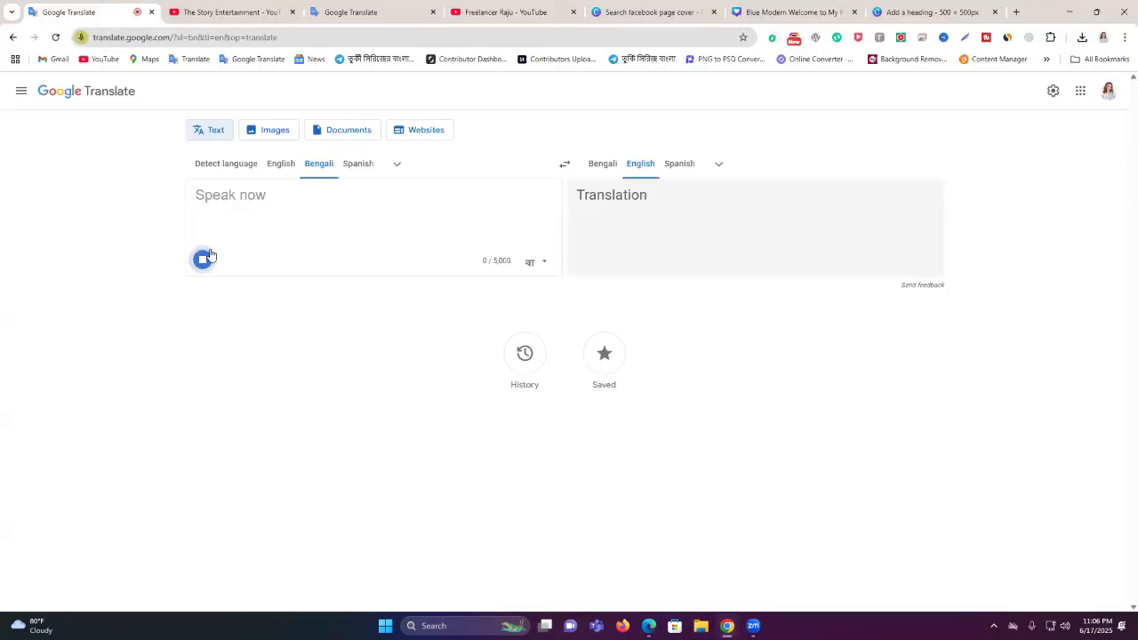
double_click(222, 201)
key("ctrl+c")
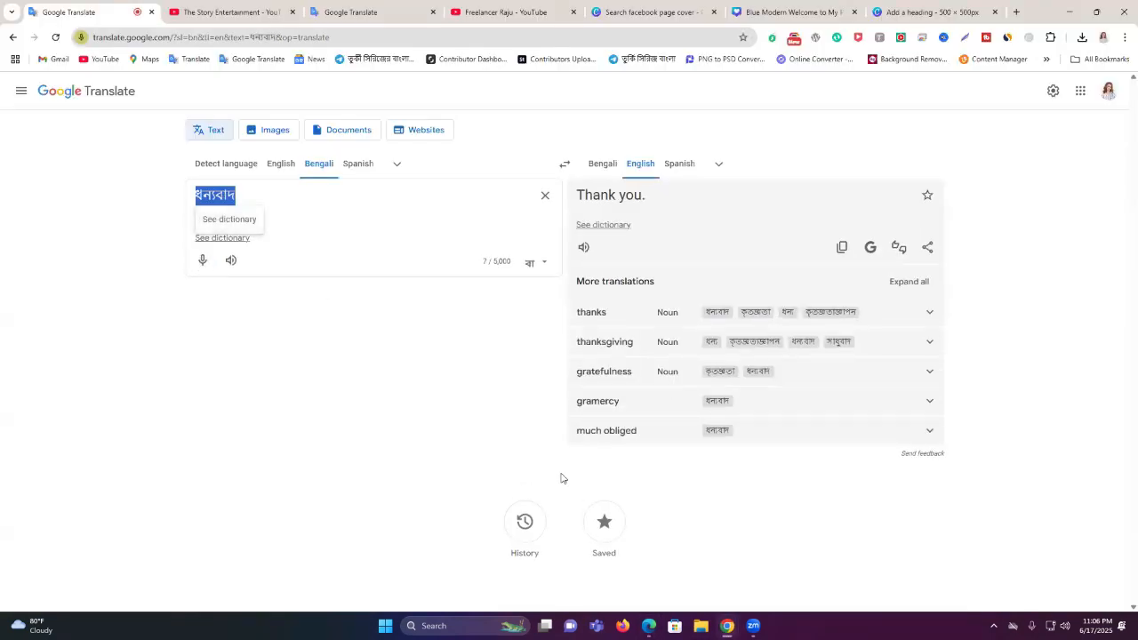
left_click(646, 622)
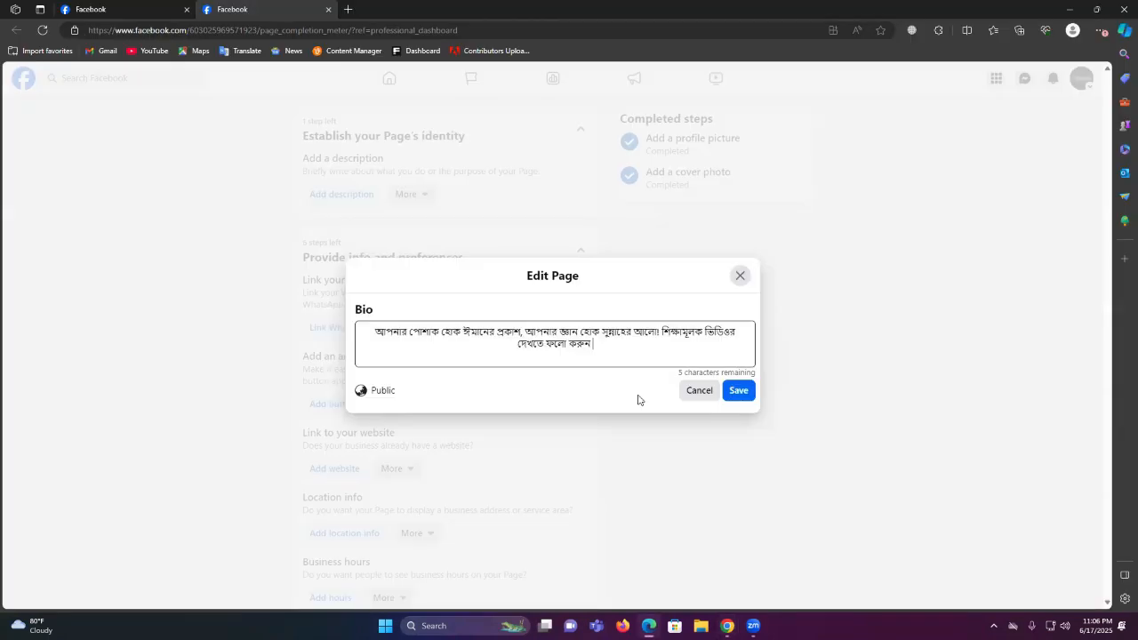
key("ctrl+v")
type("।")
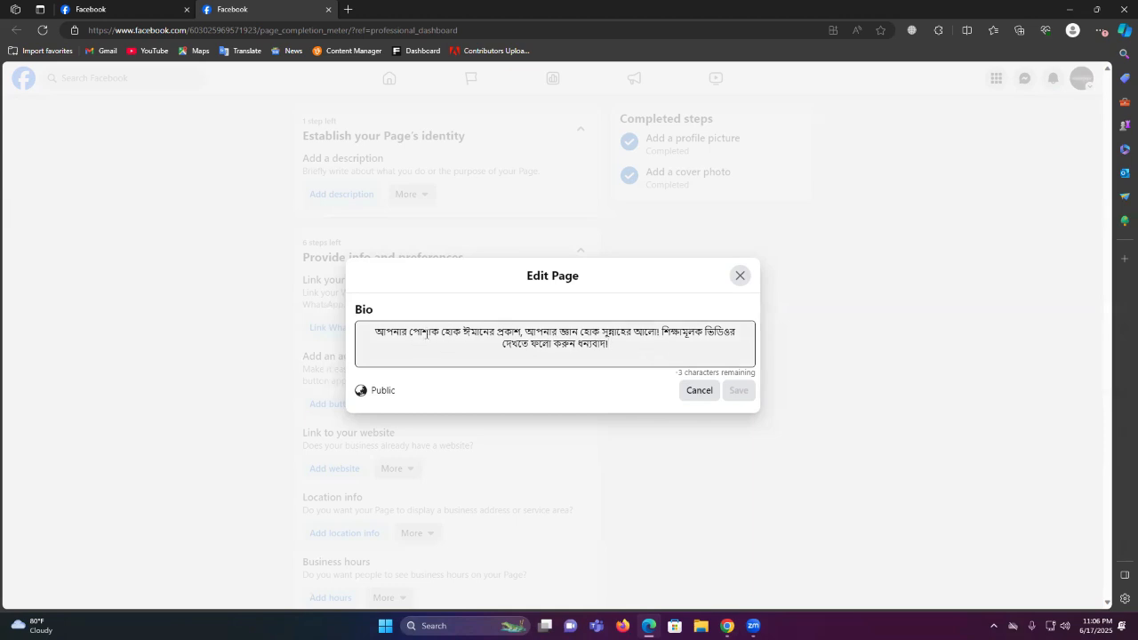
Remove 'ধন্যবাদ।' so the bio fits, save it, and skip sharing to News Feed
double_click(594, 346)
key("BackSpace")
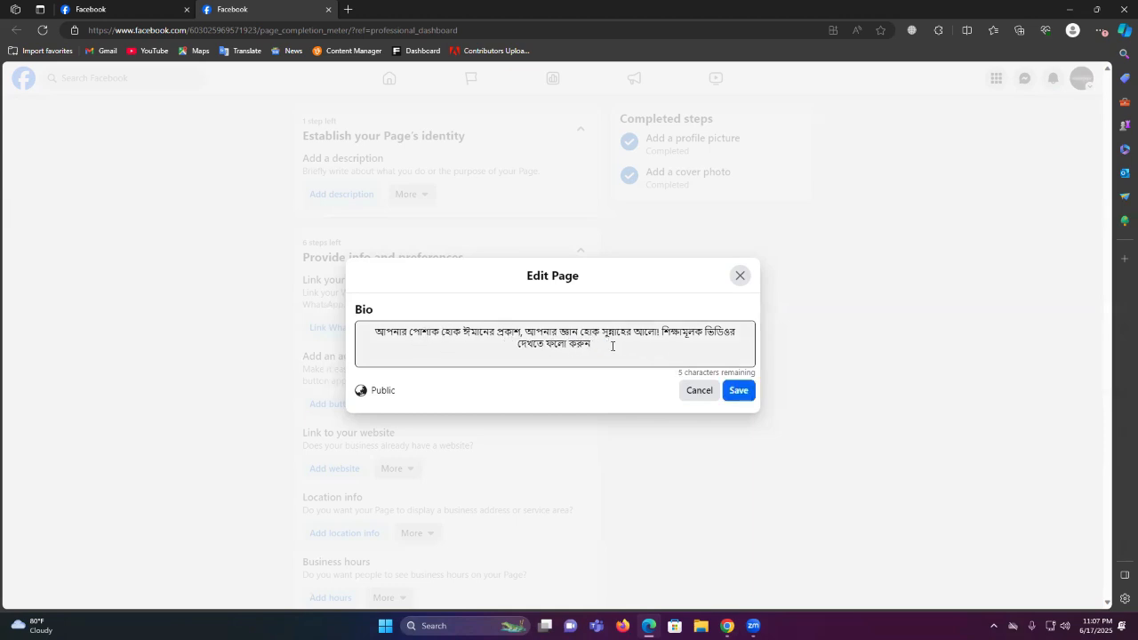
left_click(737, 391)
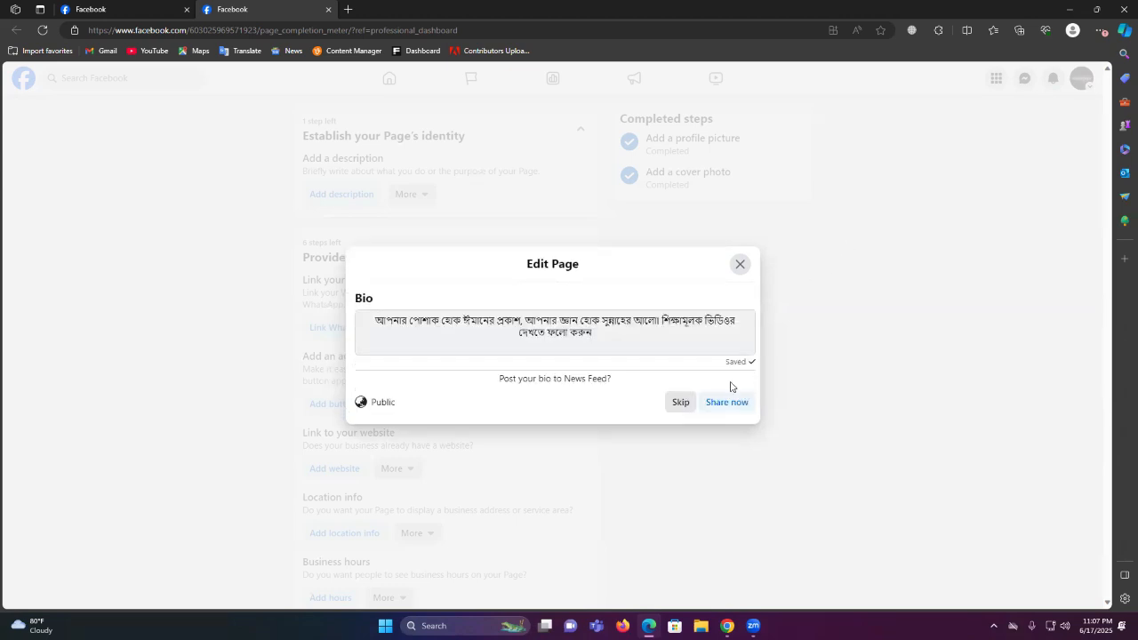
left_click(681, 405)
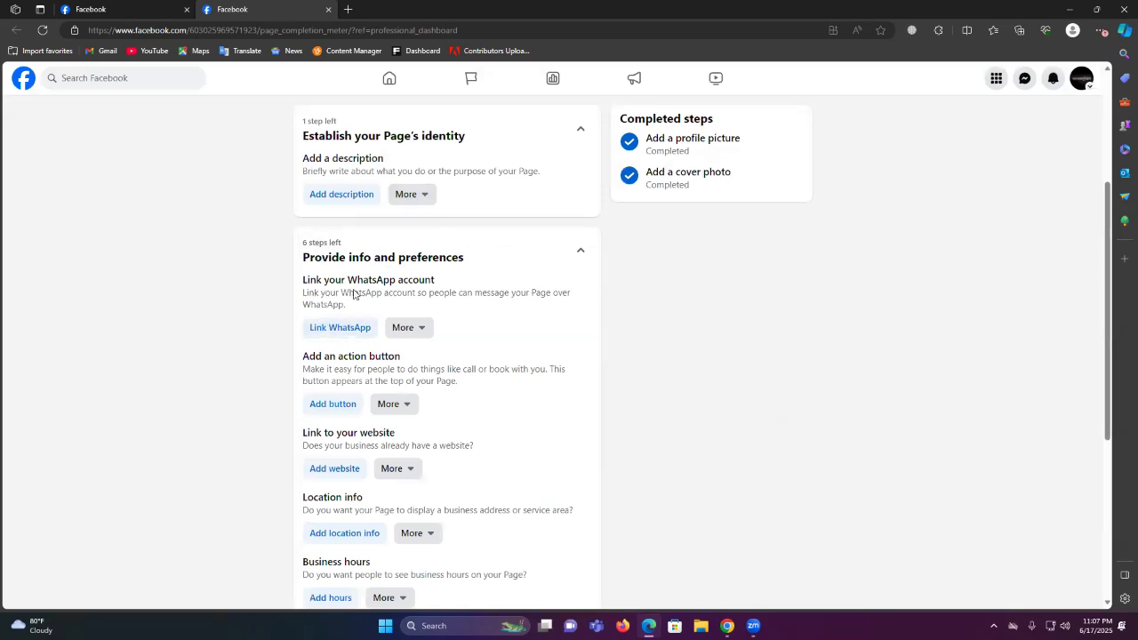
Add a Send message action button to the Alhamdulillah page and save it
left_click(333, 412)
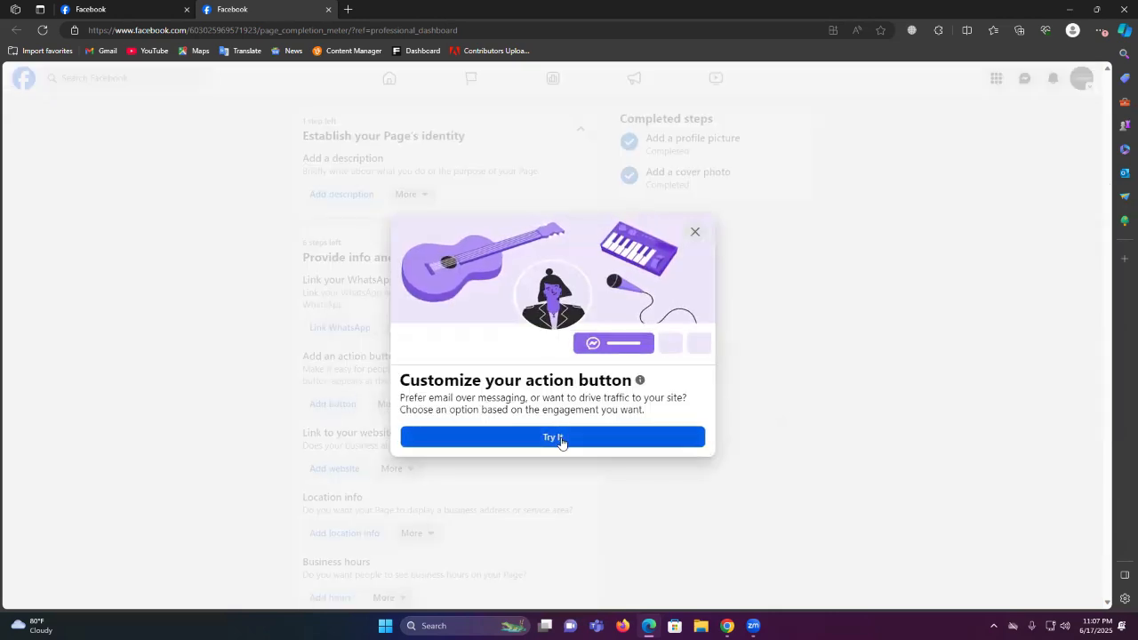
left_click(559, 437)
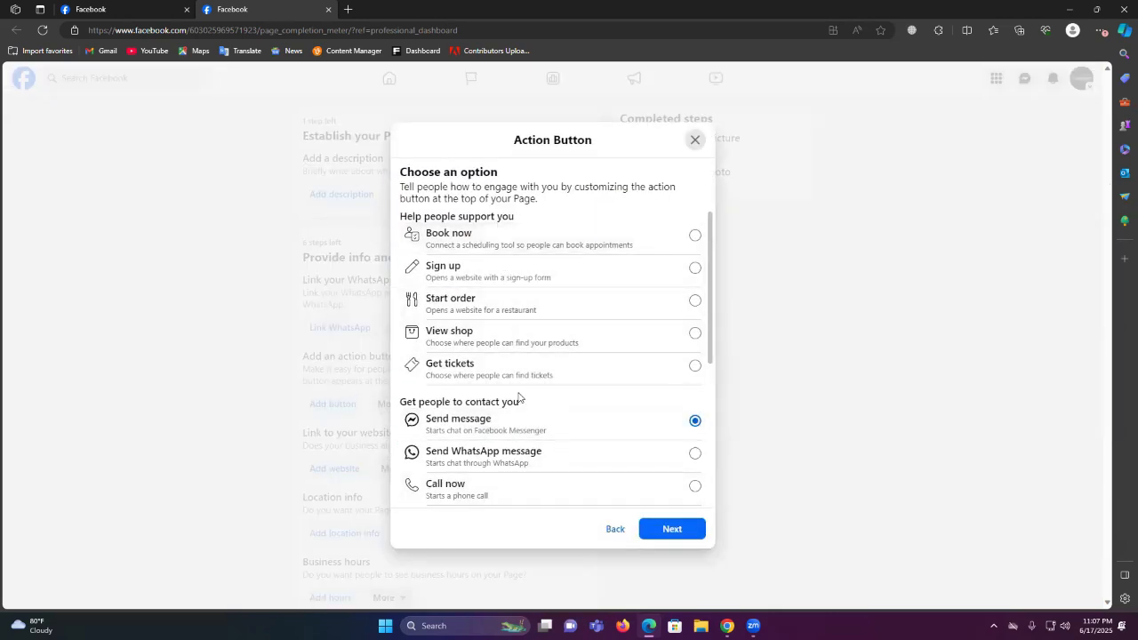
scroll(522, 409, "down", 1)
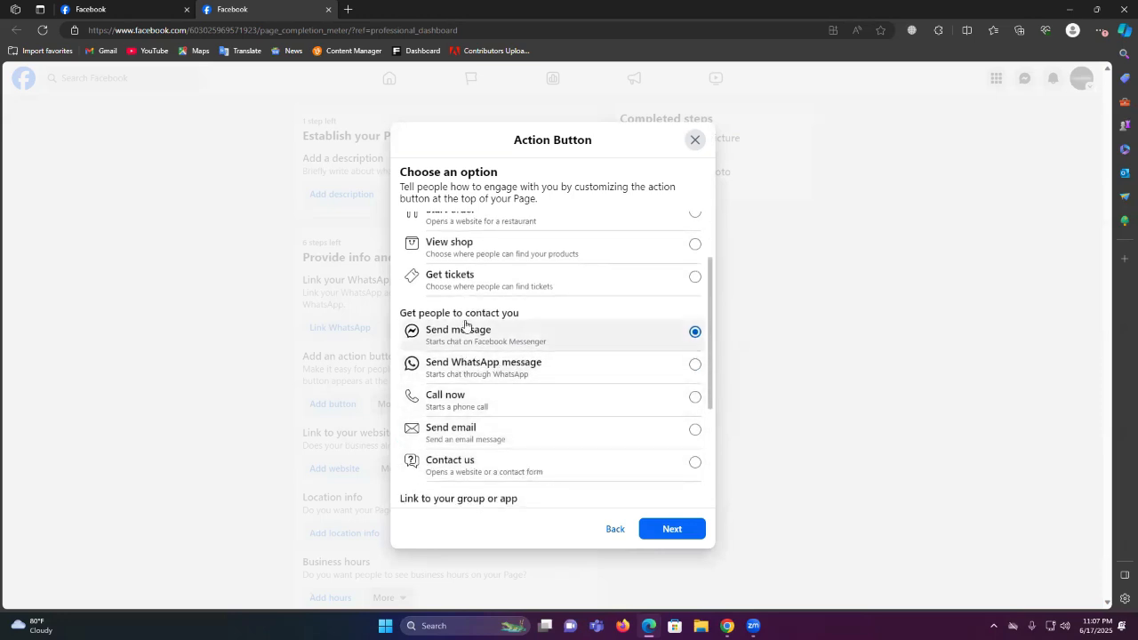
scroll(483, 435, "up", 1)
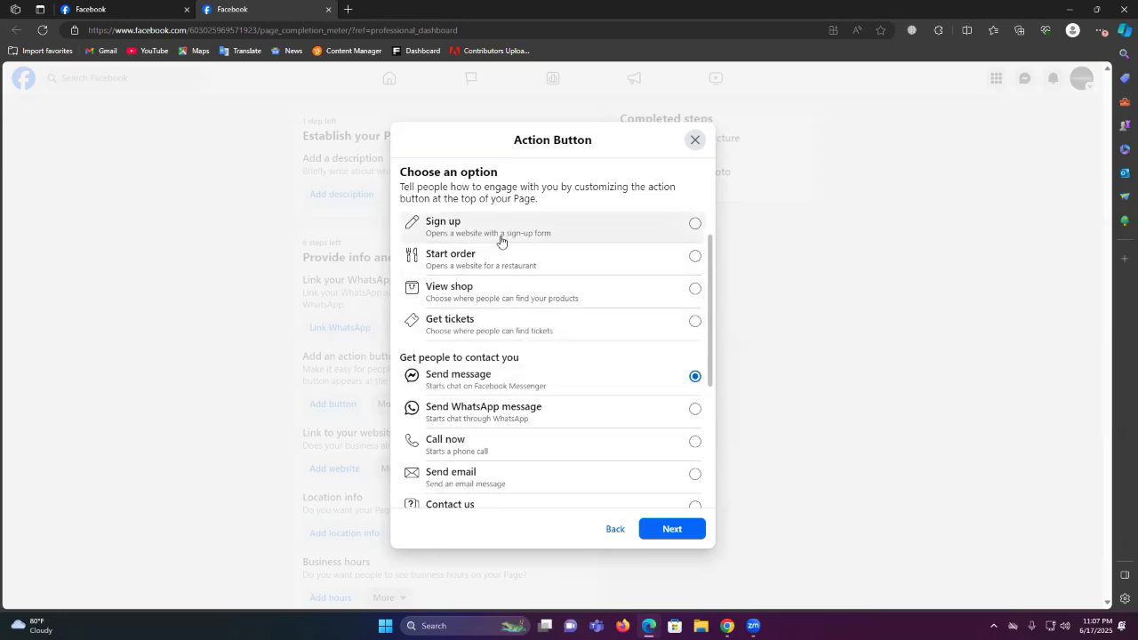
scroll(530, 355, "down", 2)
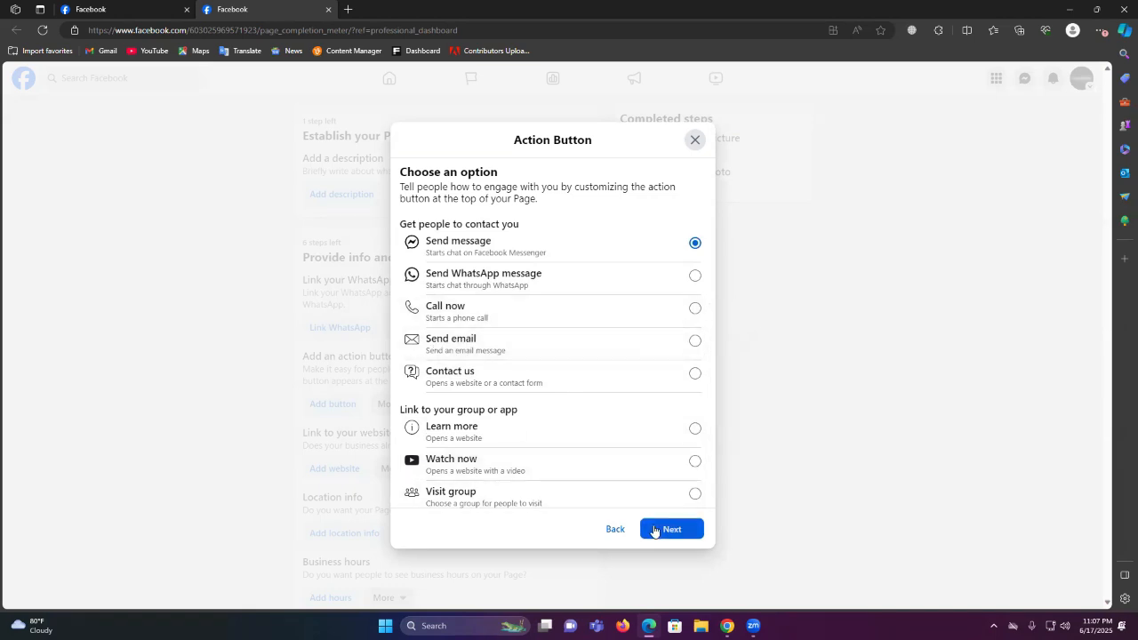
left_click(654, 530)
left_click(672, 448)
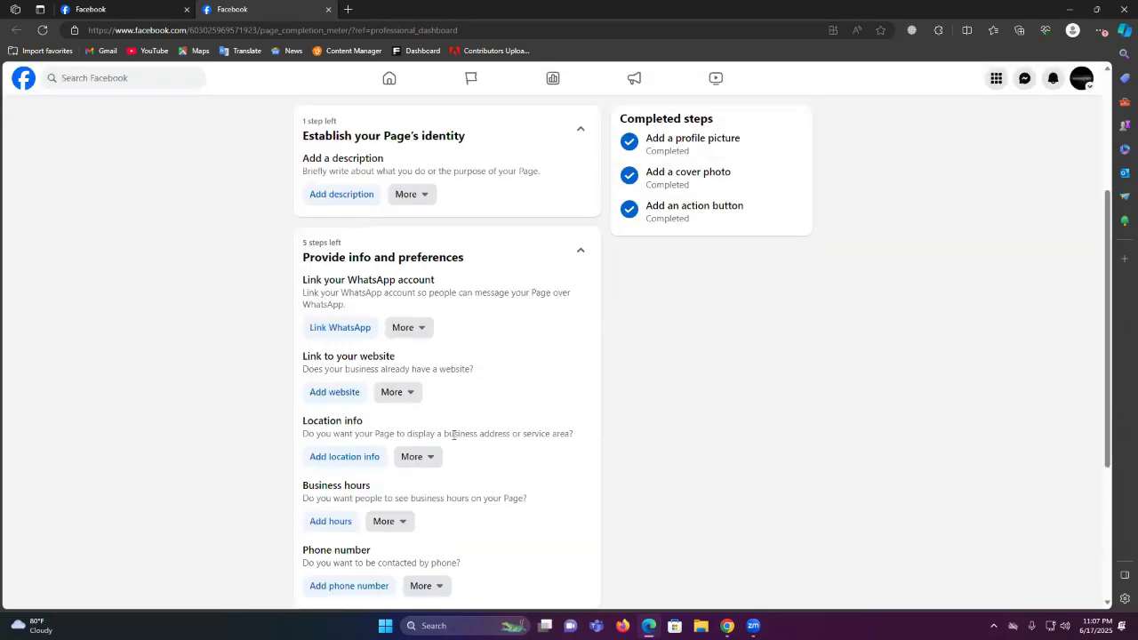
Open the About section's location form, focus the Address field, and open a new browser tab
scroll(358, 414, "down", 1)
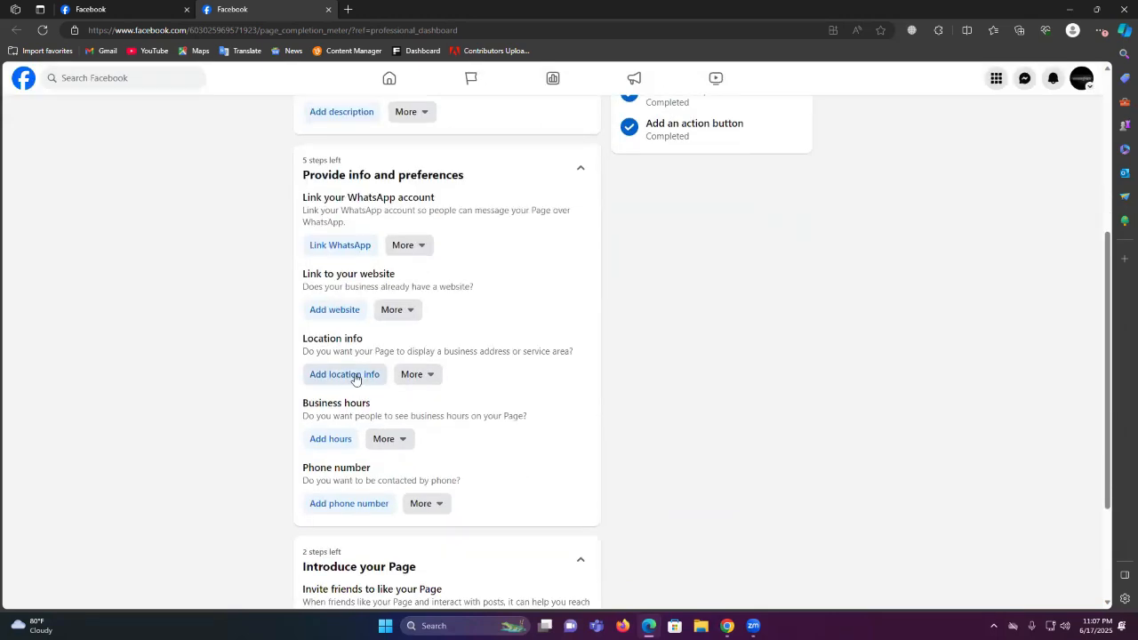
left_click(354, 378)
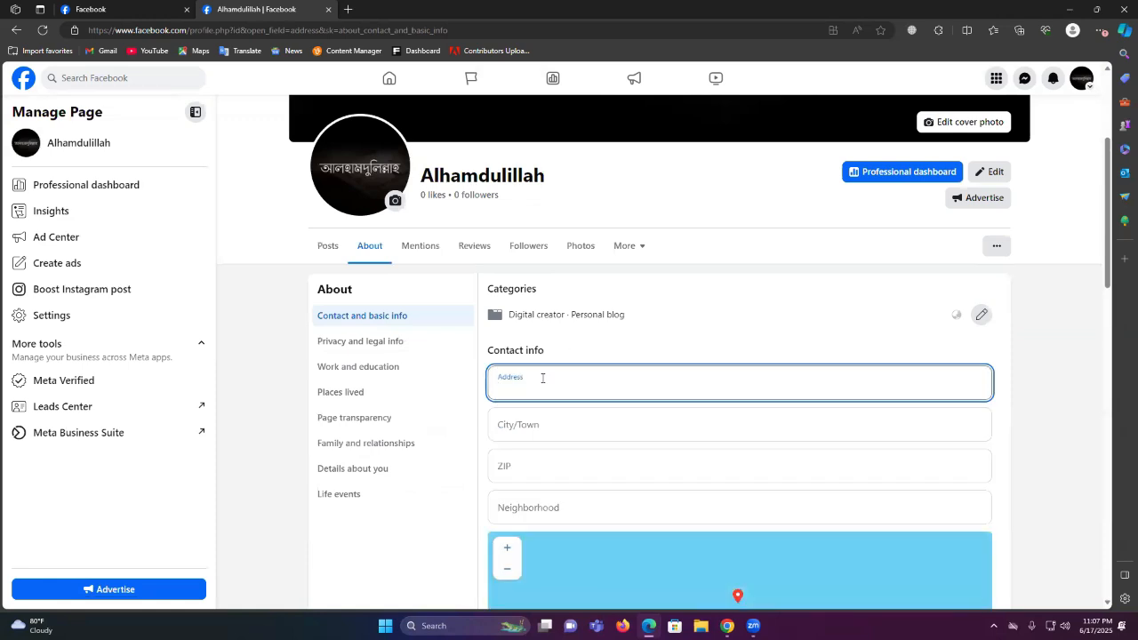
left_click(531, 386)
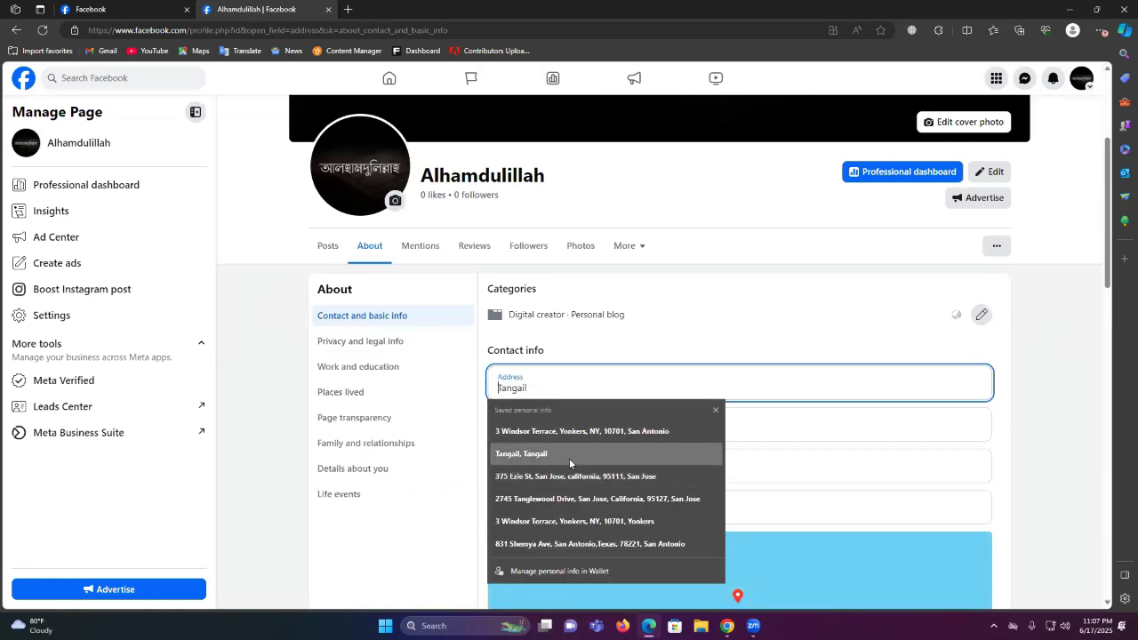
left_click(346, 8)
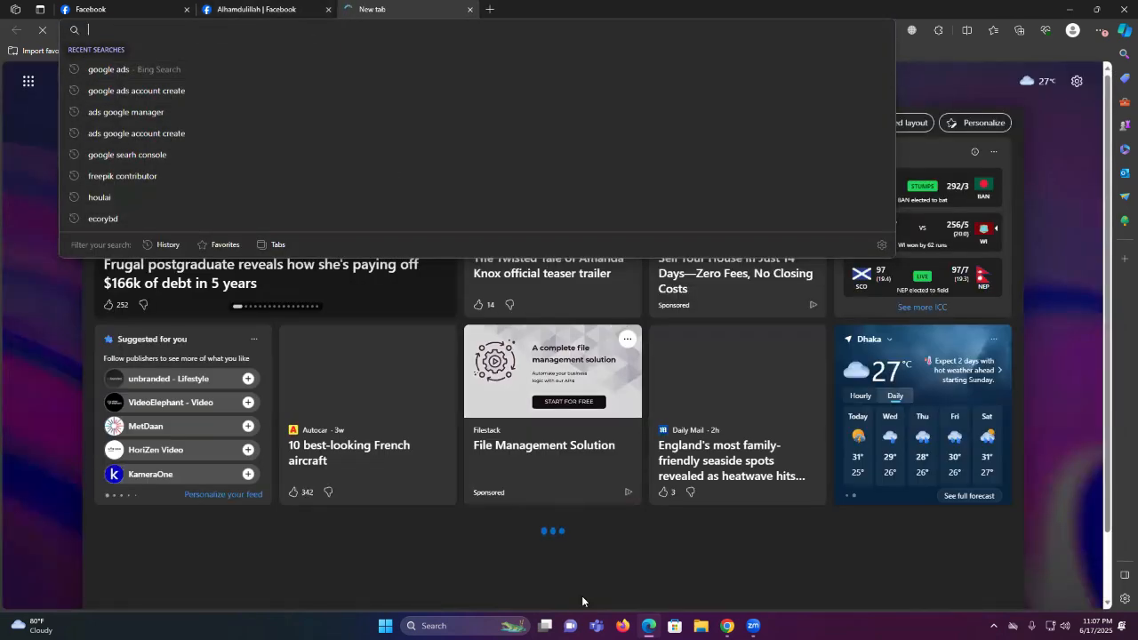
Google 'bhuapur, tangail' to find postal code 1960, copy the place name, and return to Facebook
left_click(705, 597)
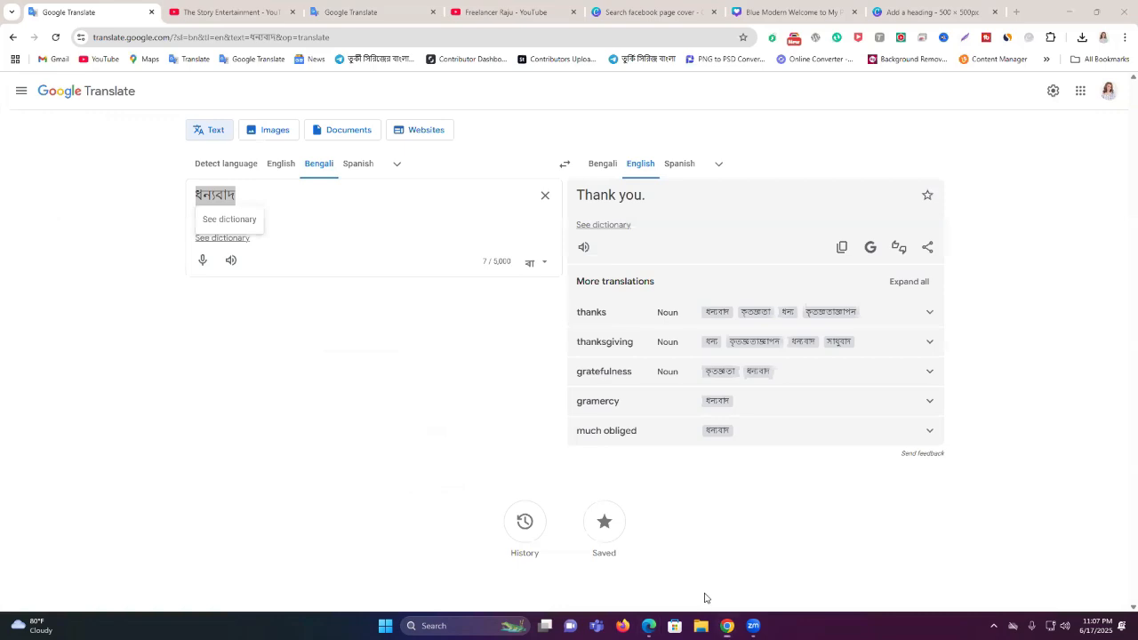
left_click(1016, 11)
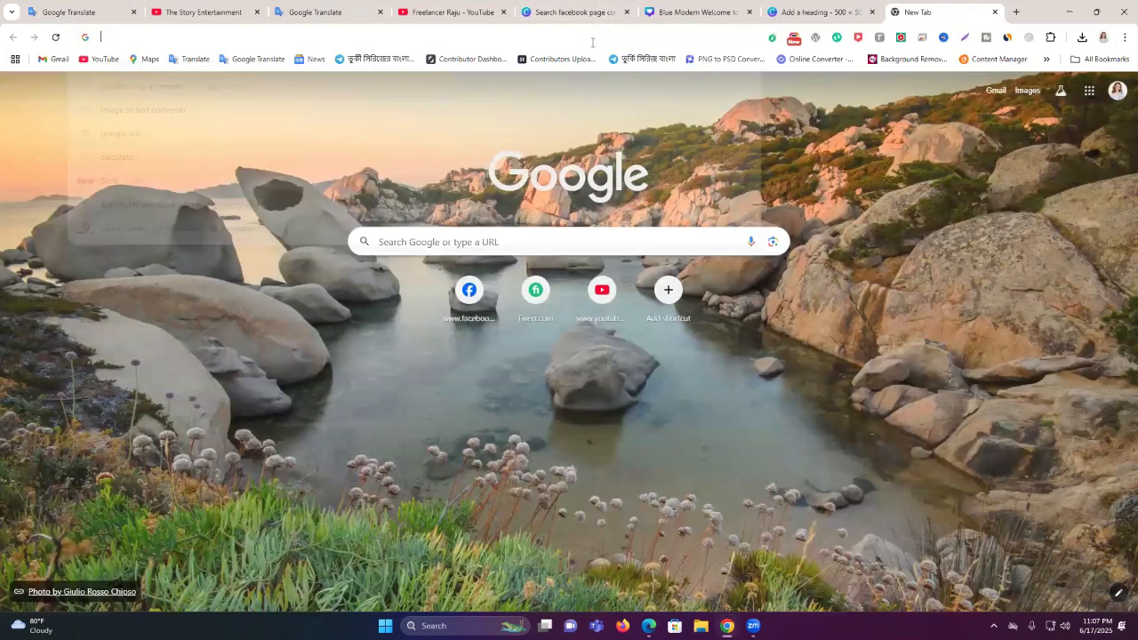
type("bhu")
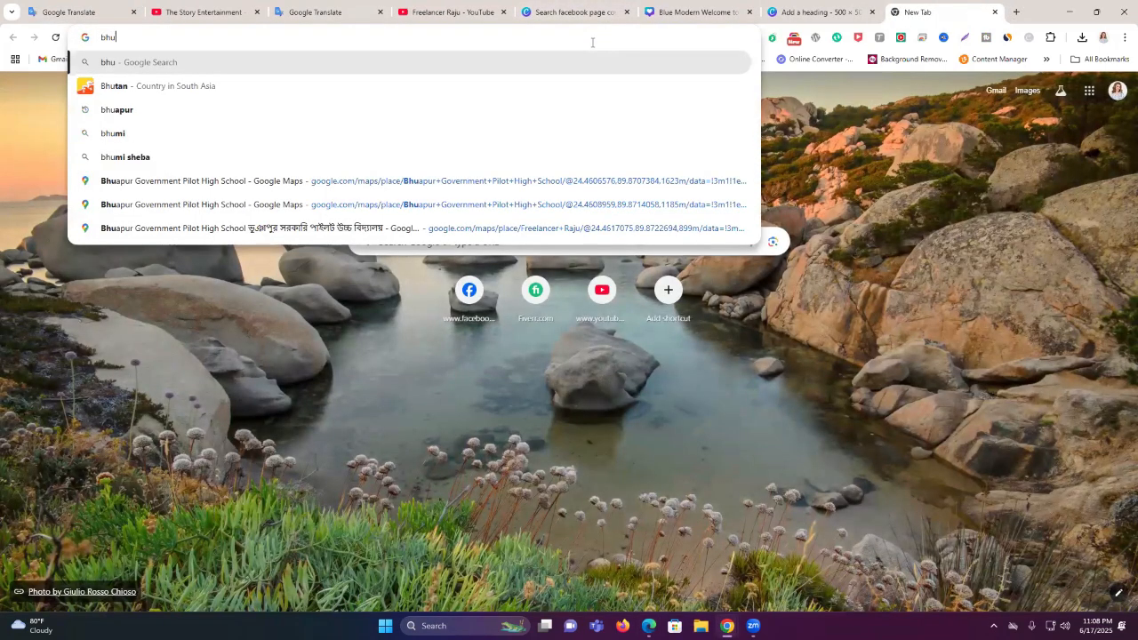
left_click(269, 118)
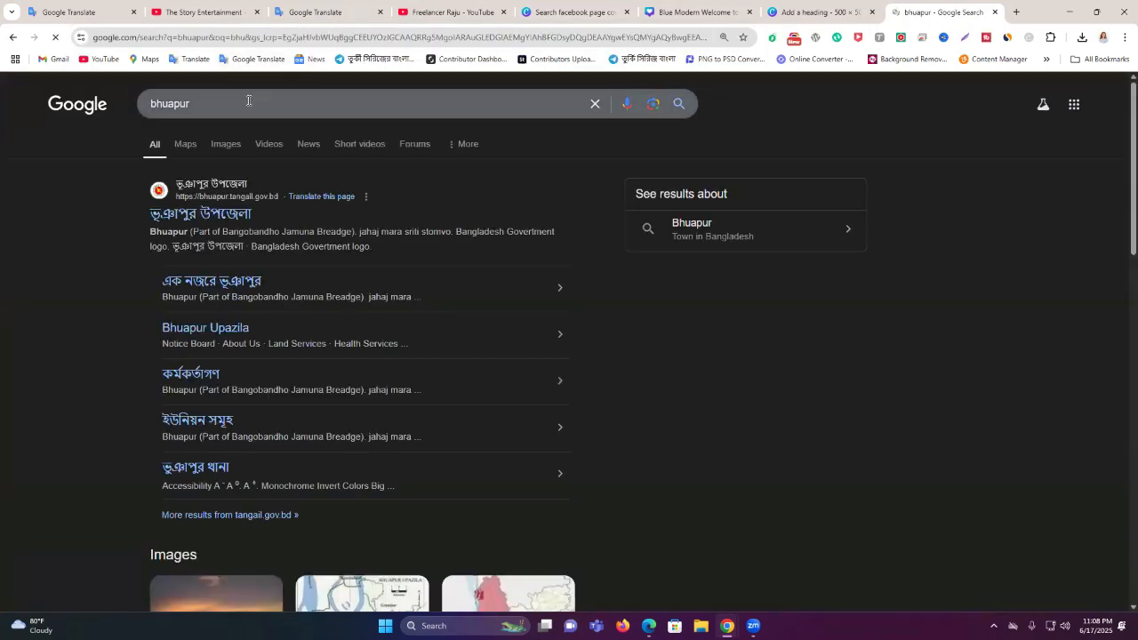
left_click(248, 100)
type(", tangail")
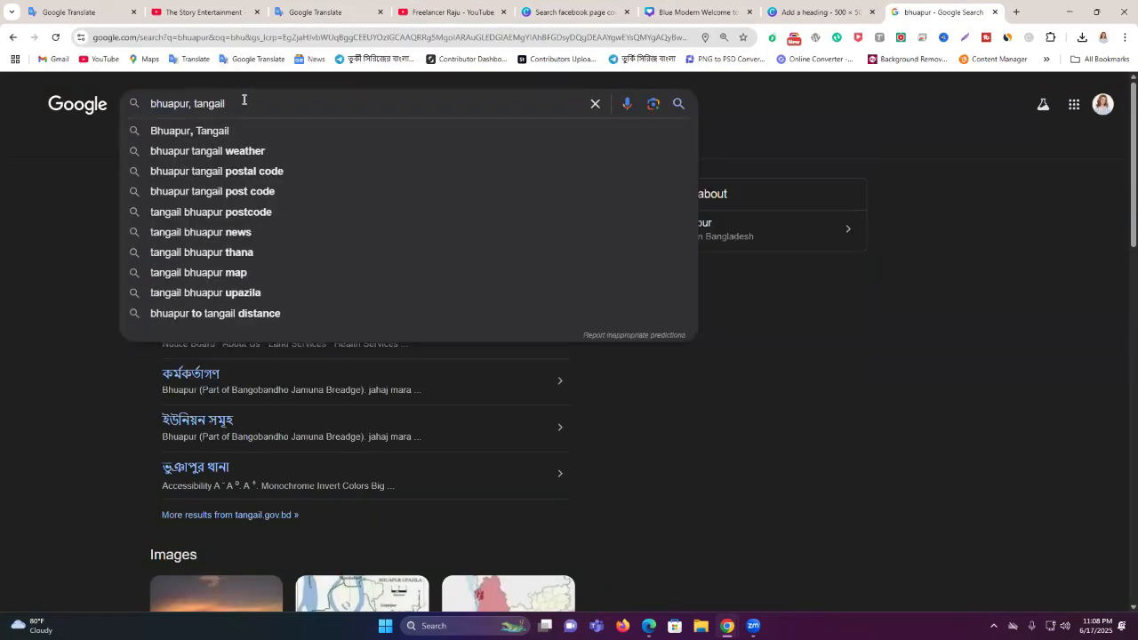
left_click(258, 131)
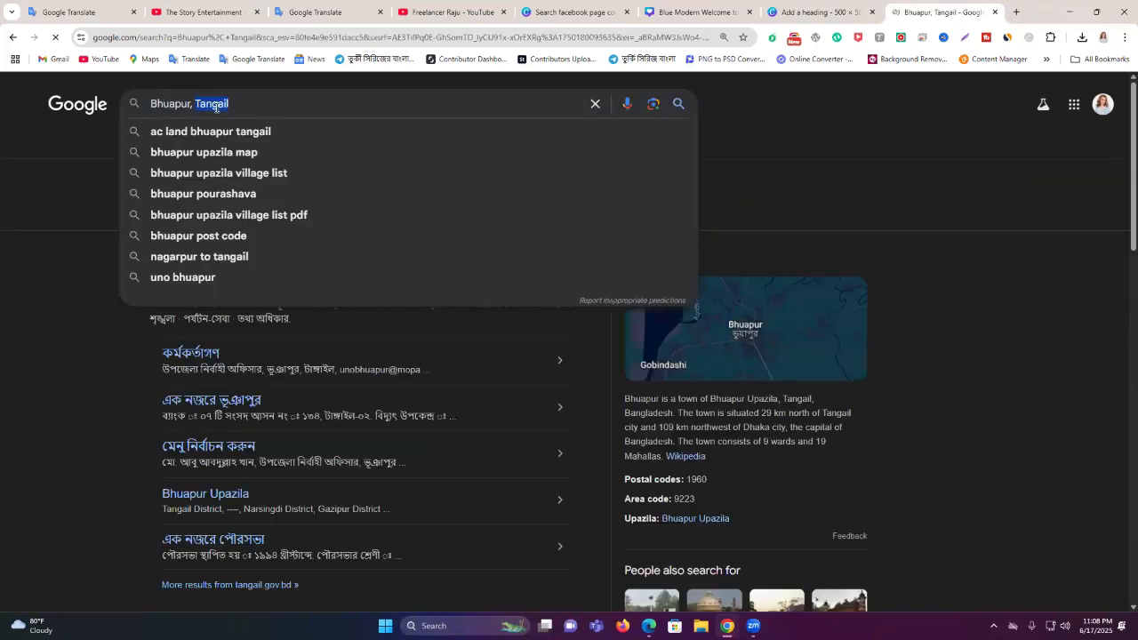
triple_click(214, 109)
key("ctrl+c")
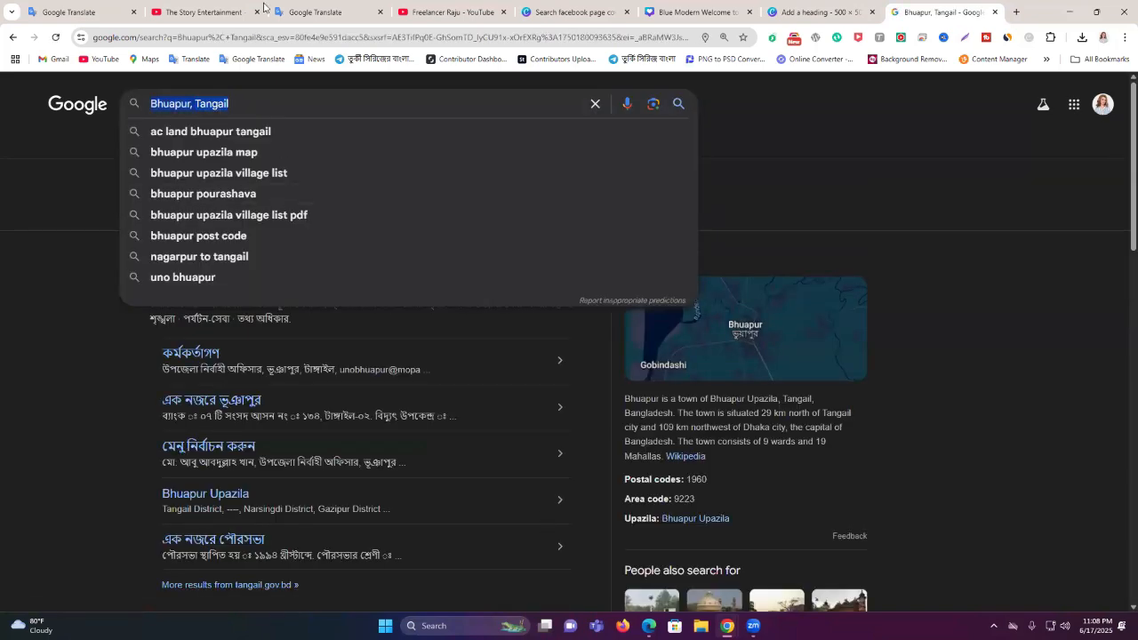
key("alt+Tab")
left_click(575, 381)
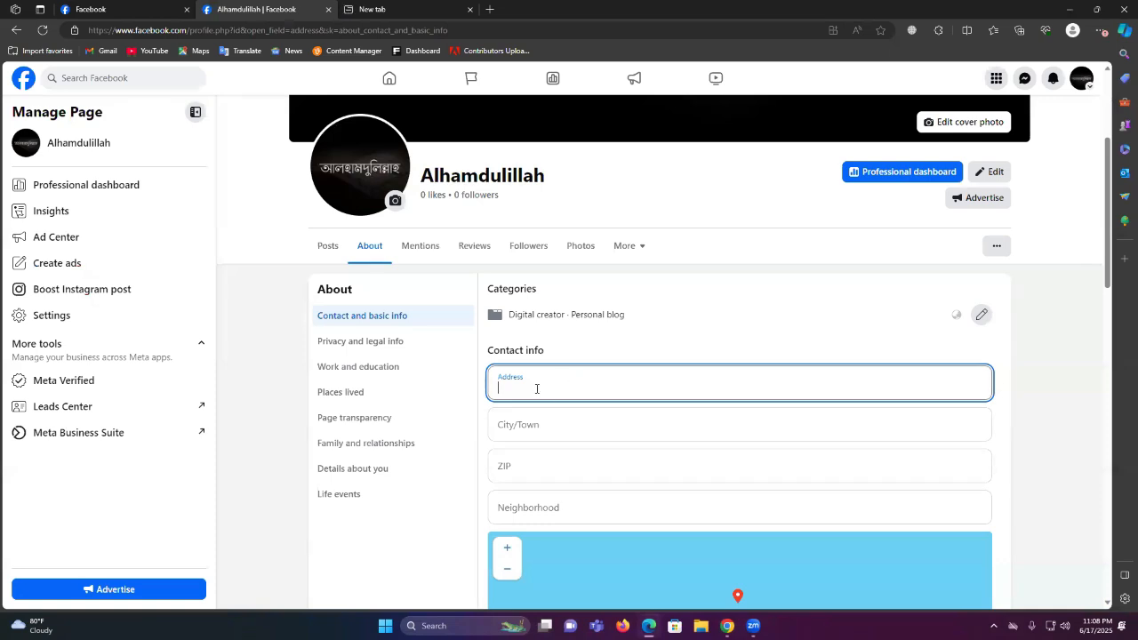
Paste 'Bhuapur, Tangail' as the address and set the city to Tangail
key("ctrl+v")
double_click(546, 388)
right_click(551, 390)
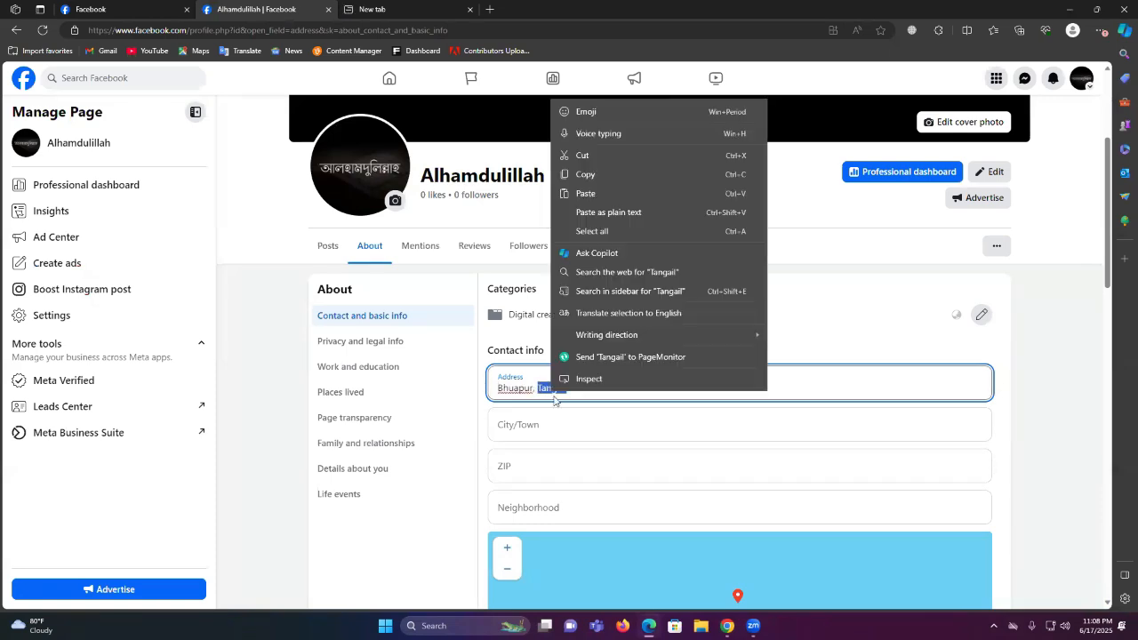
left_click(607, 167)
left_click(532, 424)
key("ctrl+v")
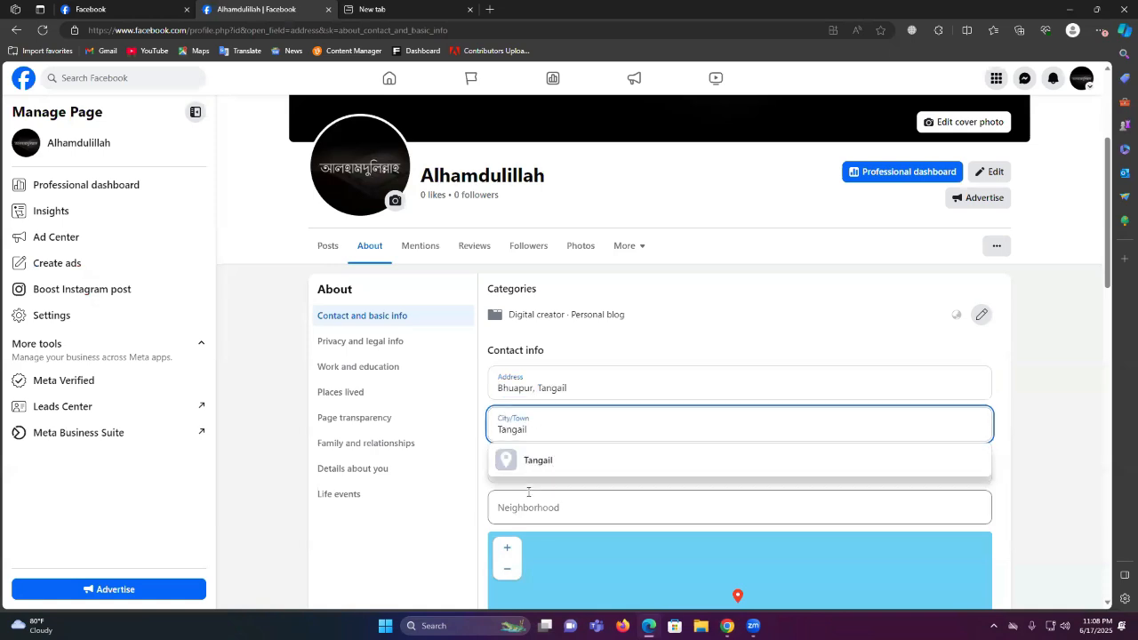
left_click(530, 473)
Enter ZIP code 1960 and save the address details
left_click(533, 470)
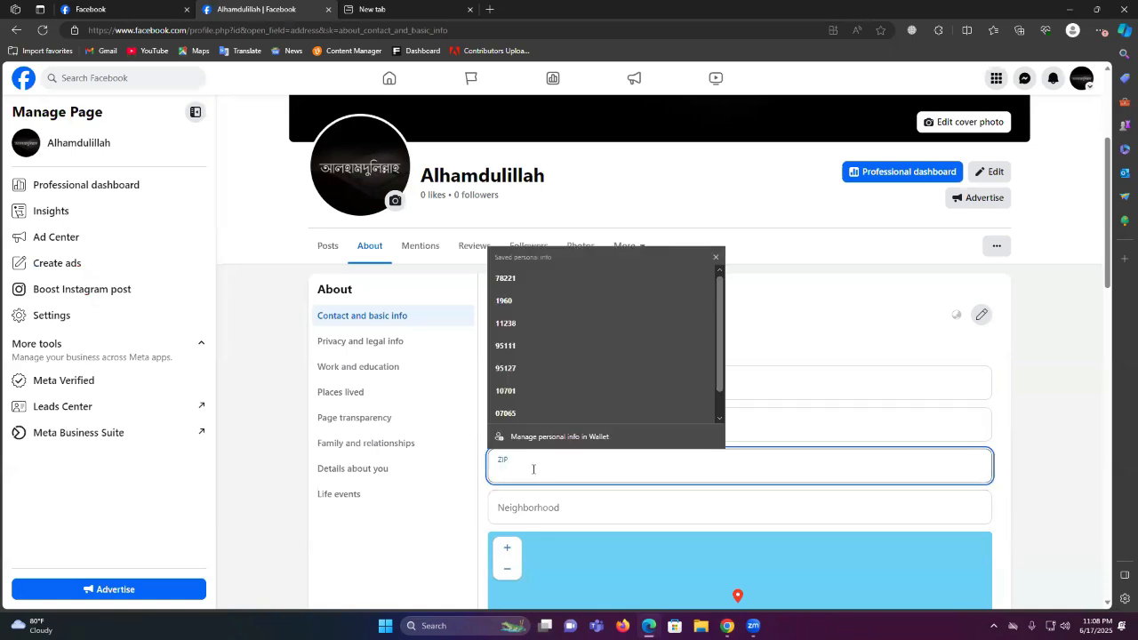
type("1960")
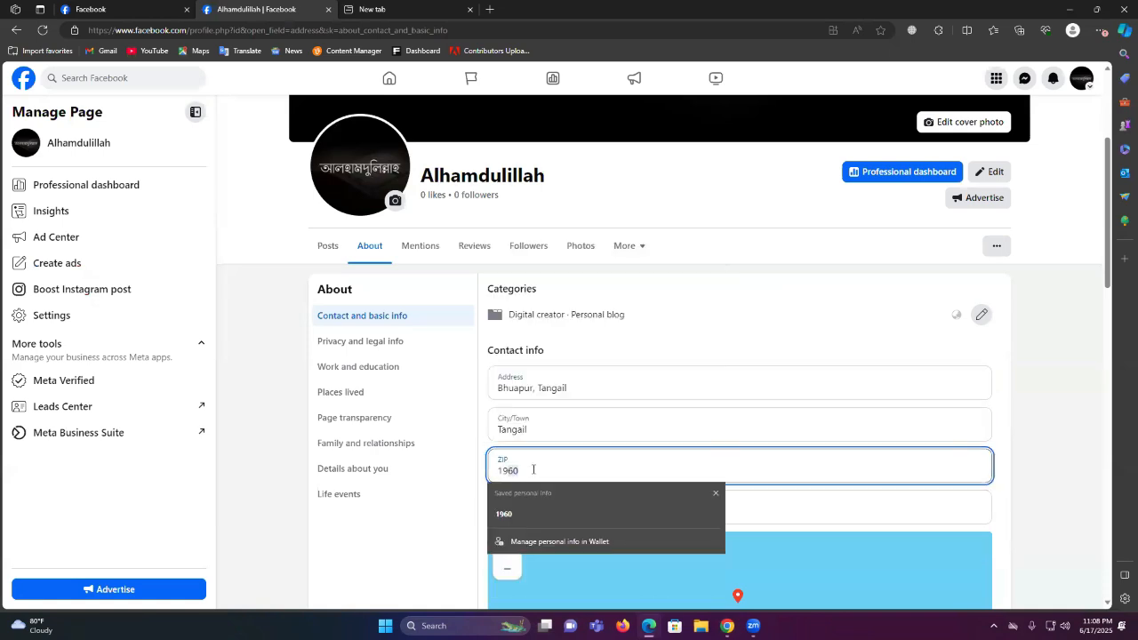
left_click(269, 461)
left_click(520, 473)
left_click(1027, 458)
left_click(601, 468)
left_click(1052, 431)
scroll(650, 454, "down", 2)
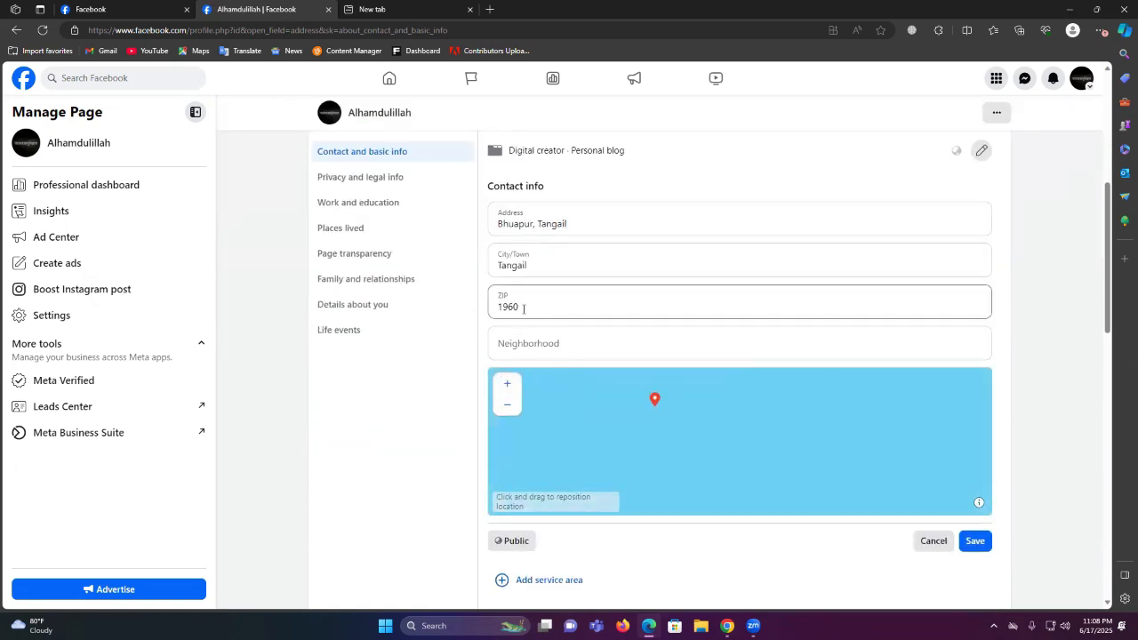
left_click(528, 348)
scroll(563, 353, "down", 3)
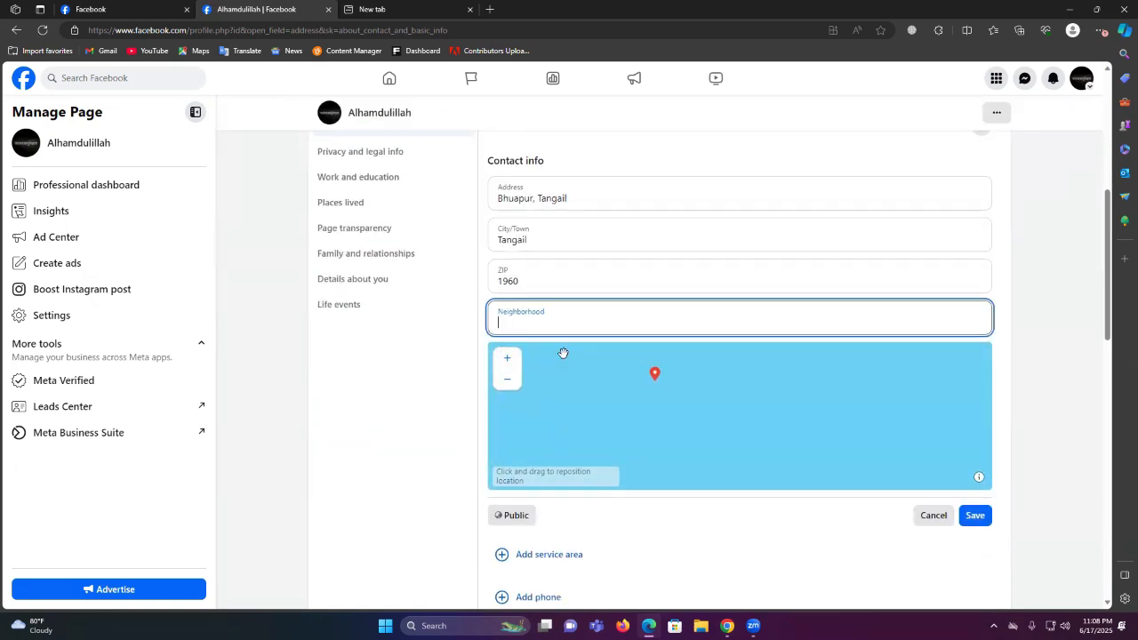
left_click(978, 300)
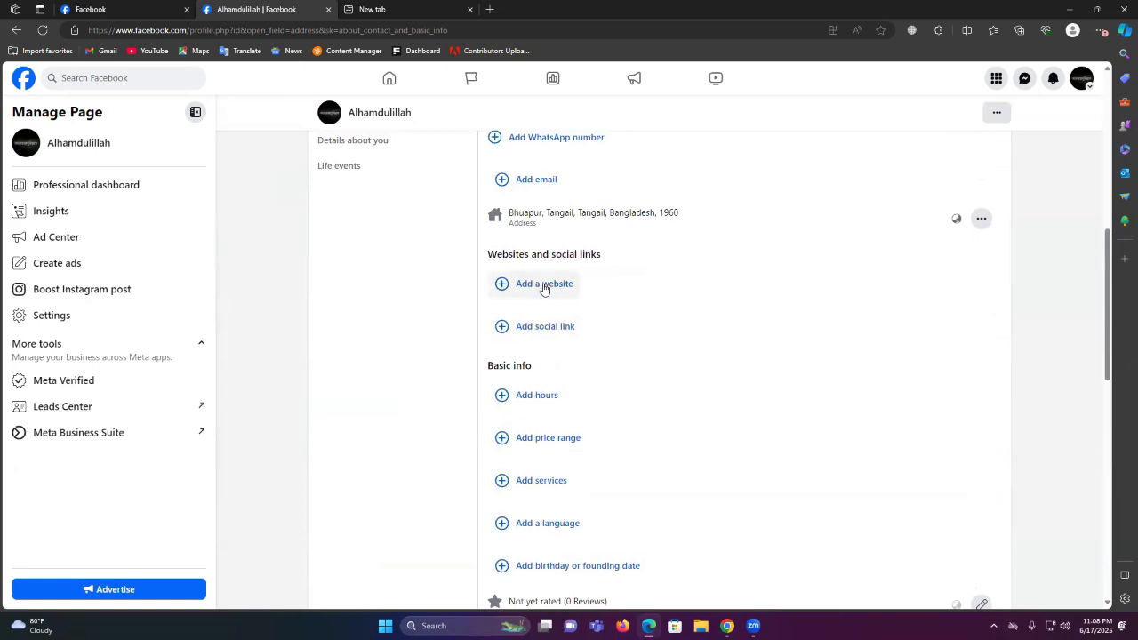
Start a contact email entry, mistakenly typing 'Tangail', and check the other dashboard tab
scroll(560, 438, "up", 1)
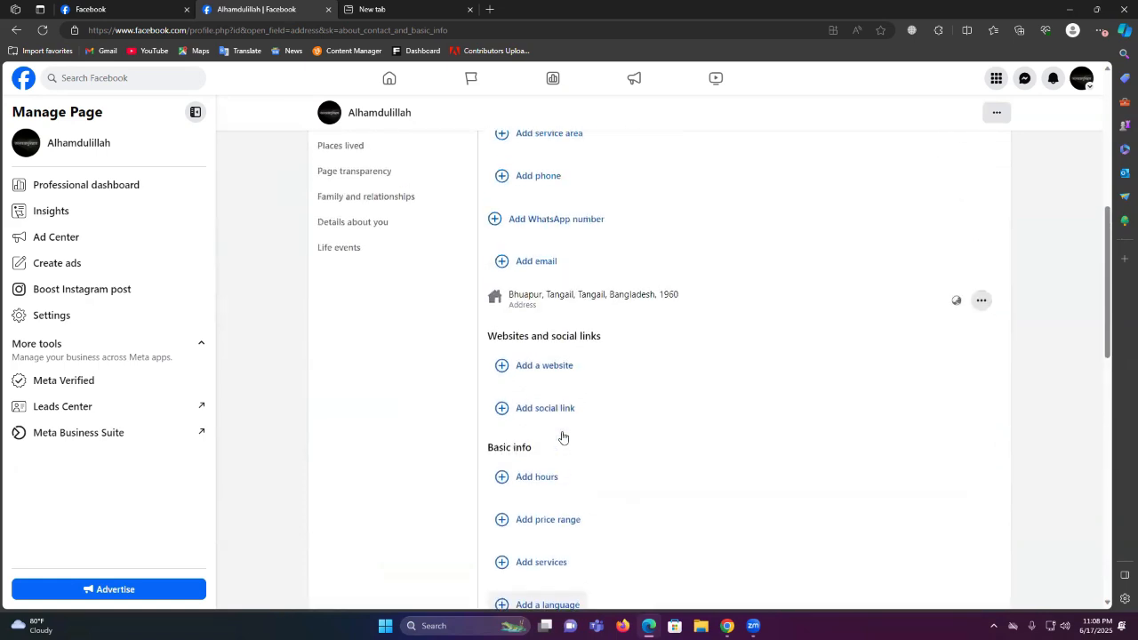
left_click(536, 261)
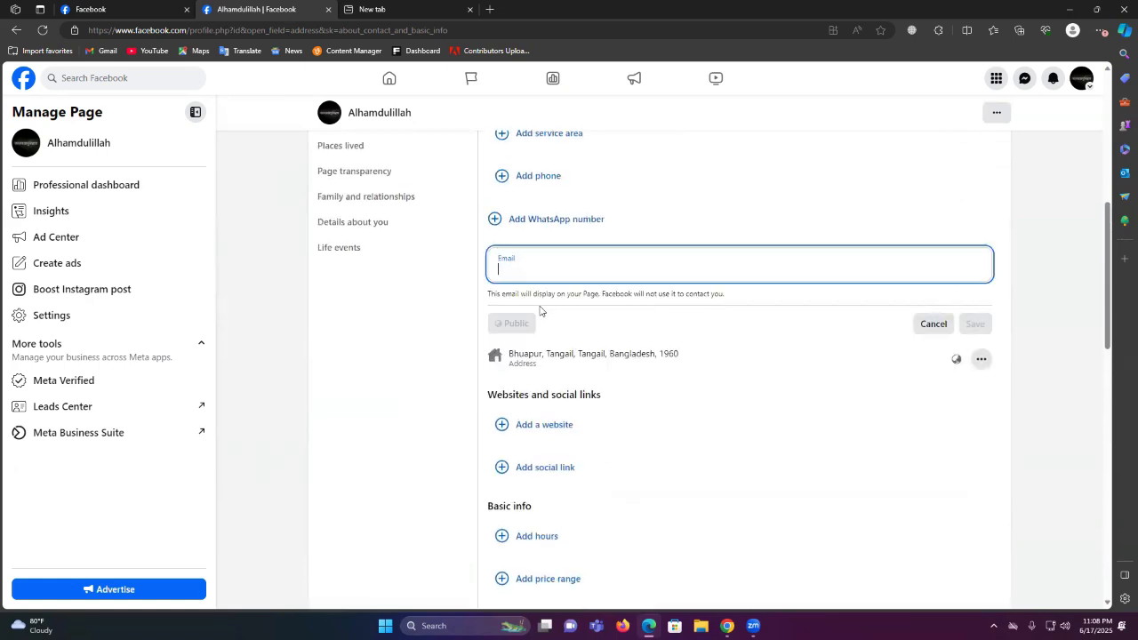
left_click(535, 264)
type("Tangail")
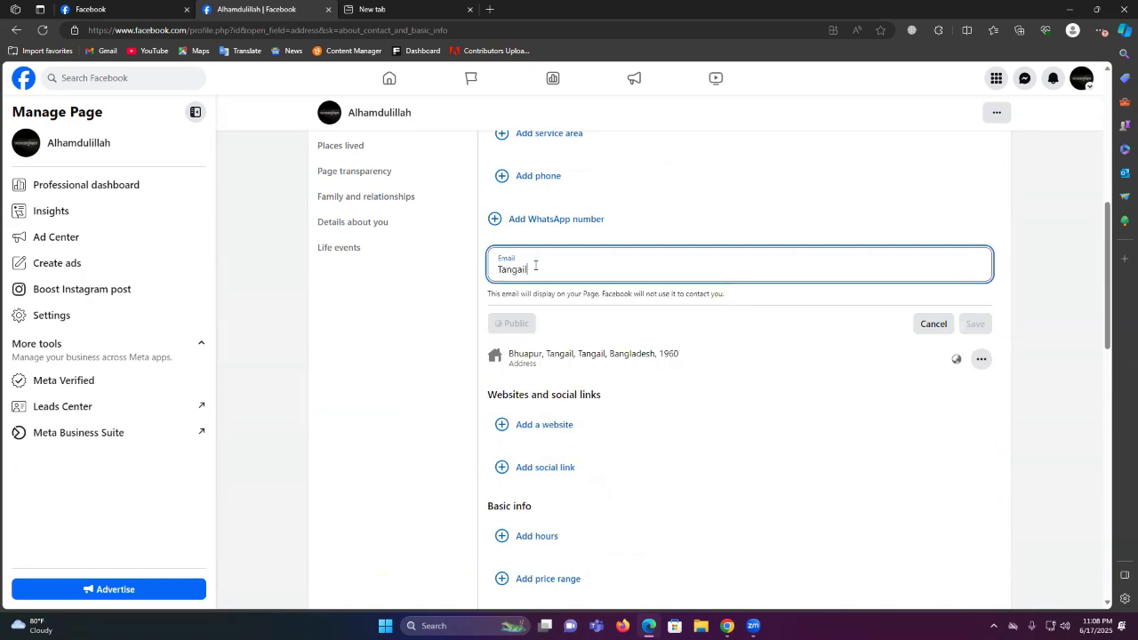
left_click(100, 5)
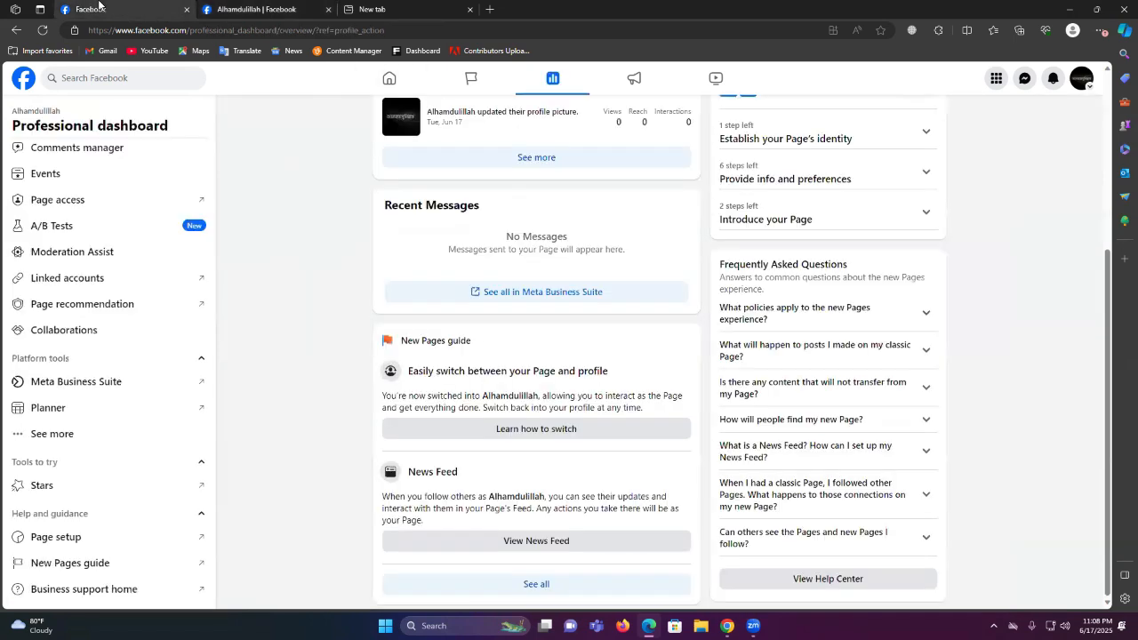
left_click(261, 5)
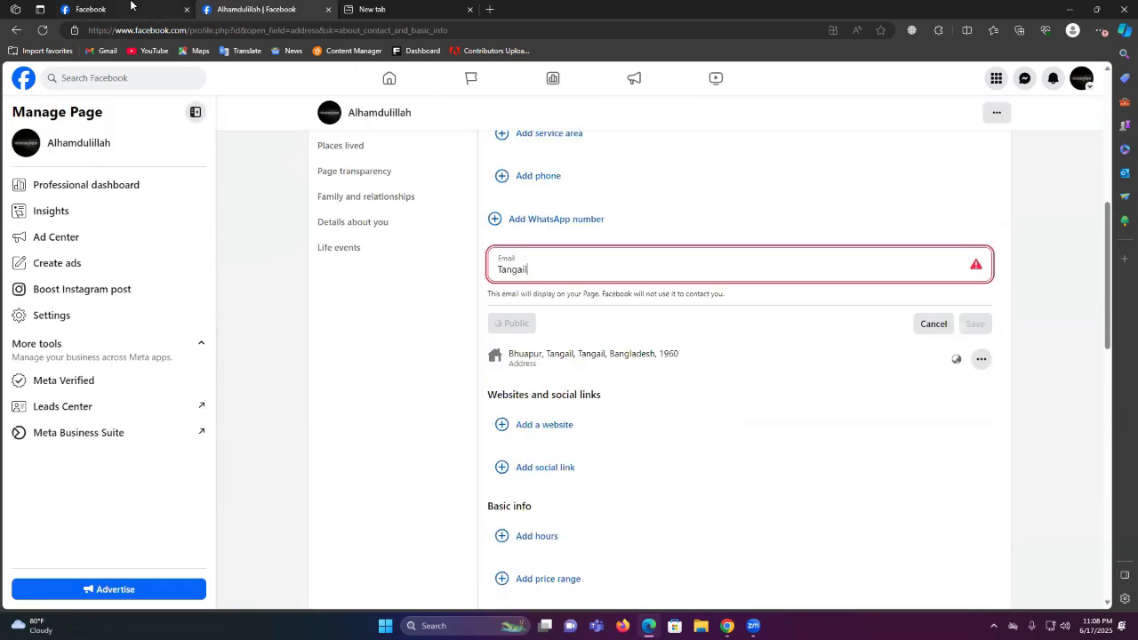
left_click(130, 4)
scroll(493, 151, "up", 5)
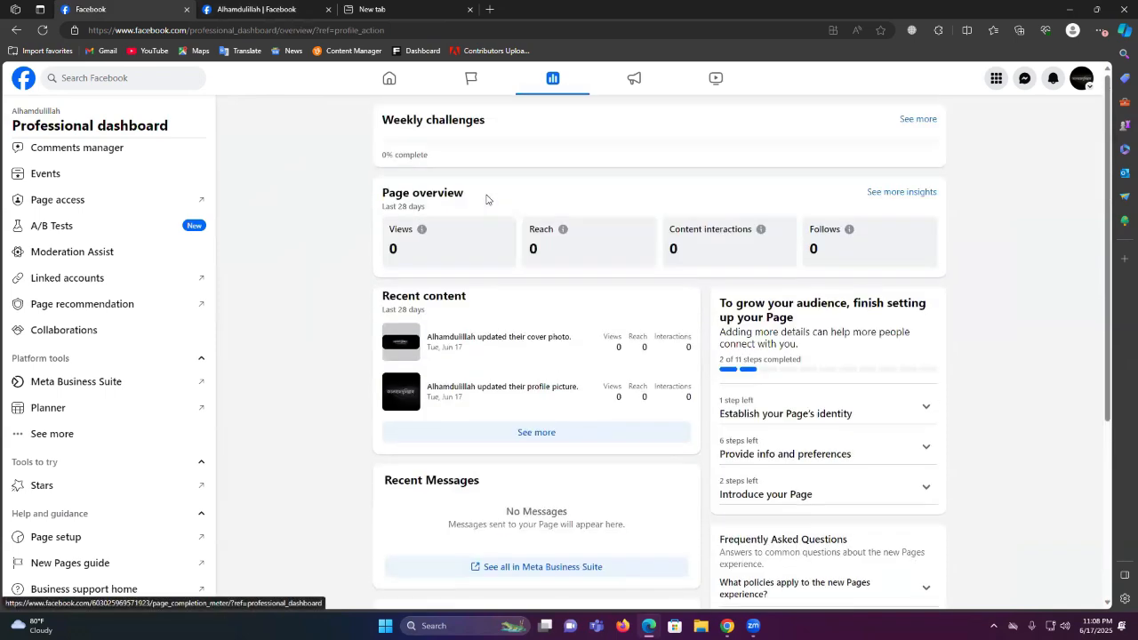
left_click(1086, 89)
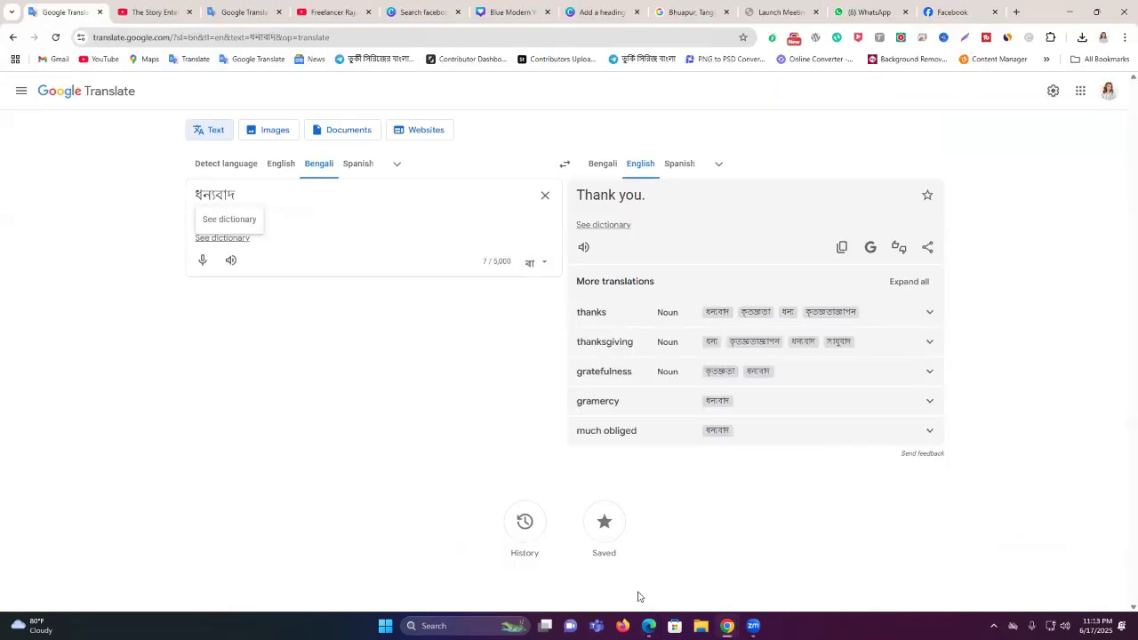
key("alt+Tab")
scroll(572, 353, "up", 2)
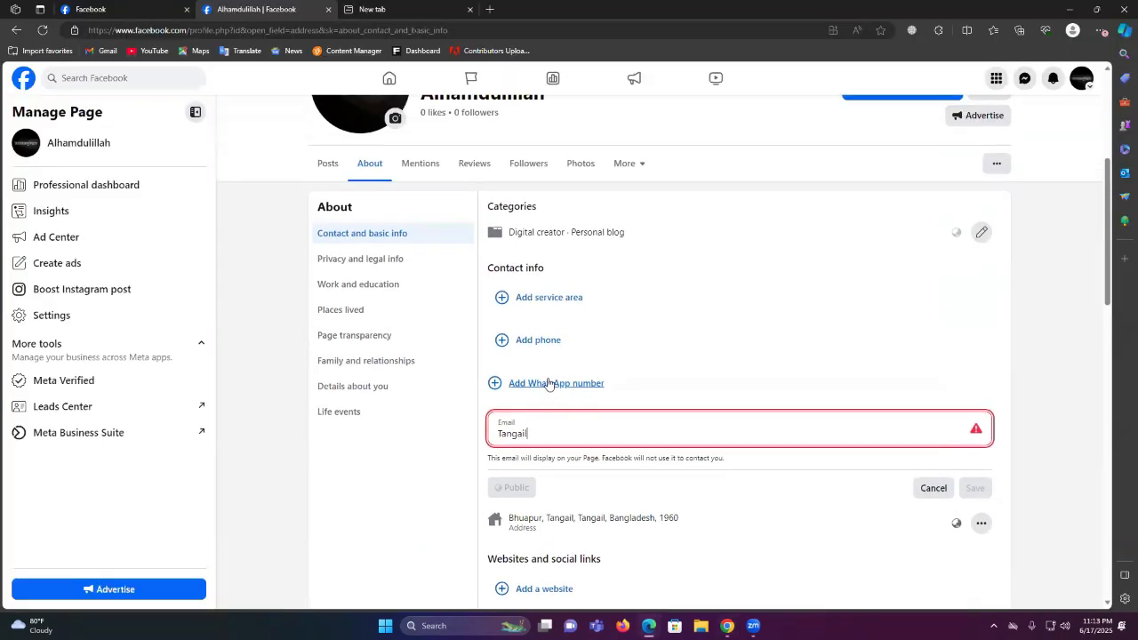
Replace 'Tangail' with the page's email address and save it
double_click(531, 433)
key("BackSpace")
left_click(121, 8)
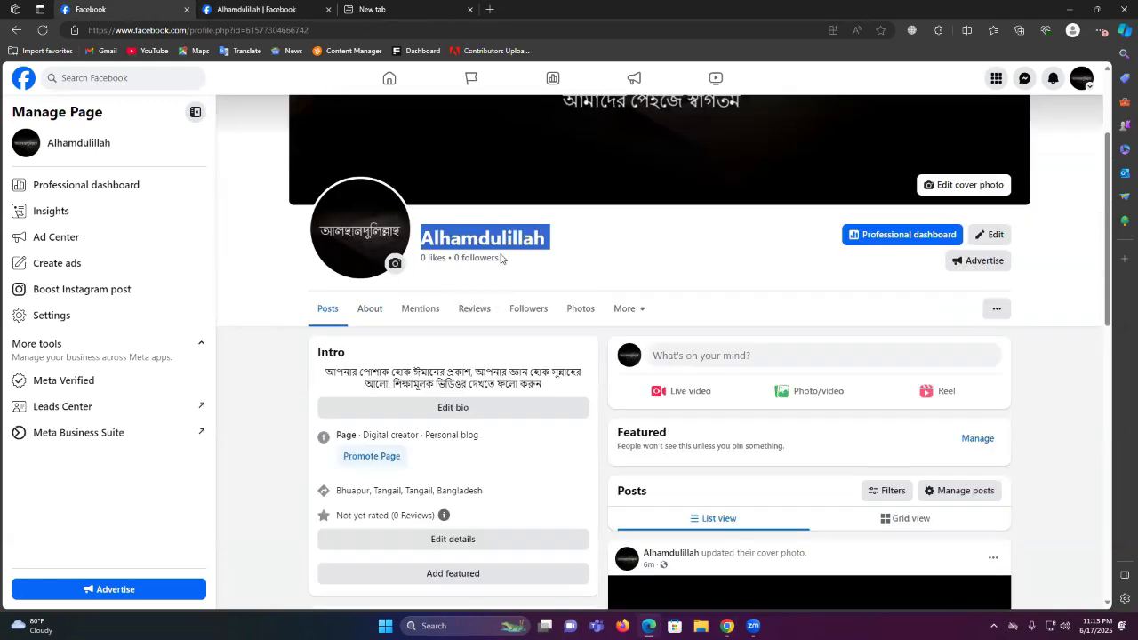
left_click(271, 8)
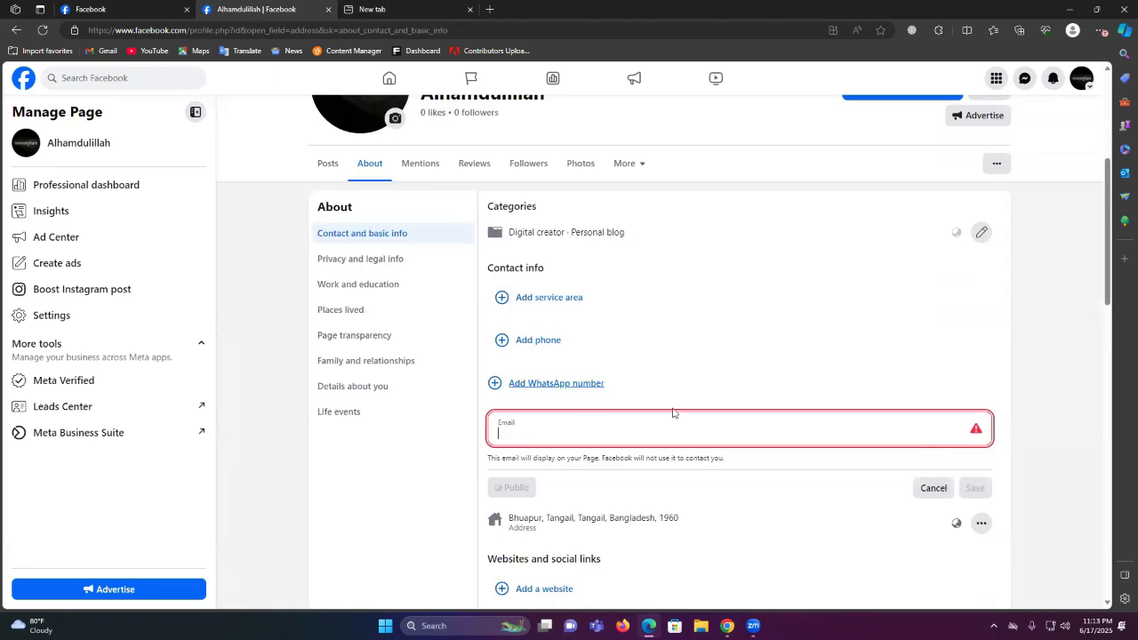
key("ctrl+v")
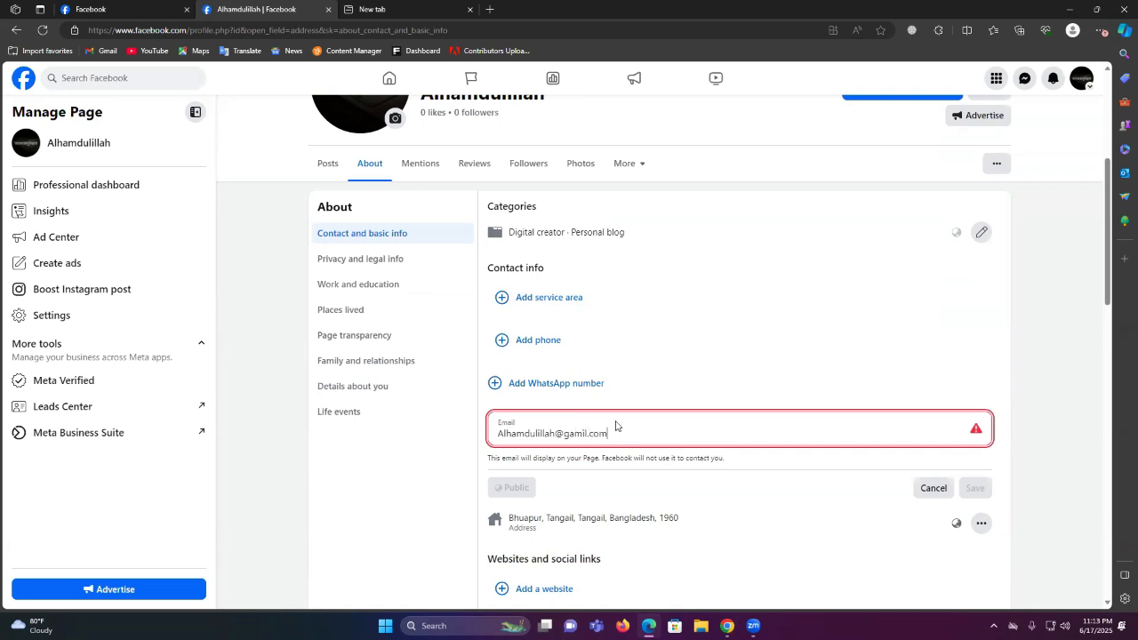
left_click(948, 490)
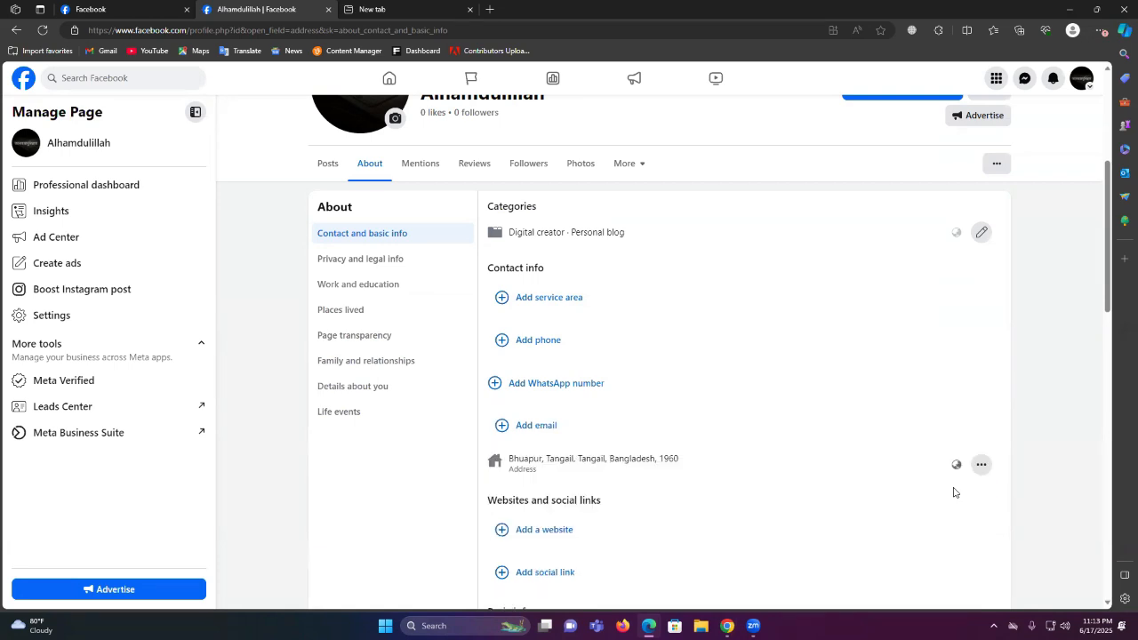
left_click(609, 428)
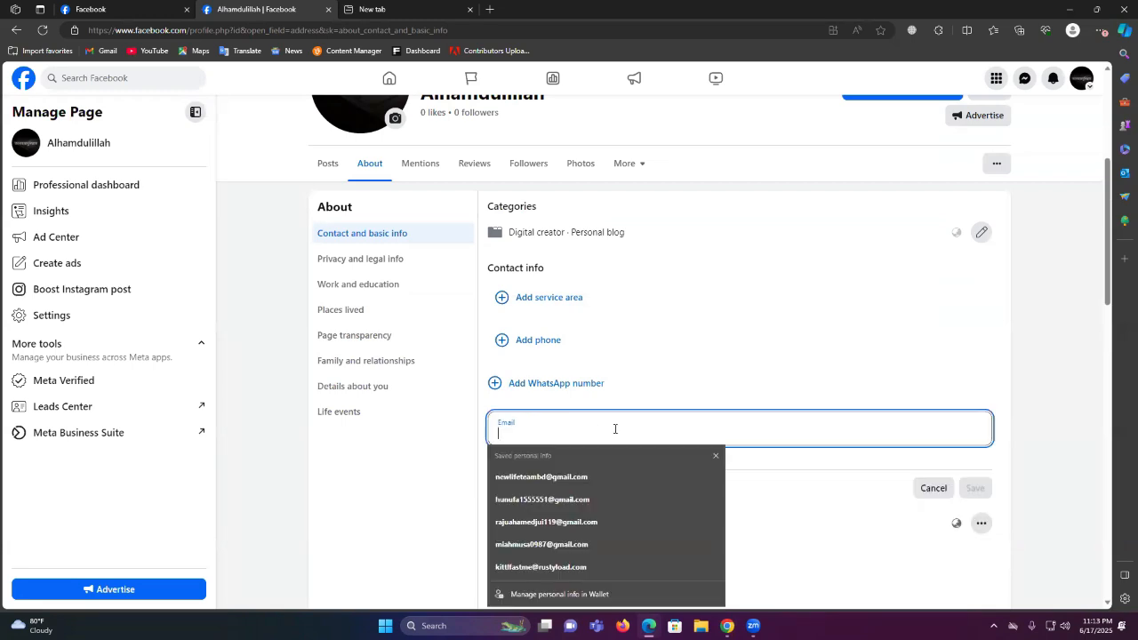
key("ctrl+v")
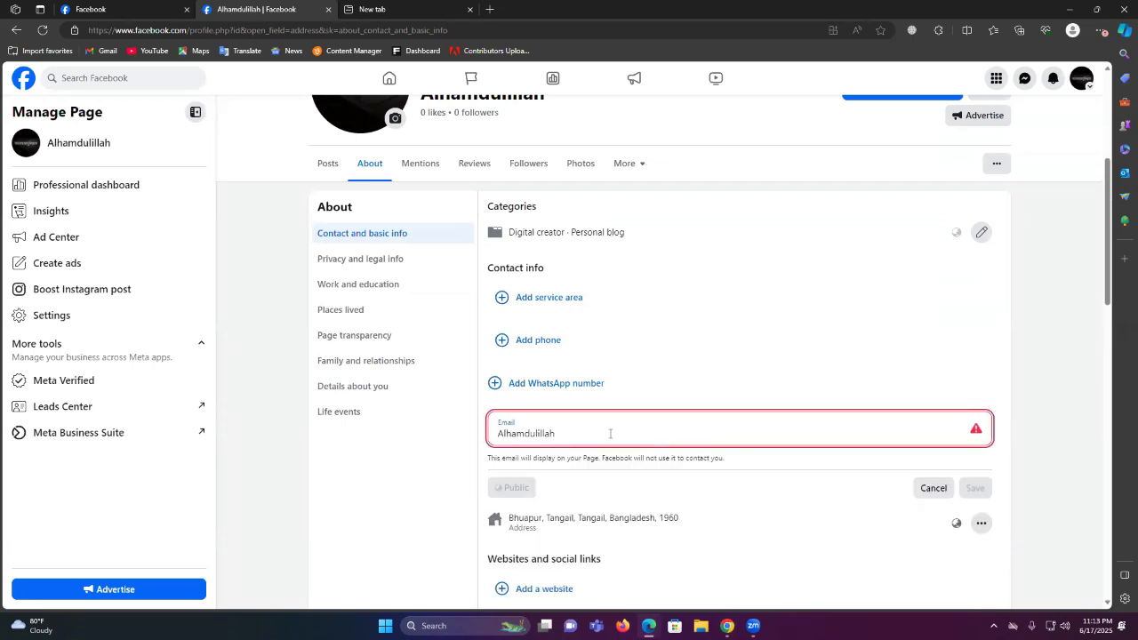
type("@gamil.com")
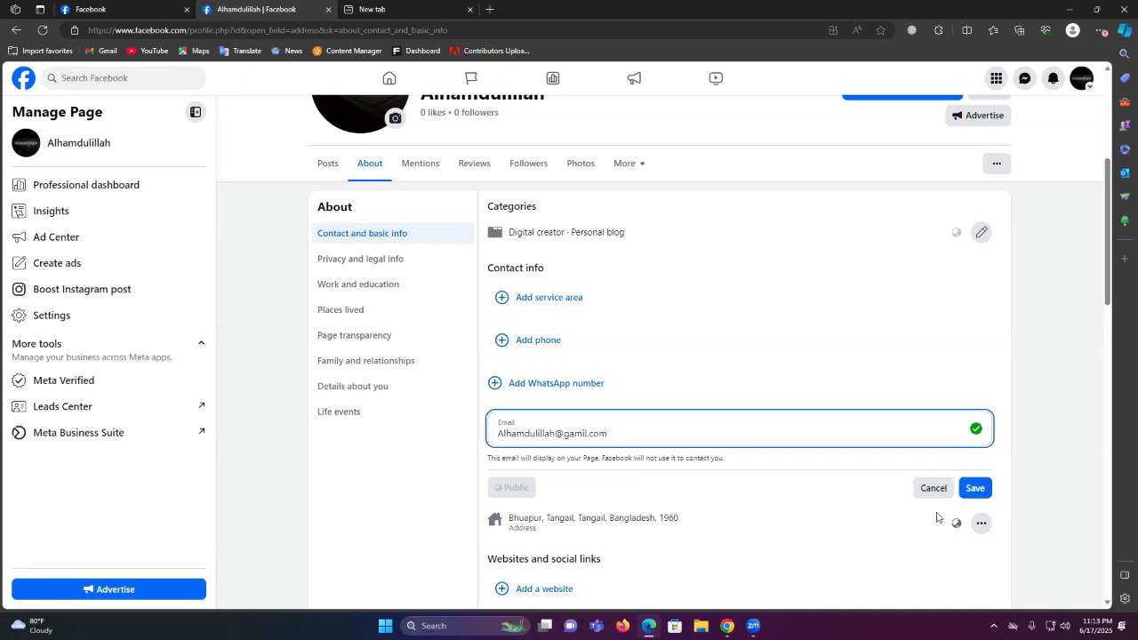
left_click(975, 488)
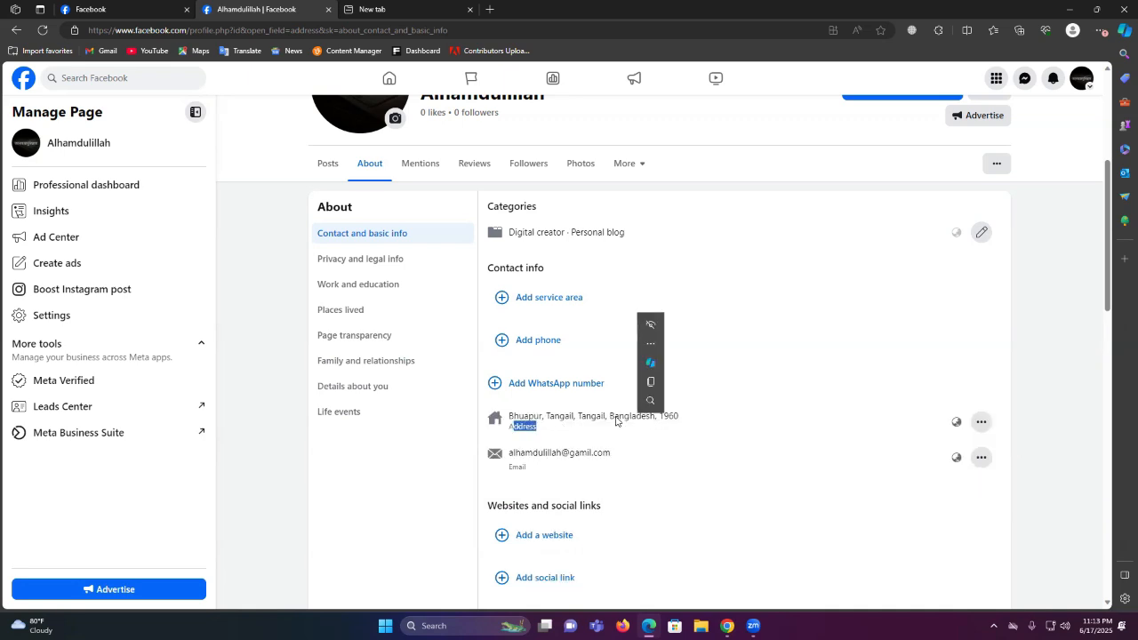
Select part of the saved email, then open and cancel a service area entry
left_click_drag(520, 454, 592, 454)
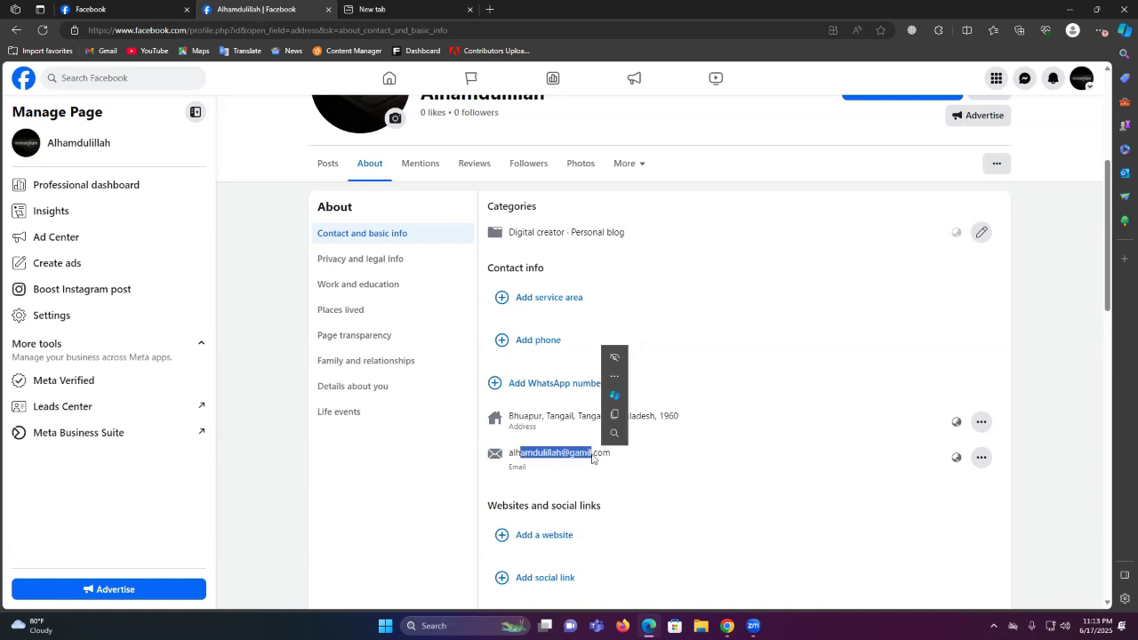
left_click(559, 300)
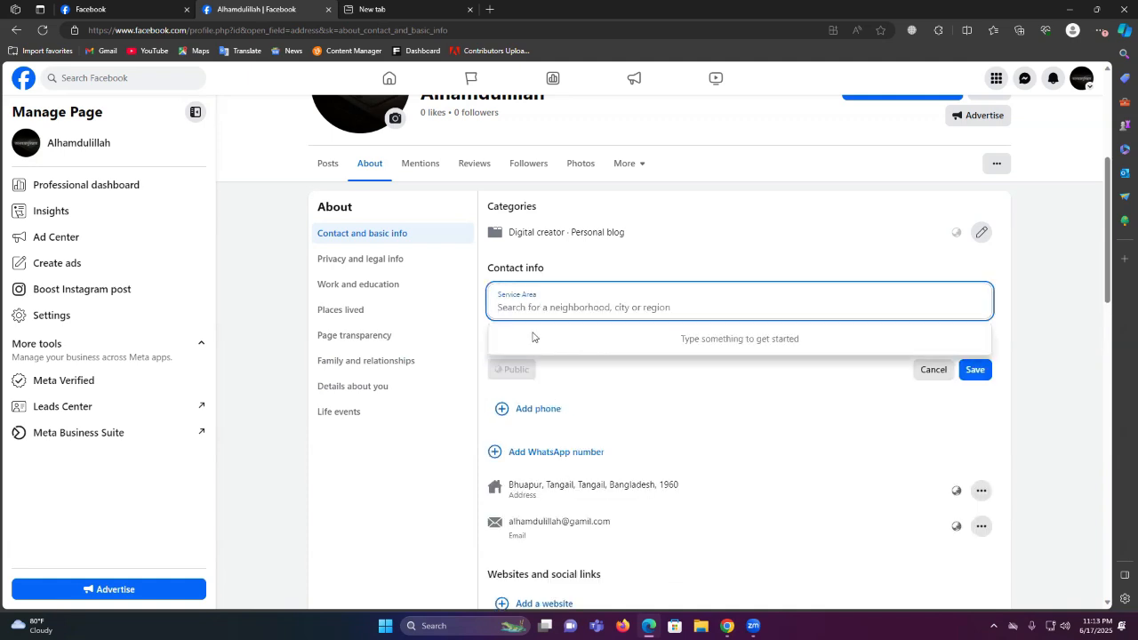
left_click(934, 373)
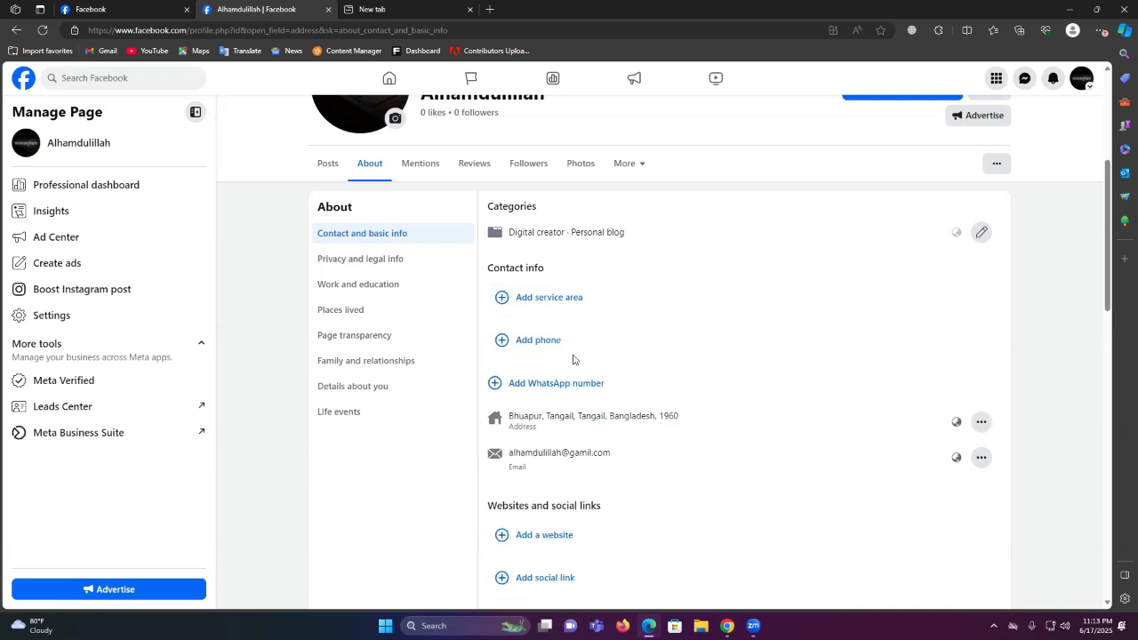
Add a Bangladesh +880 mobile number from saved suggestions without the leading 0, and save
left_click(536, 342)
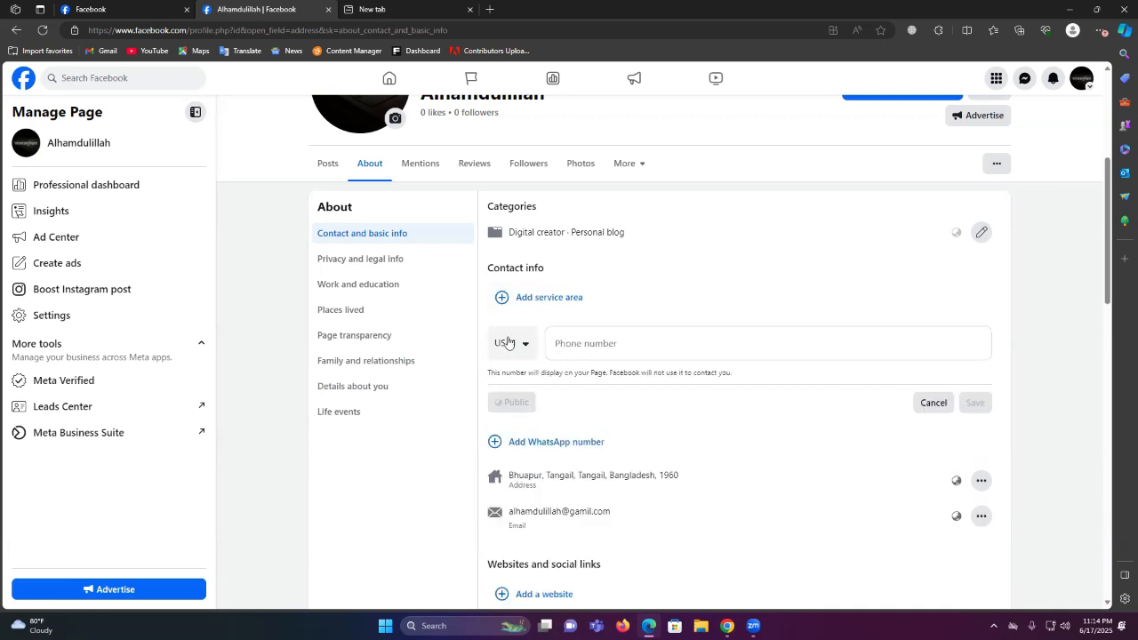
left_click(510, 343)
scroll(531, 430, "down", 1)
scroll(533, 428, "down", 5)
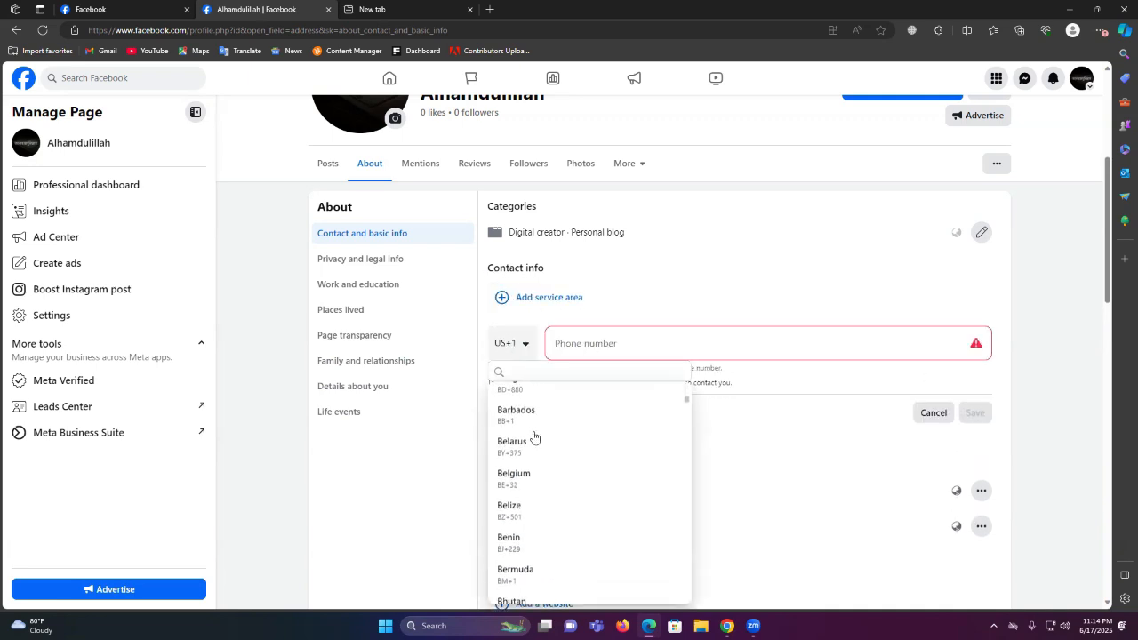
left_click(540, 427)
left_click(607, 345)
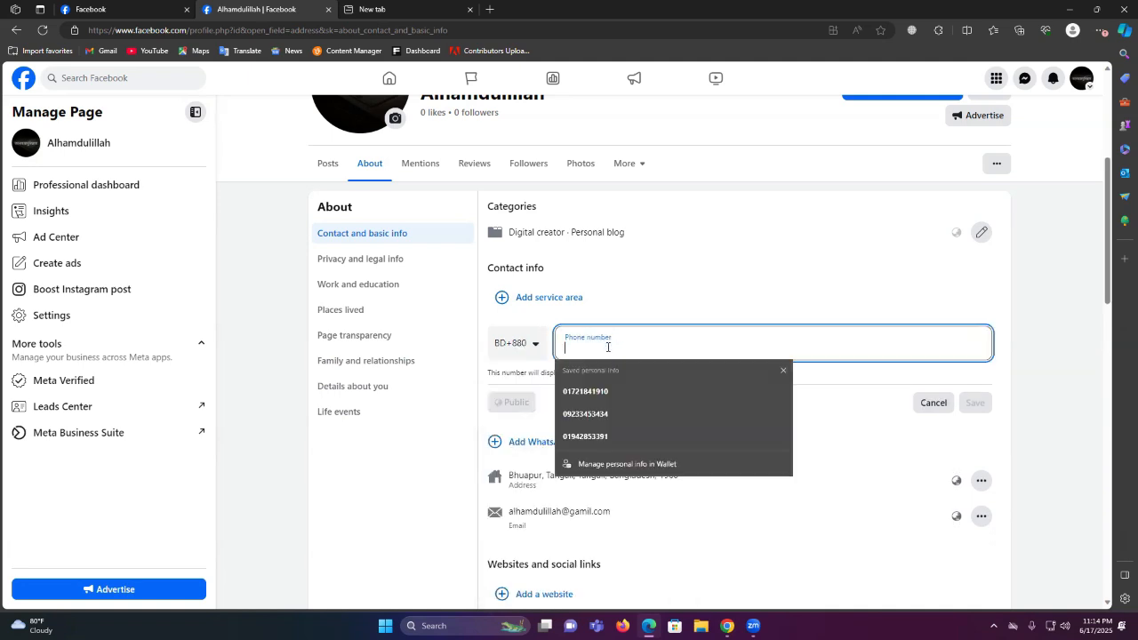
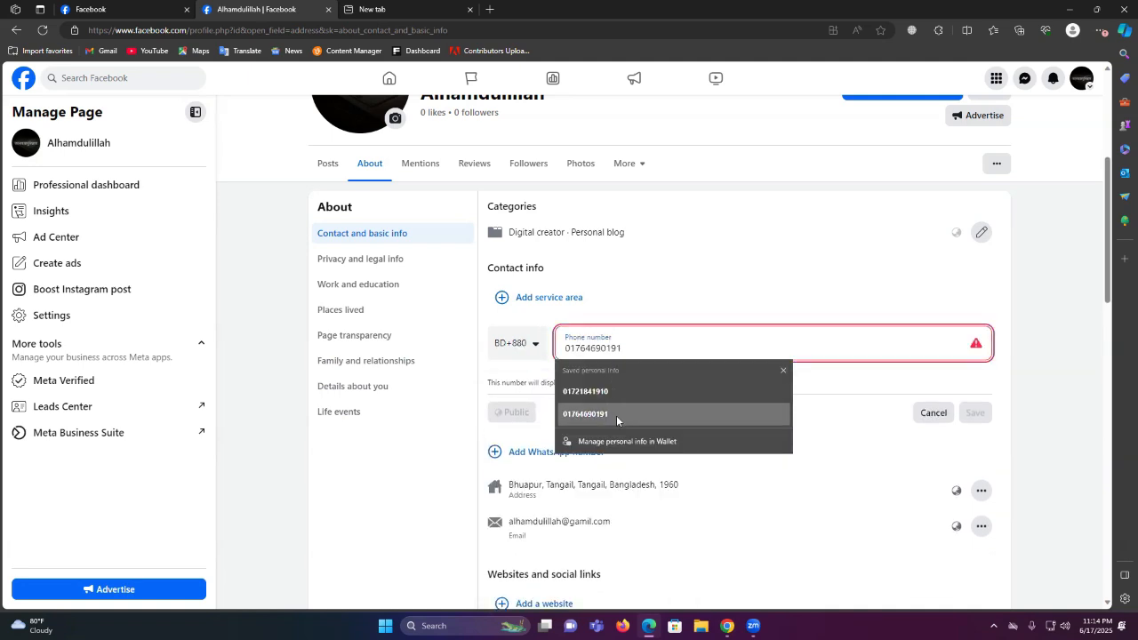
left_click(615, 414)
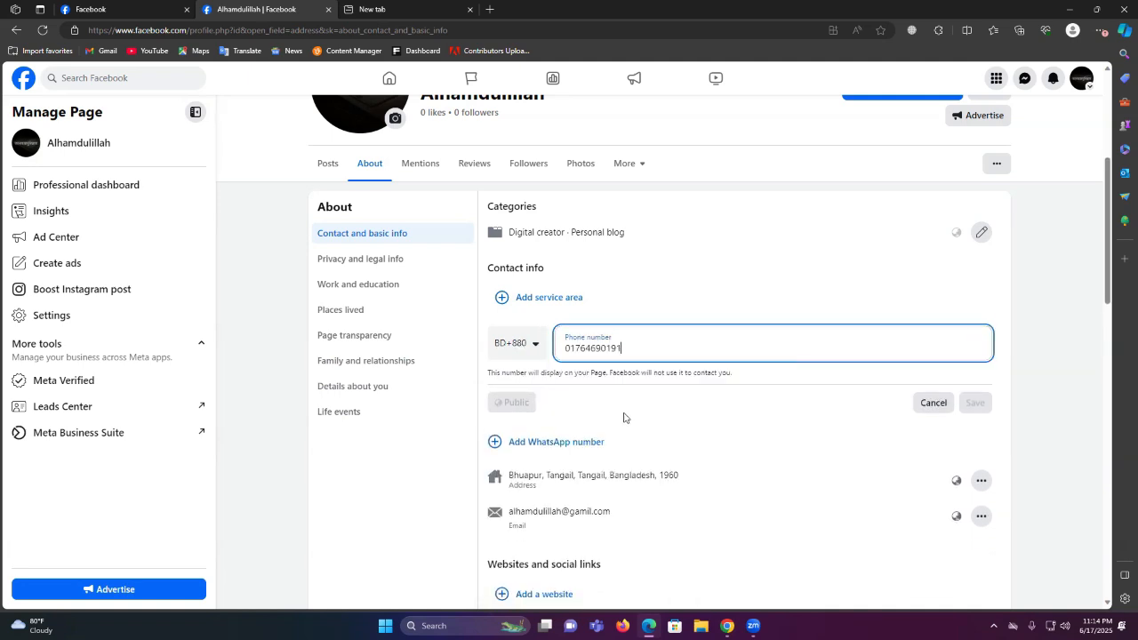
left_click(568, 355)
key("BackSpace")
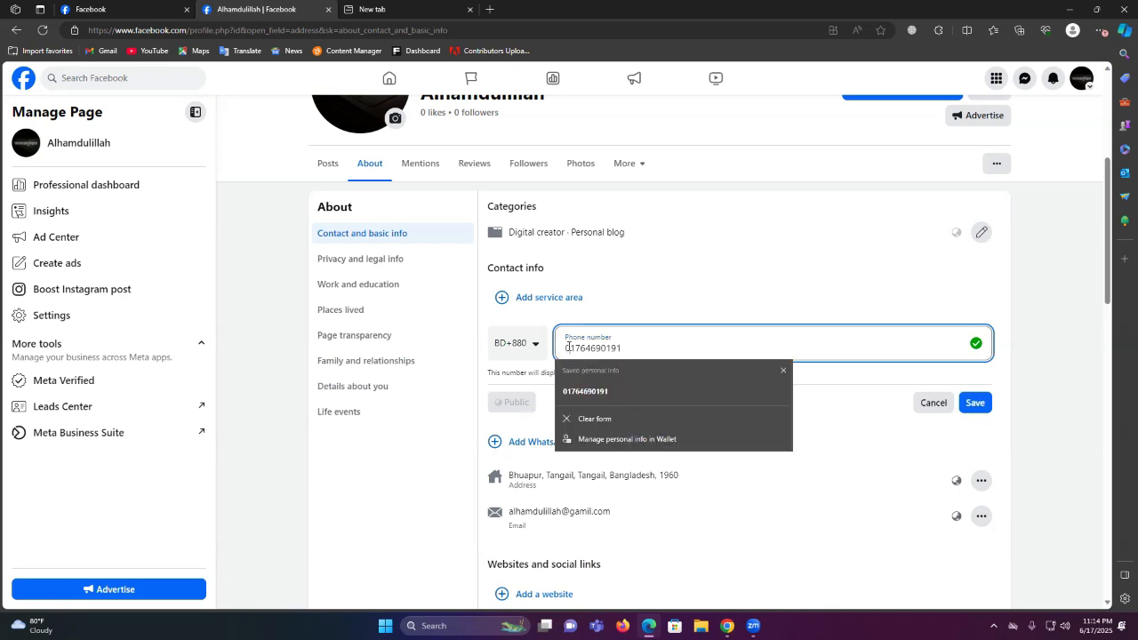
left_click(975, 401)
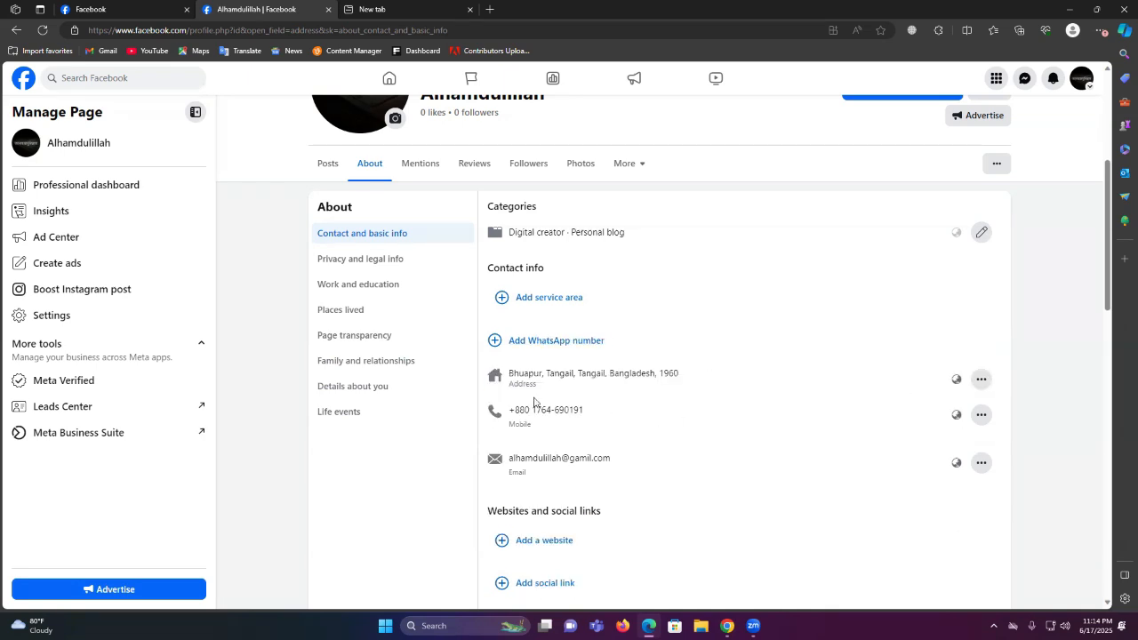
Reload the page's main tab to show the updated contact details
scroll(547, 418, "down", 5)
scroll(569, 407, "down", 2)
scroll(572, 409, "up", 10)
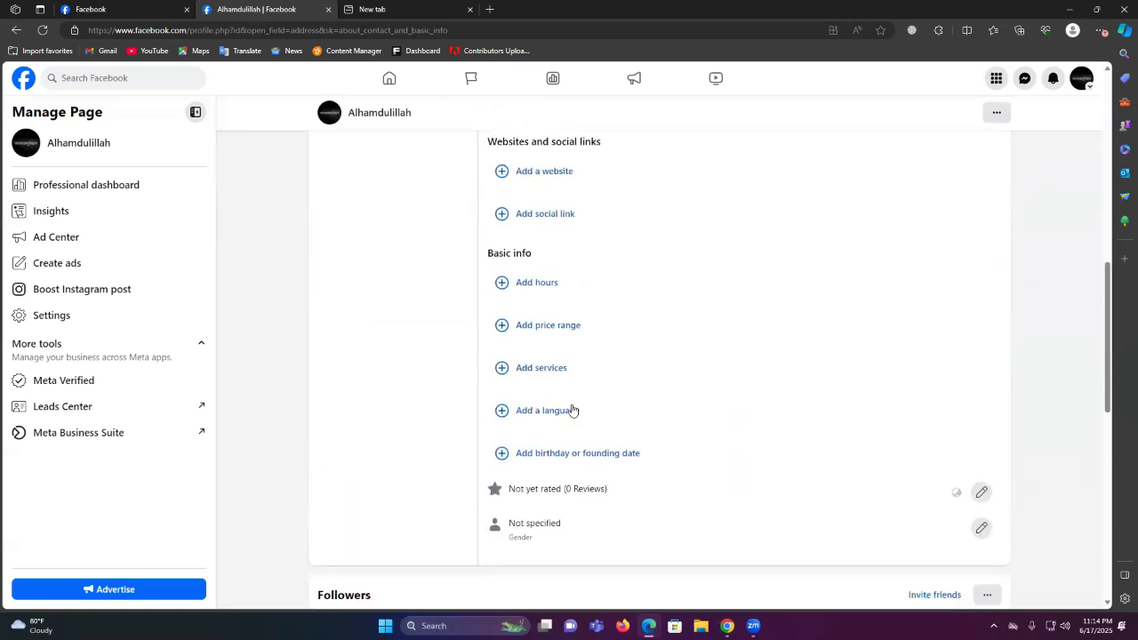
scroll(413, 478, "down", 2)
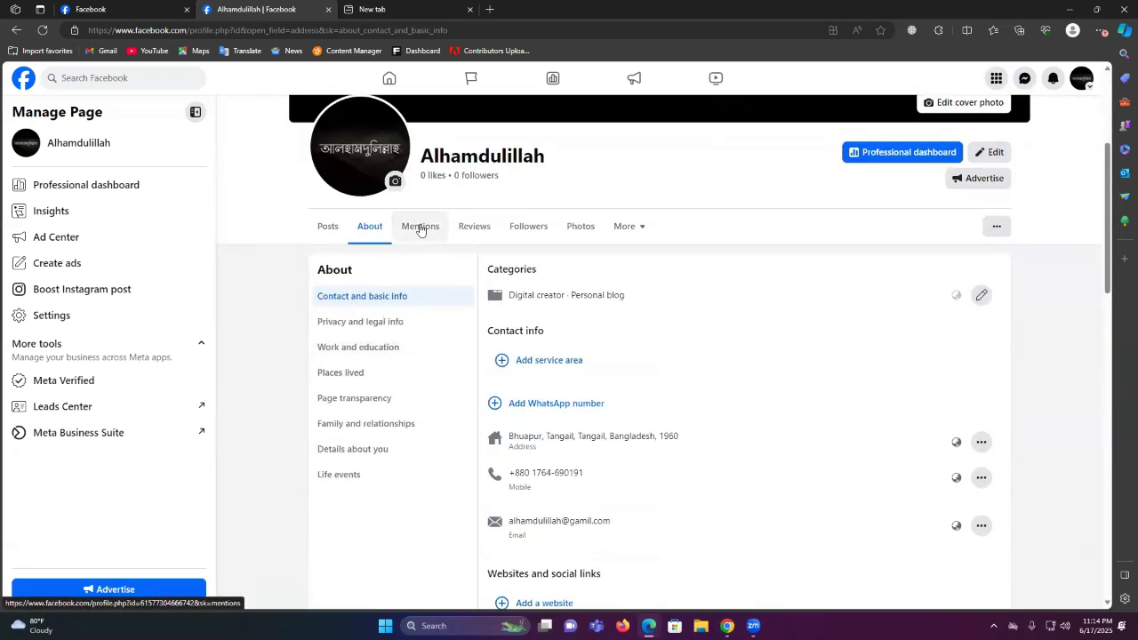
left_click(113, 8)
right_click(610, 264)
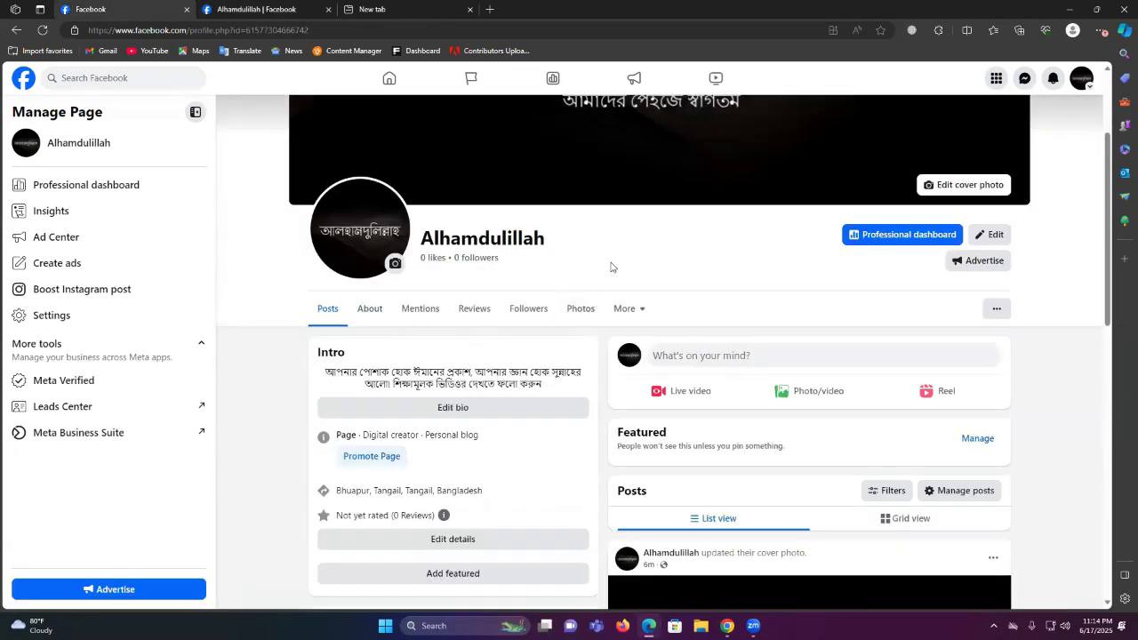
left_click(666, 295)
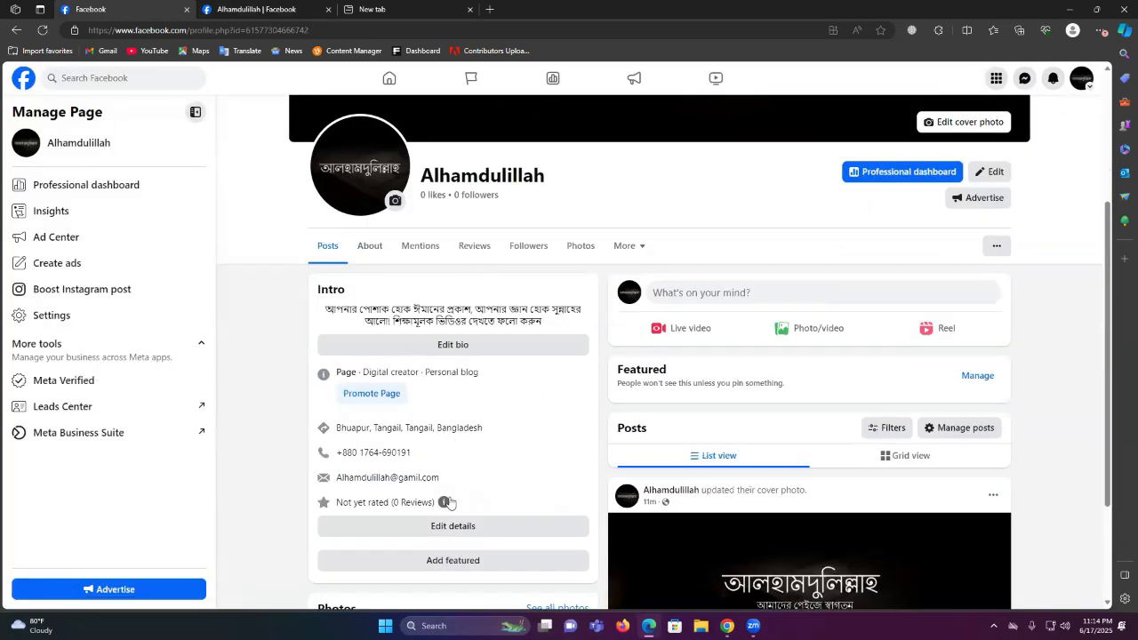
Check the Intro's bio, category and address, close the map, and return to the About tab
left_click_drag(338, 305, 502, 316)
left_click_drag(387, 374, 523, 383)
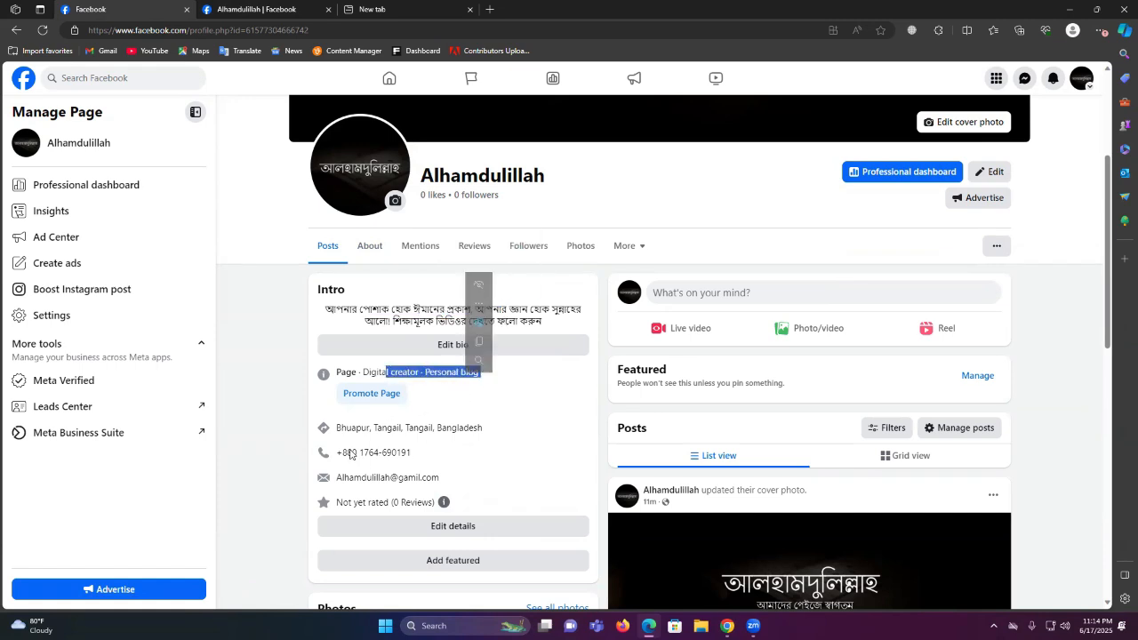
left_click_drag(356, 428, 476, 446)
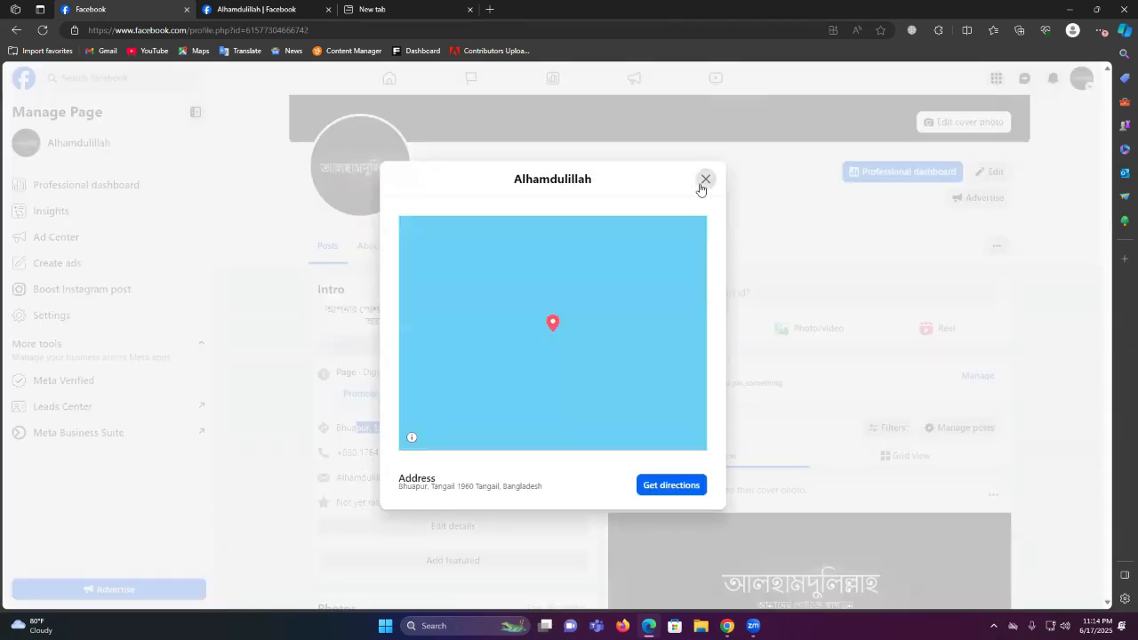
left_click(704, 181)
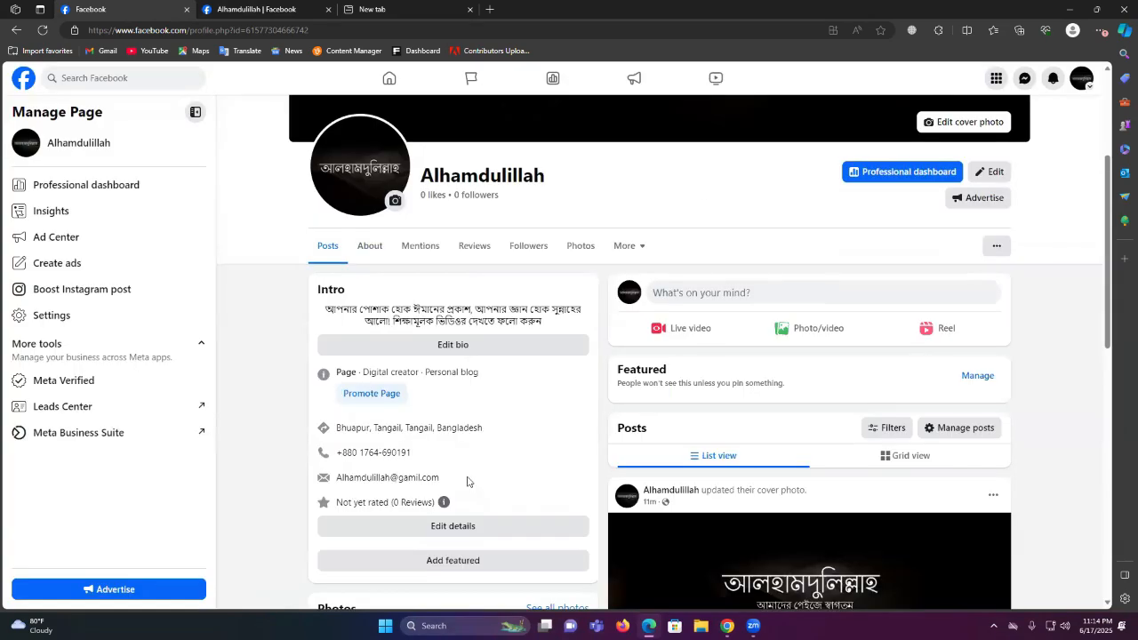
scroll(459, 406, "down", 2)
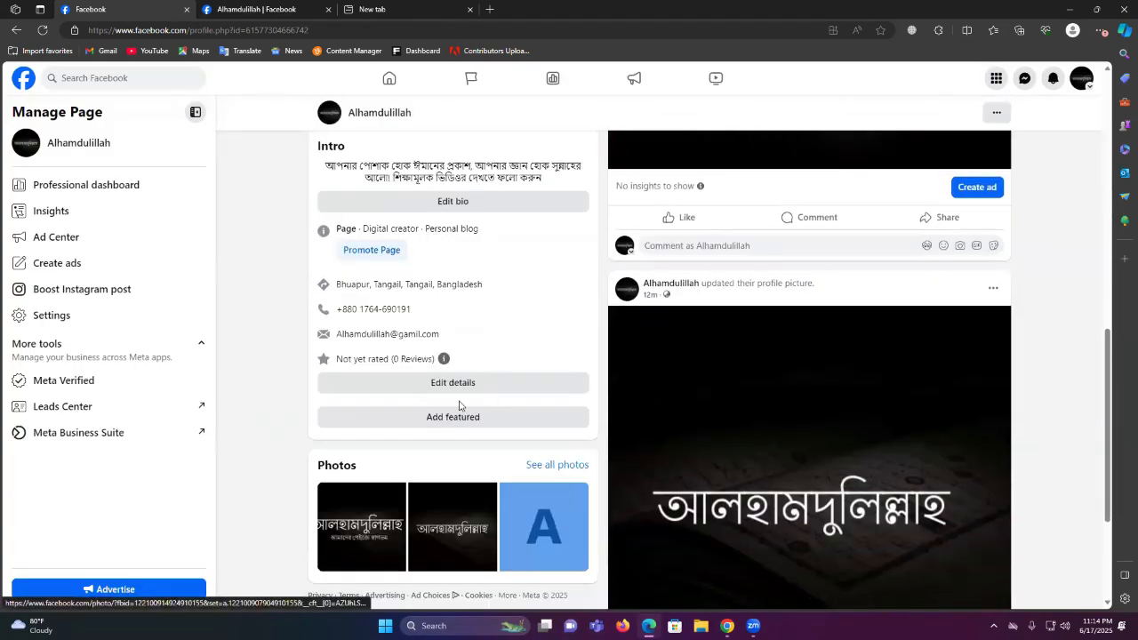
scroll(460, 407, "up", 12)
scroll(719, 418, "down", 4)
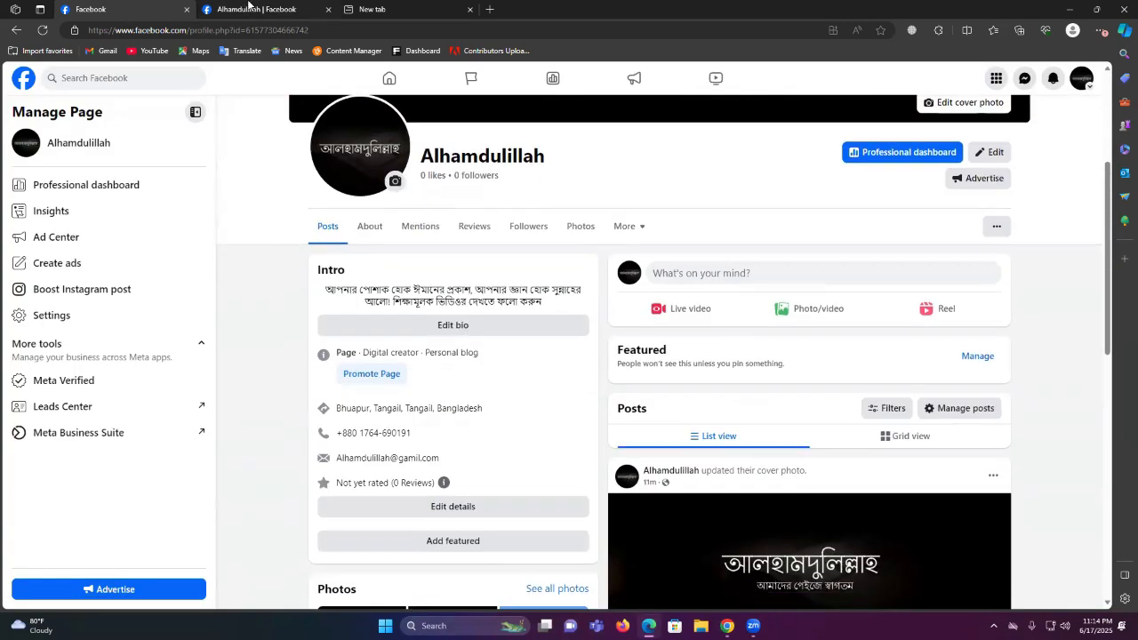
left_click(249, 5)
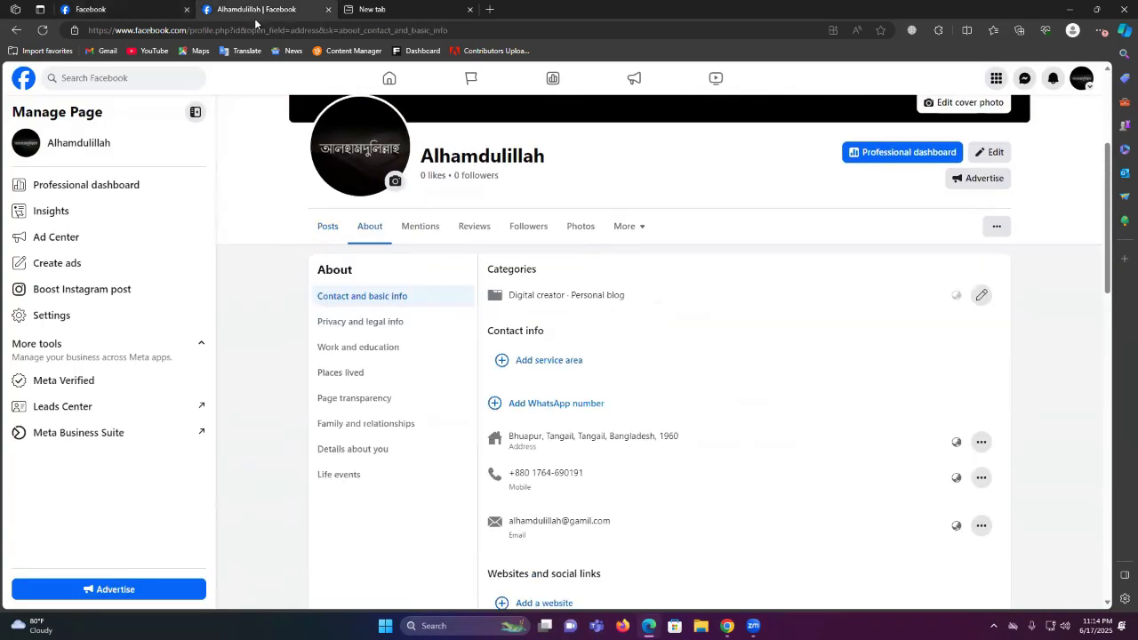
Browse the Page's privacy, work and education, details and transparency sections, then return to Contact and basic info
left_click(377, 325)
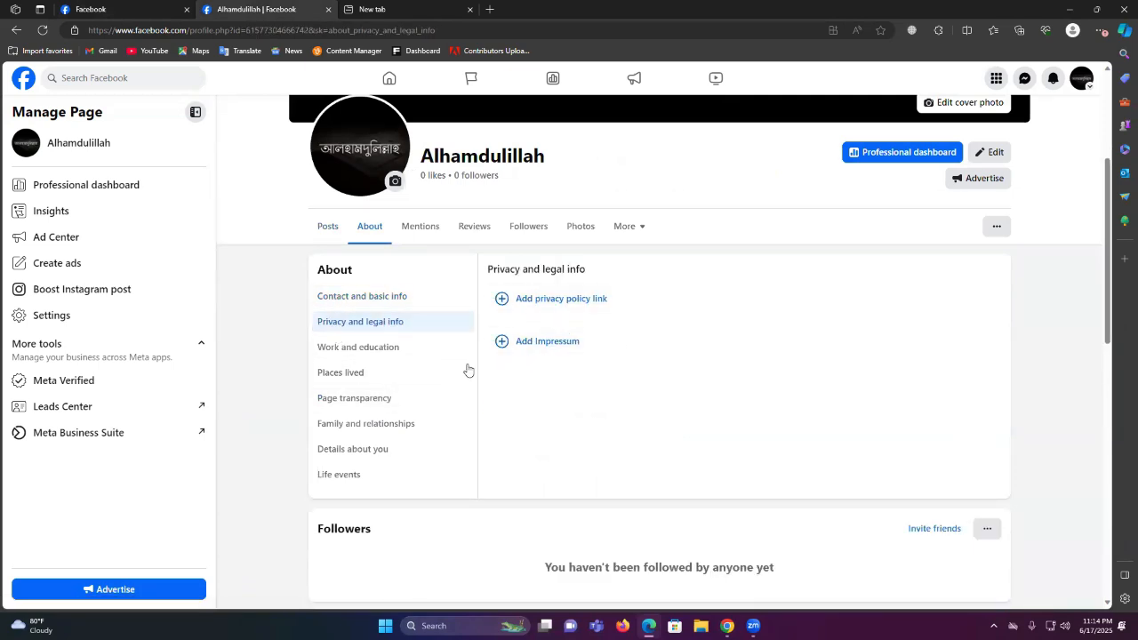
left_click(383, 347)
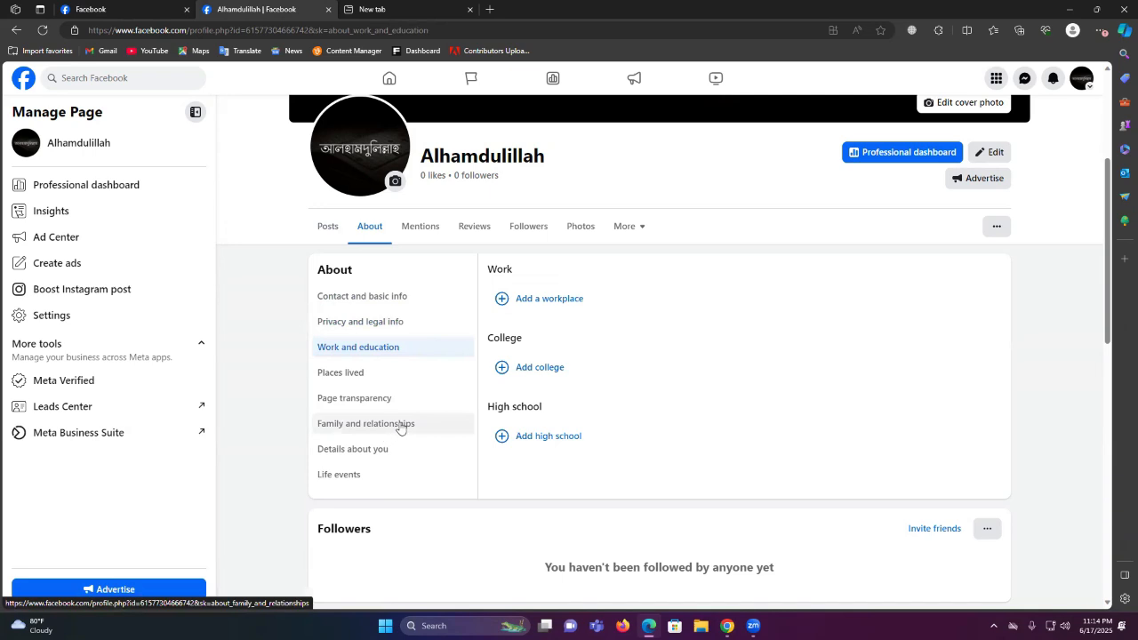
left_click(387, 451)
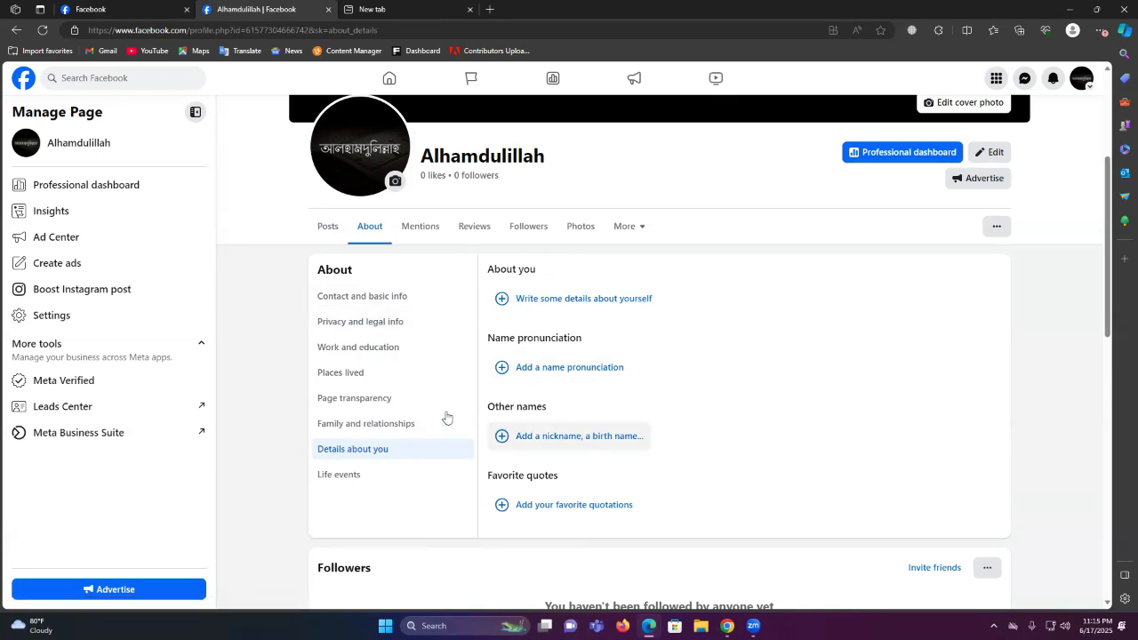
left_click(374, 399)
left_click(378, 346)
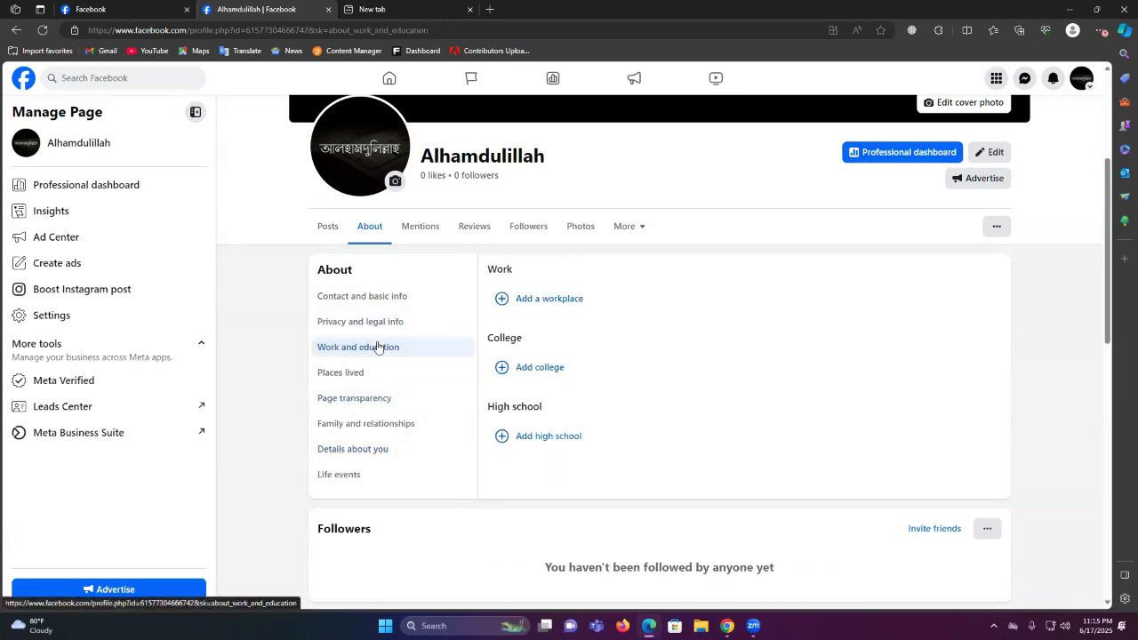
left_click(380, 321)
left_click(380, 301)
scroll(580, 418, "down", 2)
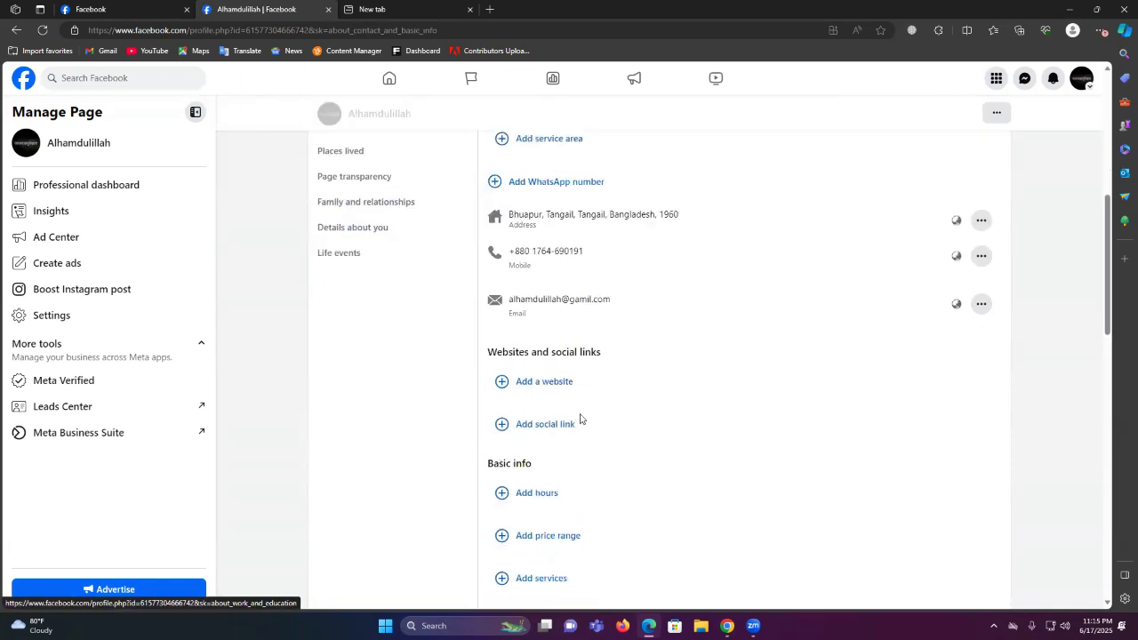
scroll(580, 418, "down", 2)
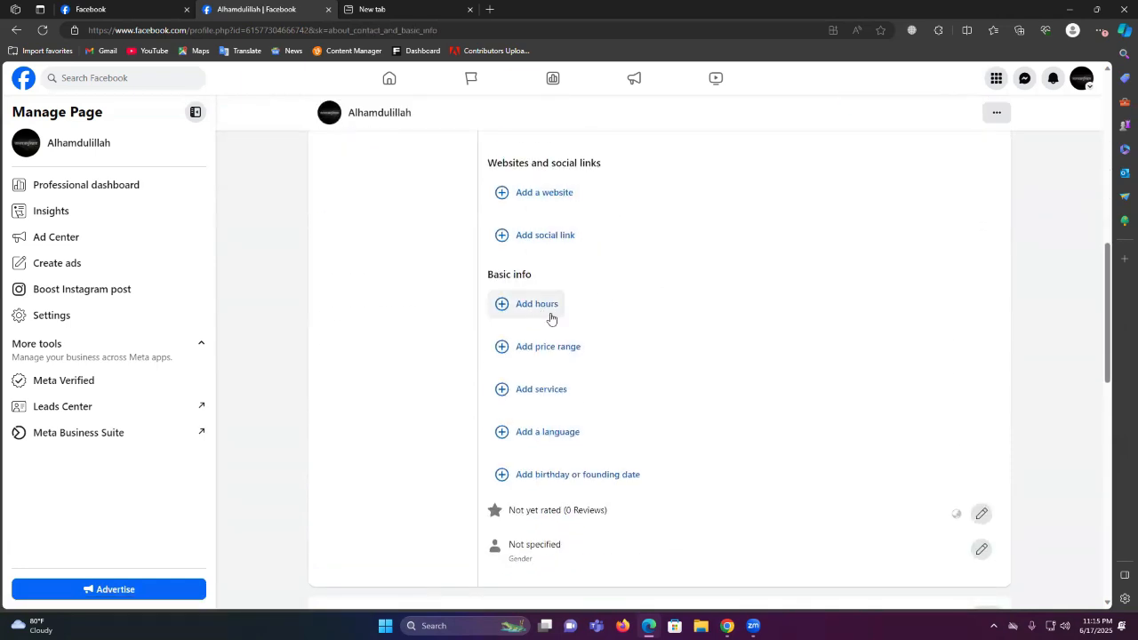
scroll(582, 386, "up", 1)
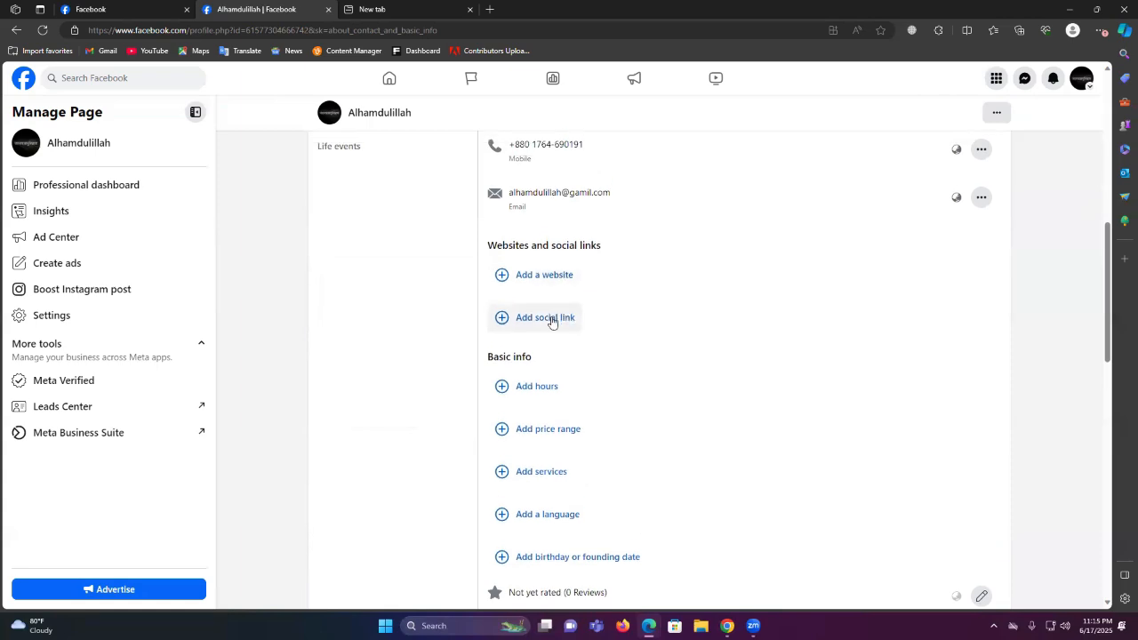
left_click(551, 322)
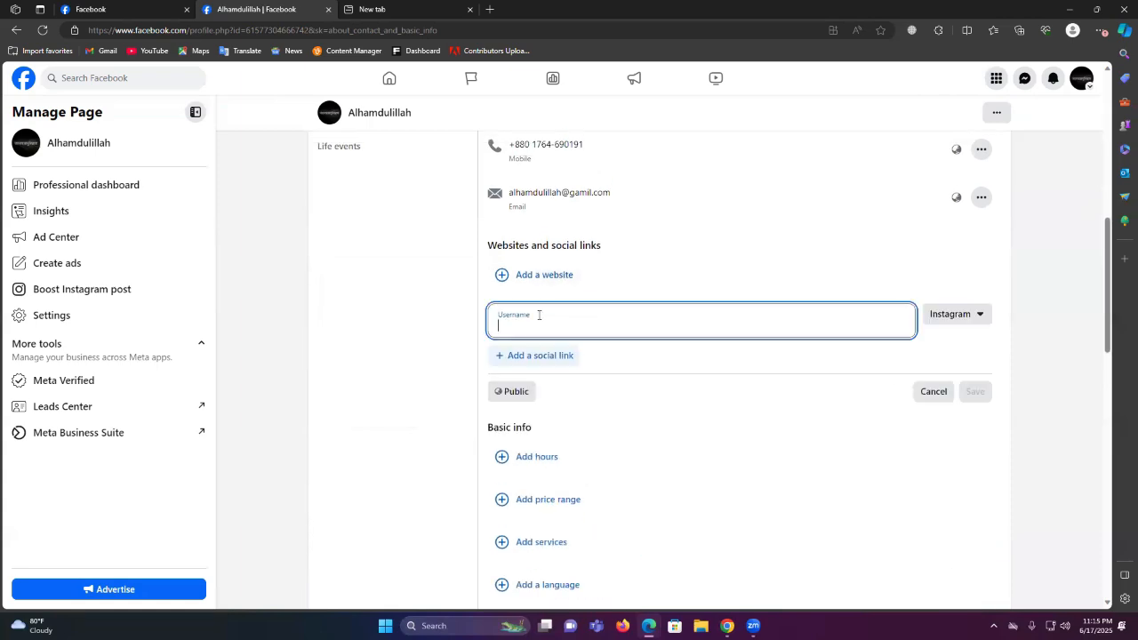
left_click(932, 398)
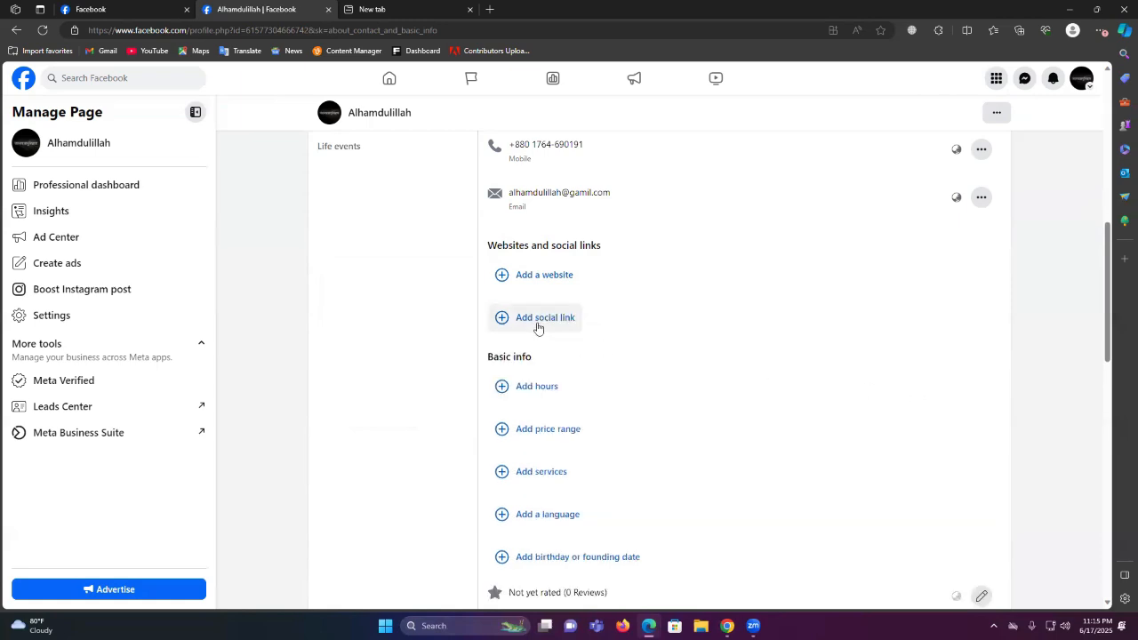
scroll(537, 328, "up", 4)
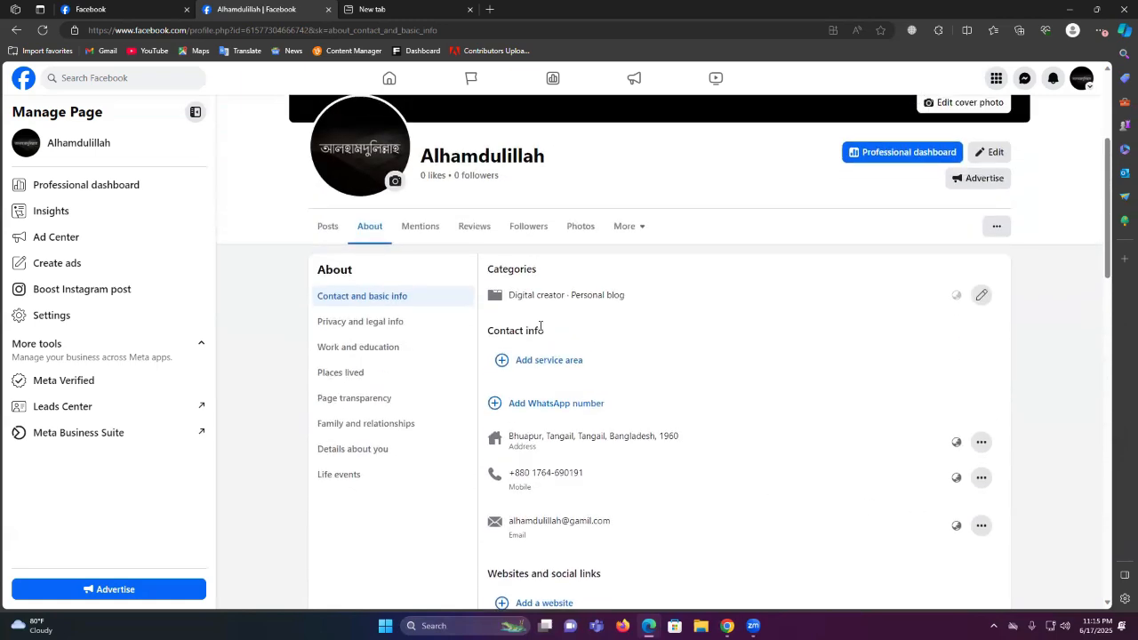
Open the Page's Professional dashboard and expand its full tool list with See more
scroll(604, 350, "down", 2)
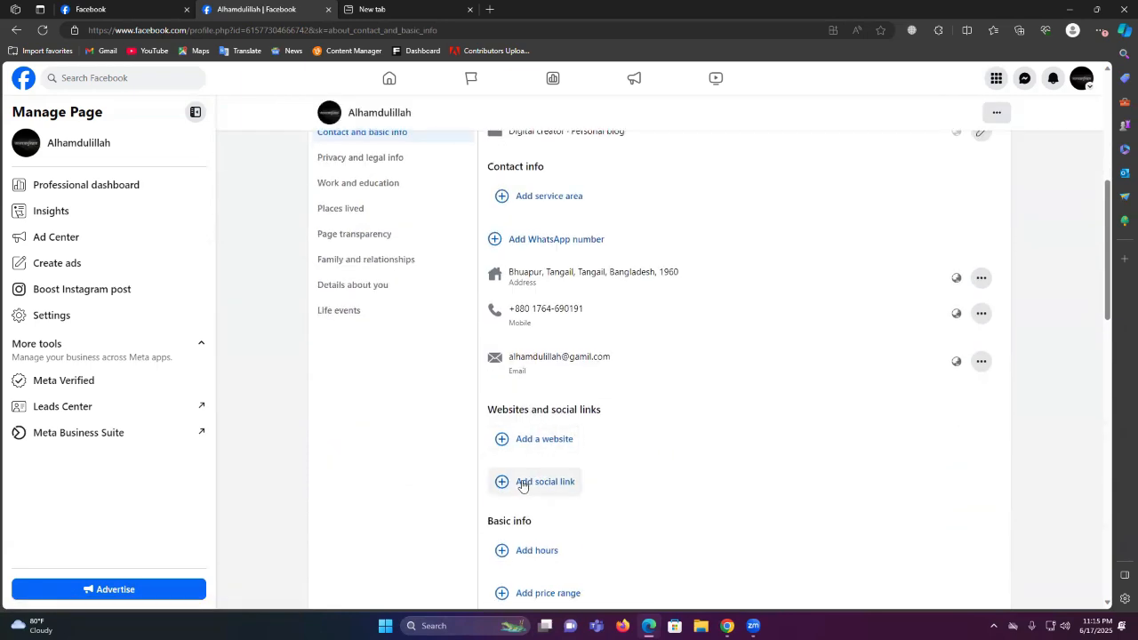
left_click(116, 190)
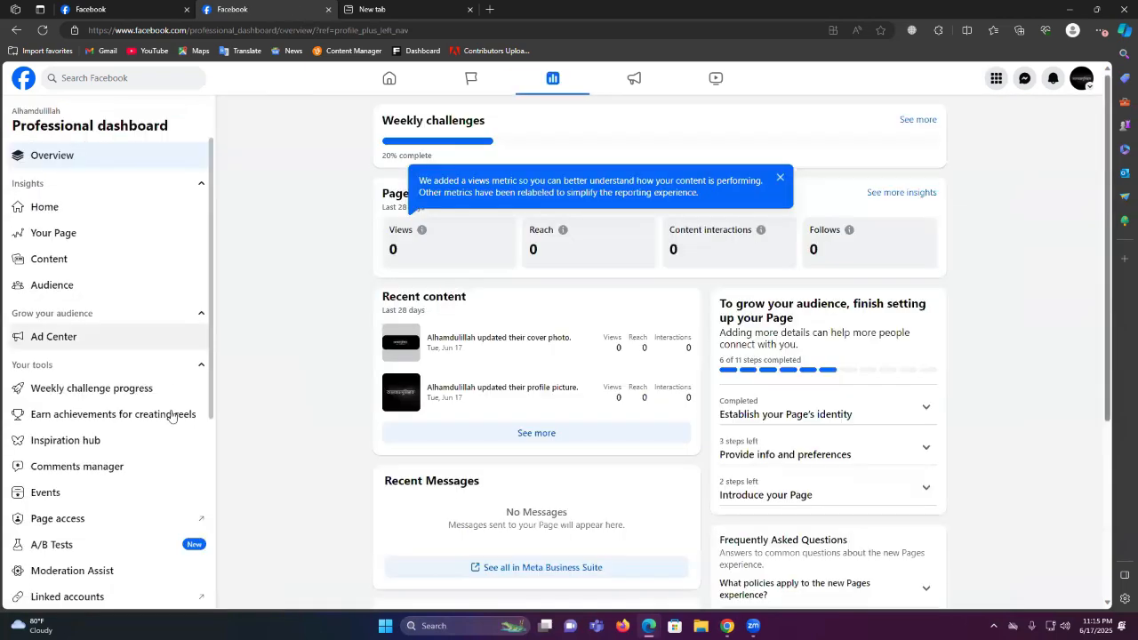
scroll(151, 444, "down", 1)
scroll(152, 448, "down", 3)
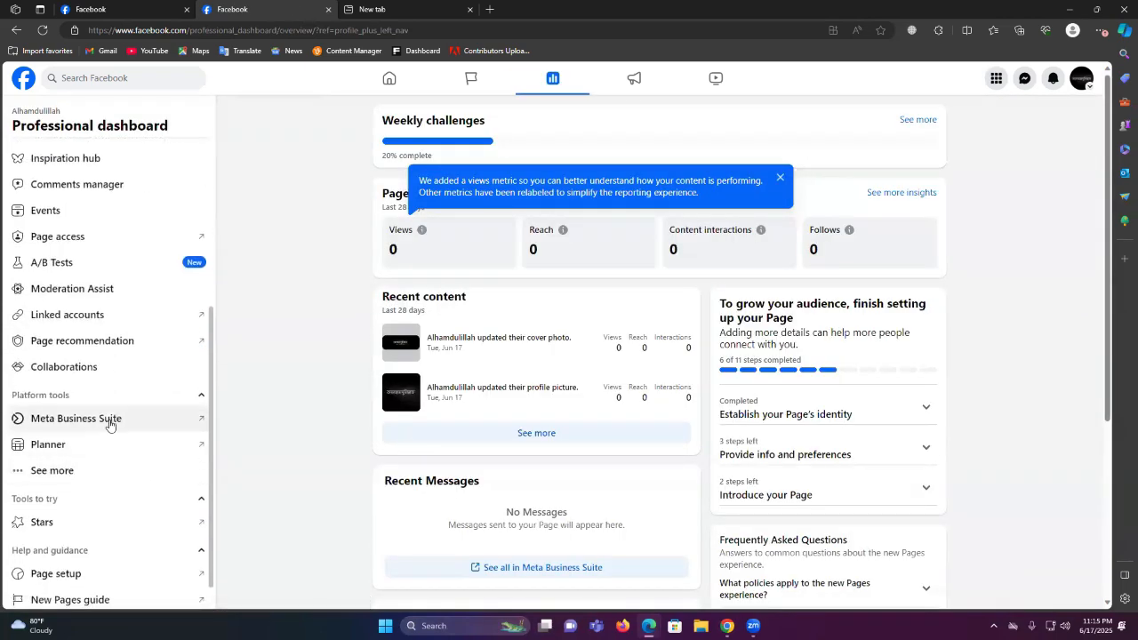
scroll(122, 340, "down", 1)
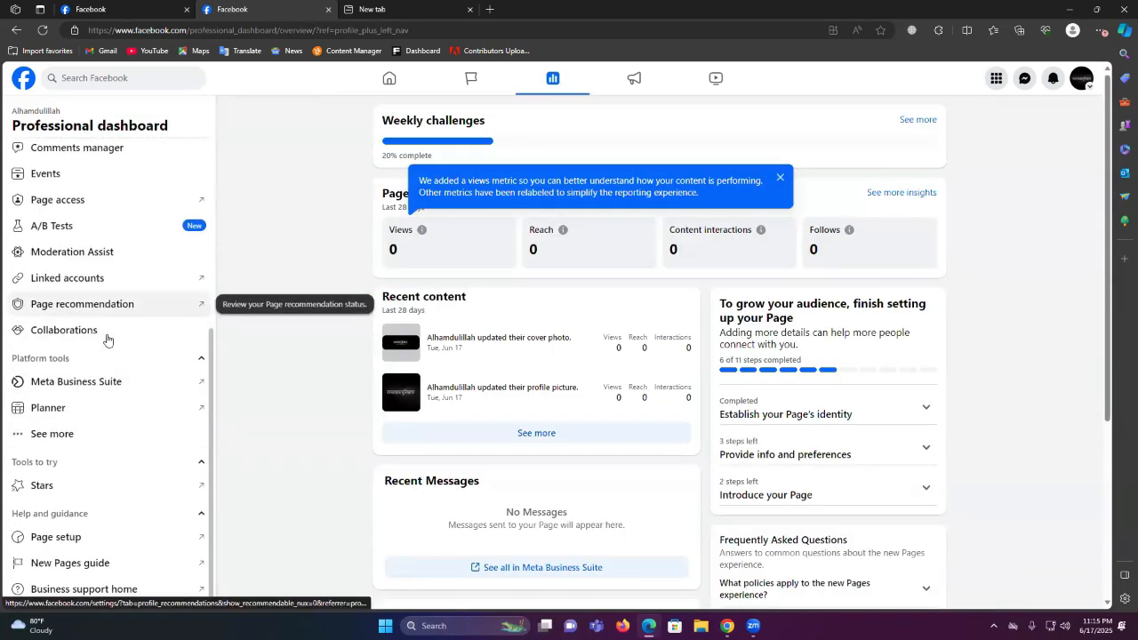
left_click(129, 435)
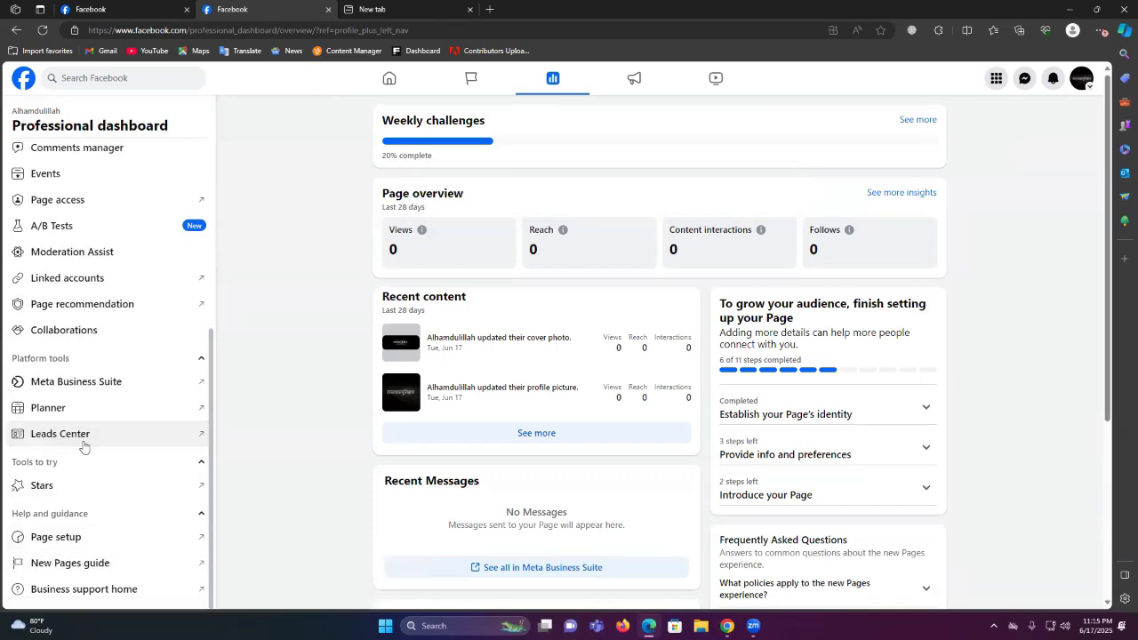
scroll(124, 435, "up", 2)
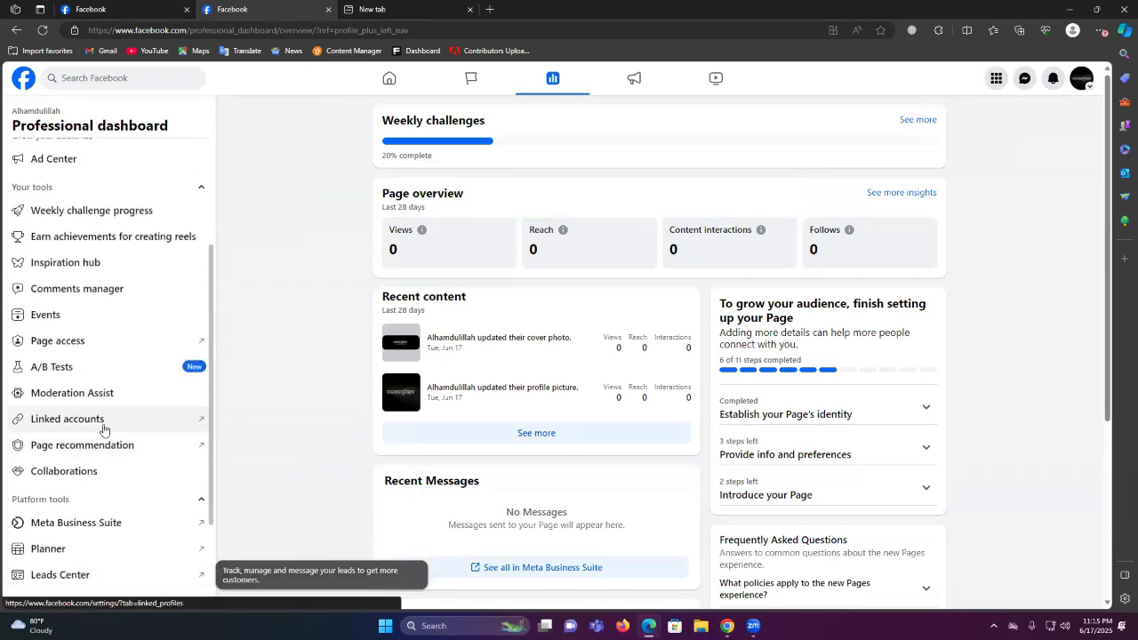
Review the Page's linked Instagram and WhatsApp accounts, then close that settings tab
left_click(98, 426)
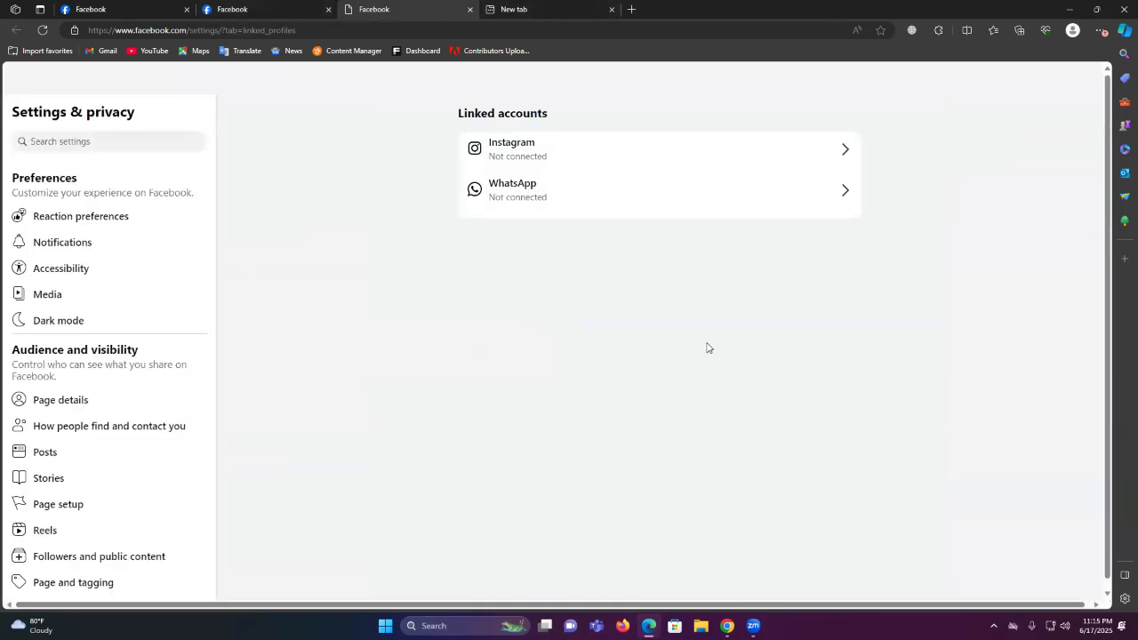
scroll(102, 457, "down", 4)
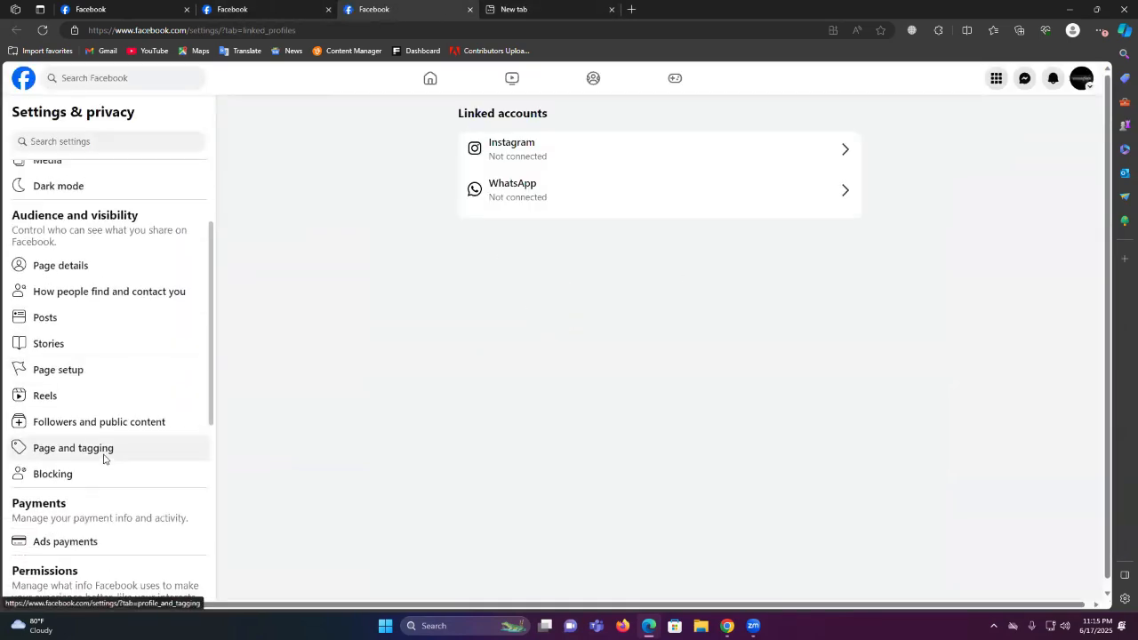
scroll(136, 446, "down", 2)
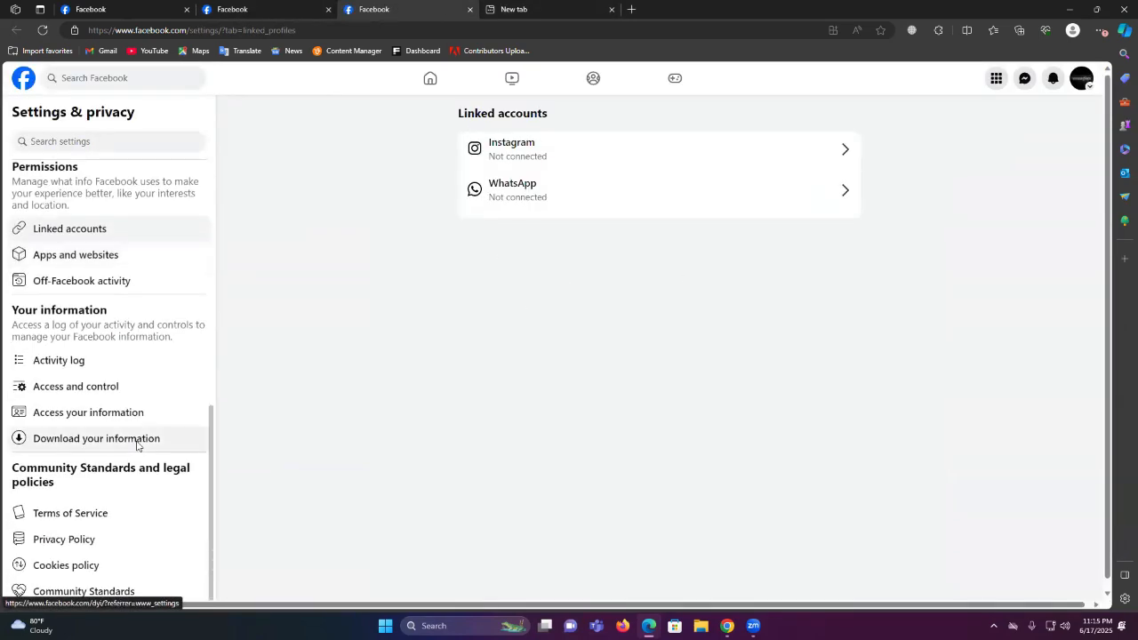
scroll(138, 444, "up", 6)
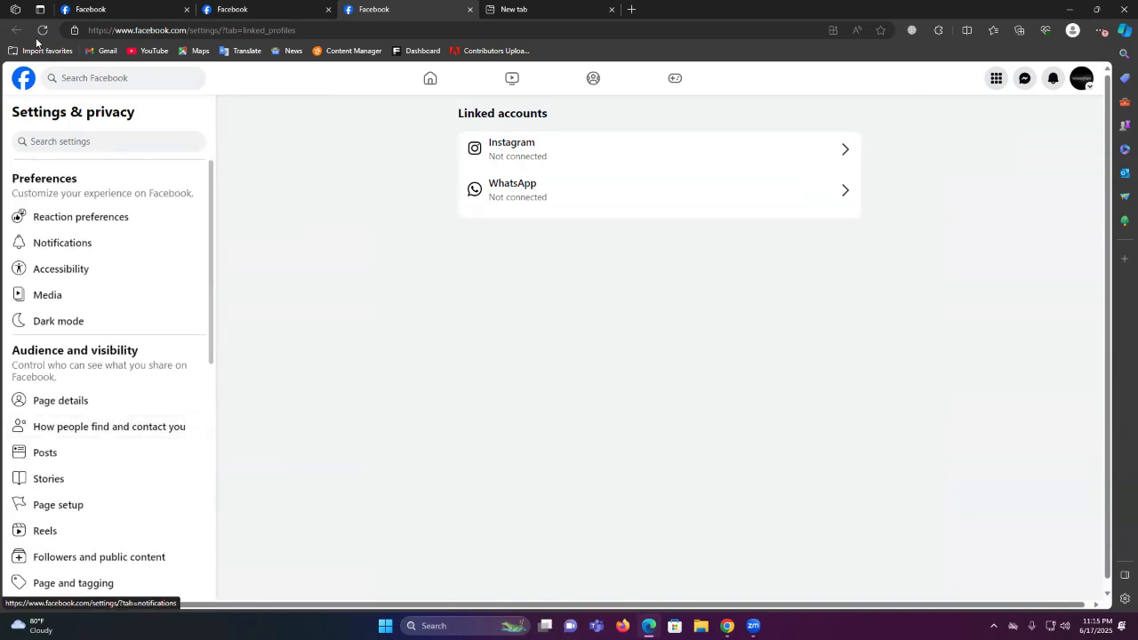
left_click(290, 5)
left_click(464, 7)
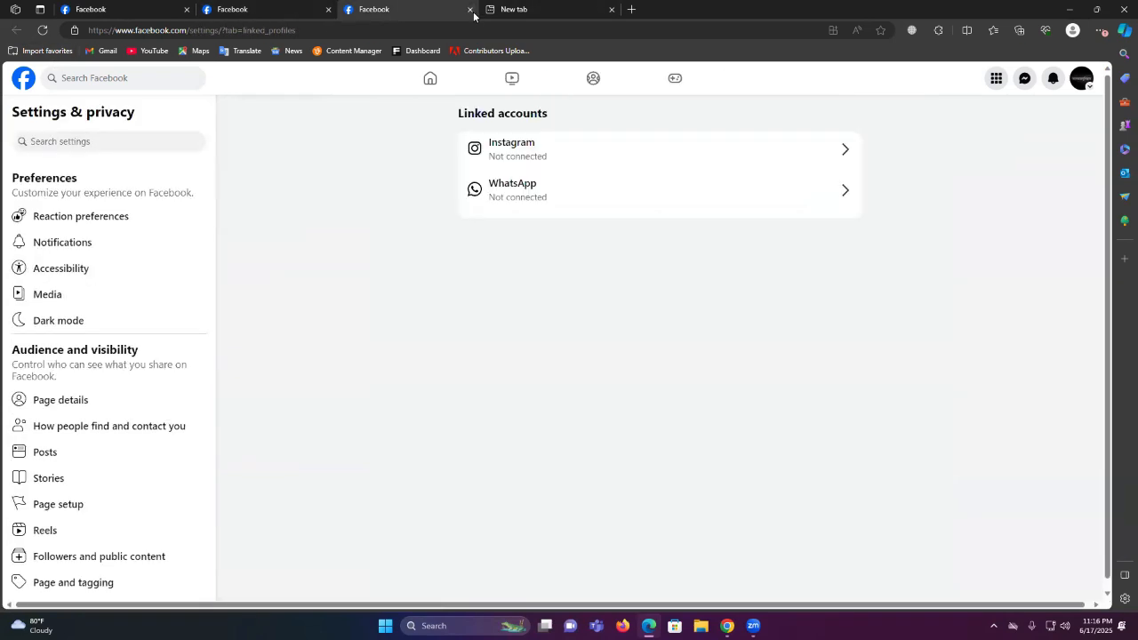
left_click(470, 9)
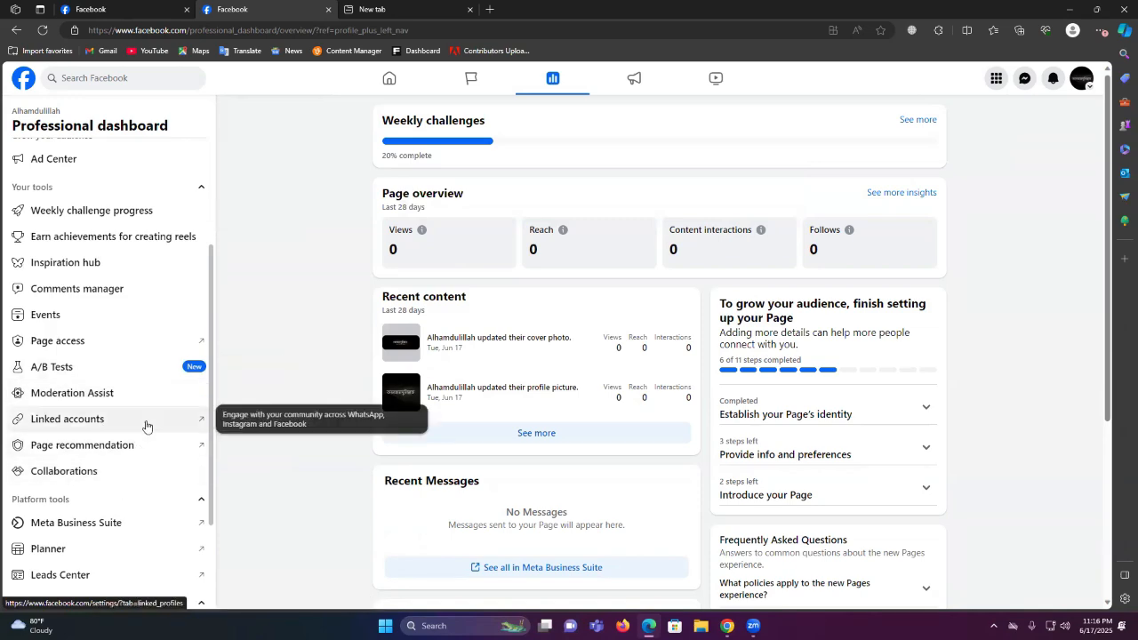
left_click(1081, 78)
left_click(929, 115)
scroll(665, 378, "down", 3)
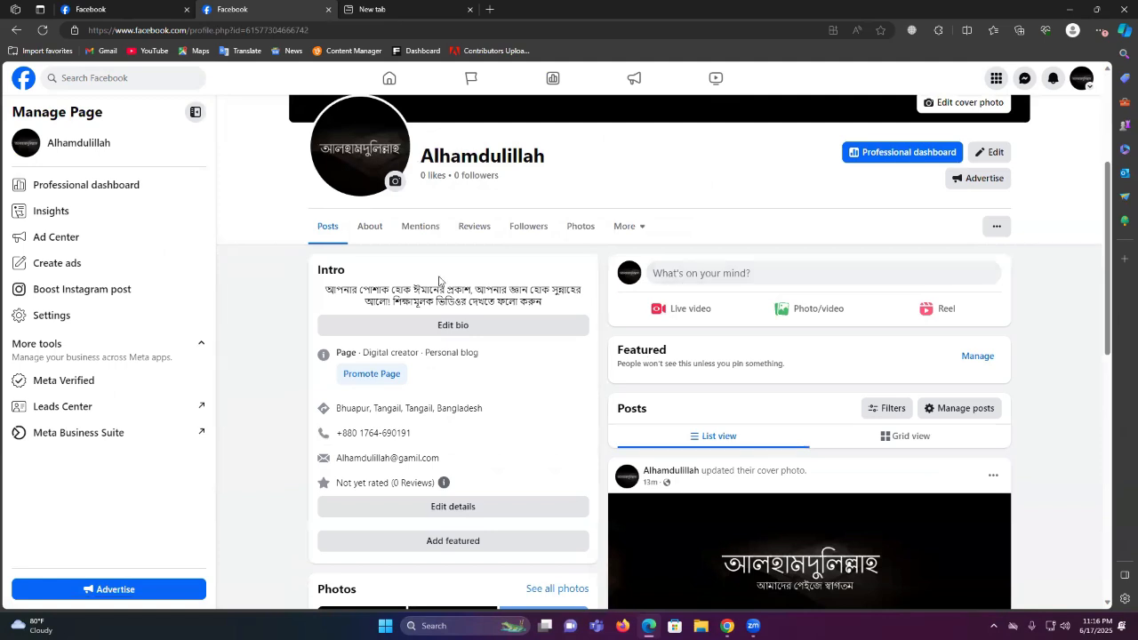
Open Page access from the Professional dashboard to view Facebook access and task access lists
left_click(88, 191)
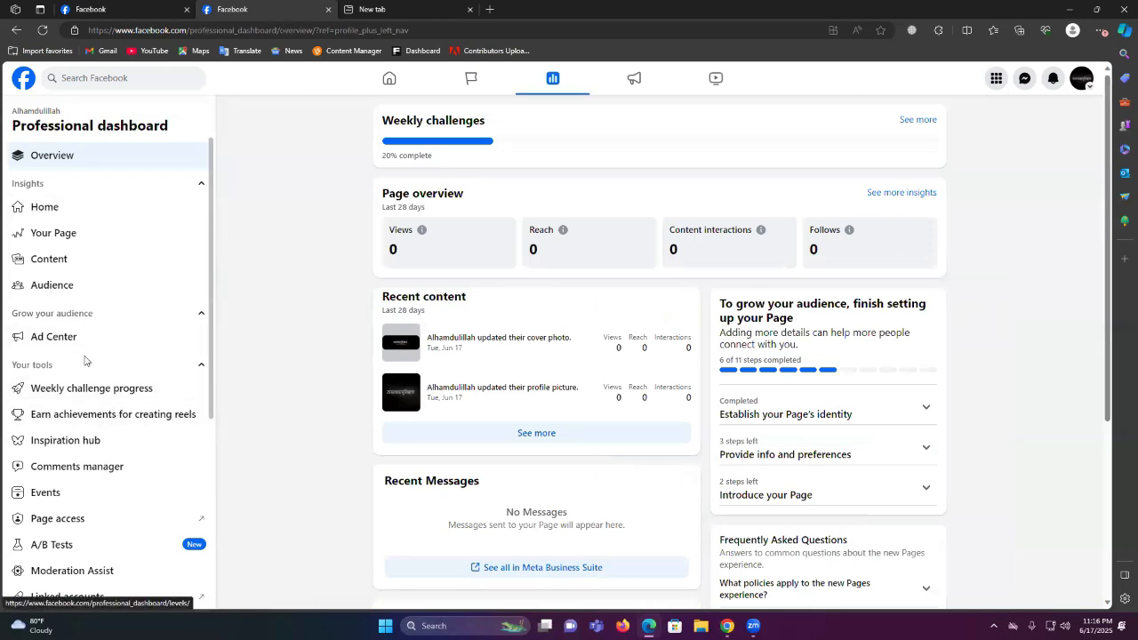
scroll(76, 497, "down", 1)
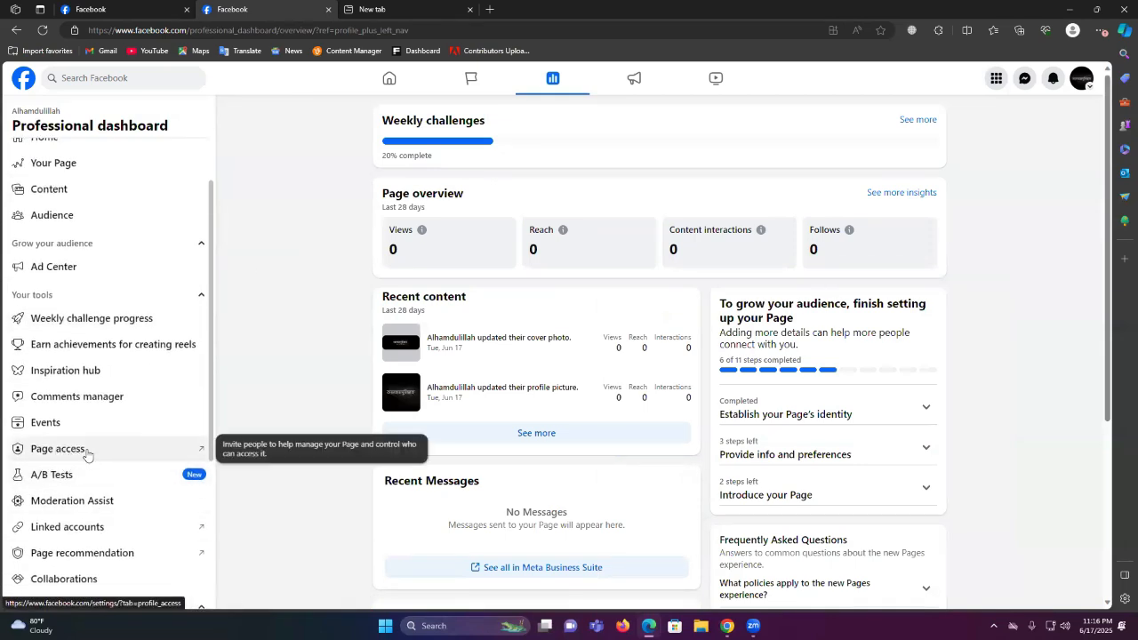
left_click(86, 452)
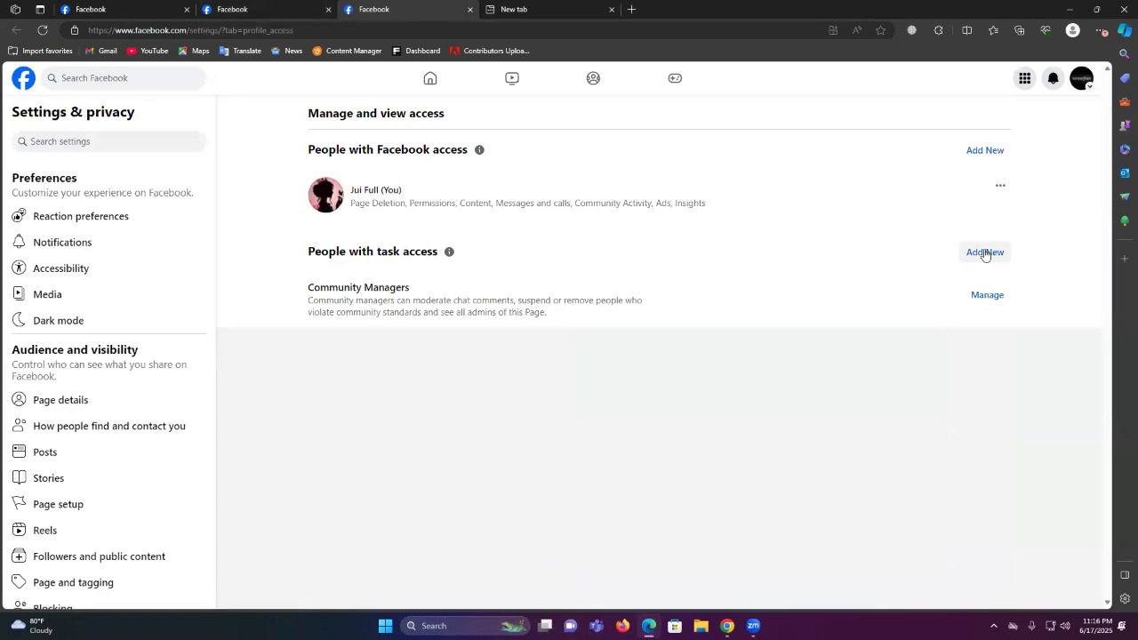
Start adding a person with task access, then search for and select them
left_click(978, 253)
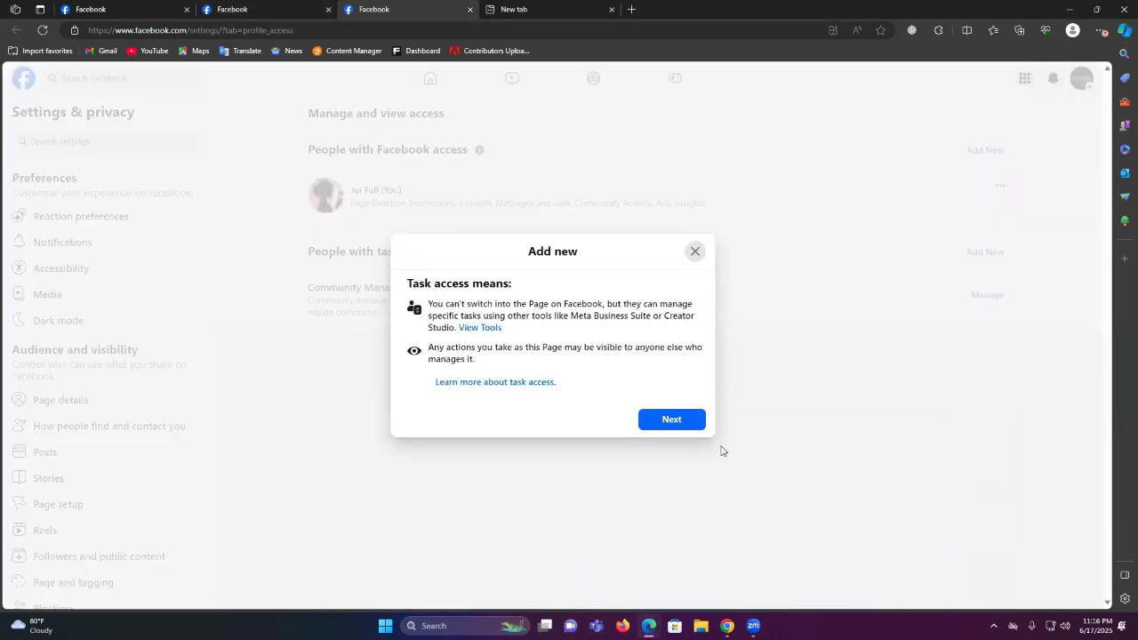
left_click(665, 421)
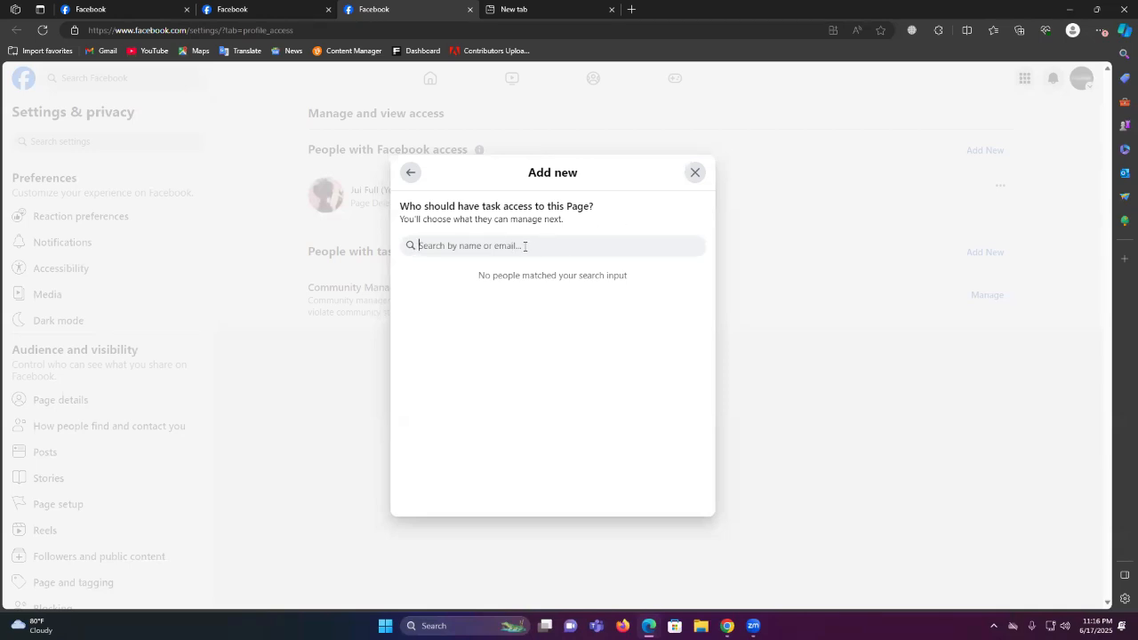
type("raju")
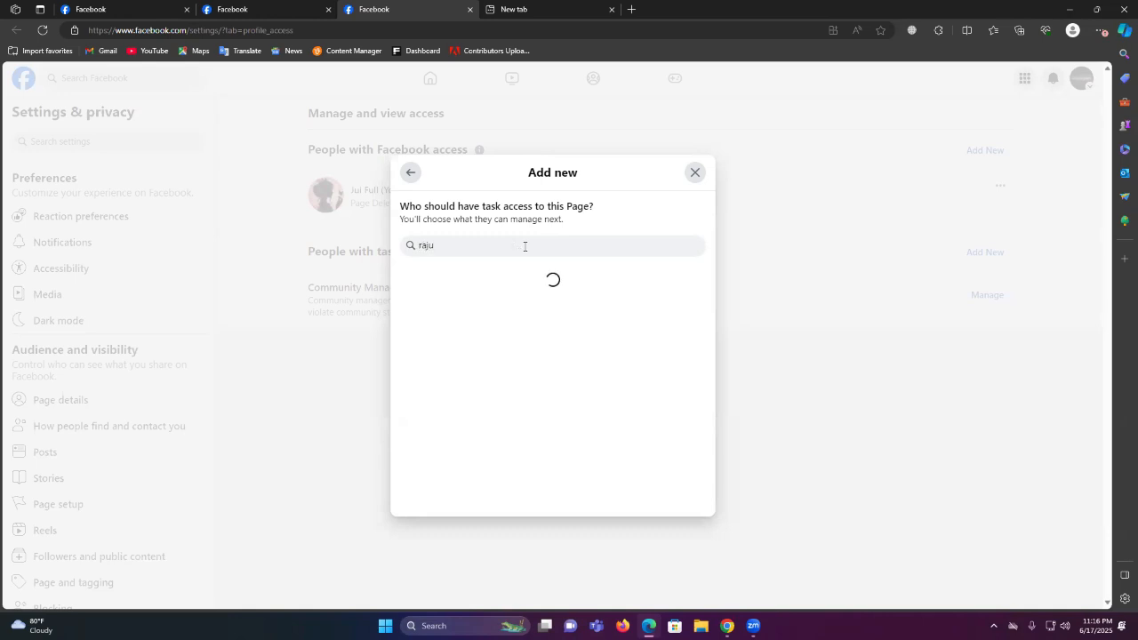
left_click(509, 285)
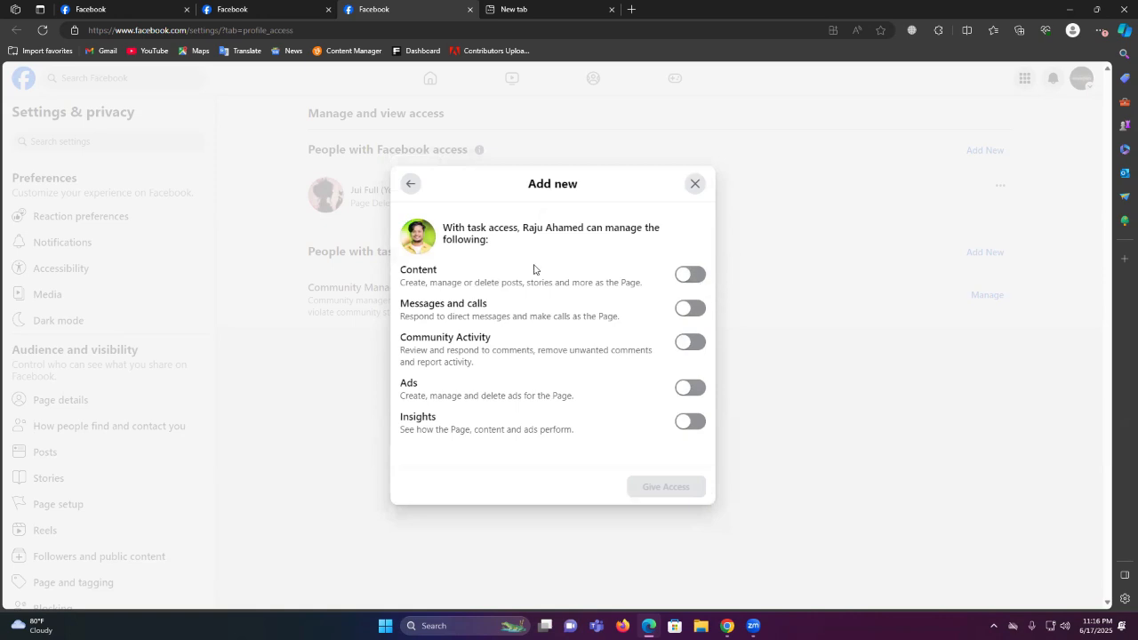
Enable Content, Messages and calls, Community Activity, Ads and Insights, grant access, and dismiss the password prompt
left_click(692, 275)
left_click(698, 311)
left_click(694, 343)
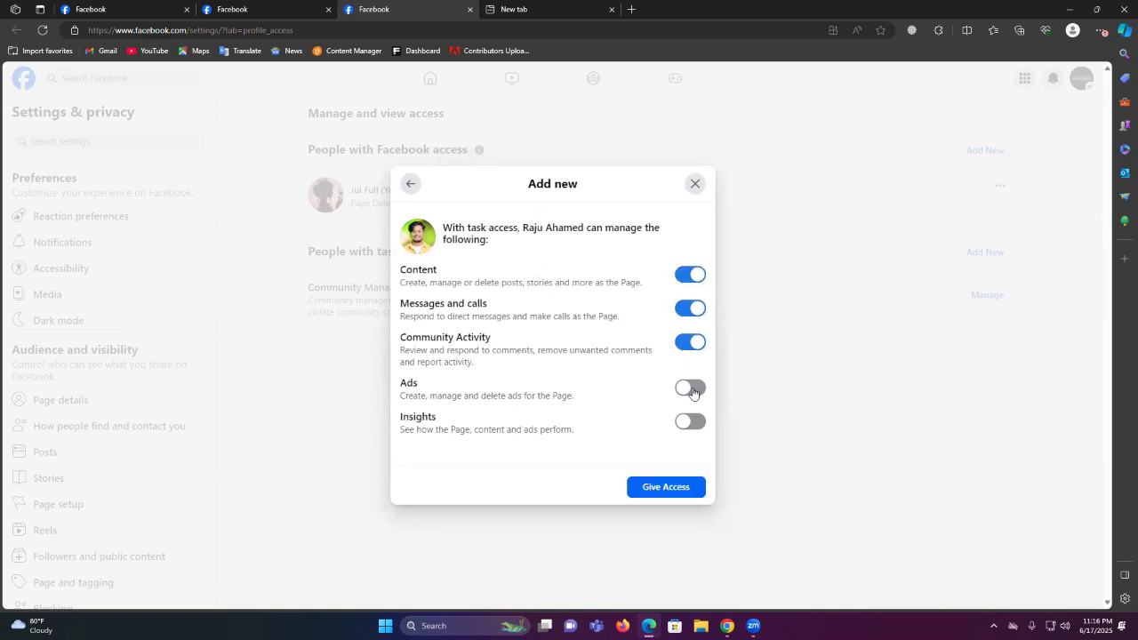
left_click(693, 388)
left_click(693, 422)
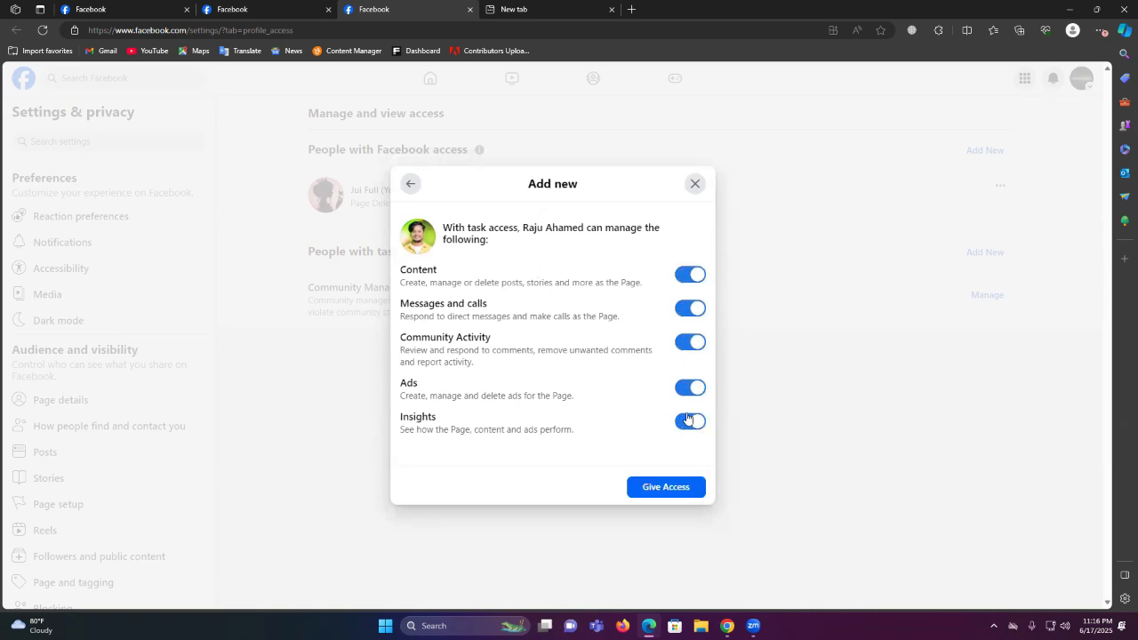
left_click(665, 487)
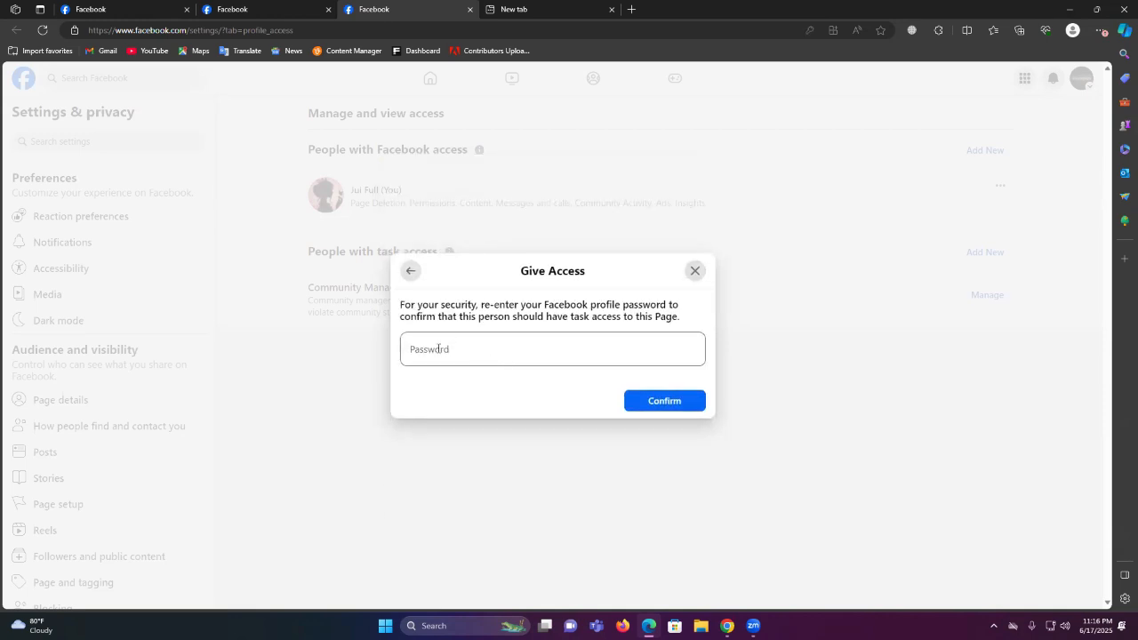
left_click(696, 273)
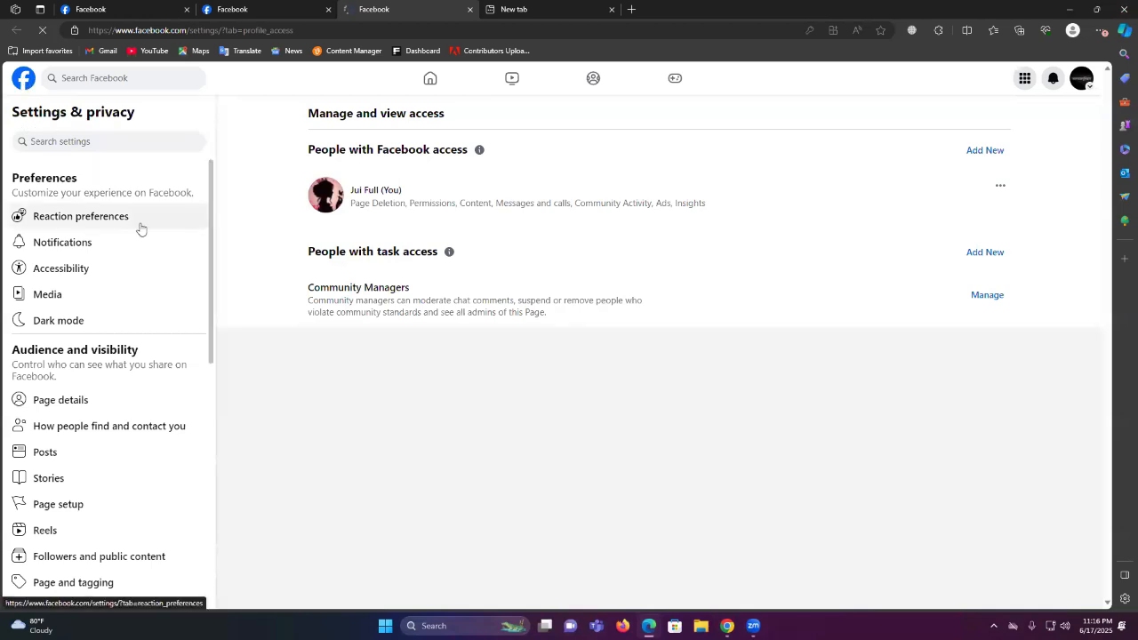
Go to the home feed and switch to the Alhamdulillah Page profile via the account menu
left_click(109, 272)
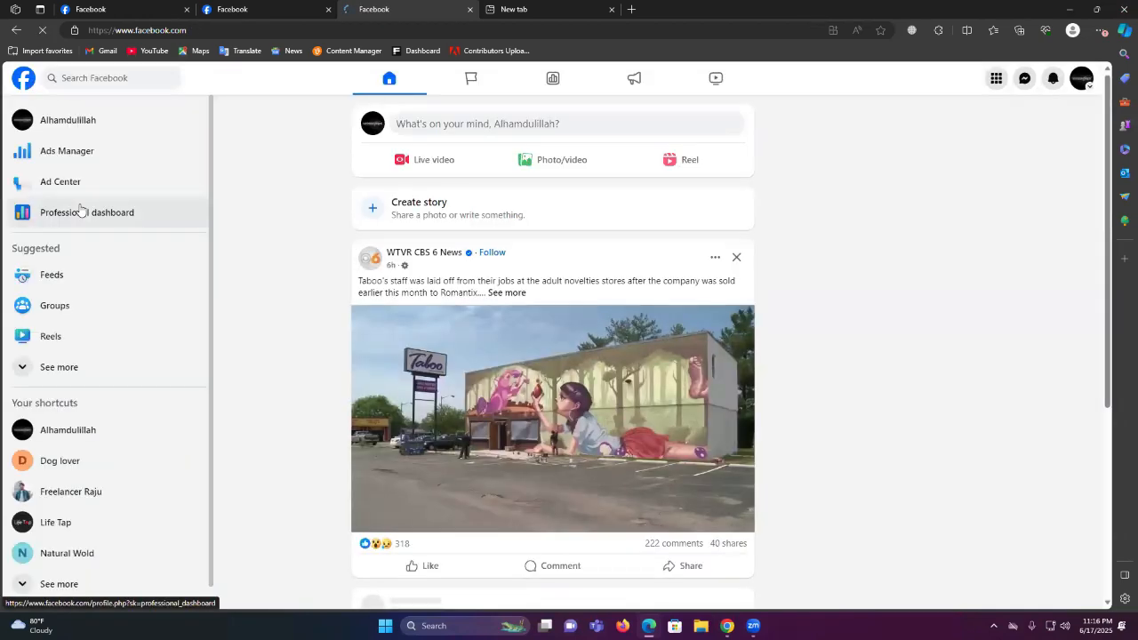
left_click(1079, 80)
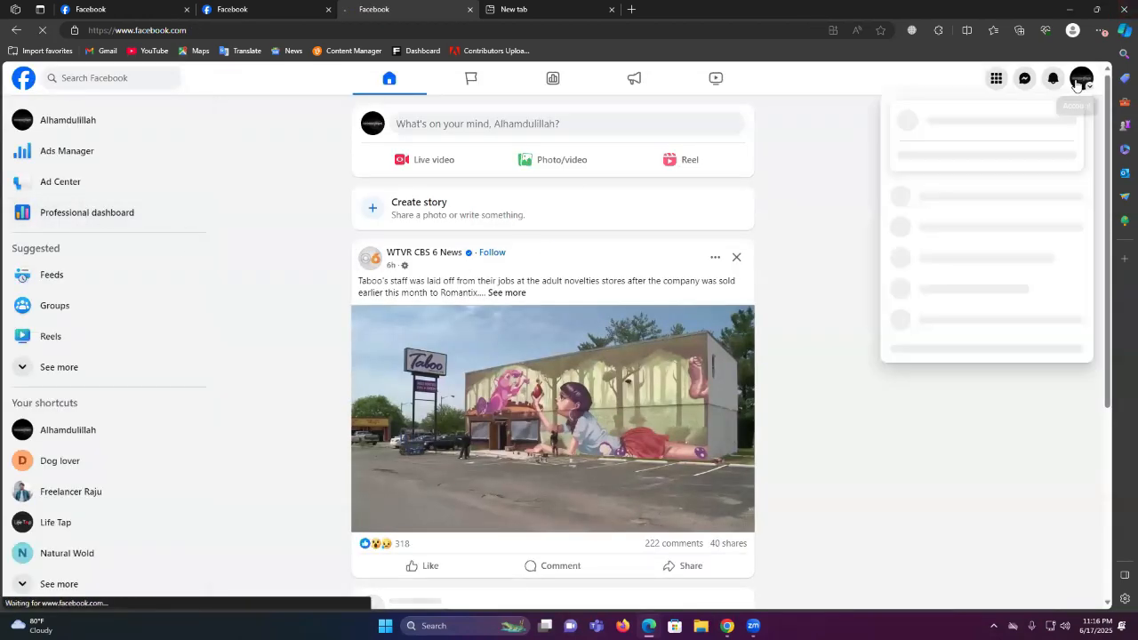
left_click(967, 121)
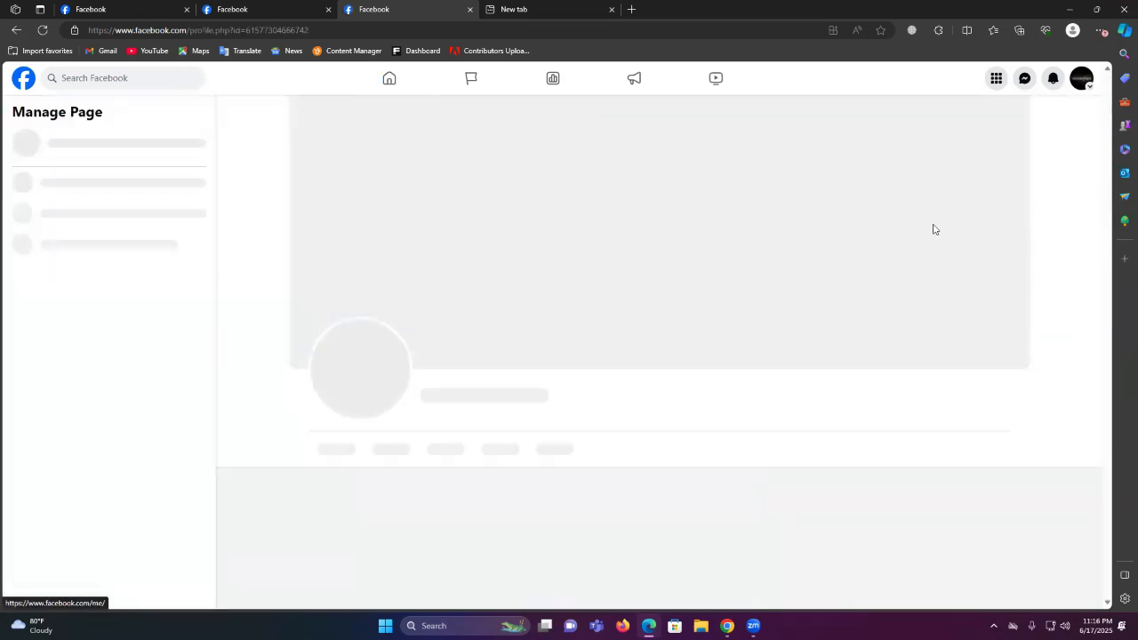
scroll(625, 391, "down", 4)
scroll(627, 393, "up", 2)
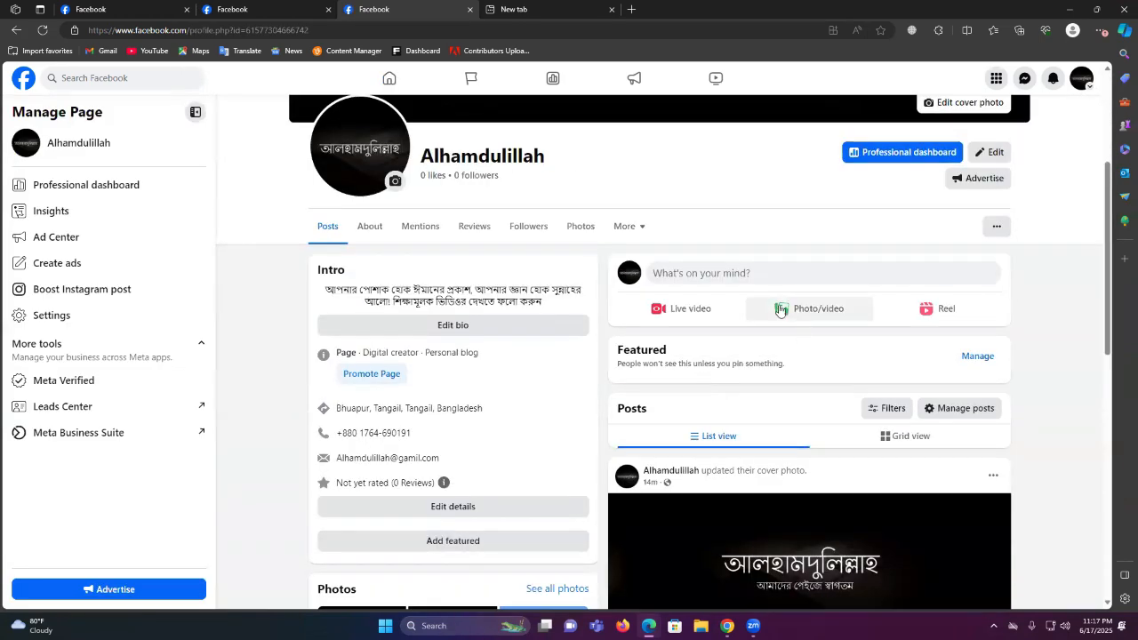
Publish a post reading 'Alhamdulillah' with a red background on the Page
left_click(713, 274)
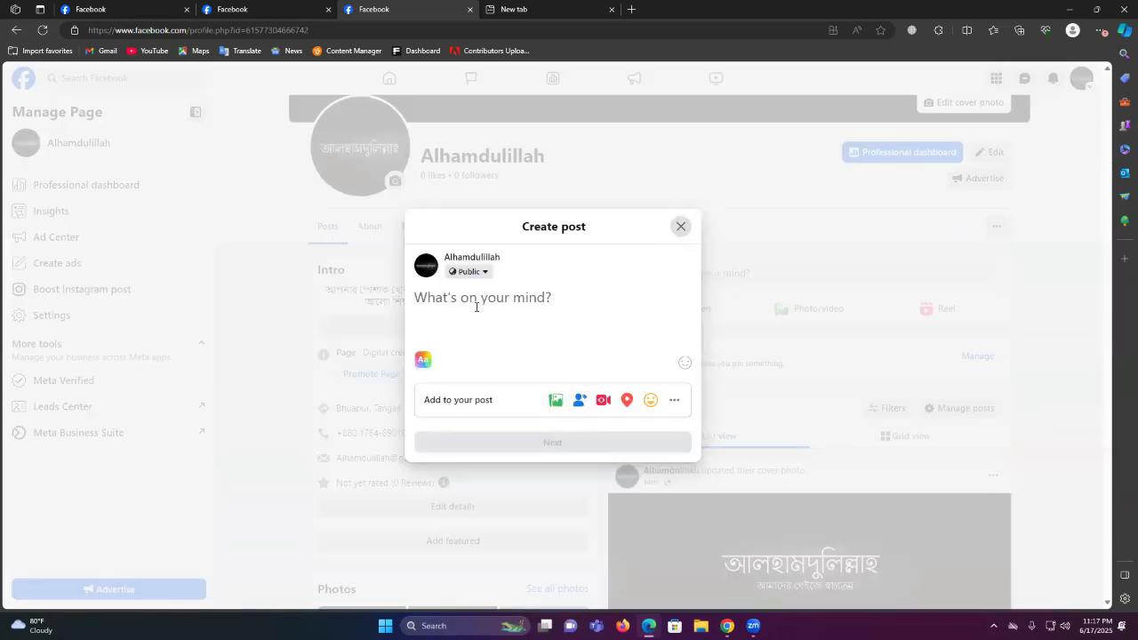
type("Alhamdulillah")
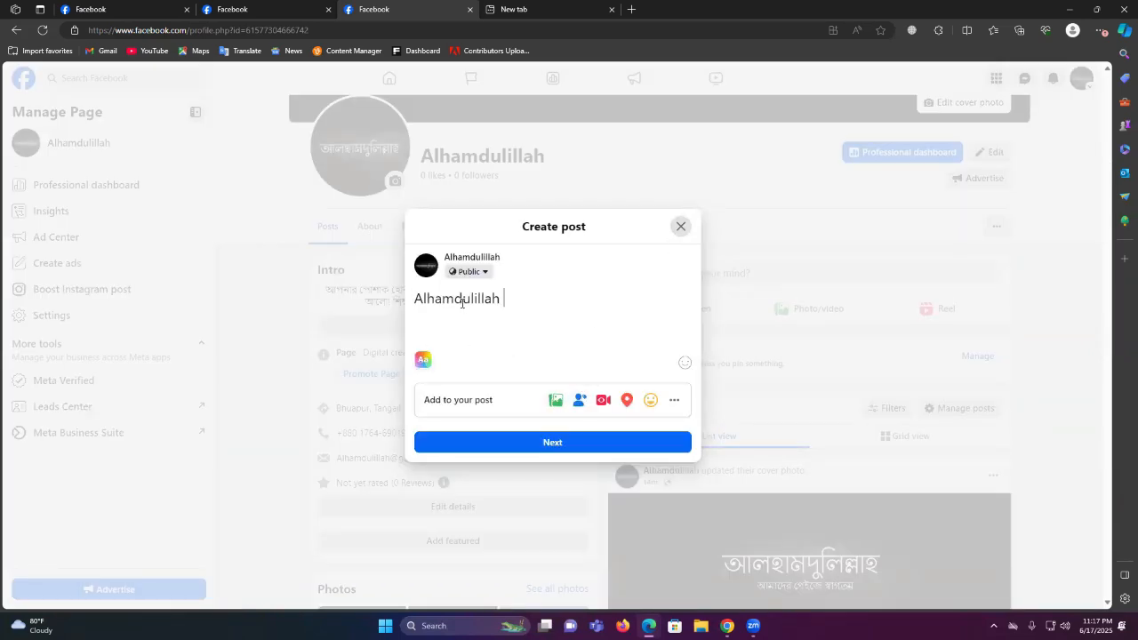
left_click(423, 359)
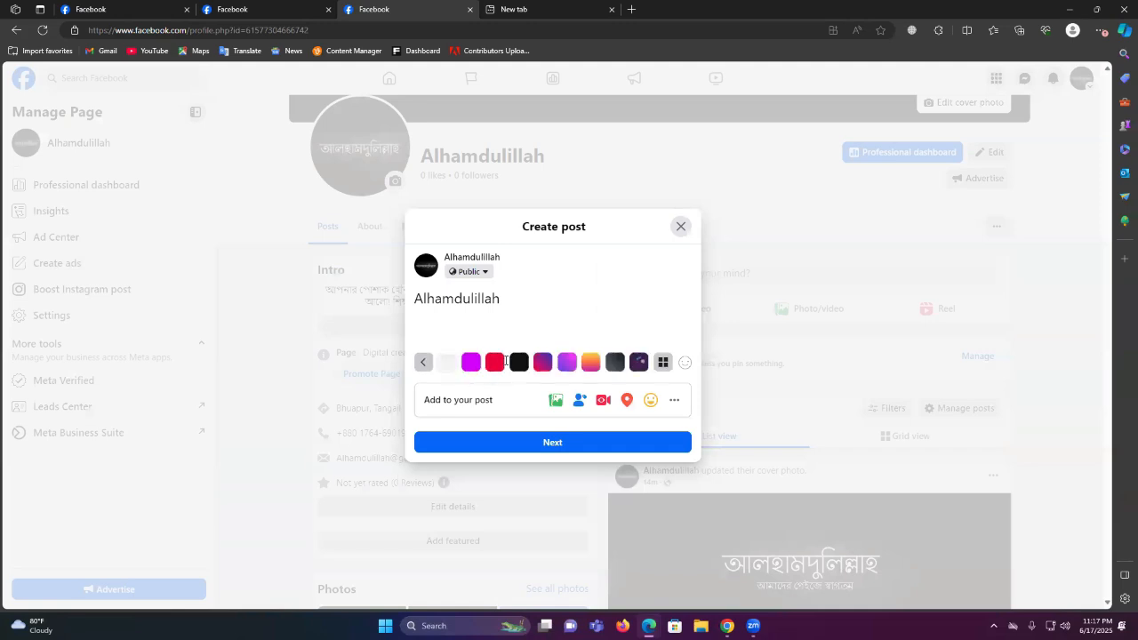
left_click(494, 362)
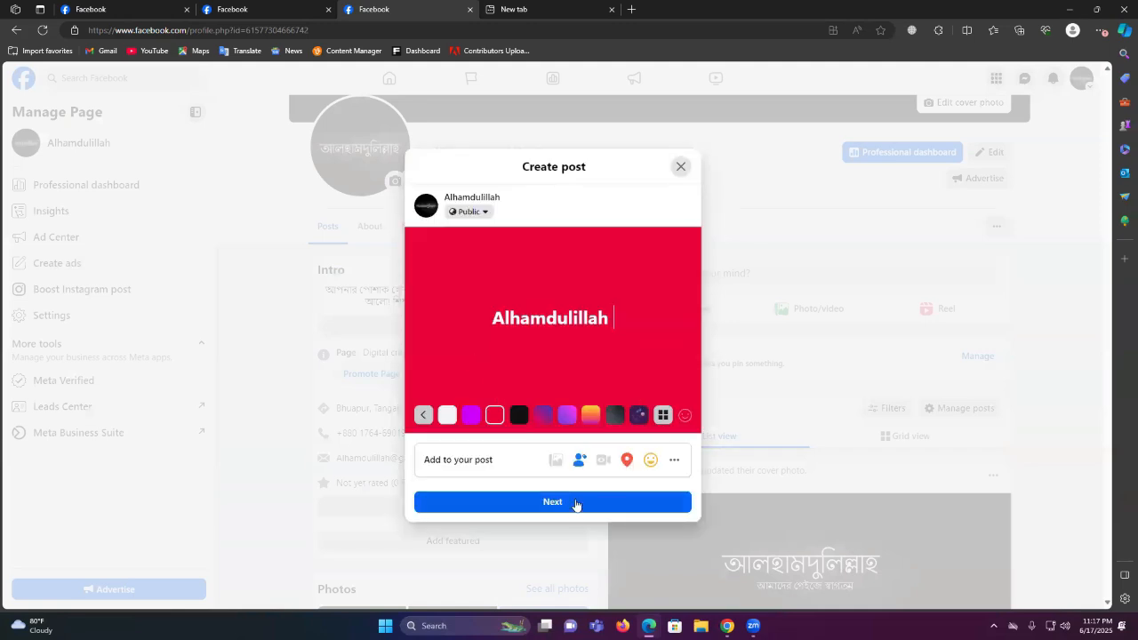
left_click(579, 504)
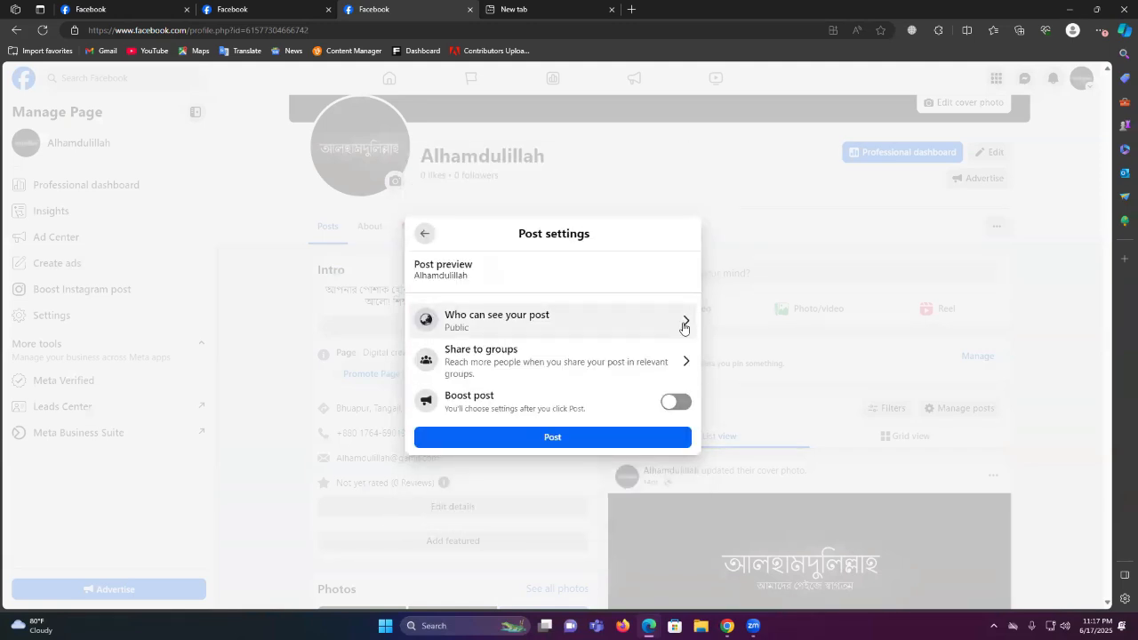
left_click(573, 436)
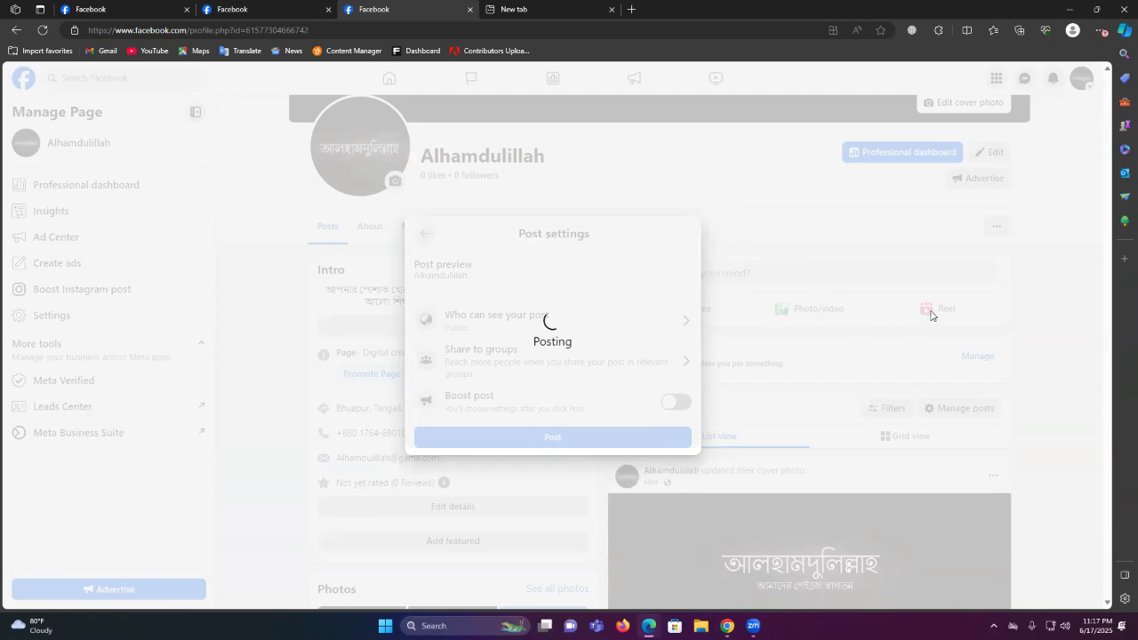
Open Insights and review the Your Page overview, Content list and Audience sections
scroll(809, 302, "down", 3)
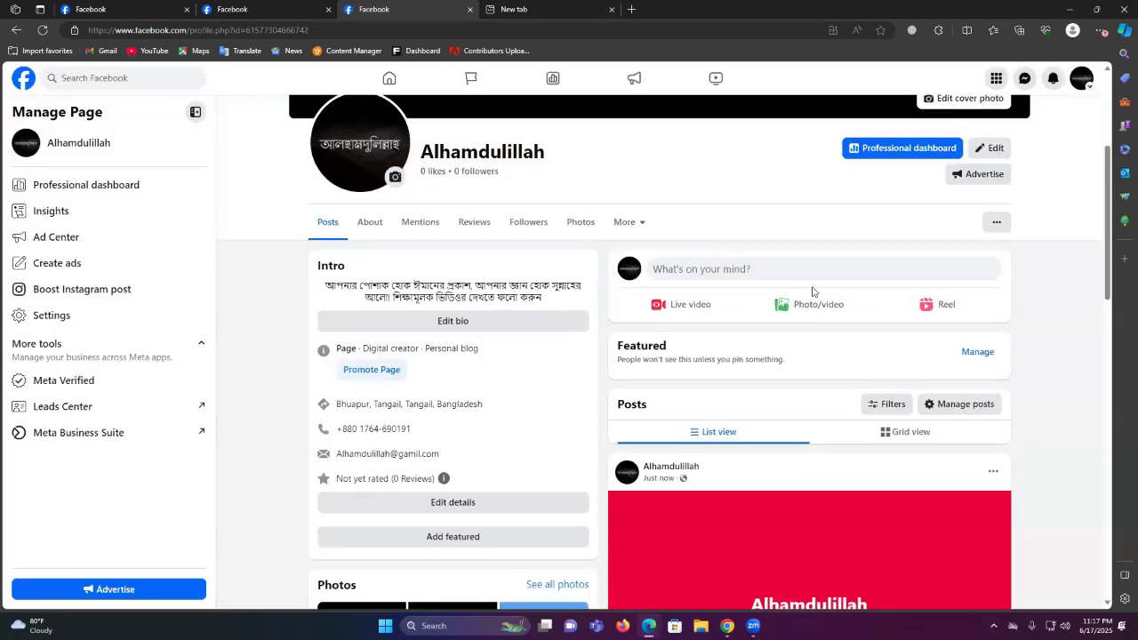
scroll(728, 300, "up", 3)
scroll(729, 299, "up", 2)
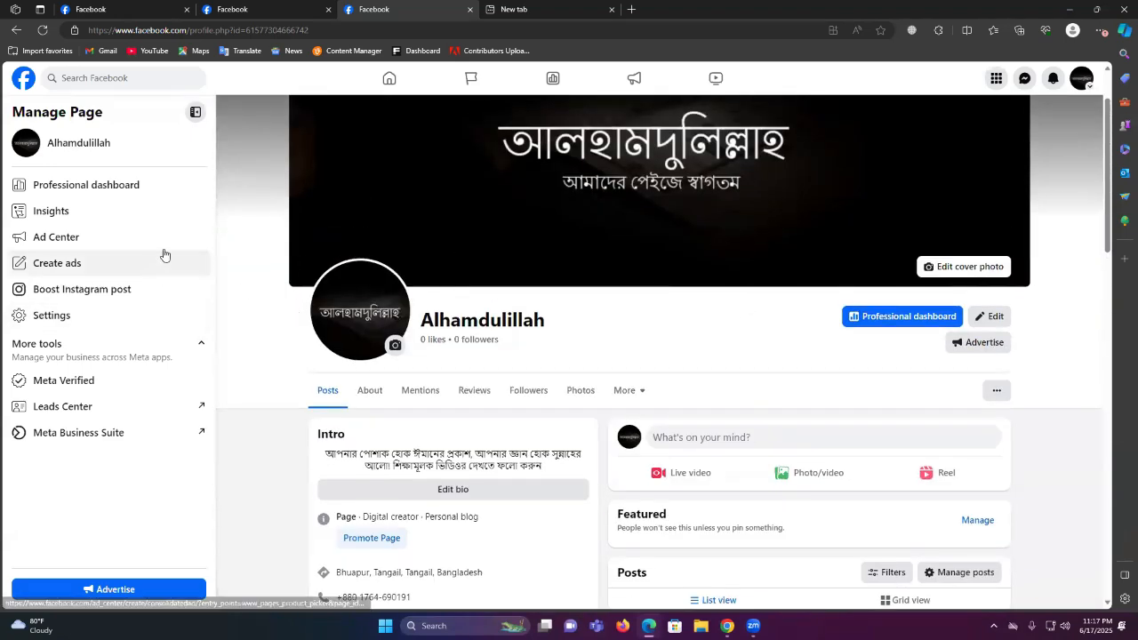
left_click(62, 220)
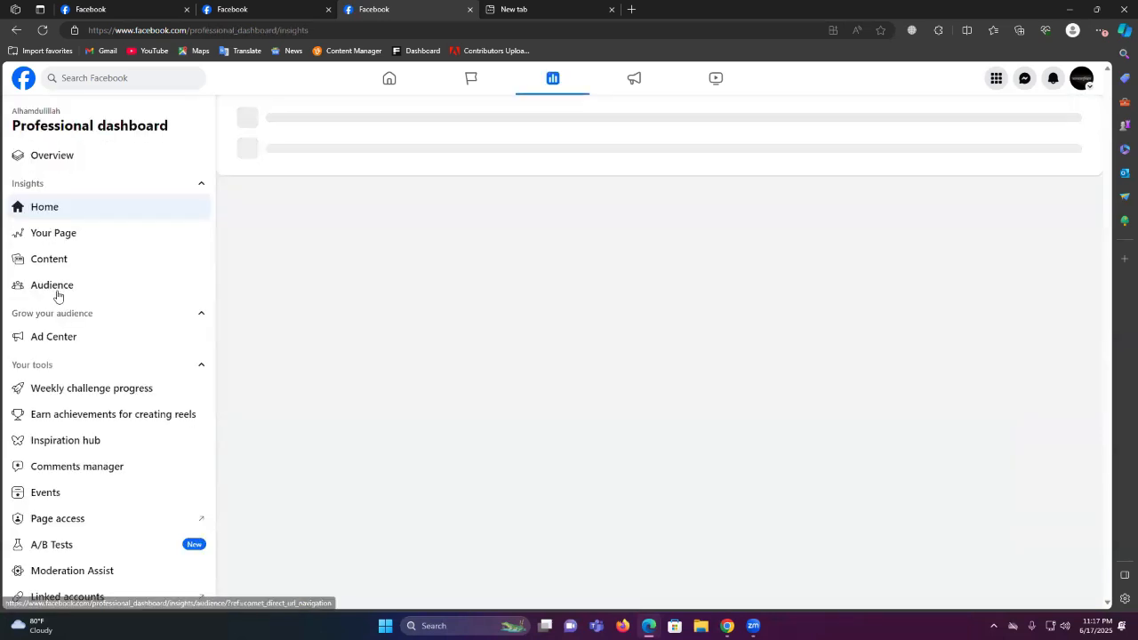
left_click(56, 238)
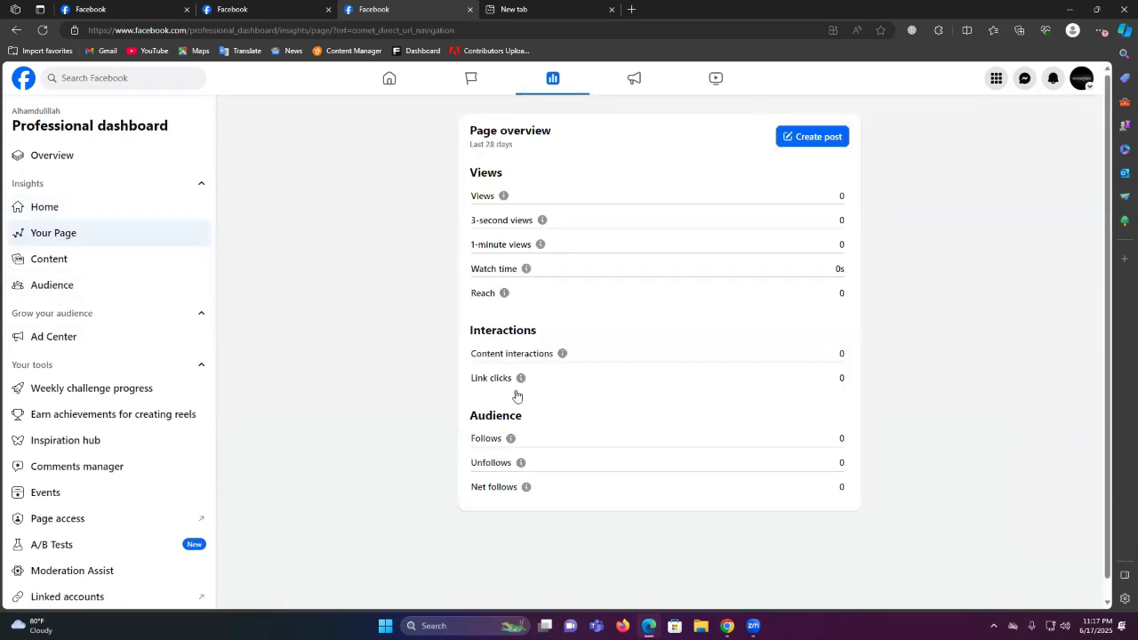
left_click(9, 259)
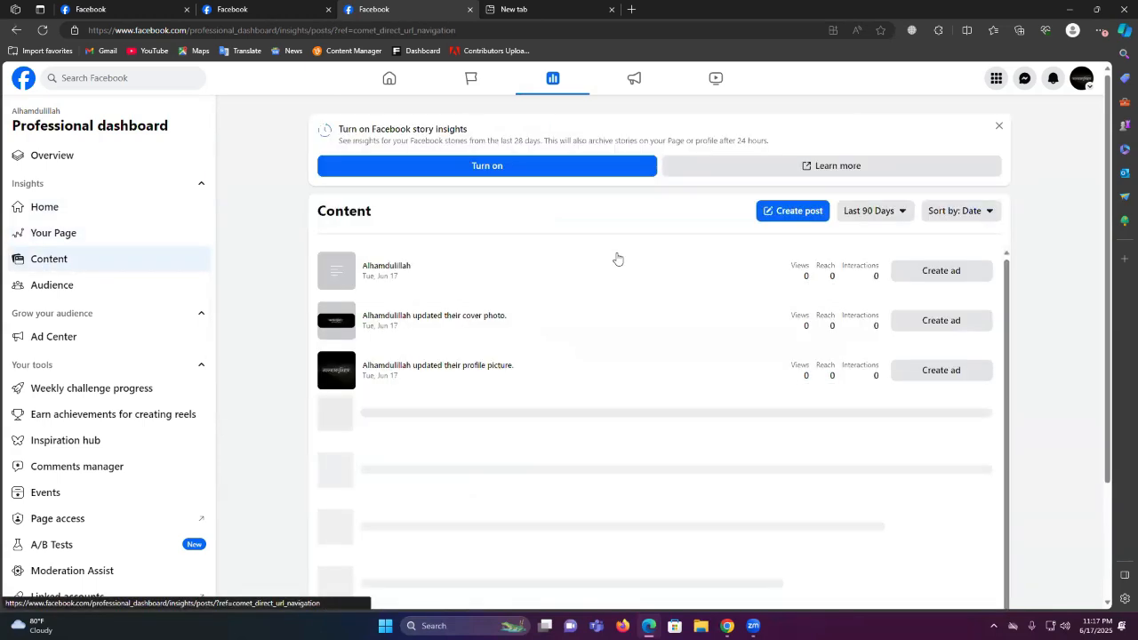
left_click(94, 285)
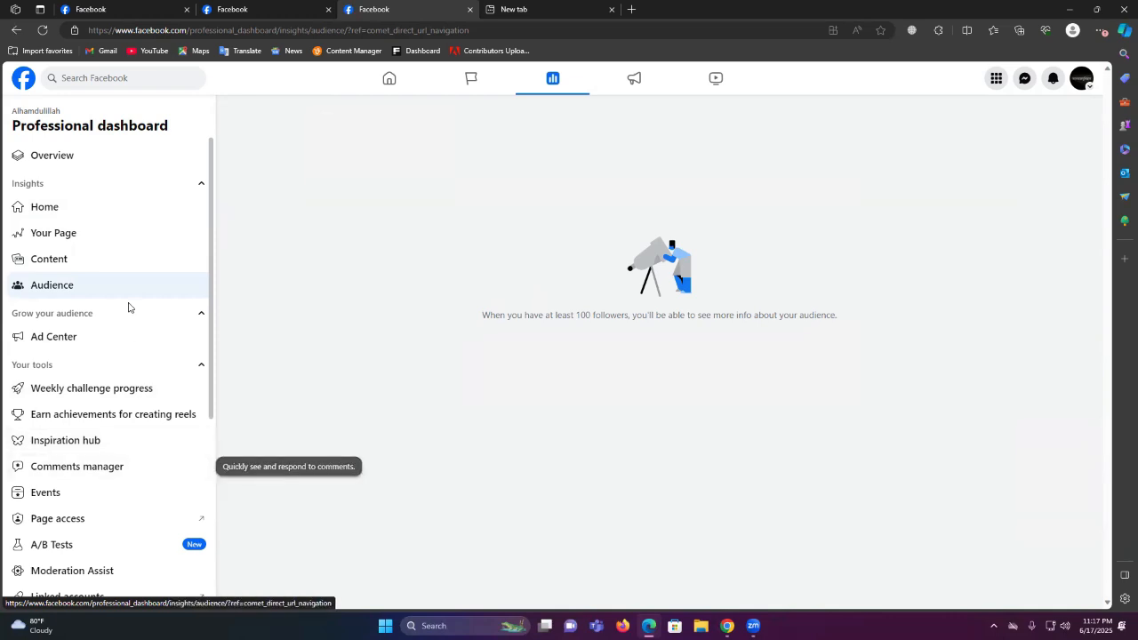
scroll(140, 488, "down", 1)
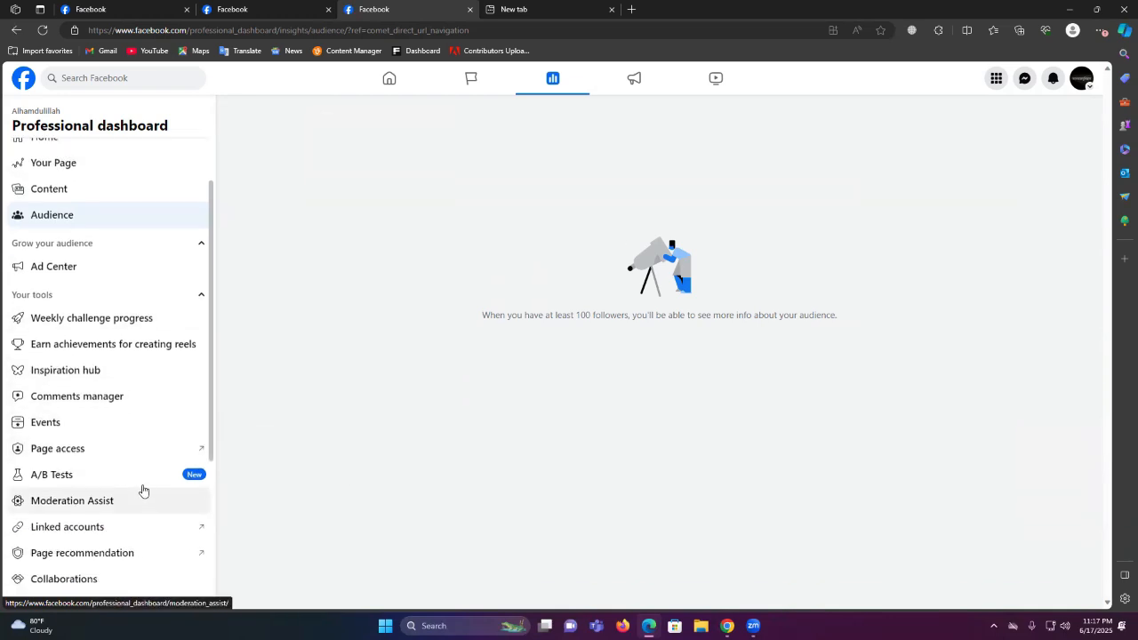
scroll(134, 440, "up", 1)
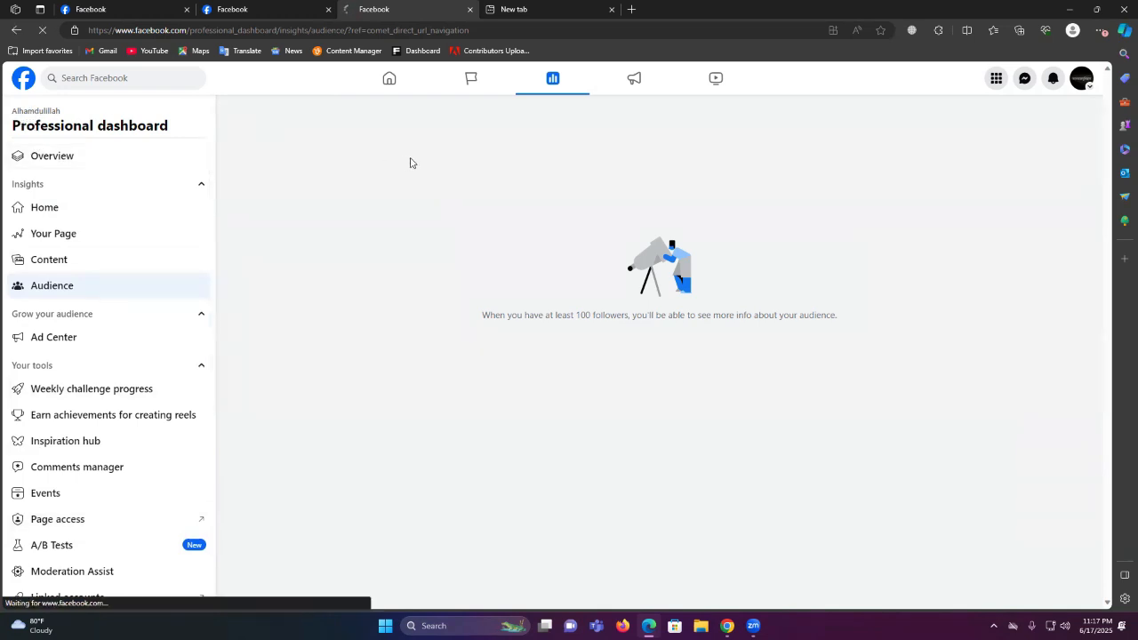
Return to the Alhamdulillah Page profile, close the empty New tab, and select the Page name
left_click(42, 113)
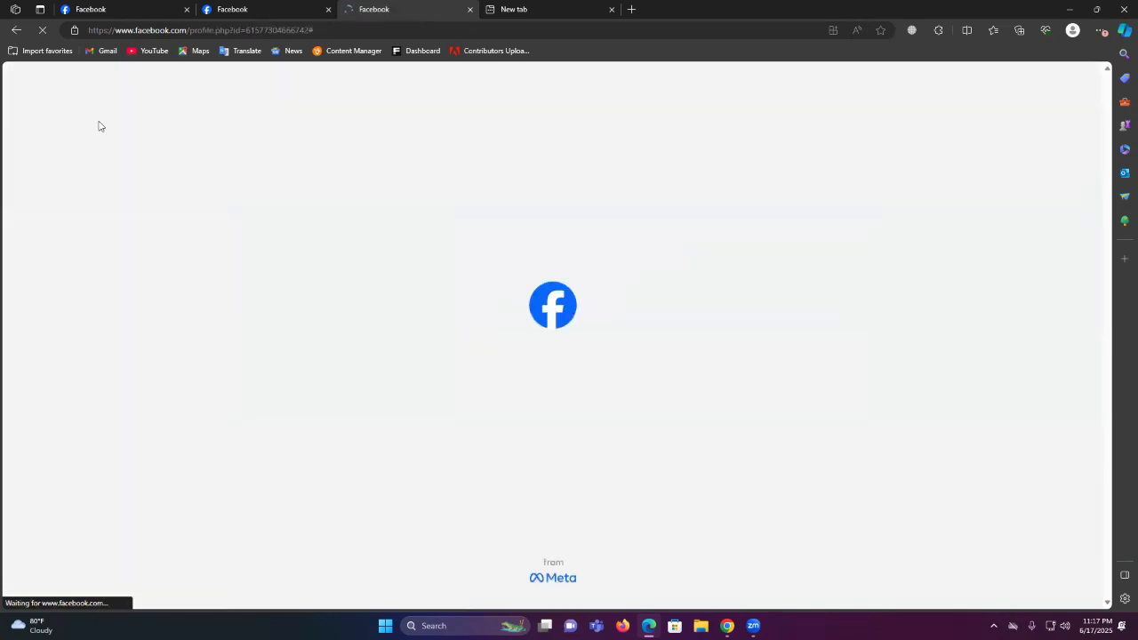
left_click(611, 9)
scroll(574, 163, "down", 3)
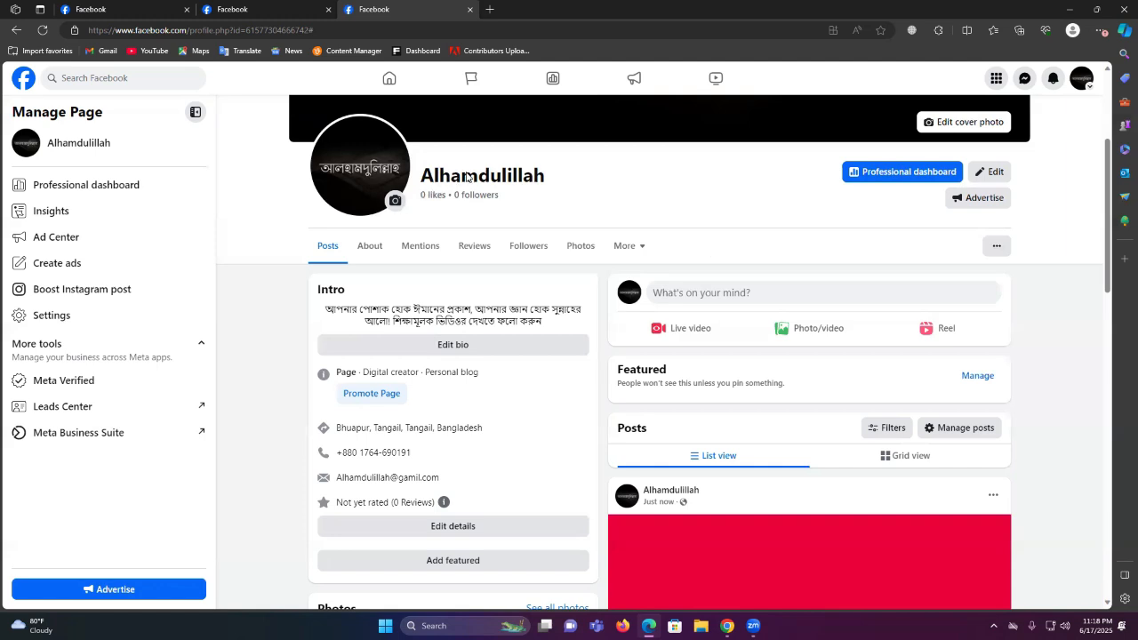
double_click(520, 180)
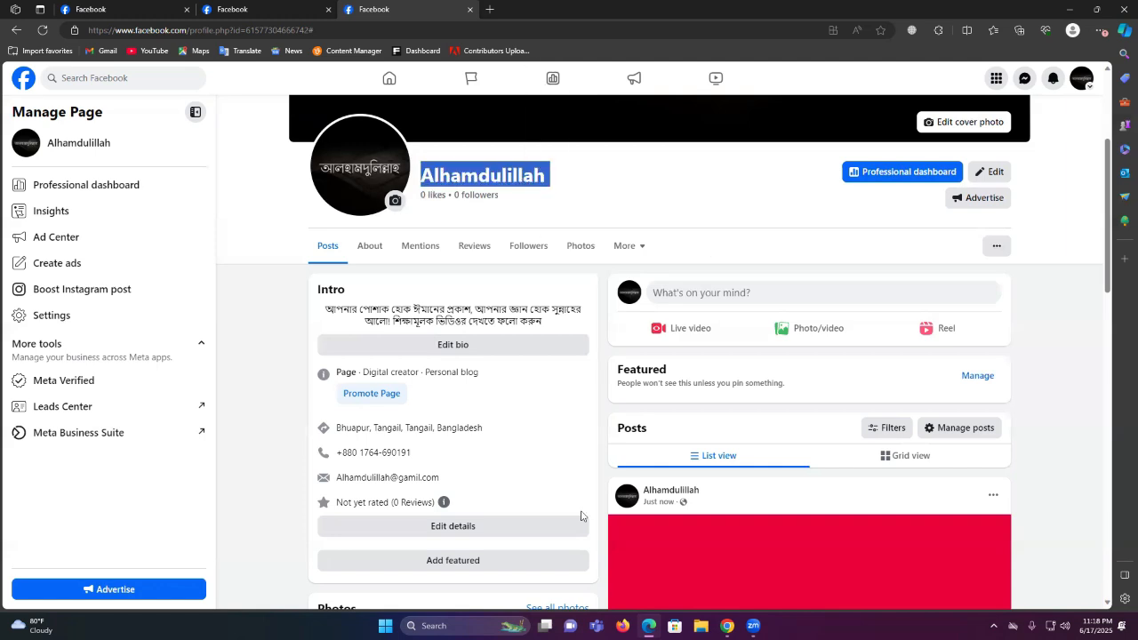